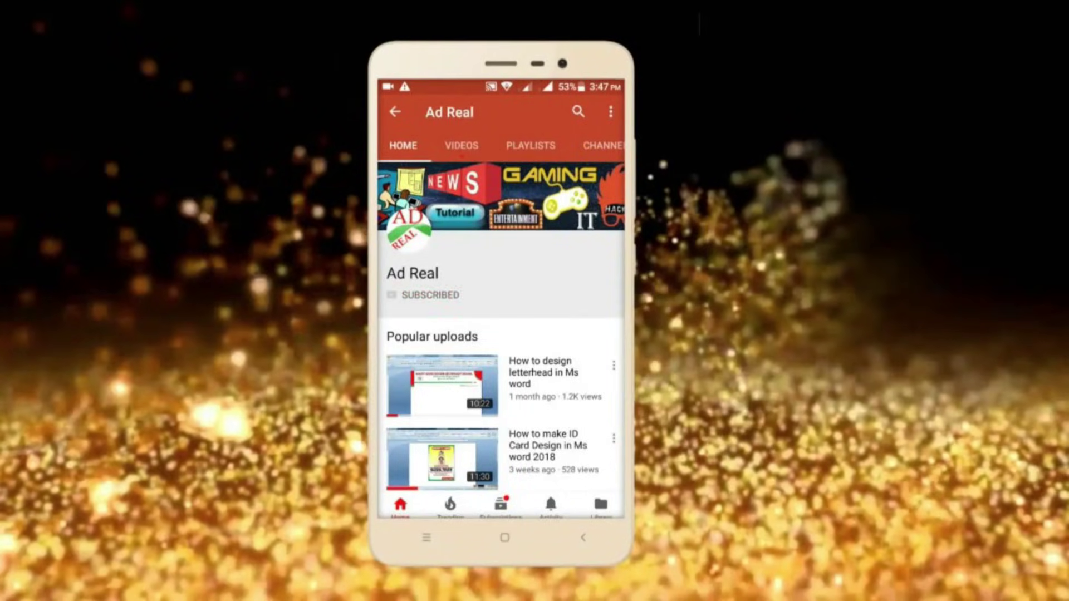
{"action": "left_click", "coordinate": [424, 295]}
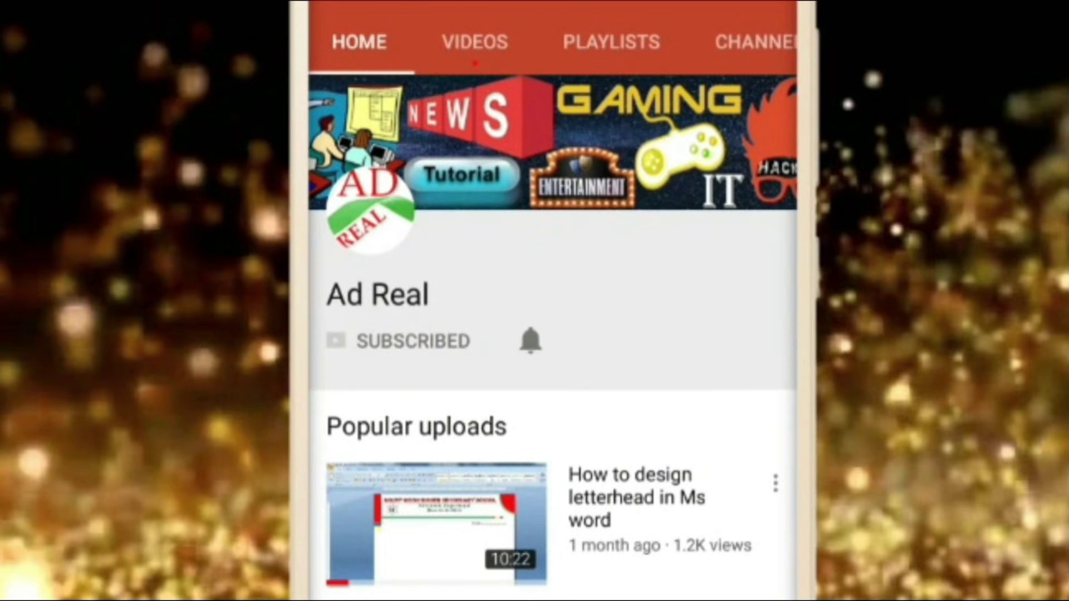
{"action": "left_click", "coordinate": [530, 340]}
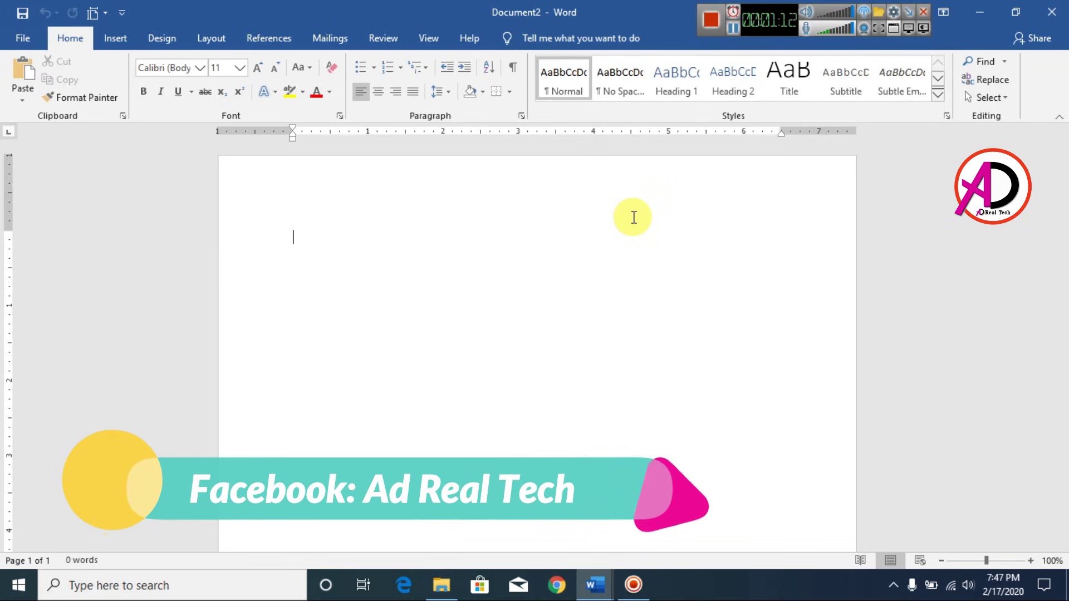
Set narrow 0.5-inch margins for the blank document.
{"action": "left_click", "coordinate": [203, 40]}
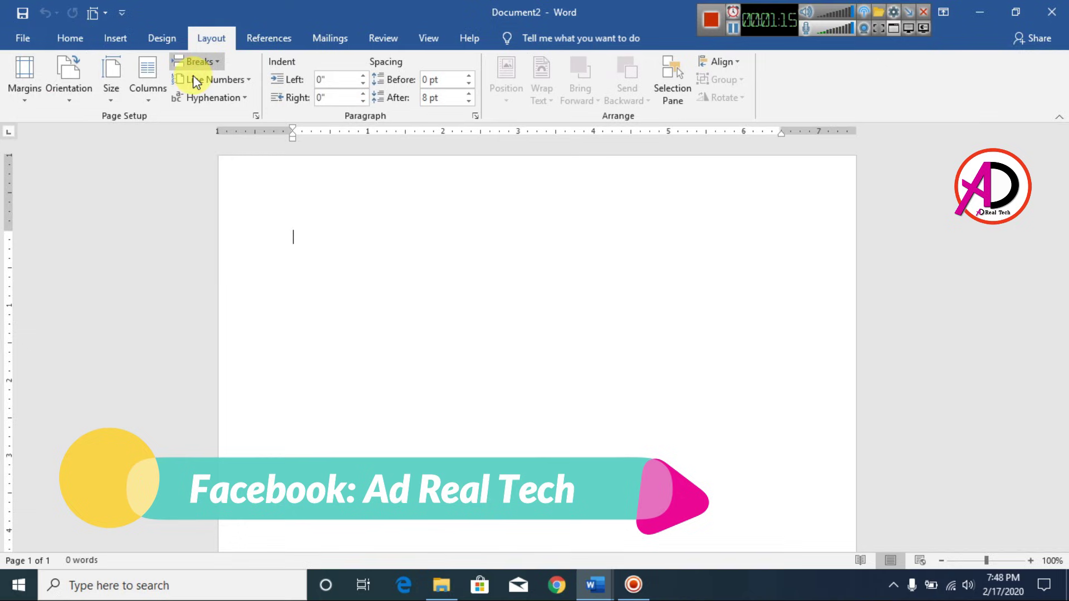
{"action": "left_click", "coordinate": [31, 93]}
{"action": "key", "text": "Escape"}
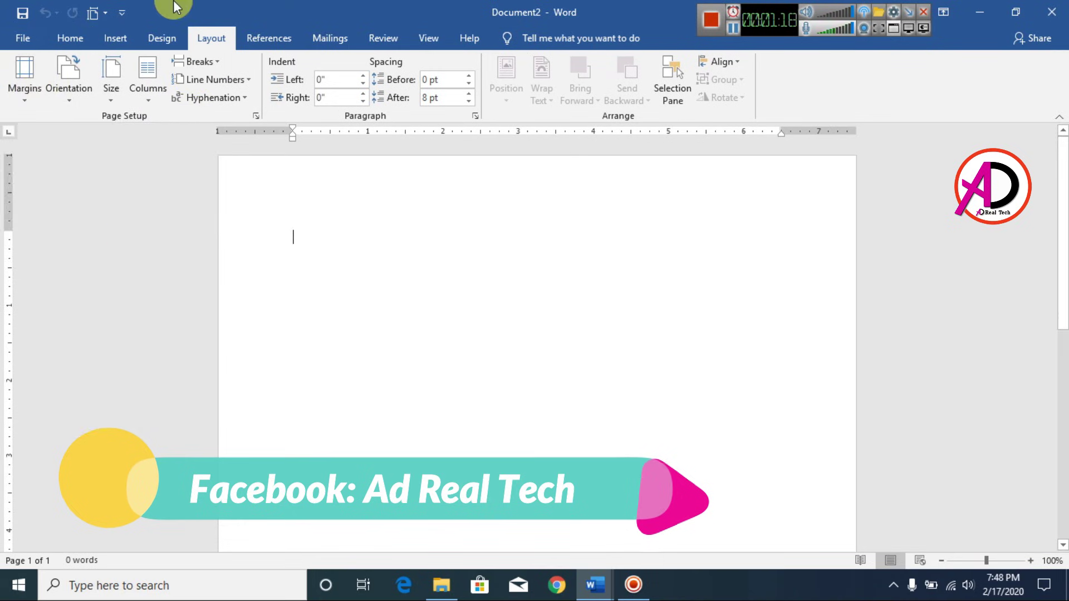
Change the paper size to A4 and the page orientation to landscape.
{"action": "left_click", "coordinate": [118, 75]}
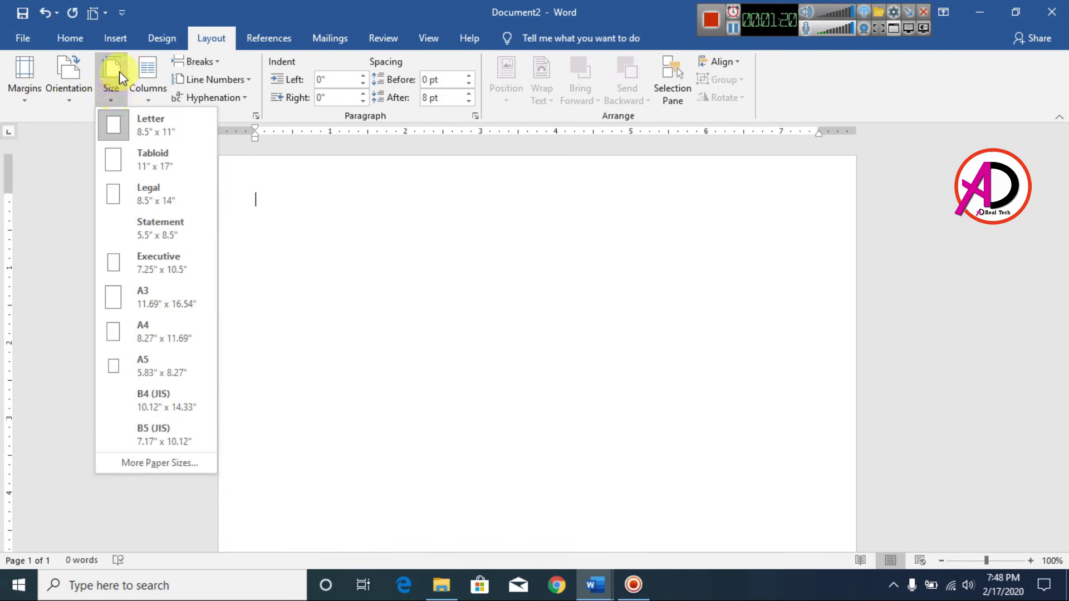
{"action": "left_click", "coordinate": [136, 334]}
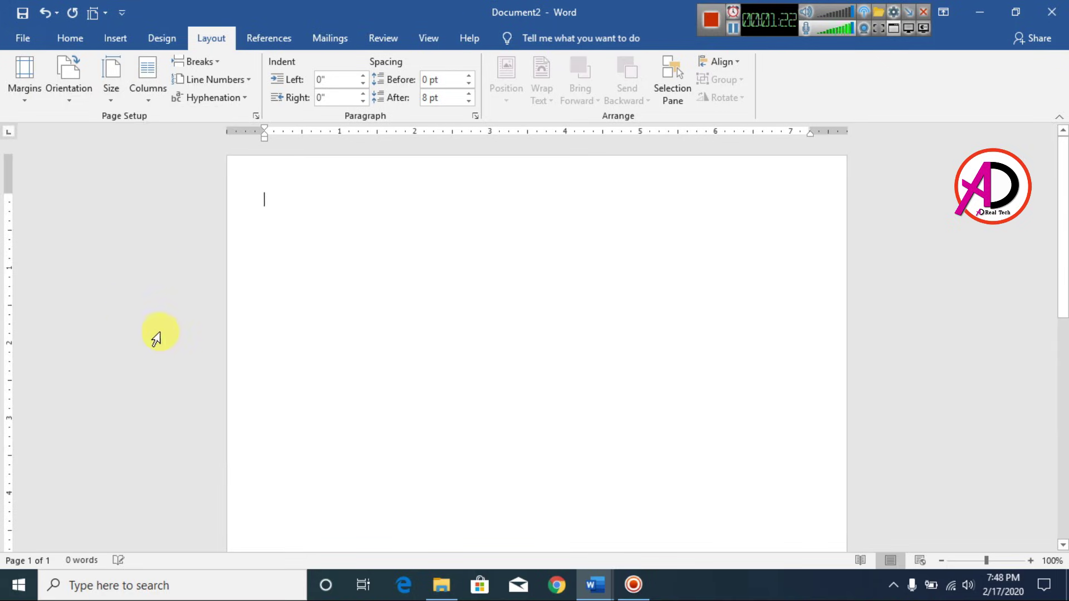
{"action": "left_click", "coordinate": [69, 101]}
{"action": "left_click", "coordinate": [82, 167]}
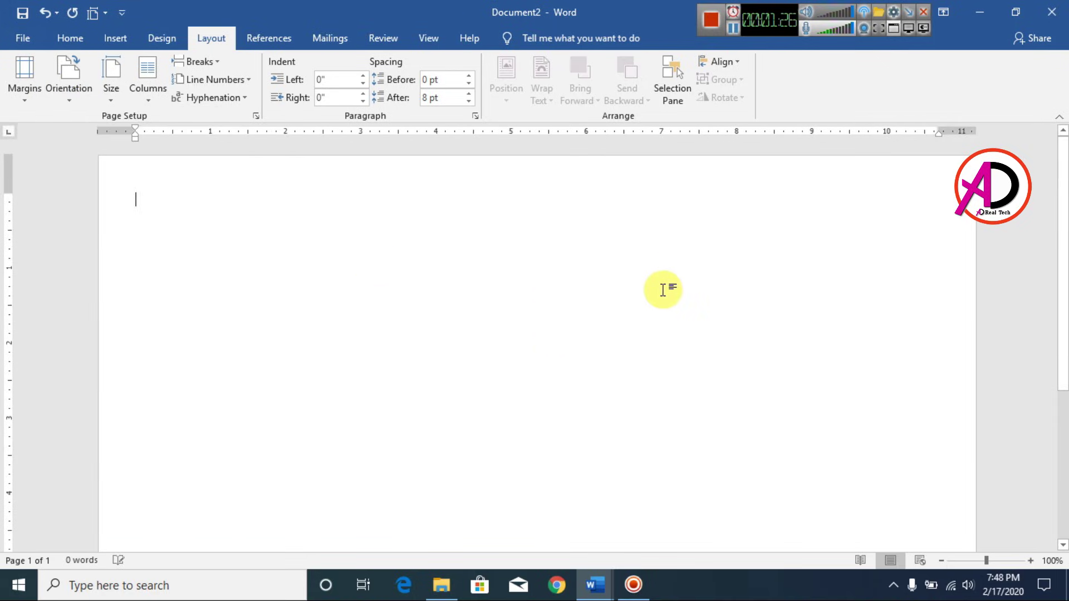
Draw a full-height rectangle about 8.22" high and 5.45" wide against the page's left edge.
{"action": "scroll", "coordinate": [678, 269], "scroll_direction": "down", "scroll_amount": 4}
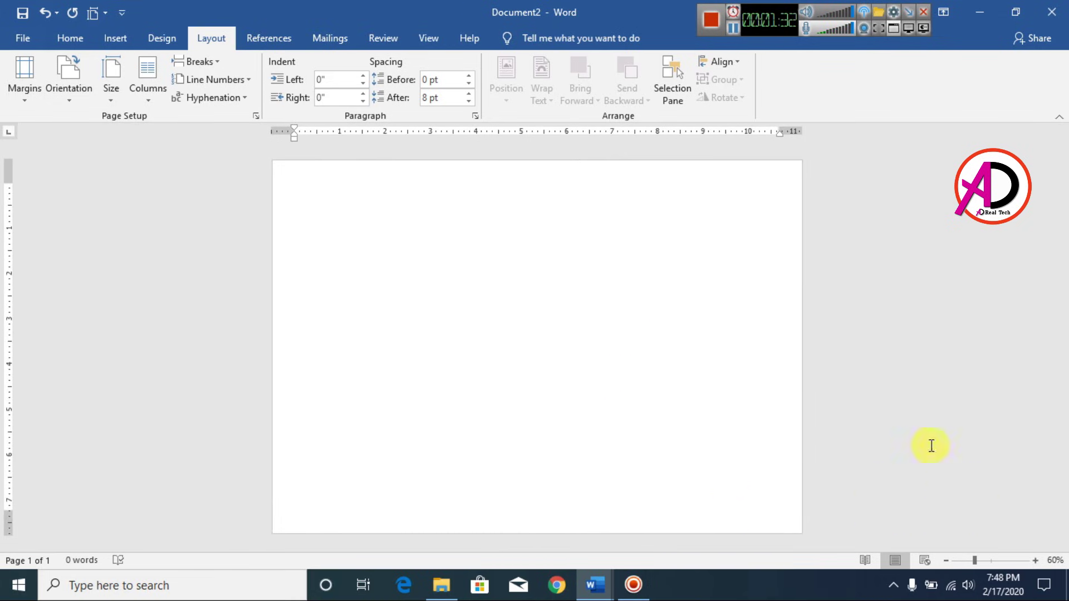
{"action": "left_click", "coordinate": [114, 39]}
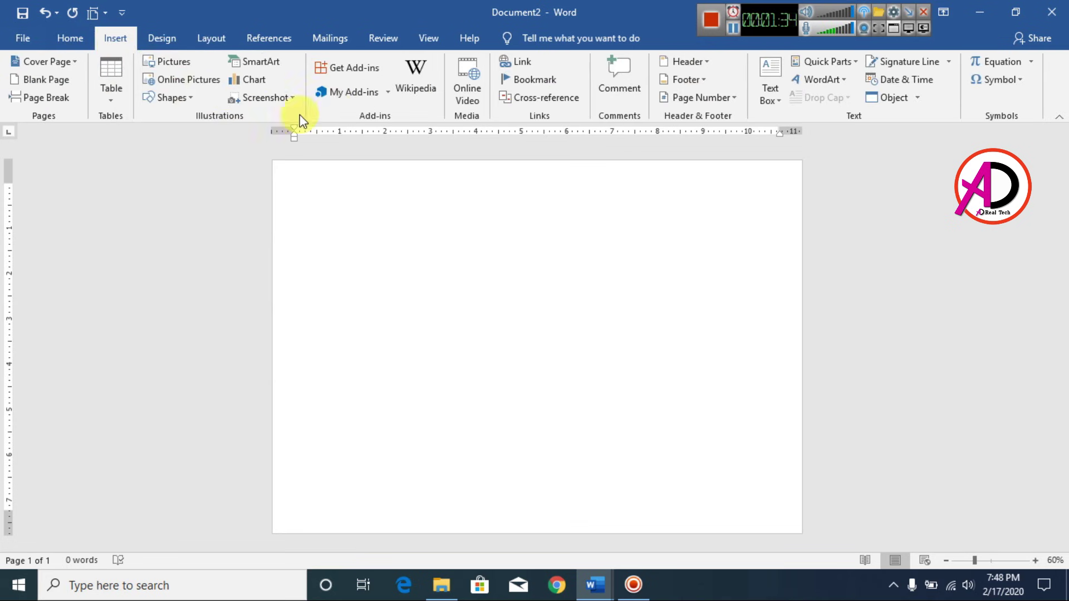
{"action": "left_click", "coordinate": [172, 98]}
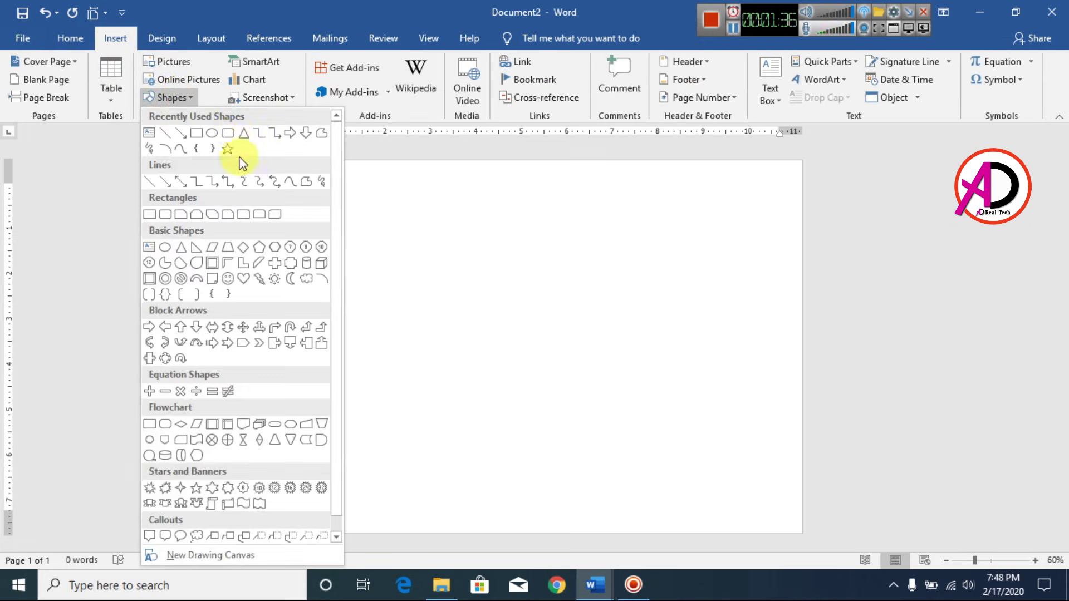
{"action": "left_click", "coordinate": [200, 135]}
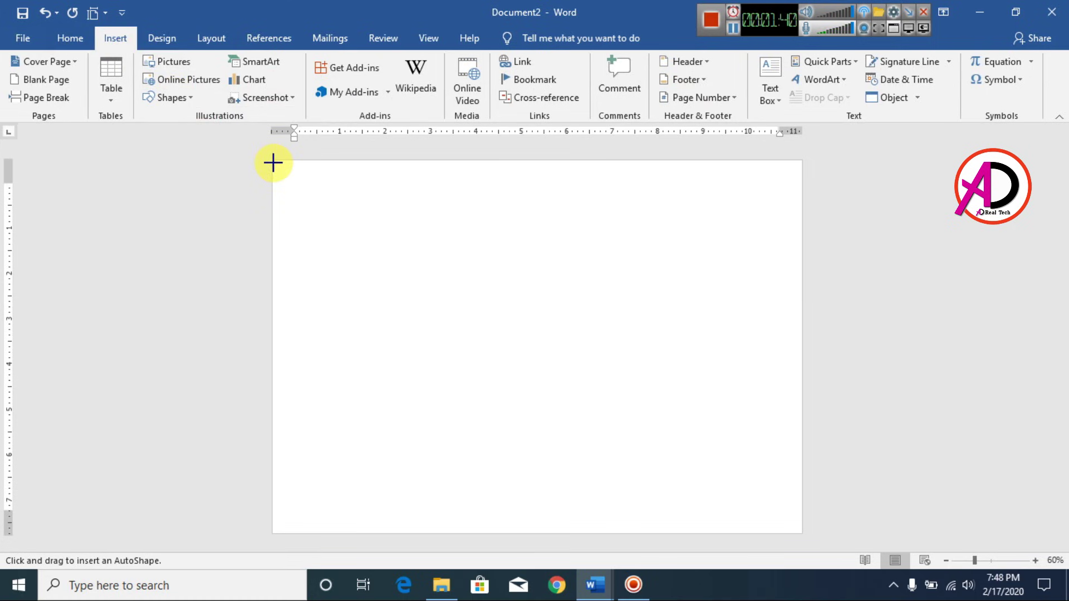
{"action": "left_click_drag", "start_coordinate": [273, 161], "coordinate": [520, 532]}
{"action": "key", "text": "Escape"}
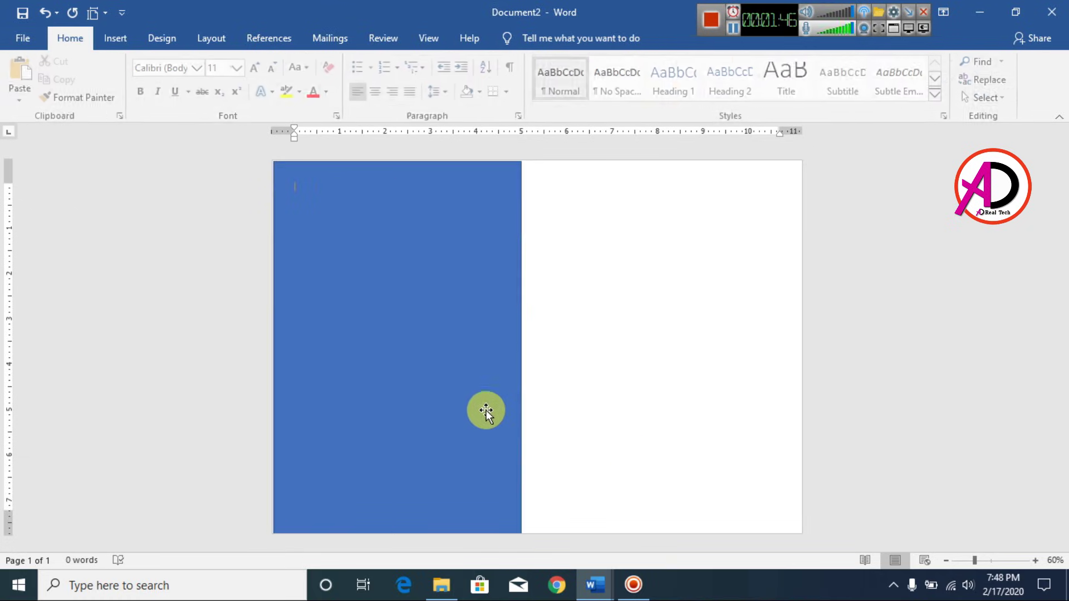
Duplicate the blue rectangle and align the copy with the page's right edge.
{"action": "left_click", "coordinate": [468, 406]}
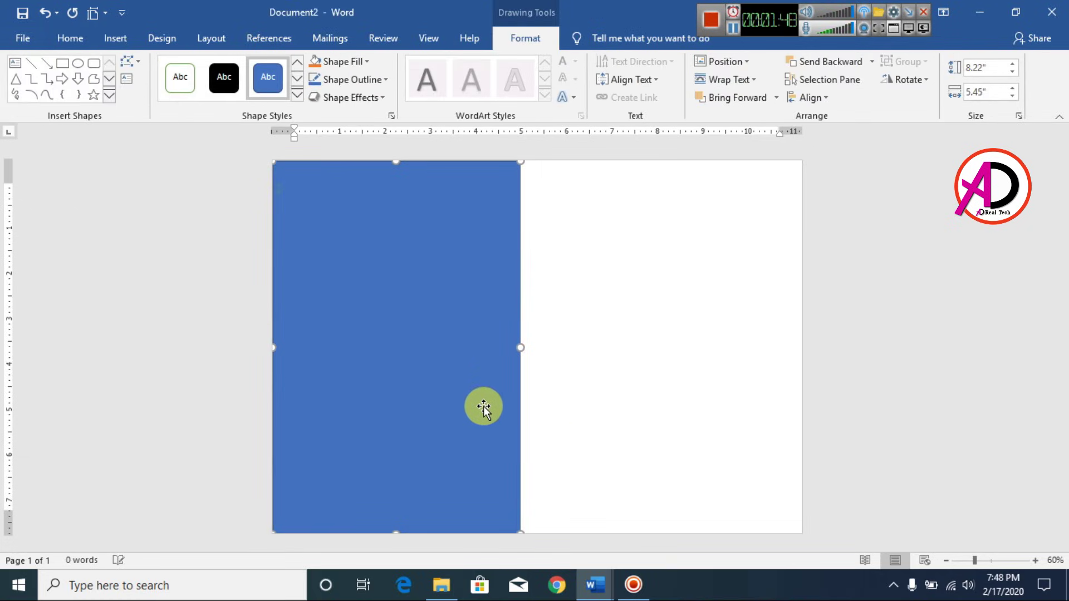
{"action": "scroll", "coordinate": [494, 354], "scroll_direction": "up", "scroll_amount": 2}
{"action": "scroll", "coordinate": [495, 355], "scroll_direction": "down", "scroll_amount": 1}
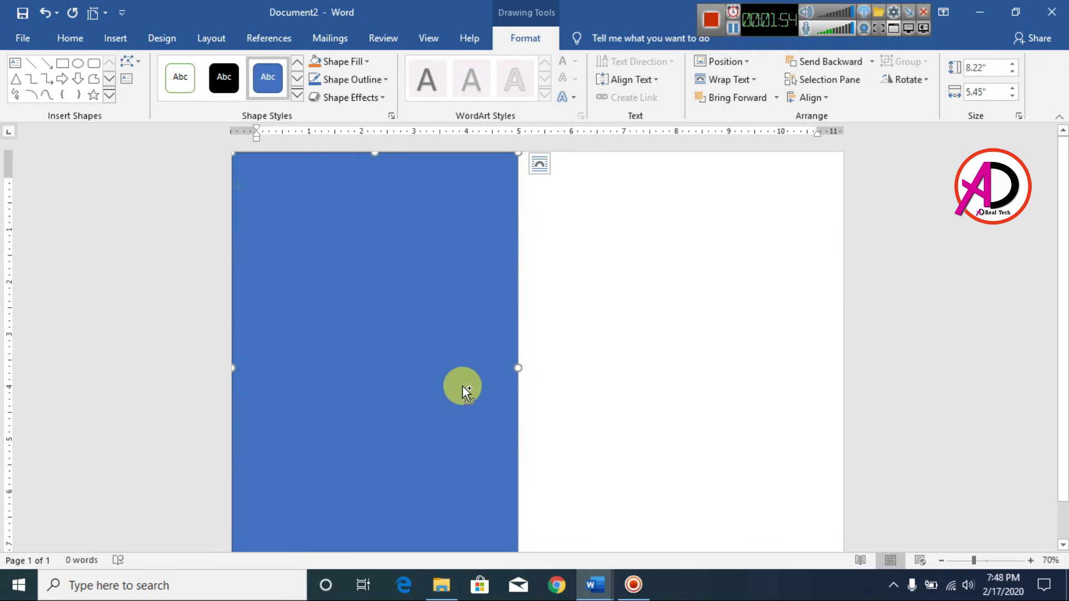
{"action": "mouse_move", "coordinate": [463, 386]}
{"action": "left_mouse_down"}
{"action": "mouse_move", "coordinate": [643, 332]}
{"action": "mouse_move", "coordinate": [759, 329]}
{"action": "left_mouse_up"}
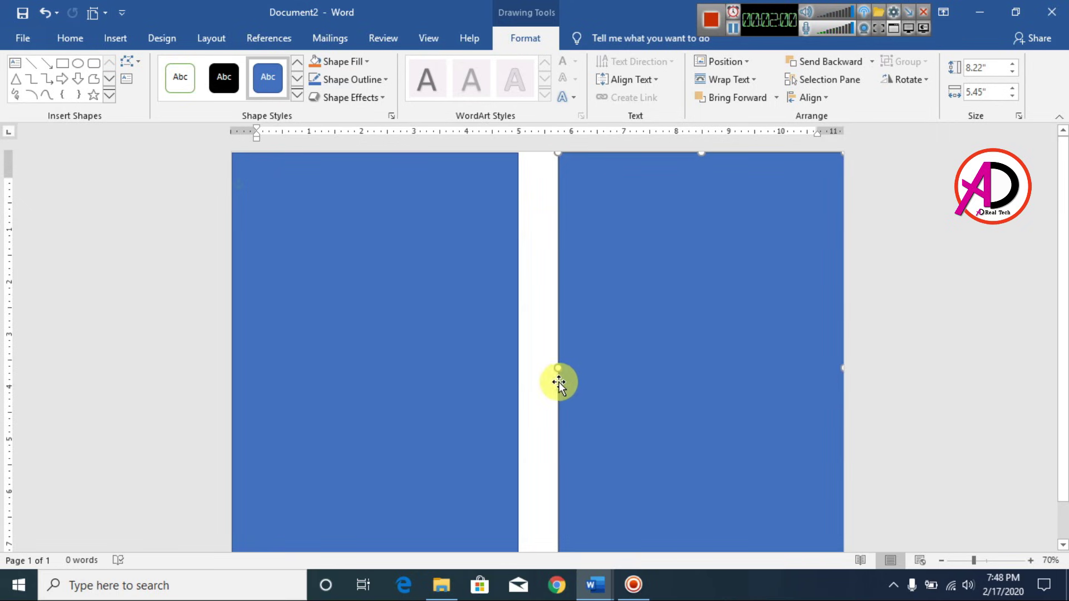
Widen both rectangles toward each other, leaving a thin white gap, with the right one about 5.75" wide.
{"action": "left_click_drag", "start_coordinate": [559, 369], "coordinate": [529, 369]}
{"action": "left_click", "coordinate": [479, 365]}
{"action": "left_click", "coordinate": [580, 377]}
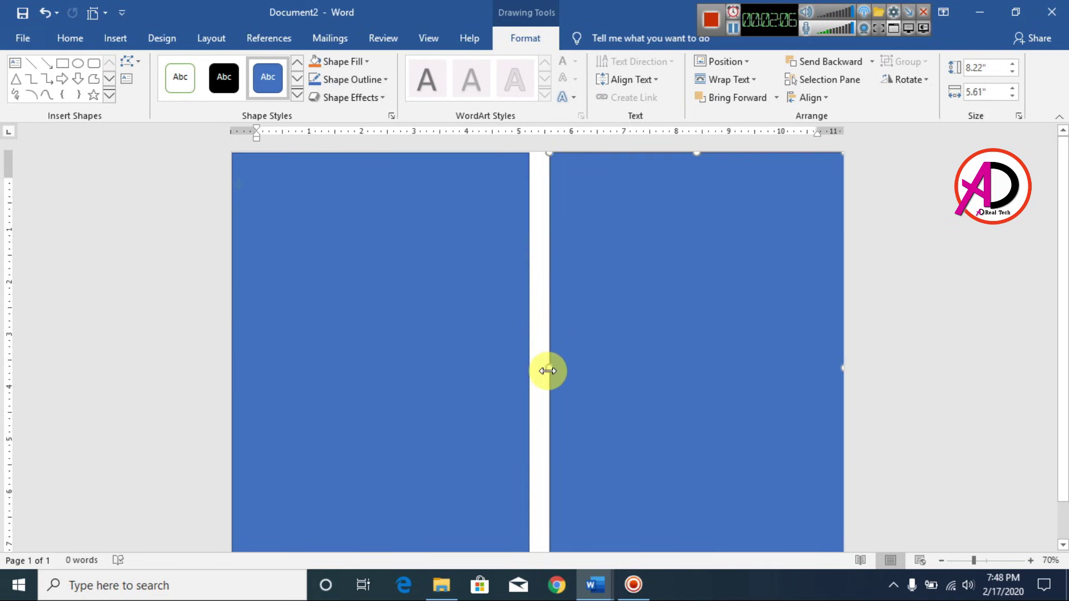
{"action": "key", "text": "Escape"}
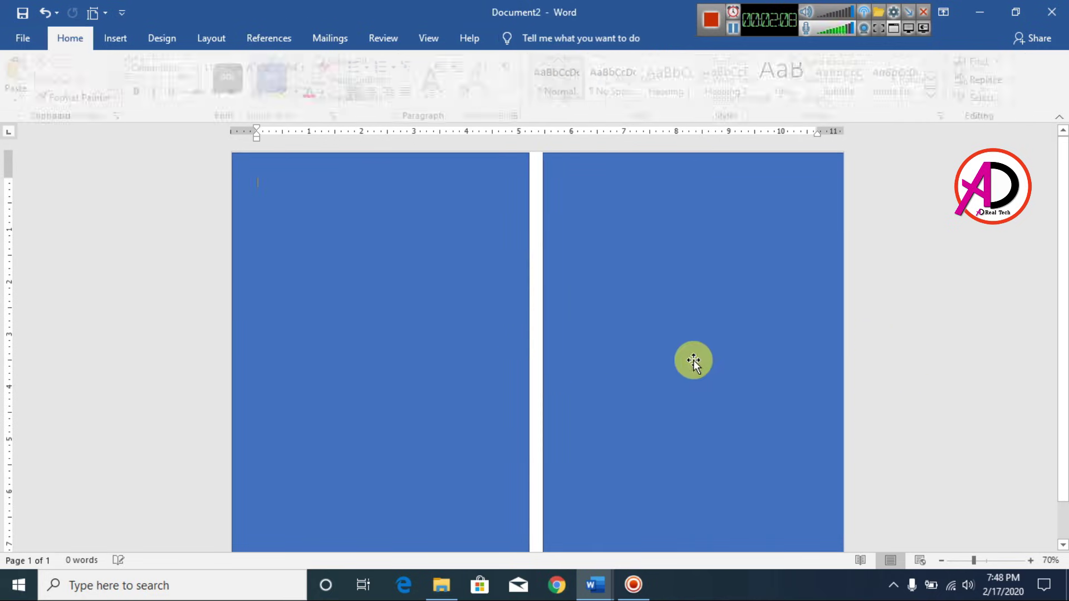
Draw a rectangle about 7.83" high and 5.36" wide just inside the edges of the right blue panel.
{"action": "scroll", "coordinate": [676, 362], "scroll_direction": "down", "scroll_amount": 5}
{"action": "scroll", "coordinate": [676, 362], "scroll_direction": "up", "scroll_amount": 3}
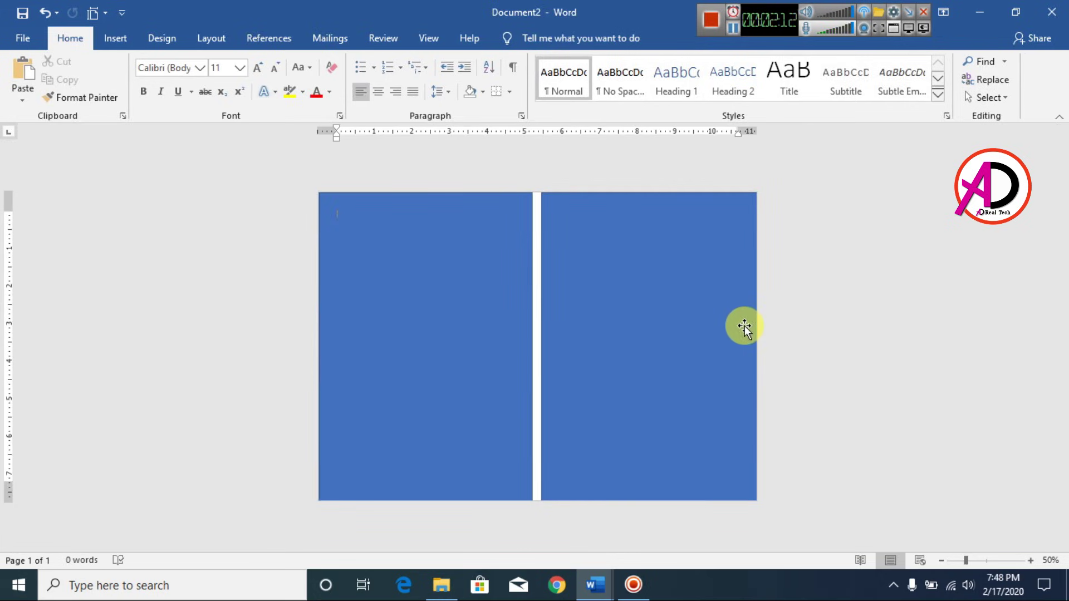
{"action": "scroll", "coordinate": [744, 324], "scroll_direction": "up", "scroll_amount": 2}
{"action": "scroll", "coordinate": [744, 322], "scroll_direction": "down", "scroll_amount": 1}
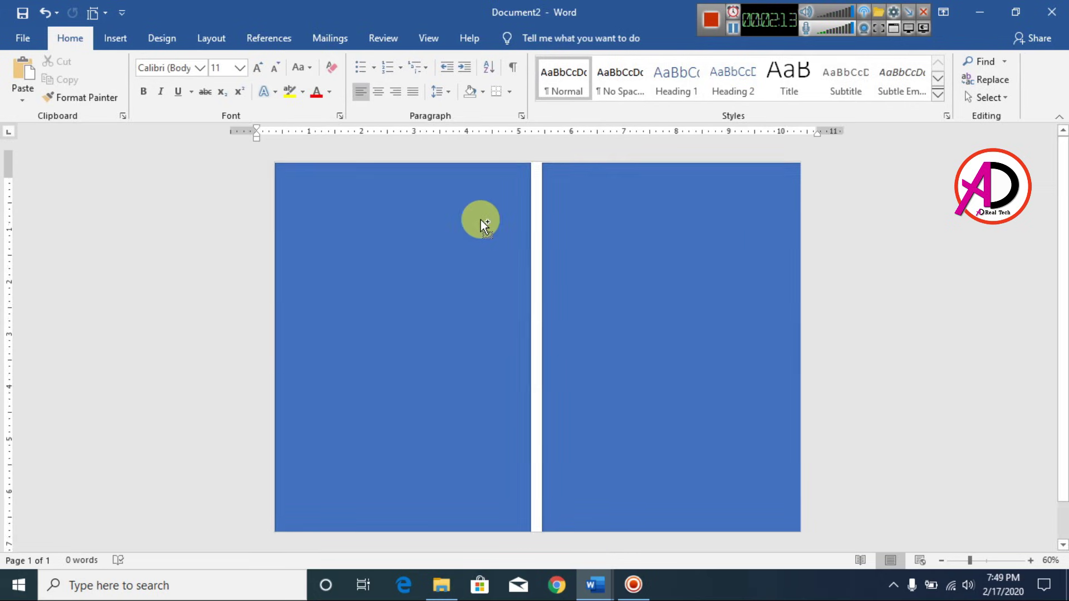
{"action": "left_click", "coordinate": [104, 37]}
{"action": "left_click", "coordinate": [188, 99]}
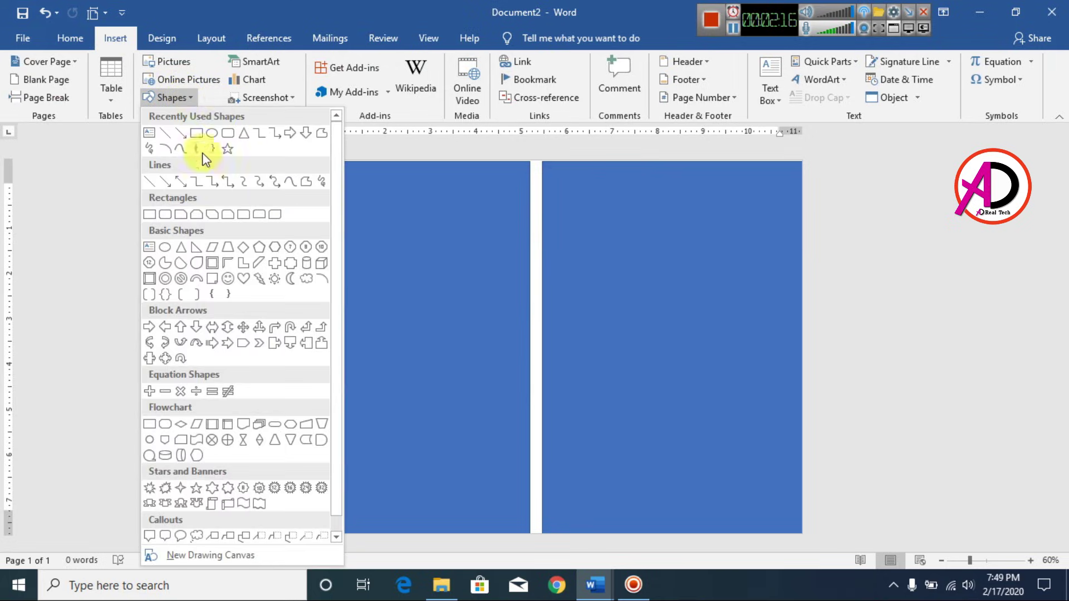
{"action": "left_click", "coordinate": [198, 134]}
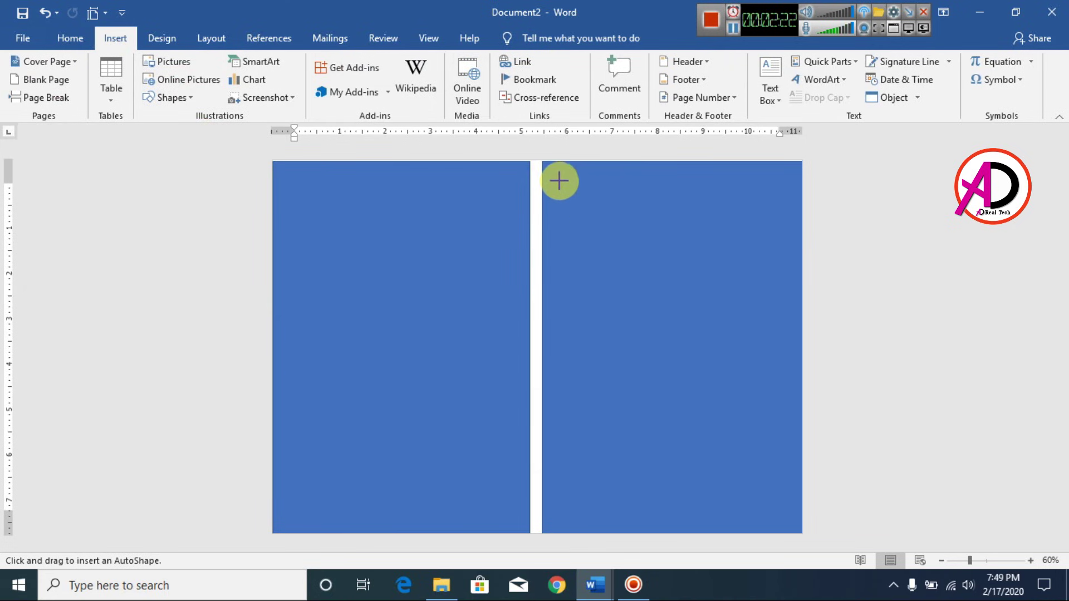
{"action": "left_click_drag", "start_coordinate": [550, 168], "coordinate": [795, 511]}
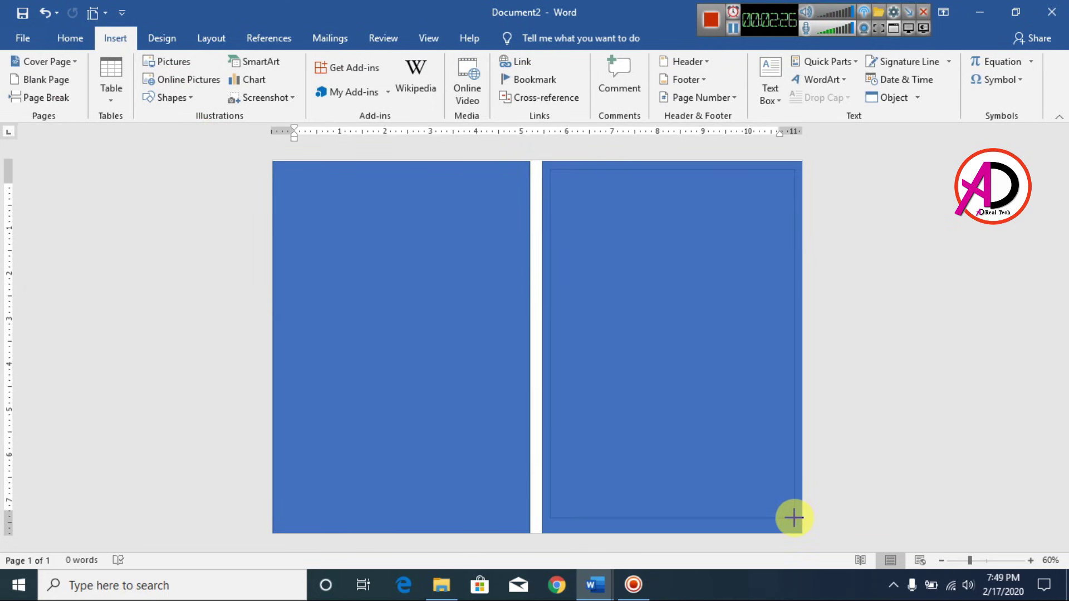
{"action": "left_click_drag", "start_coordinate": [793, 524], "coordinate": [793, 525]}
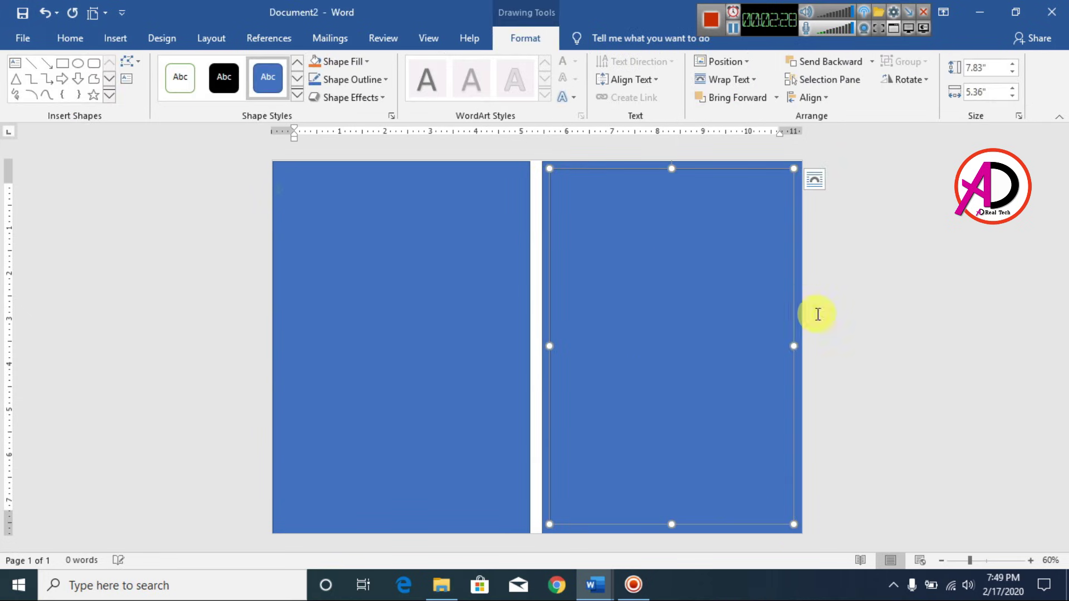
Remove the inner rectangle's fill and give it a white outline.
{"action": "left_click", "coordinate": [346, 64]}
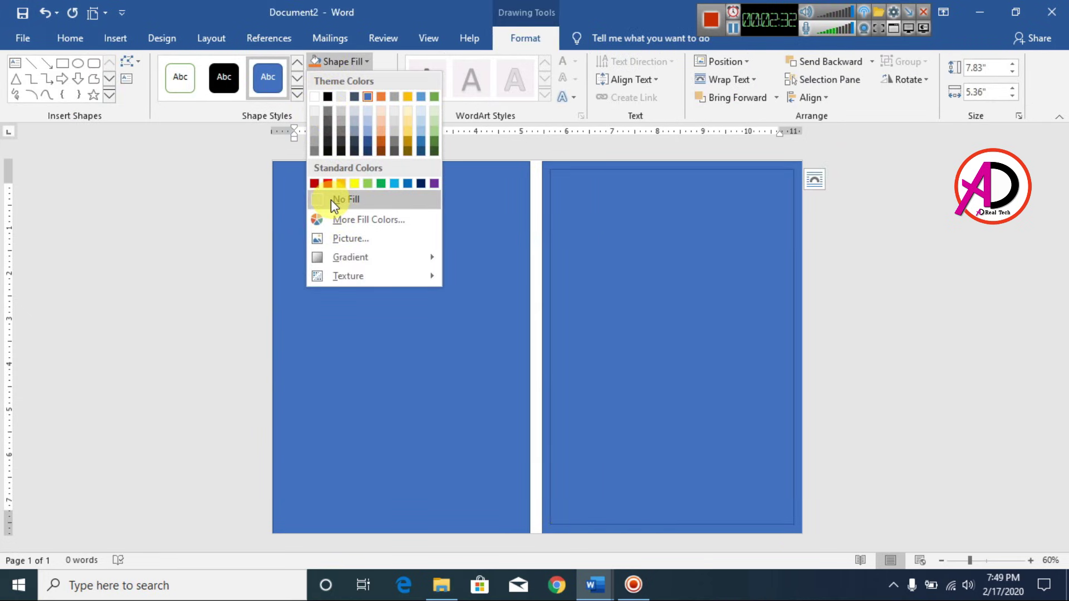
{"action": "left_click", "coordinate": [332, 200]}
{"action": "left_click", "coordinate": [333, 79]}
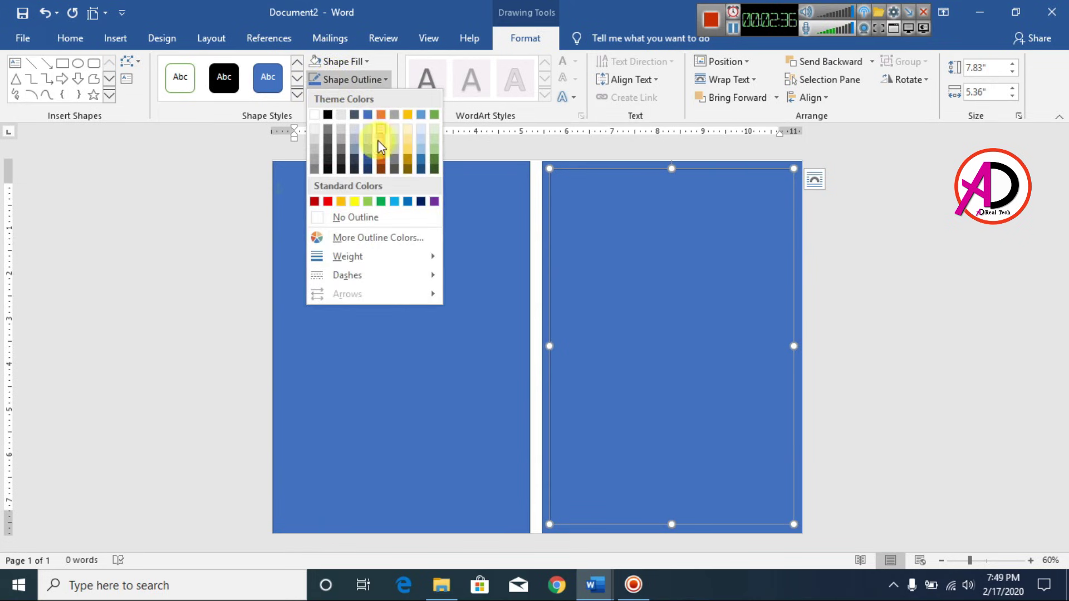
{"action": "left_click", "coordinate": [315, 115]}
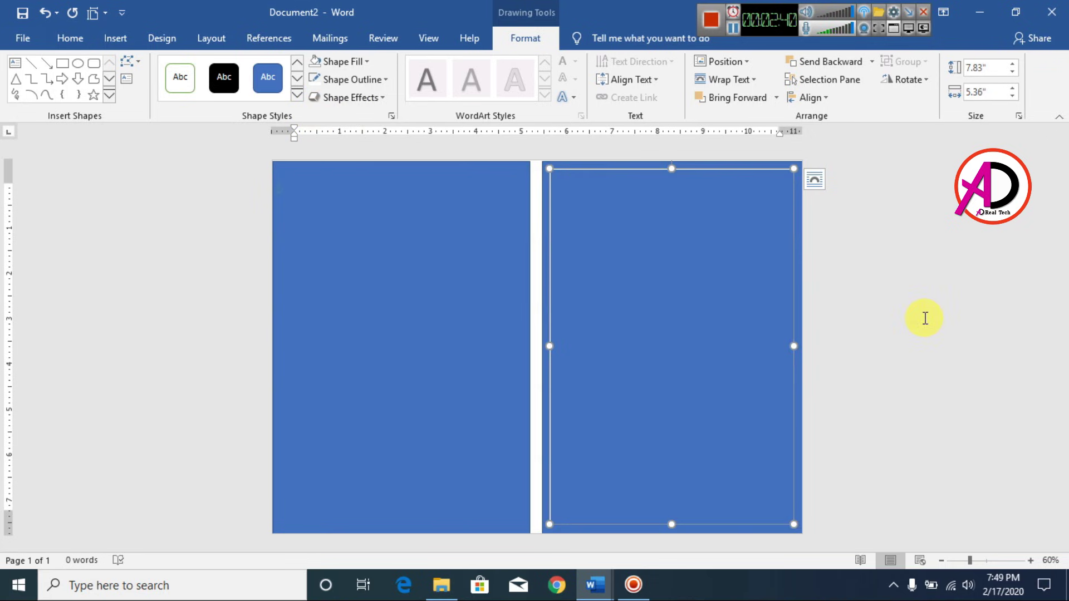
{"action": "left_click", "coordinate": [857, 325]}
Set the outline weight of the white inner frame to 3 pt.
{"action": "scroll", "coordinate": [852, 325], "scroll_direction": "up", "scroll_amount": 5}
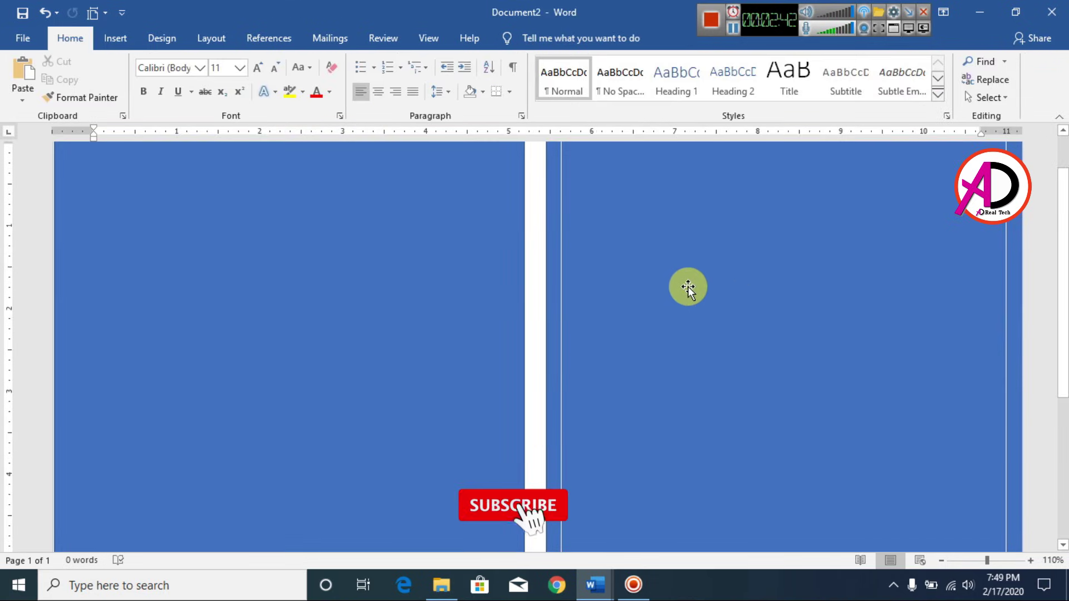
{"action": "scroll", "coordinate": [657, 251], "scroll_direction": "up", "scroll_amount": 1}
{"action": "left_click", "coordinate": [607, 174]}
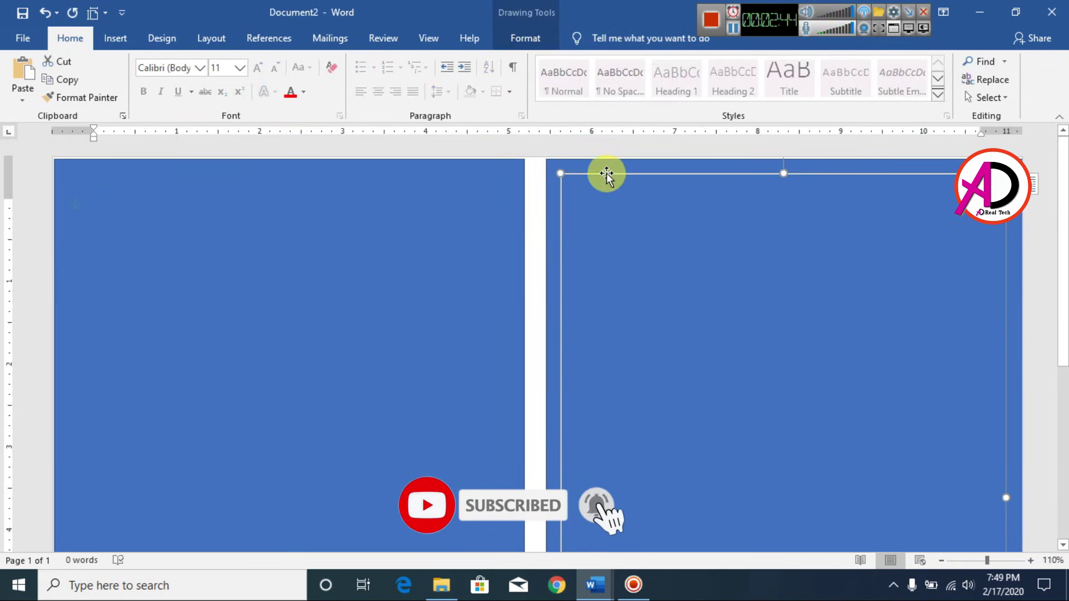
{"action": "left_click", "coordinate": [528, 39]}
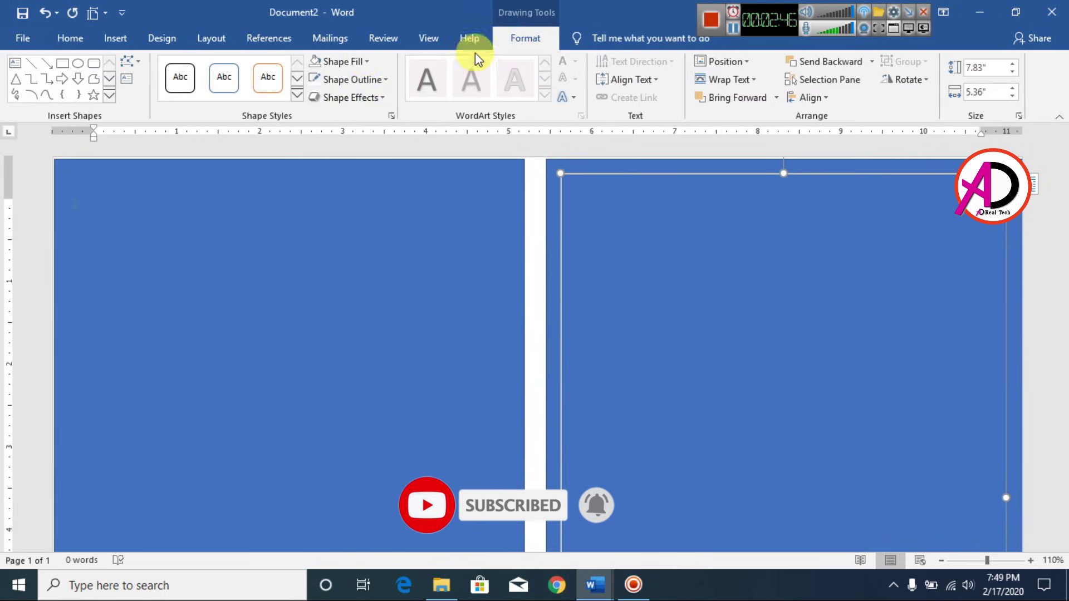
{"action": "left_click", "coordinate": [342, 83]}
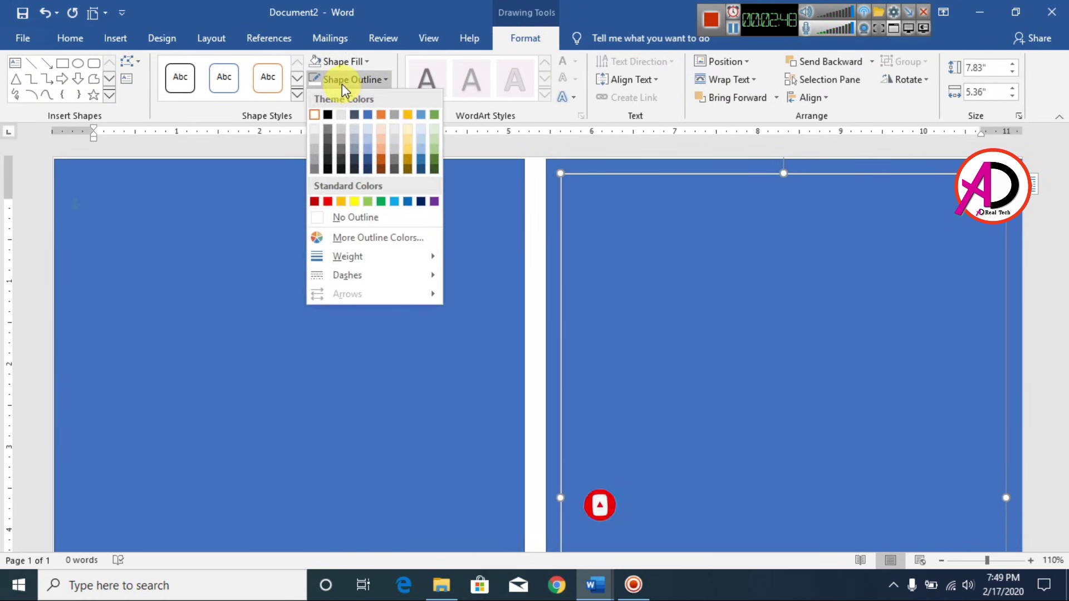
{"action": "mouse_move", "coordinate": [345, 259]}
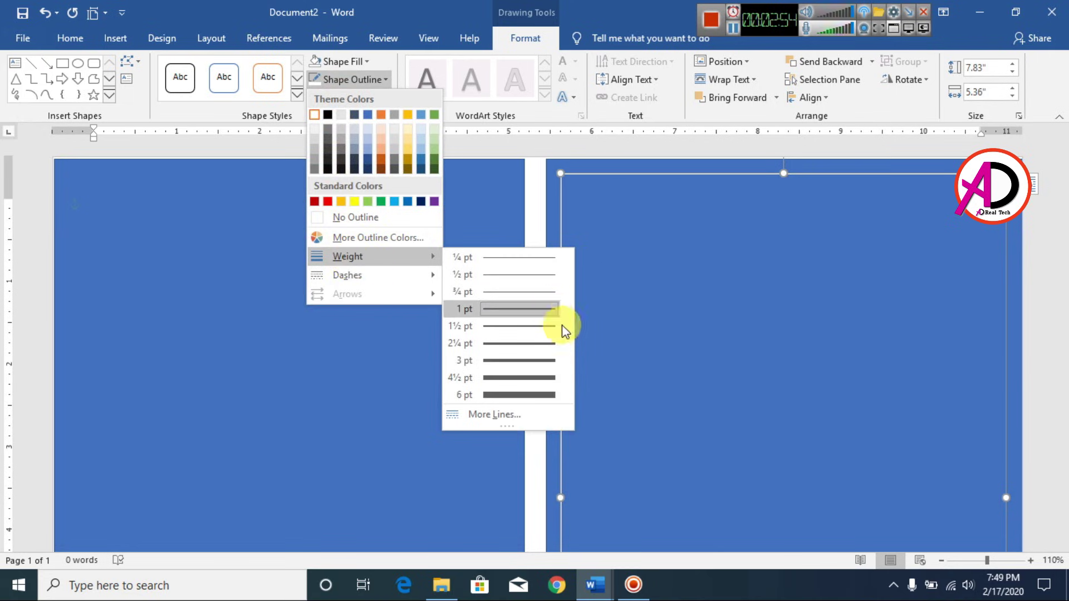
{"action": "left_click", "coordinate": [546, 366]}
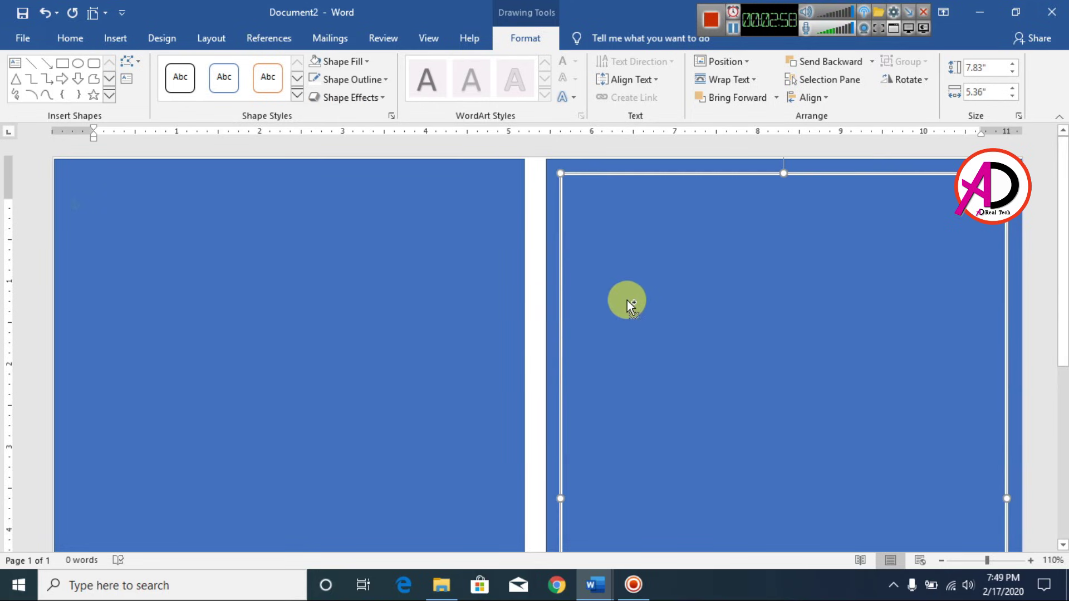
Fill the right background rectangle behind the white frame with the darkest near-black shade.
{"action": "scroll", "coordinate": [629, 303], "scroll_direction": "down", "scroll_amount": 7}
{"action": "left_click", "coordinate": [825, 310]}
{"action": "left_click", "coordinate": [649, 303]}
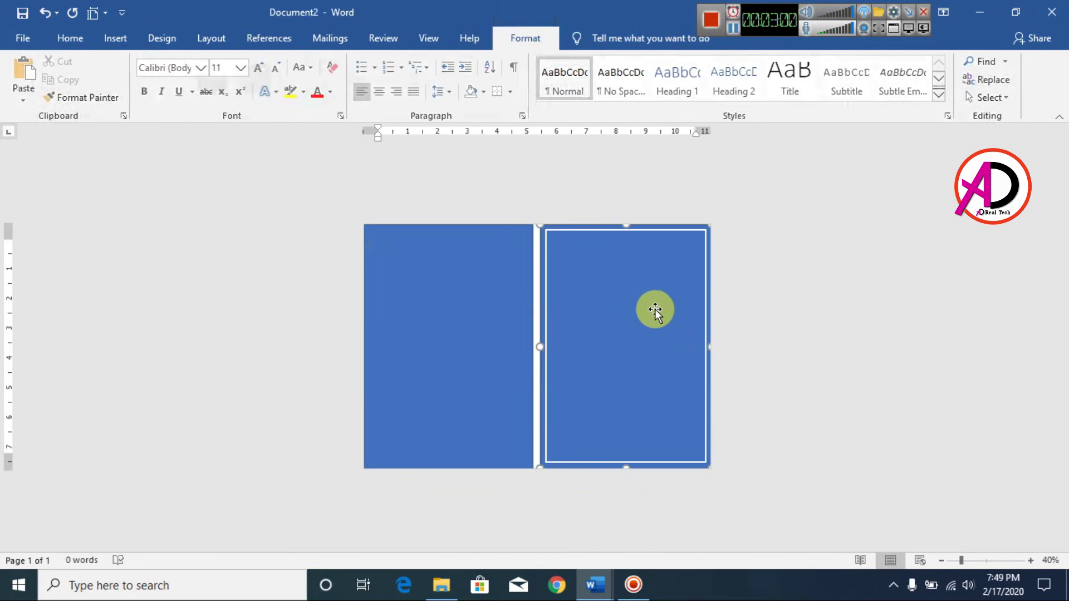
{"action": "left_click", "coordinate": [358, 61]}
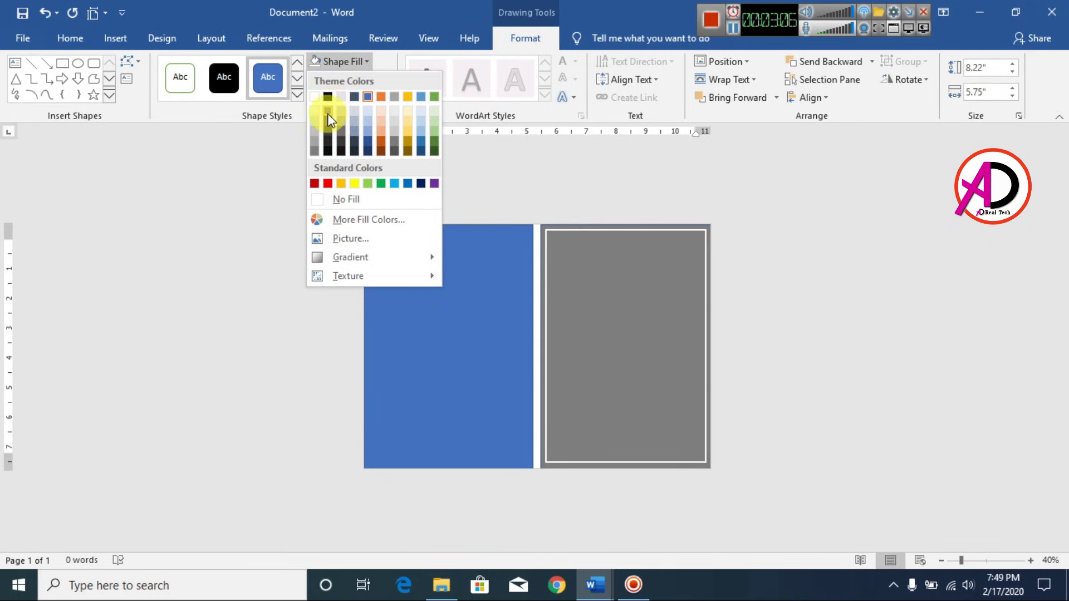
{"action": "left_click", "coordinate": [328, 148]}
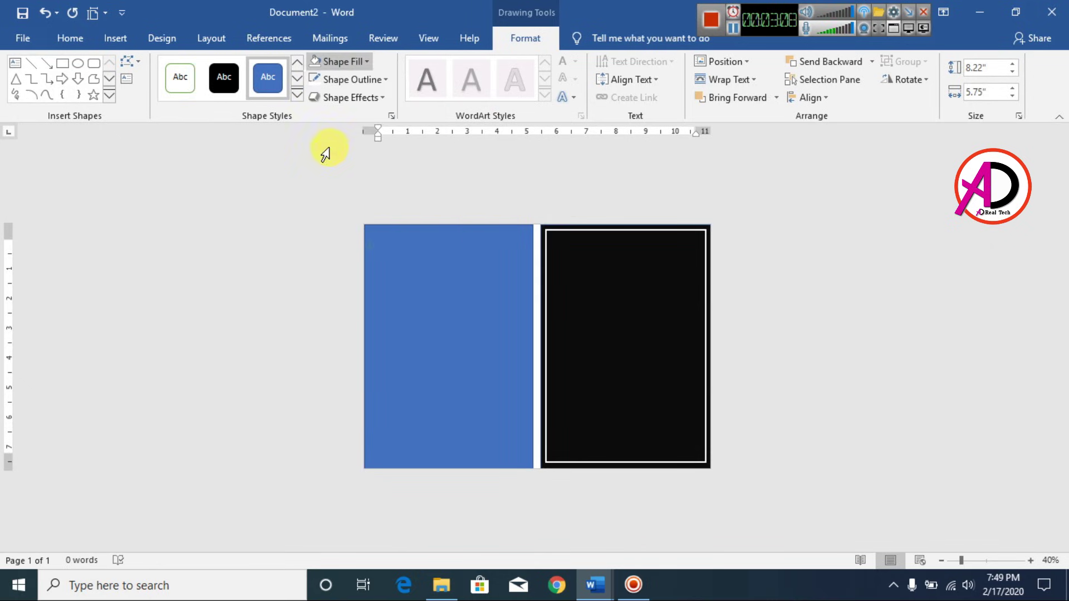
Remove the outline from the near-black background rectangle behind the white frame.
{"action": "scroll", "coordinate": [912, 265], "scroll_direction": "up", "scroll_amount": 7}
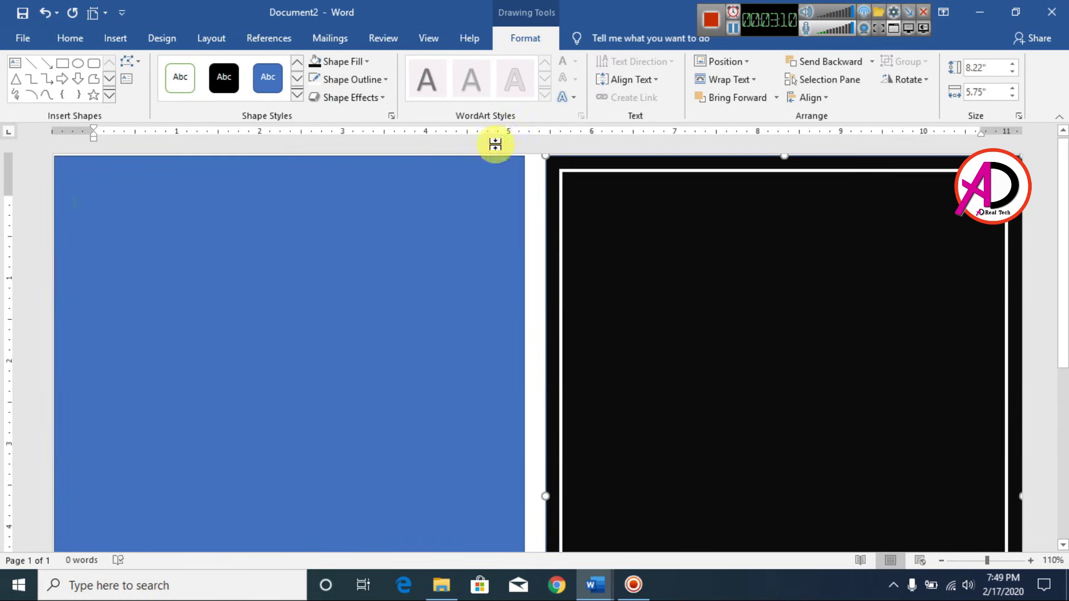
{"action": "left_click", "coordinate": [353, 79]}
{"action": "left_click", "coordinate": [356, 217]}
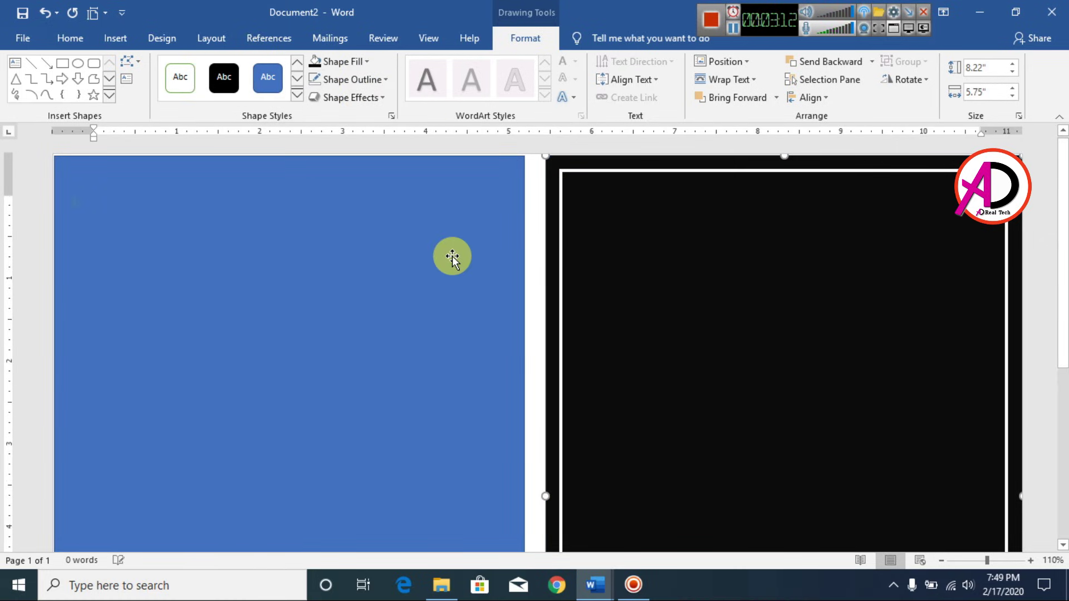
Fill the left blue panel rectangle with the darkest near-black theme shade, matching the right panel.
{"action": "left_click", "coordinate": [452, 256]}
{"action": "left_click", "coordinate": [340, 61]}
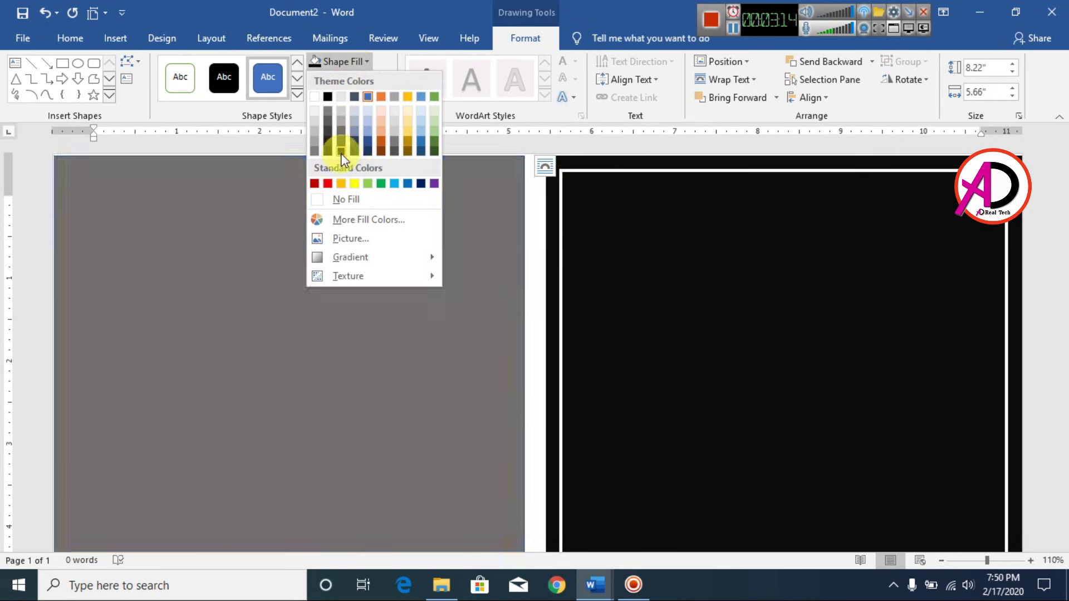
{"action": "left_click", "coordinate": [329, 141]}
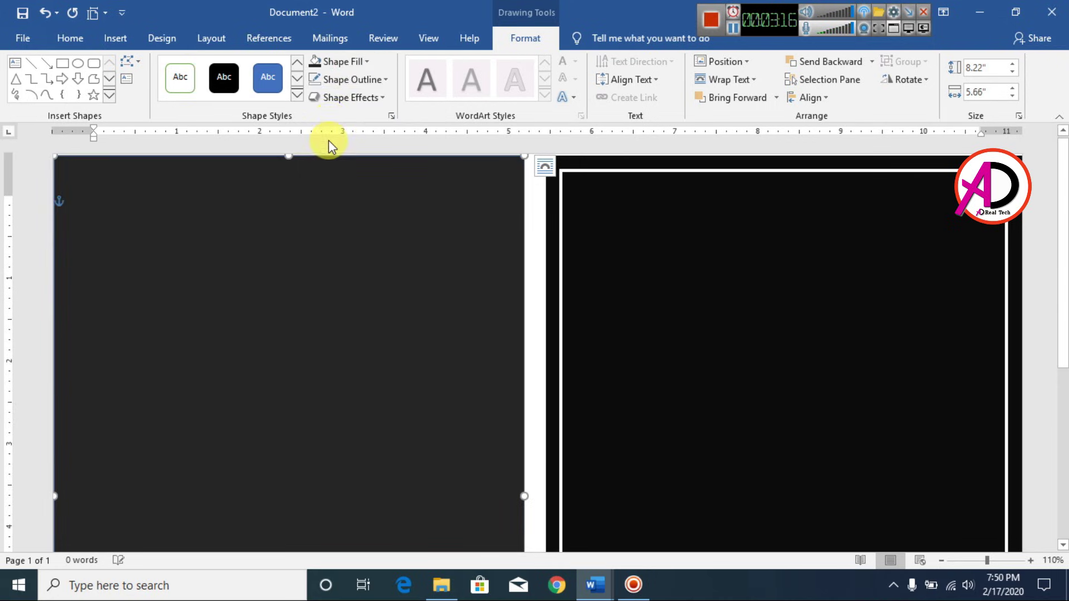
{"action": "left_click", "coordinate": [340, 63]}
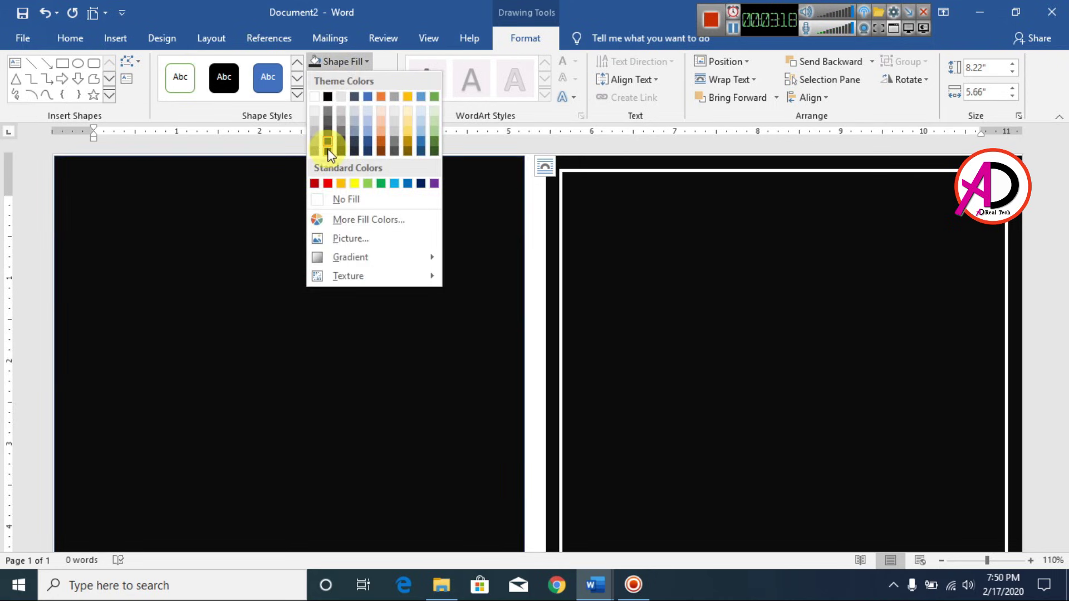
{"action": "left_click", "coordinate": [328, 149]}
{"action": "left_click", "coordinate": [1043, 230]}
{"action": "scroll", "coordinate": [1008, 248], "scroll_direction": "down", "scroll_amount": 6, "text": "ctrl"}
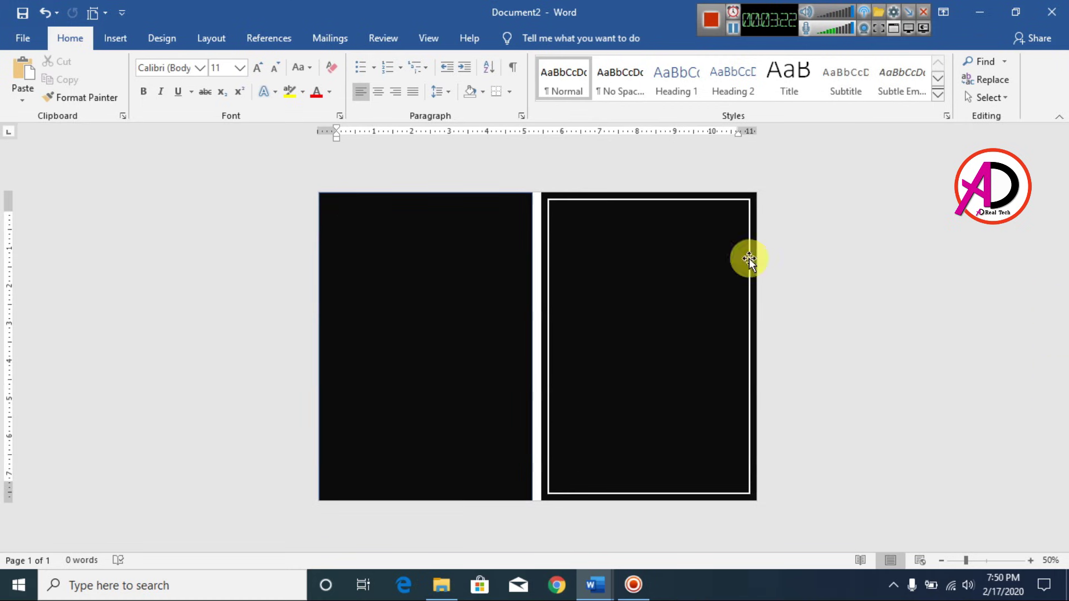
Insert the Untitled-1 picture from the Desktop's Menu Item folder and set its text wrapping to In Front of Text.
{"action": "left_click", "coordinate": [115, 39]}
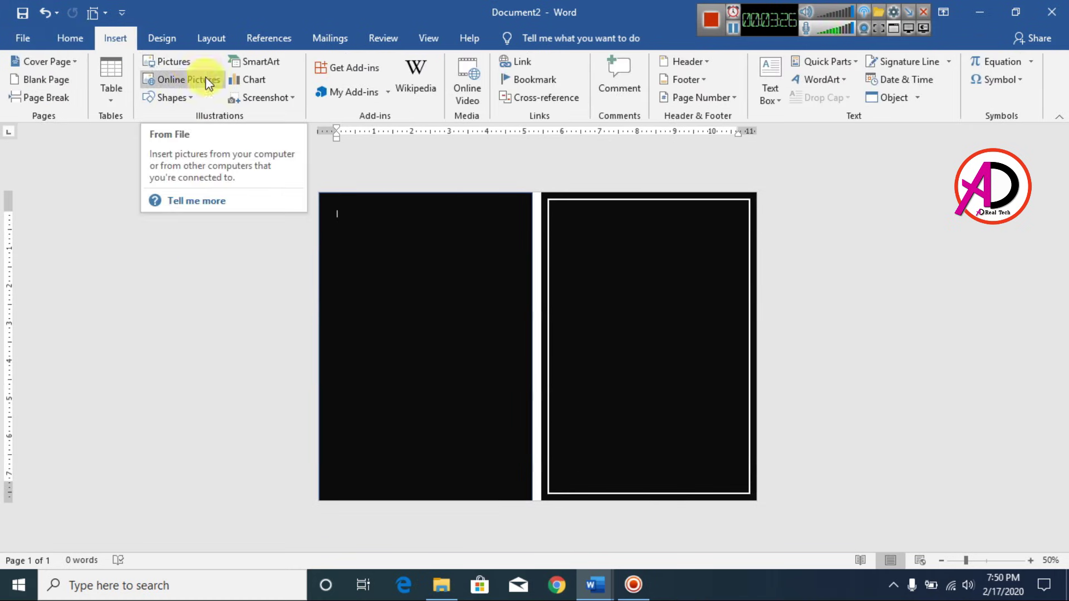
{"action": "left_click", "coordinate": [177, 63]}
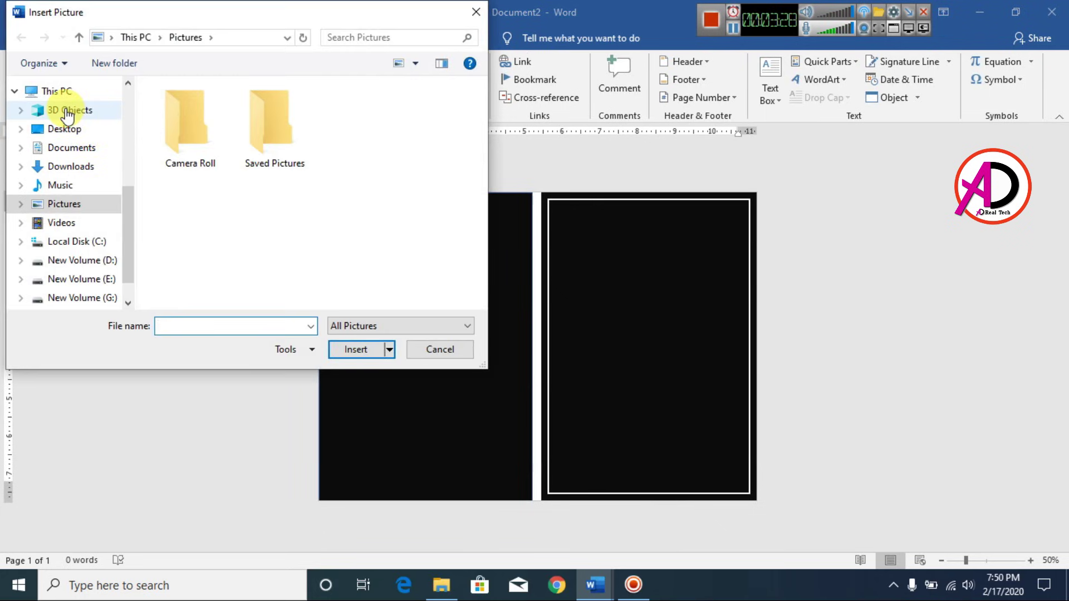
{"action": "left_click", "coordinate": [67, 133]}
{"action": "double_click", "coordinate": [274, 136]}
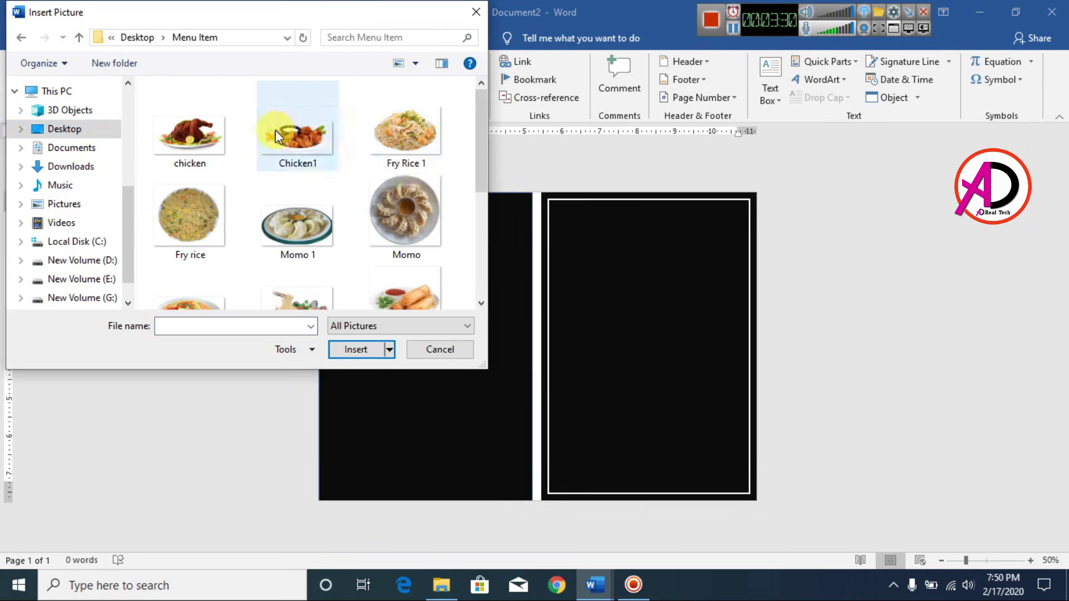
{"action": "left_click_drag", "start_coordinate": [477, 160], "coordinate": [484, 268]}
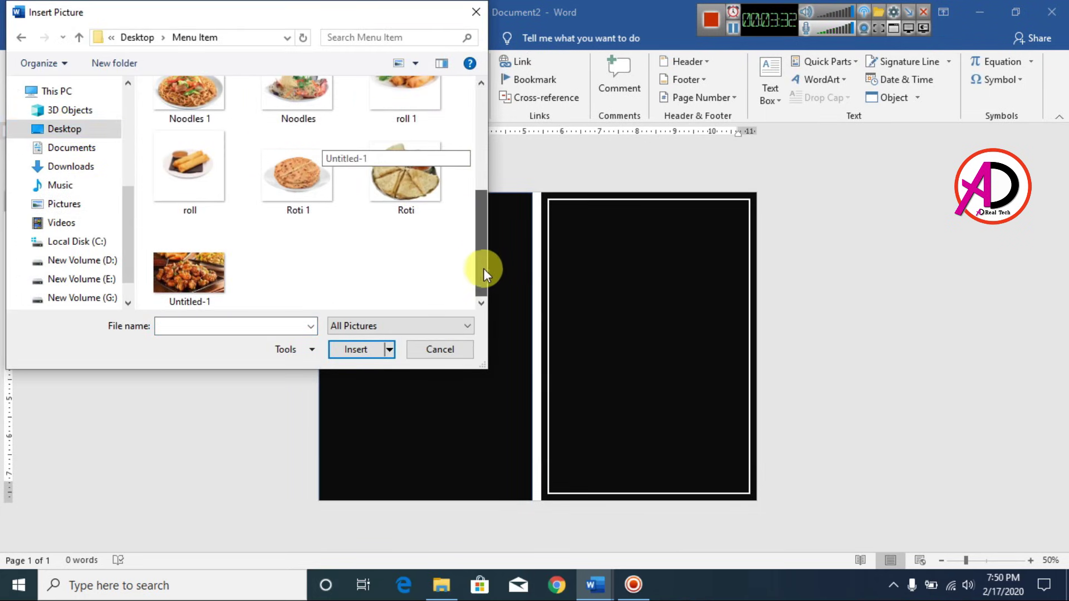
{"action": "left_click", "coordinate": [192, 268]}
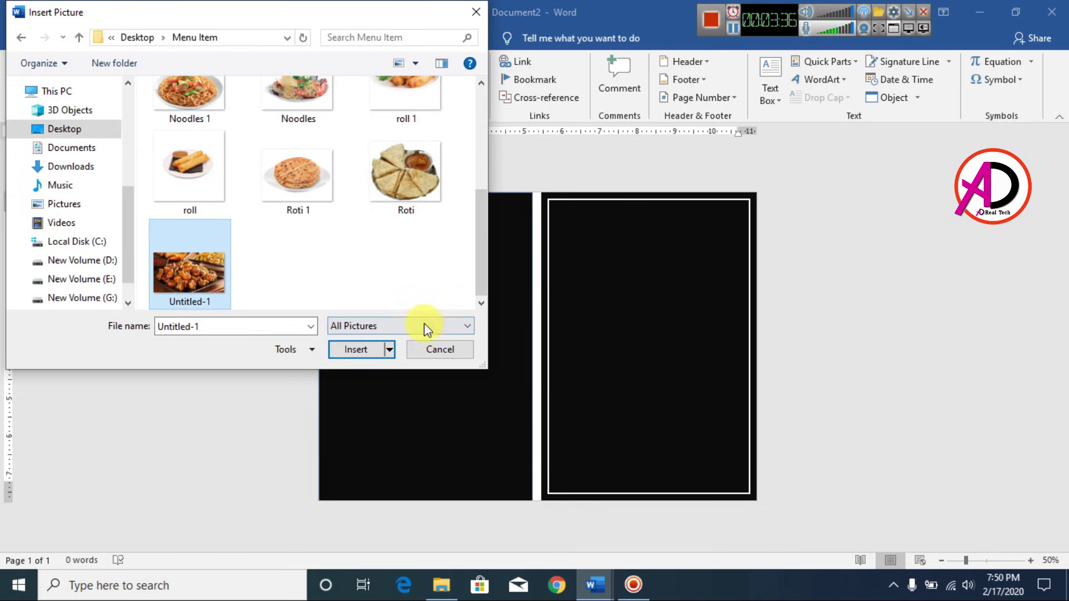
{"action": "scroll", "coordinate": [334, 232], "scroll_direction": "up", "scroll_amount": 3}
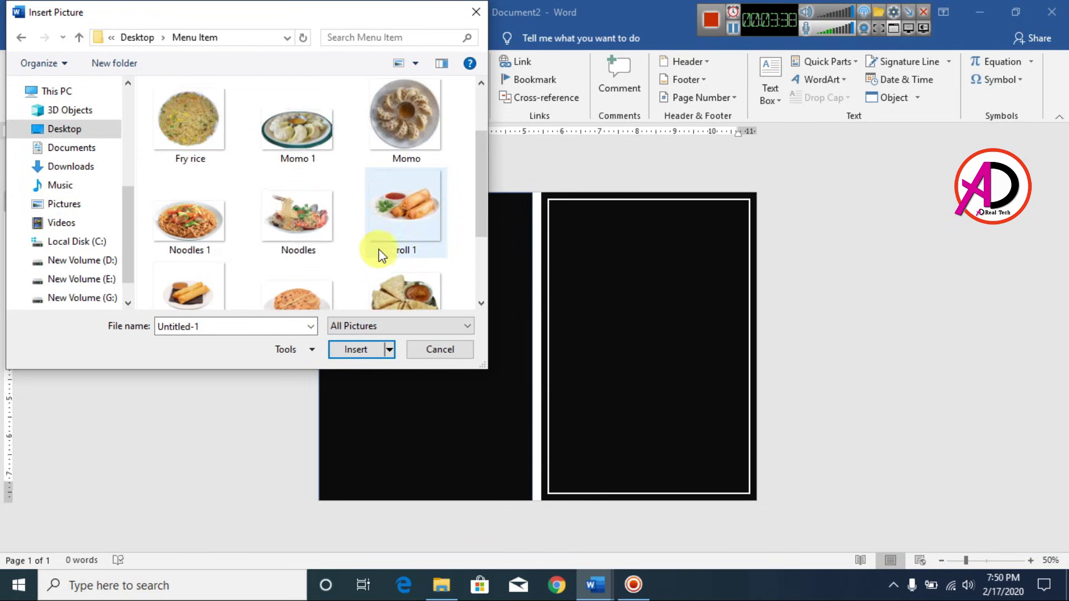
{"action": "scroll", "coordinate": [379, 249], "scroll_direction": "down", "scroll_amount": 3}
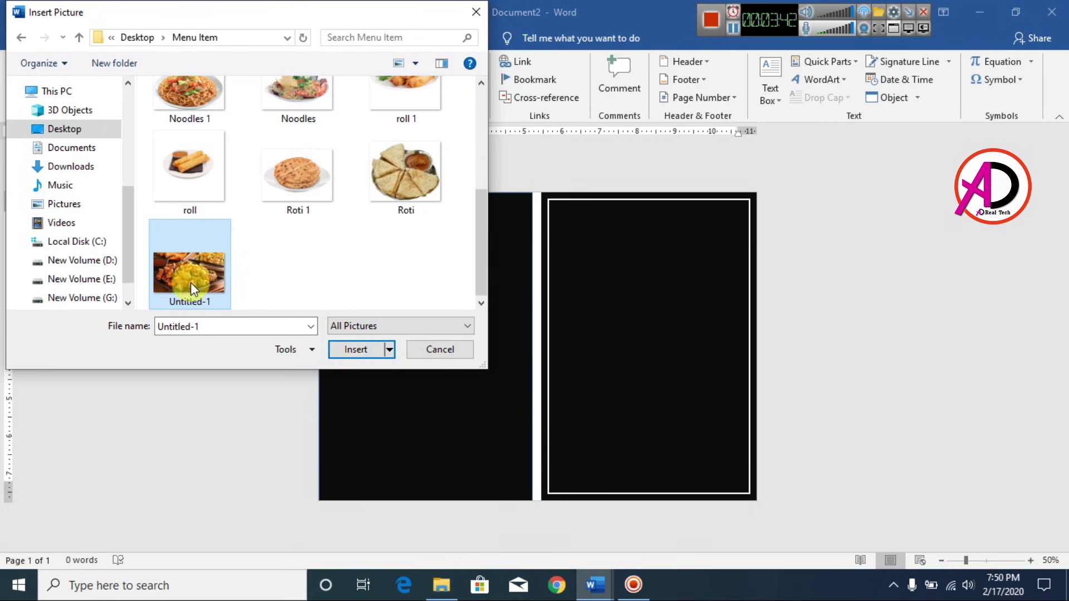
{"action": "left_click", "coordinate": [354, 351]}
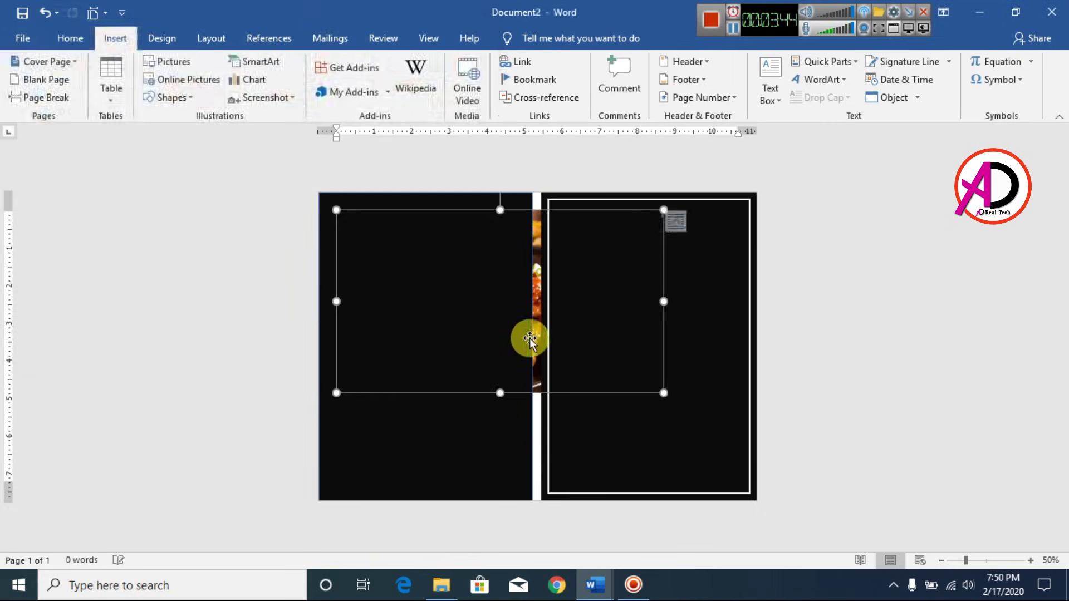
{"action": "left_click", "coordinate": [716, 81]}
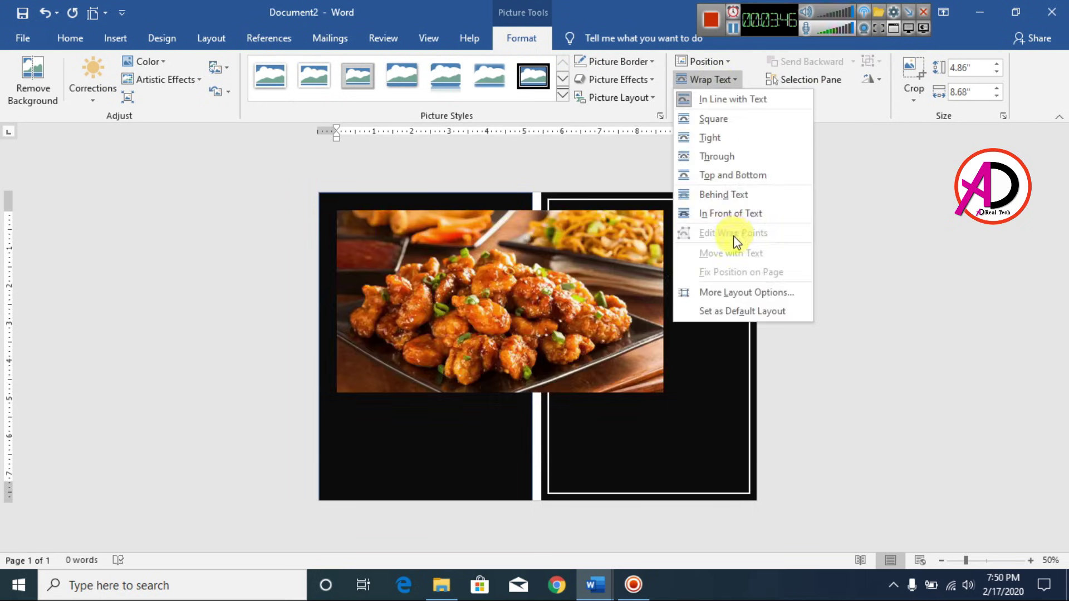
{"action": "left_click", "coordinate": [730, 209]}
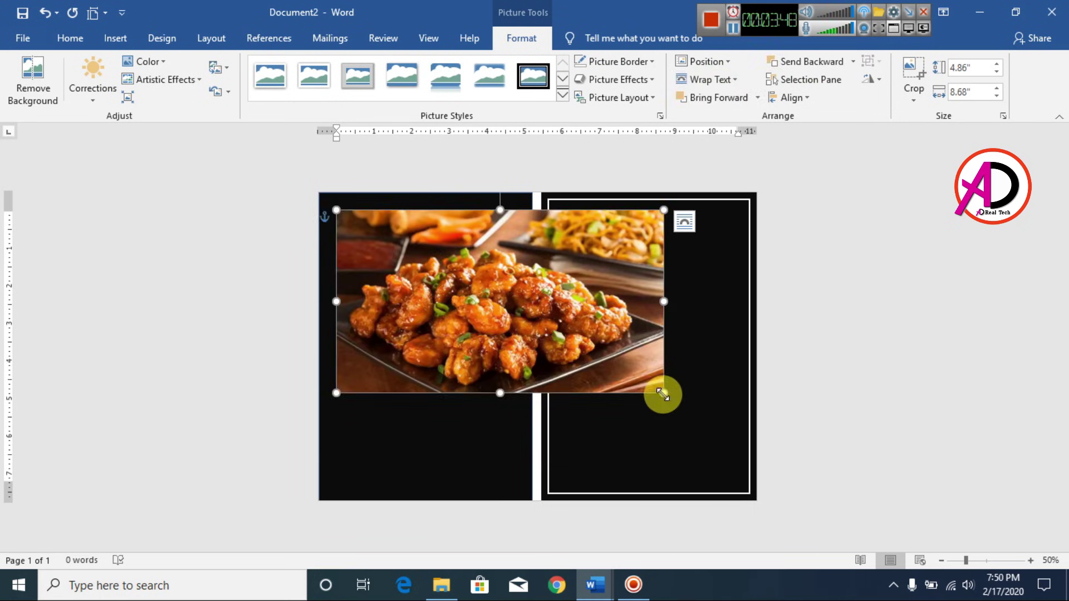
Fit the food picture across the top of the left panel at about 5.65" wide, and stretch it slightly taller.
{"action": "left_click_drag", "start_coordinate": [663, 394], "coordinate": [492, 272]}
{"action": "scroll", "coordinate": [613, 300], "scroll_direction": "up", "scroll_amount": 4}
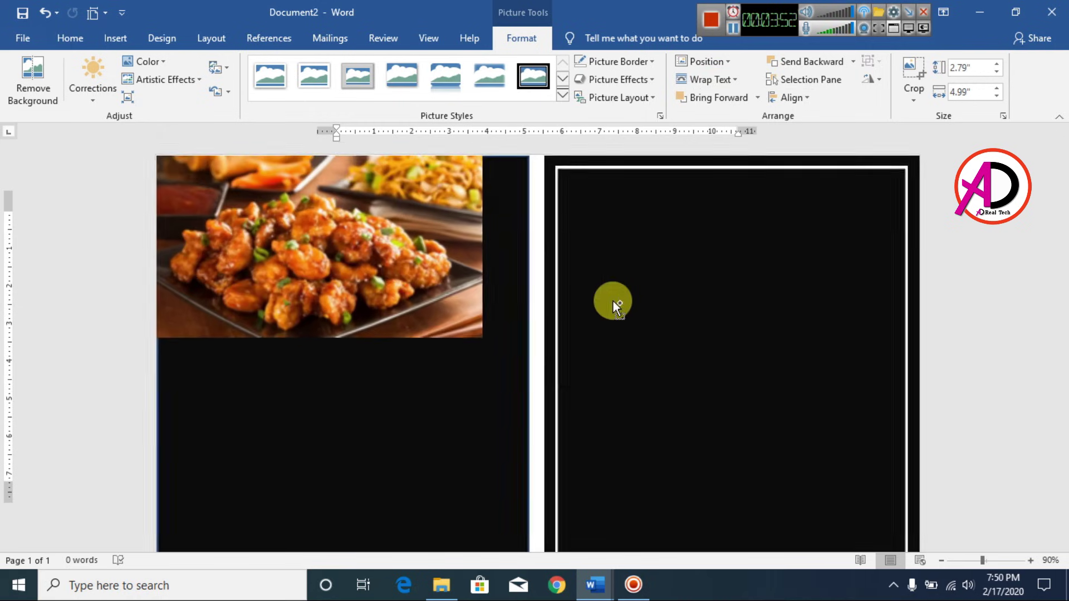
{"action": "left_click_drag", "start_coordinate": [481, 341], "coordinate": [513, 368]}
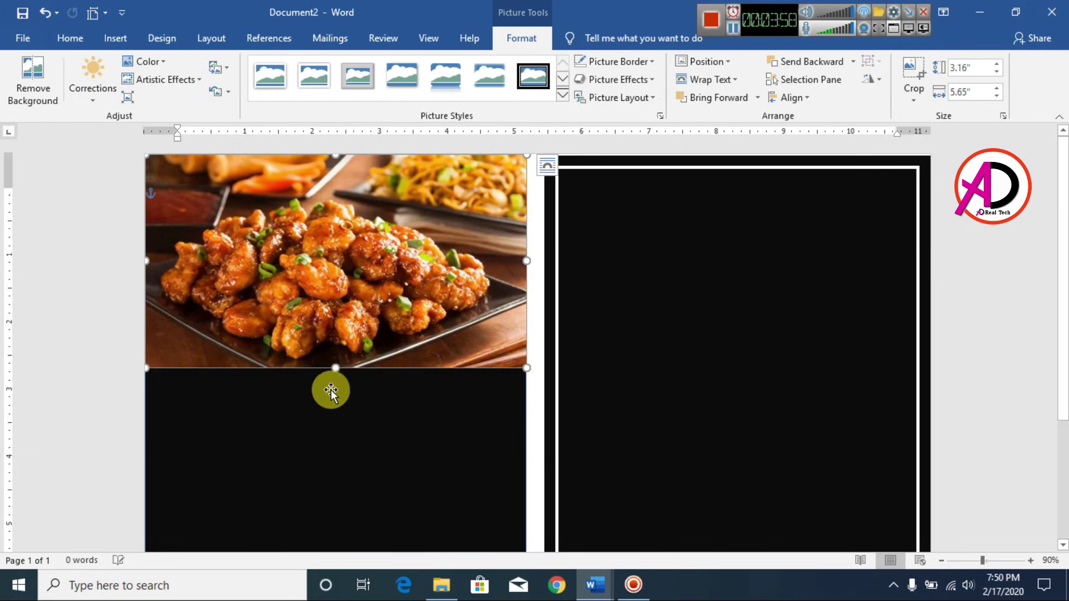
{"action": "left_click_drag", "start_coordinate": [334, 367], "coordinate": [334, 390]}
{"action": "left_click", "coordinate": [973, 308]}
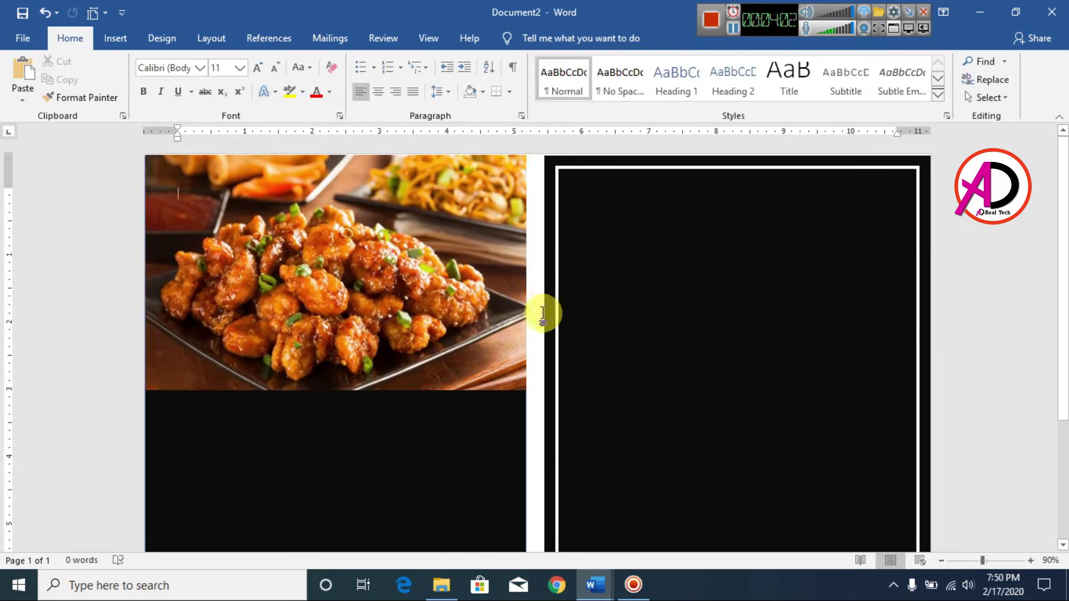
{"action": "scroll", "coordinate": [549, 312], "scroll_direction": "down", "scroll_amount": 7}
{"action": "scroll", "coordinate": [550, 318], "scroll_direction": "up", "scroll_amount": 6}
{"action": "scroll", "coordinate": [557, 323], "scroll_direction": "down", "scroll_amount": 4}
{"action": "scroll", "coordinate": [580, 339], "scroll_direction": "up", "scroll_amount": 1}
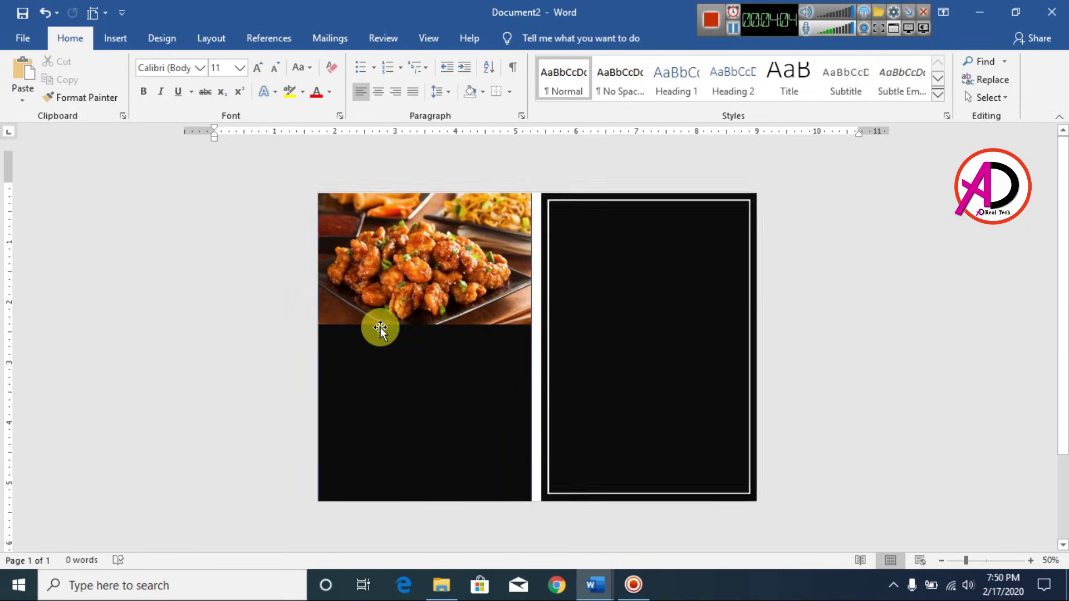
{"action": "scroll", "coordinate": [455, 310], "scroll_direction": "up", "scroll_amount": 4}
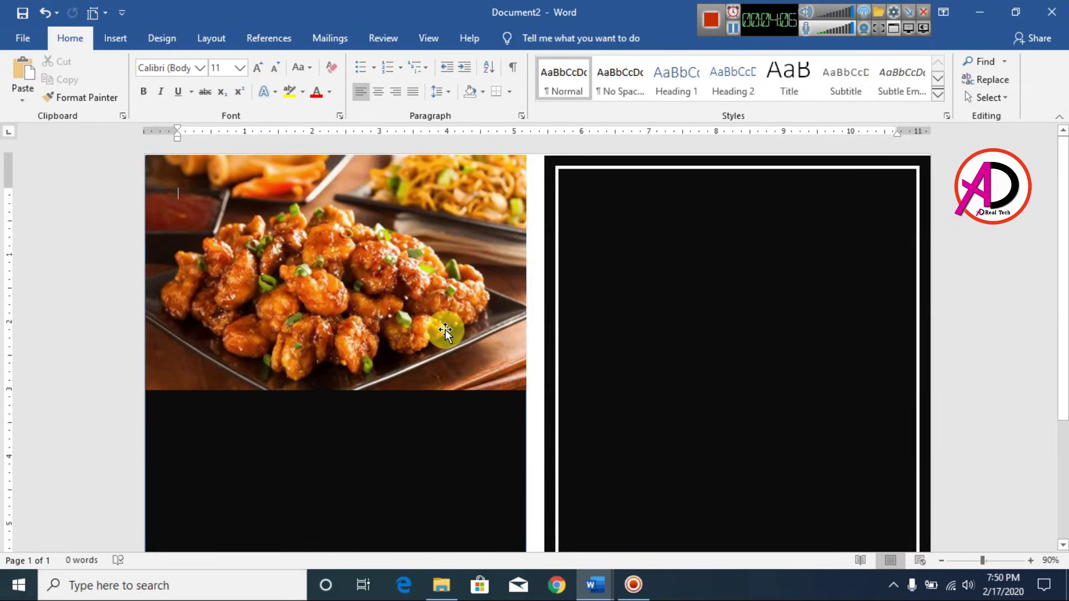
Draw a rounded rectangle about 0.91" high and 3.77" wide just below the food picture, and make its corners rounder.
{"action": "scroll", "coordinate": [509, 345], "scroll_direction": "down", "scroll_amount": 3}
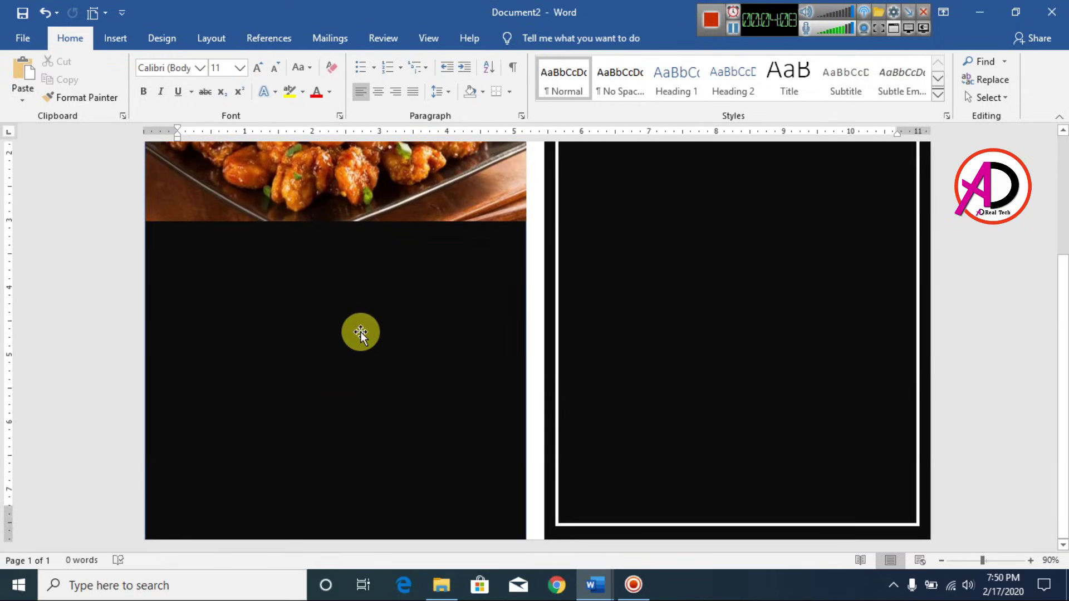
{"action": "left_click", "coordinate": [115, 38]}
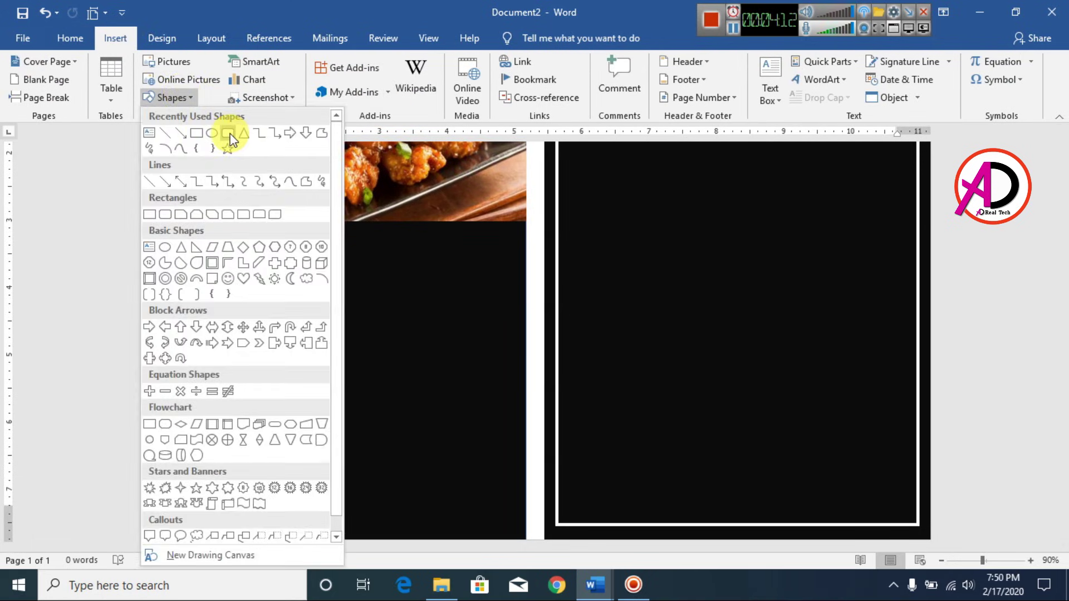
{"action": "left_click", "coordinate": [227, 133]}
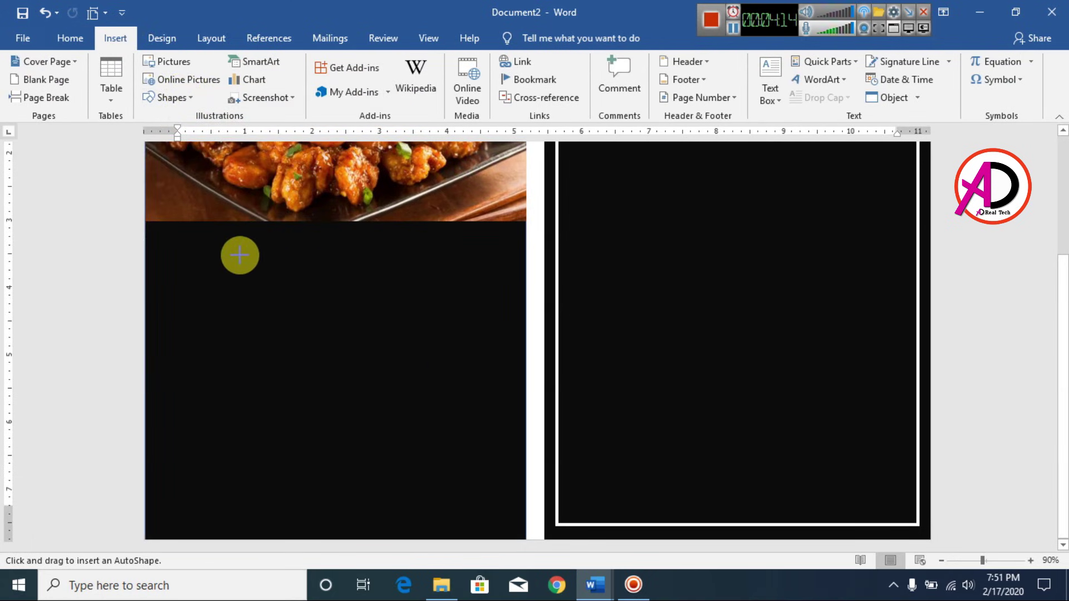
{"action": "mouse_move", "coordinate": [217, 239]}
{"action": "left_mouse_down"}
{"action": "mouse_move", "coordinate": [444, 305]}
{"action": "mouse_move", "coordinate": [460, 308]}
{"action": "mouse_move", "coordinate": [463, 288]}
{"action": "mouse_move", "coordinate": [472, 300]}
{"action": "left_mouse_up"}
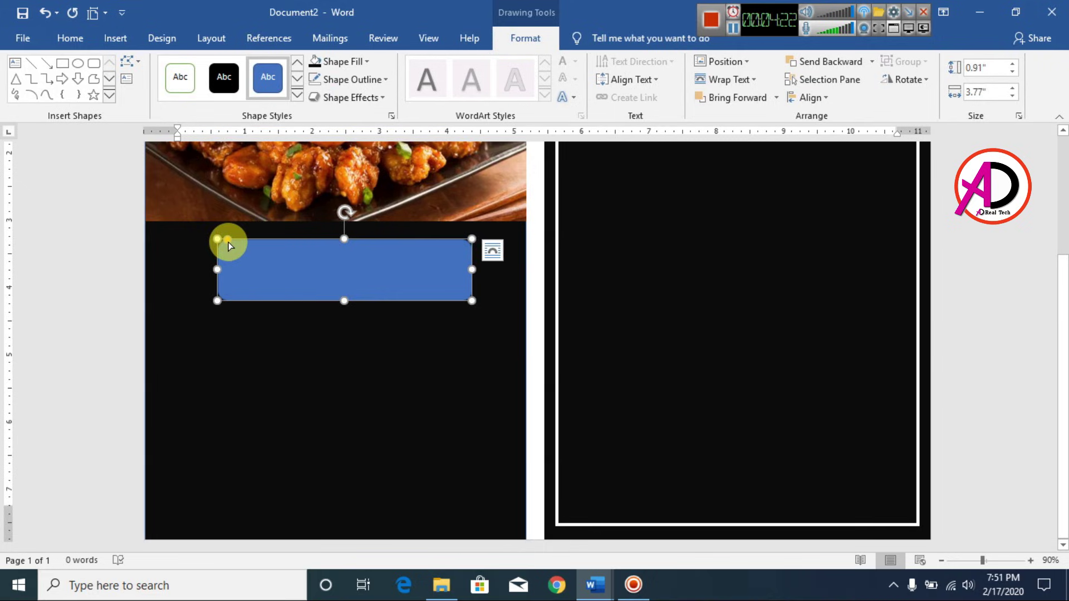
{"action": "left_click_drag", "start_coordinate": [229, 241], "coordinate": [238, 240]}
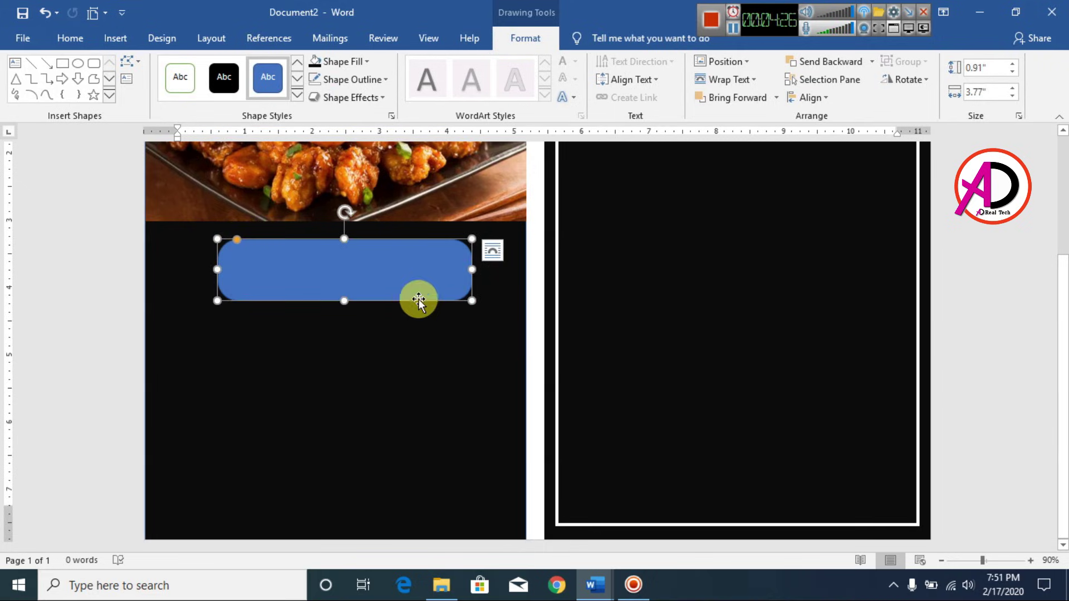
{"action": "left_click", "coordinate": [888, 291]}
Remove the rounded rectangle's fill and give it a white outline.
{"action": "scroll", "coordinate": [379, 326], "scroll_direction": "up", "scroll_amount": 3}
{"action": "scroll", "coordinate": [452, 395], "scroll_direction": "up", "scroll_amount": 1}
{"action": "scroll", "coordinate": [450, 400], "scroll_direction": "down", "scroll_amount": 3}
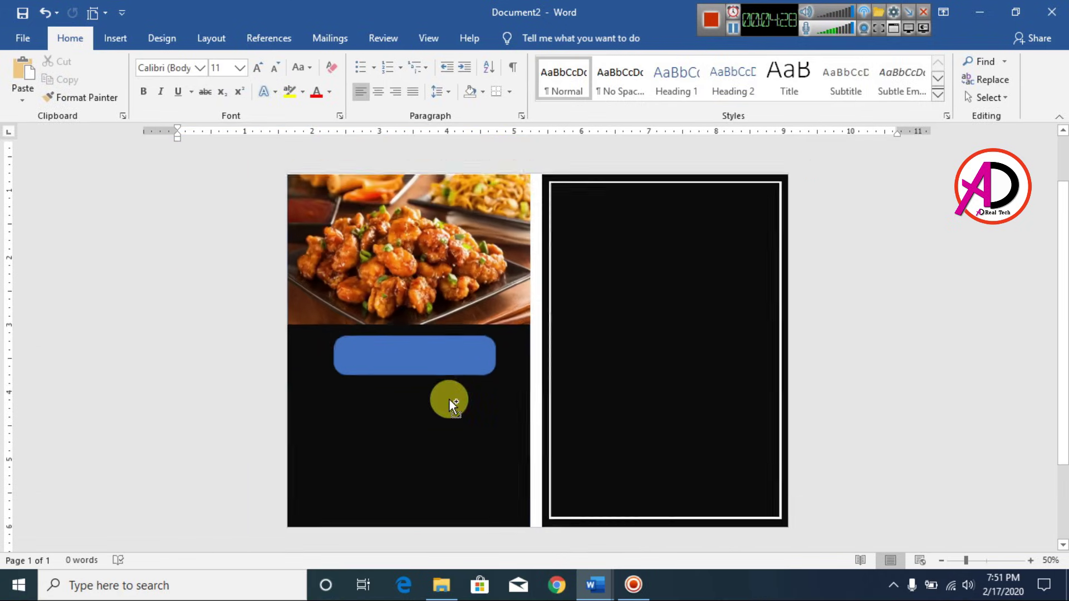
{"action": "scroll", "coordinate": [443, 402], "scroll_direction": "up", "scroll_amount": 2}
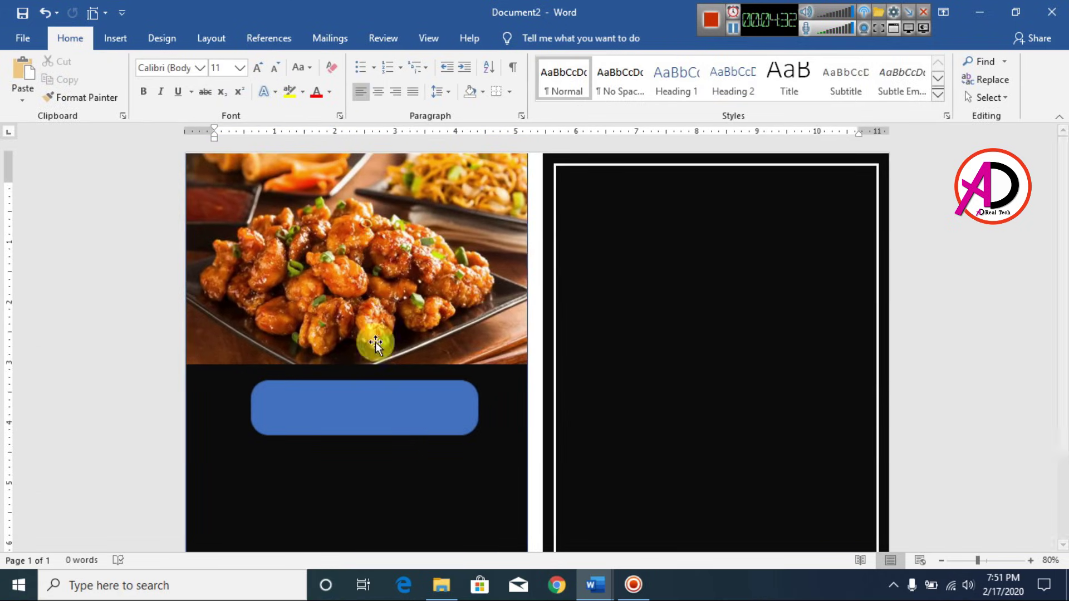
{"action": "left_click", "coordinate": [373, 408]}
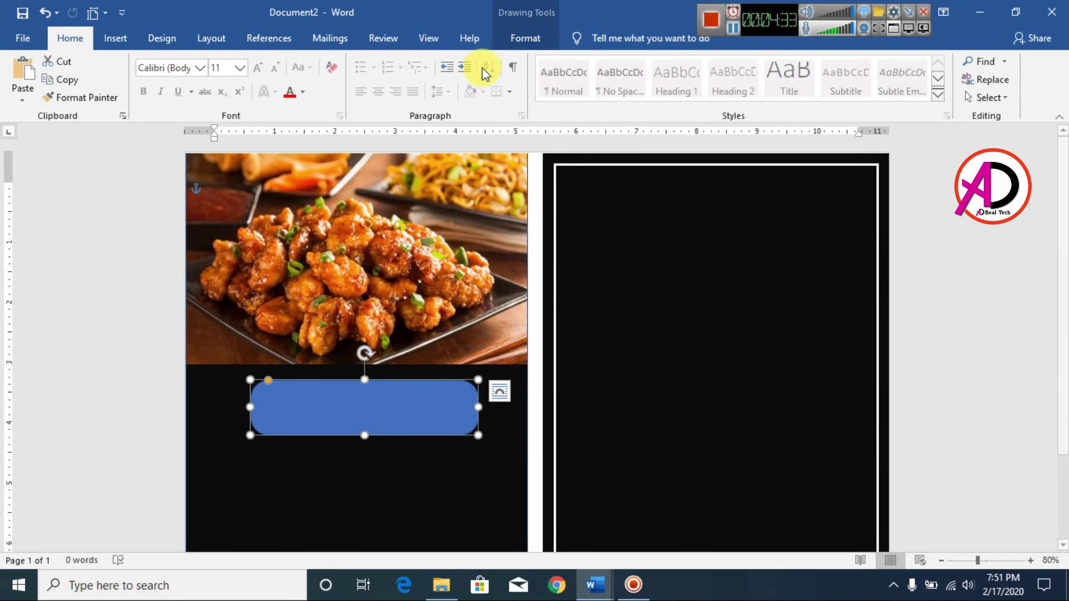
{"action": "left_click", "coordinate": [518, 37]}
{"action": "left_click", "coordinate": [352, 64]}
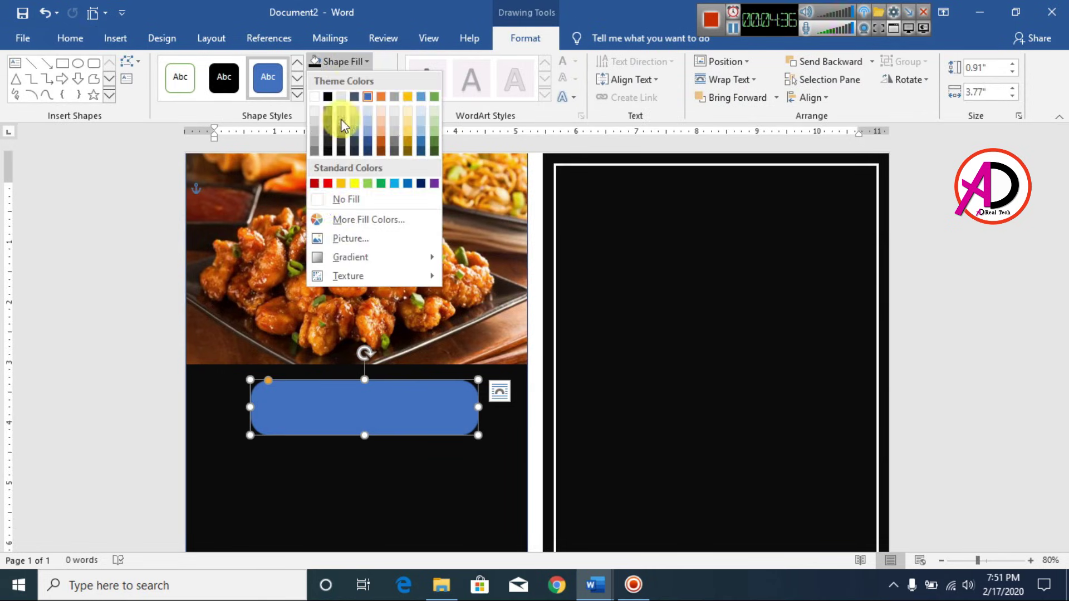
{"action": "left_click", "coordinate": [335, 198]}
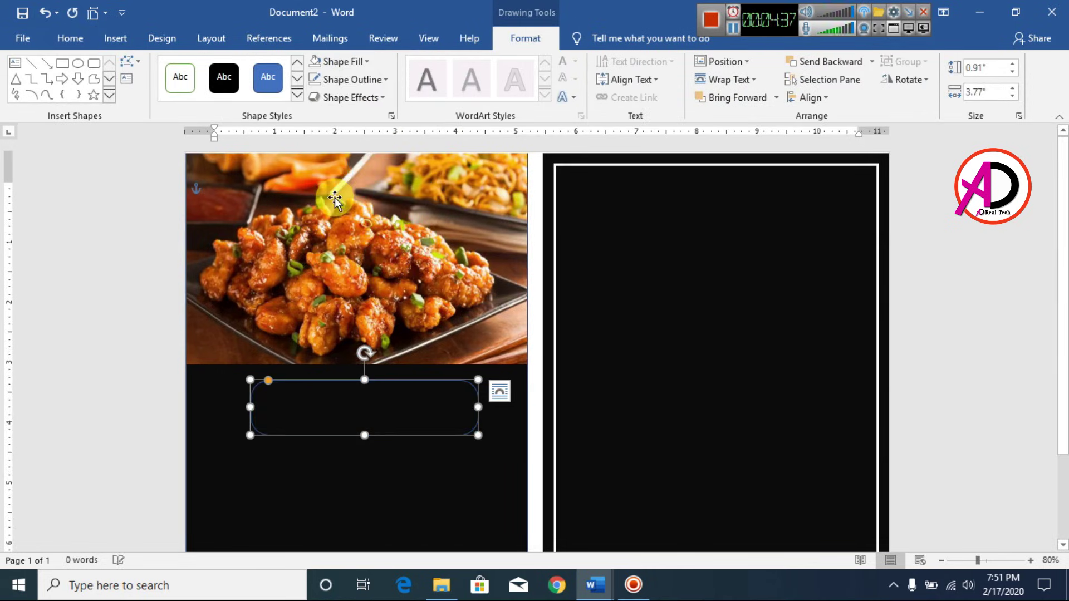
{"action": "left_click", "coordinate": [357, 79]}
{"action": "left_click", "coordinate": [317, 116]}
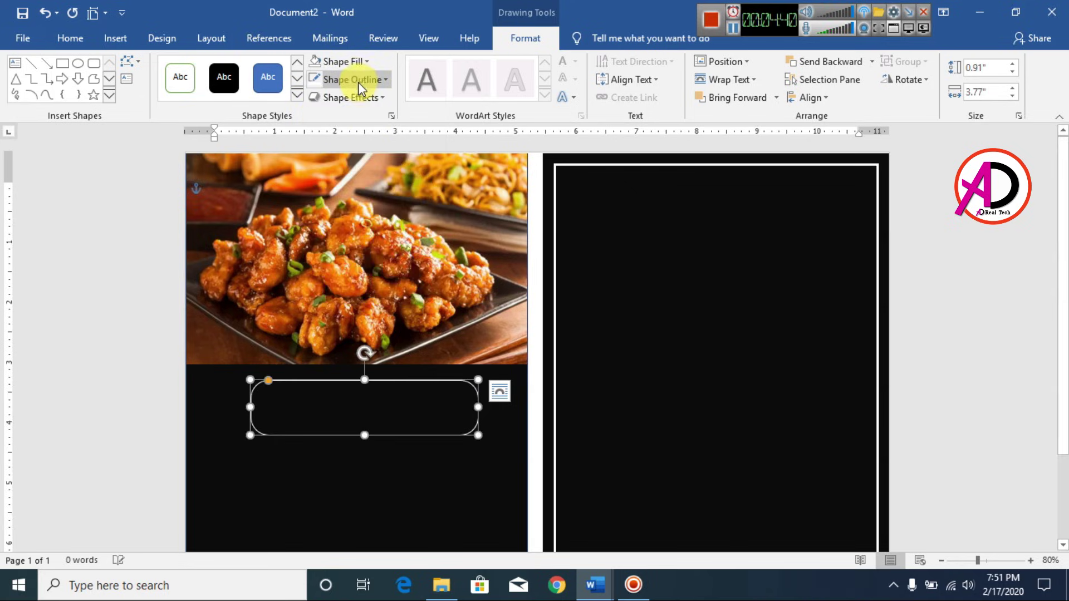
Set the outline weight of the rounded rectangle below the picture to 3 pt.
{"action": "left_click", "coordinate": [358, 79]}
{"action": "mouse_move", "coordinate": [371, 260]}
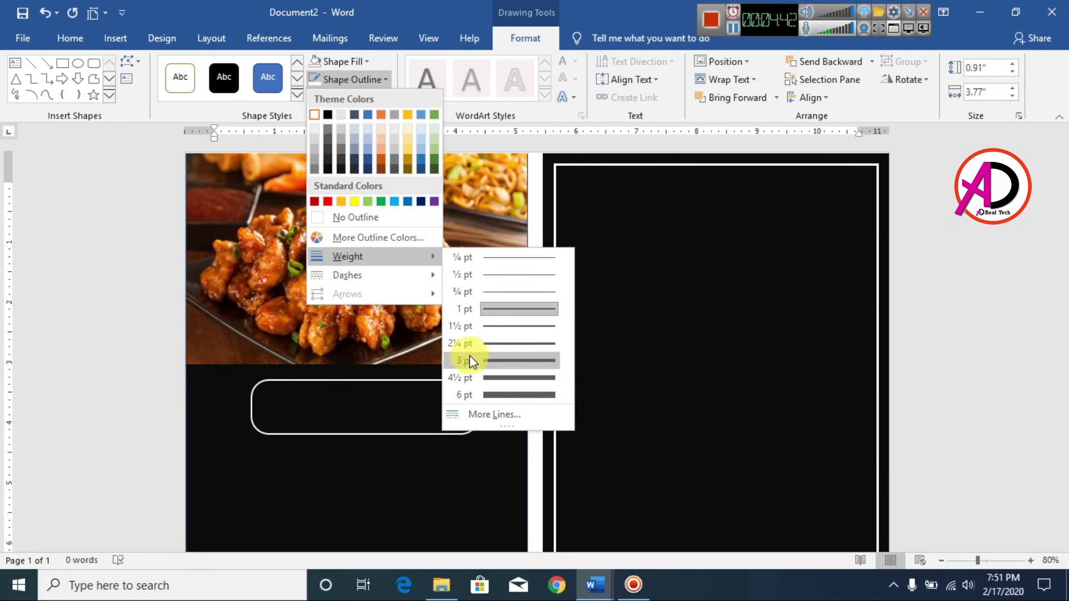
{"action": "left_click", "coordinate": [506, 366]}
{"action": "left_click", "coordinate": [903, 356]}
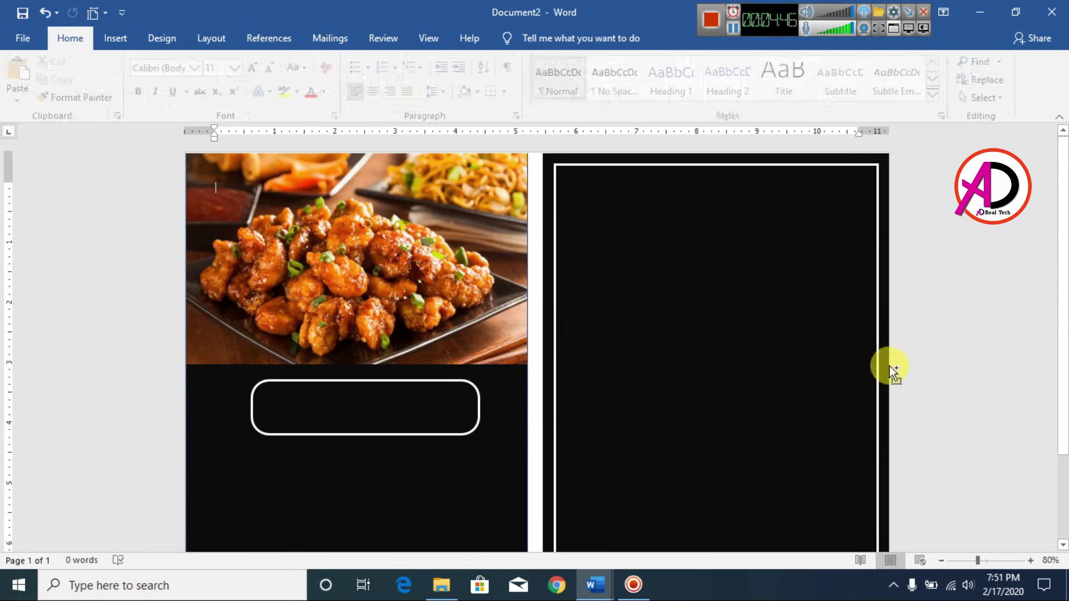
{"action": "scroll", "coordinate": [802, 410], "scroll_direction": "down", "scroll_amount": 7}
{"action": "scroll", "coordinate": [523, 356], "scroll_direction": "up", "scroll_amount": 5}
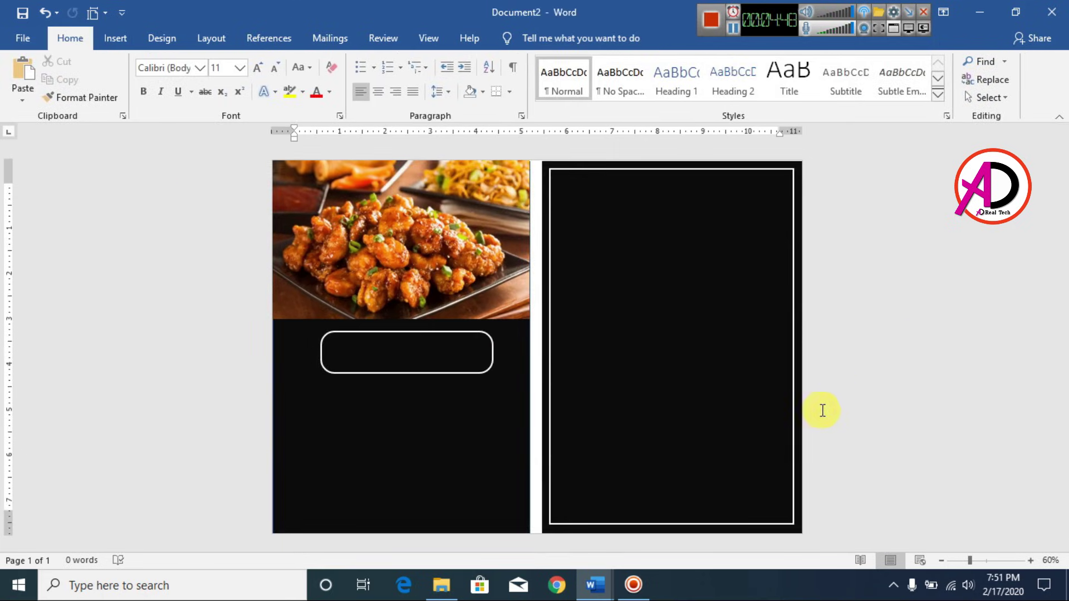
Nudge the rounded rectangle below the food picture slightly to the left.
{"action": "scroll", "coordinate": [802, 420], "scroll_direction": "up", "scroll_amount": 2}
{"action": "scroll", "coordinate": [557, 435], "scroll_direction": "down", "scroll_amount": 2}
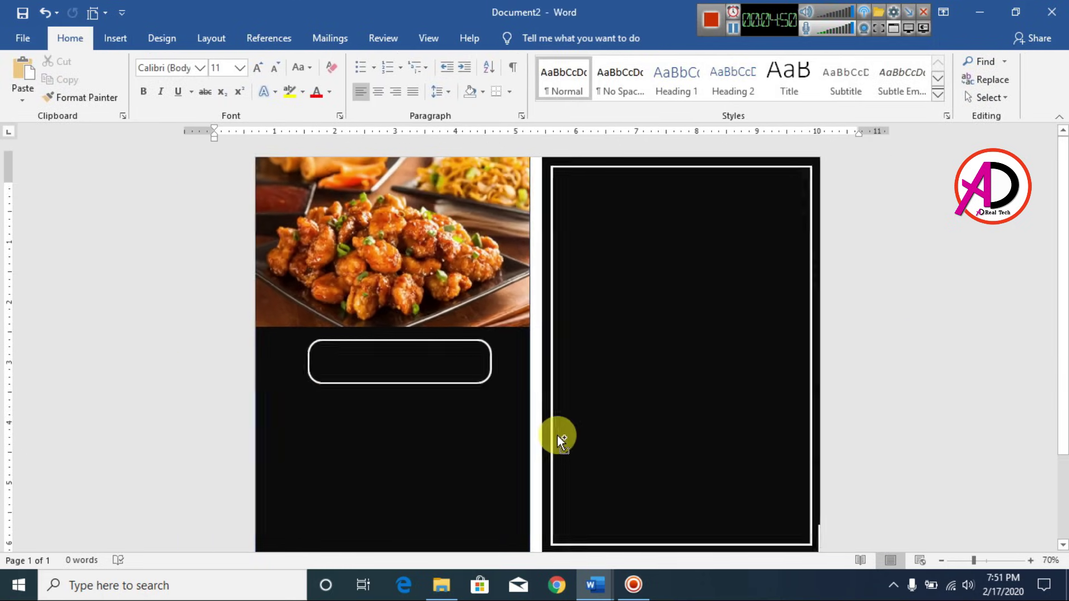
{"action": "scroll", "coordinate": [553, 341], "scroll_direction": "up", "scroll_amount": 1}
{"action": "scroll", "coordinate": [326, 436], "scroll_direction": "up", "scroll_amount": 1}
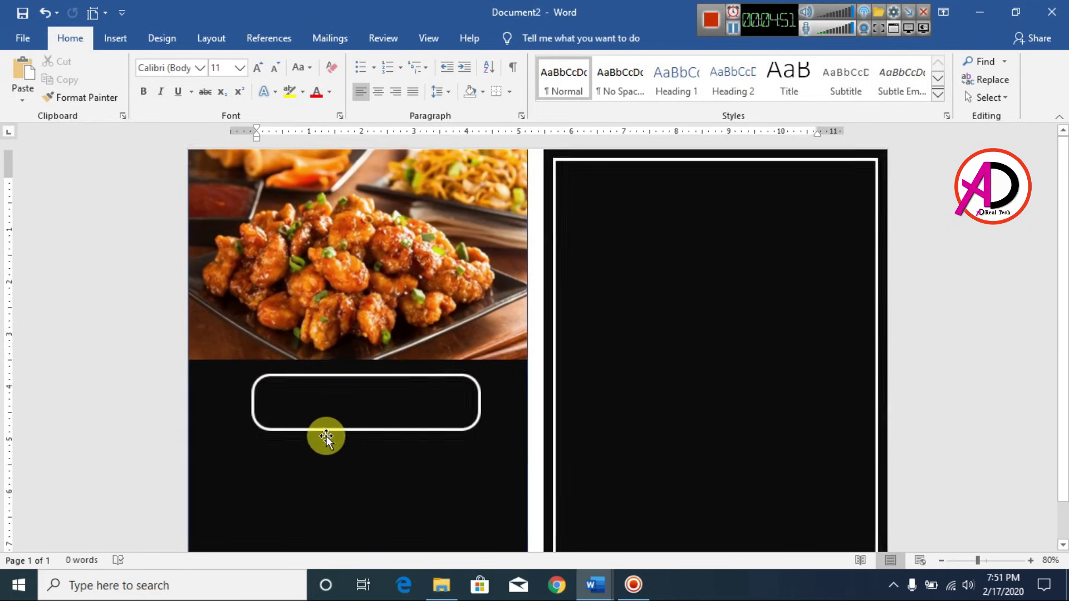
{"action": "left_click", "coordinate": [326, 376]}
{"action": "left_click_drag", "start_coordinate": [267, 376], "coordinate": [262, 376]}
{"action": "left_click", "coordinate": [958, 382]}
{"action": "scroll", "coordinate": [462, 389], "scroll_direction": "down", "scroll_amount": 1}
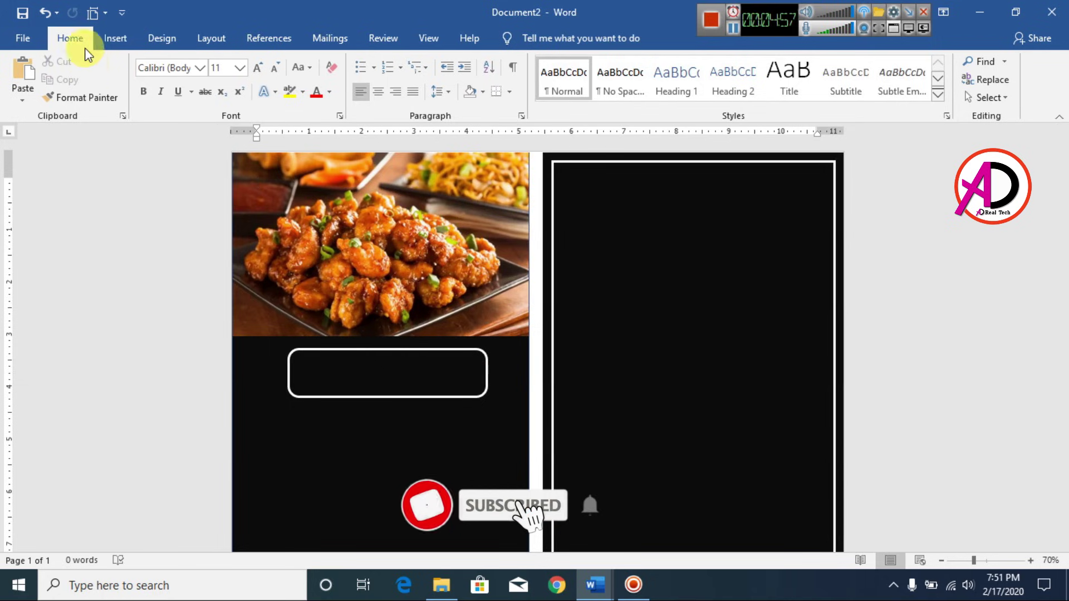
Insert a plain WordArt text below the rounded rectangle on the left panel and make its text fill white.
{"action": "left_click", "coordinate": [115, 40]}
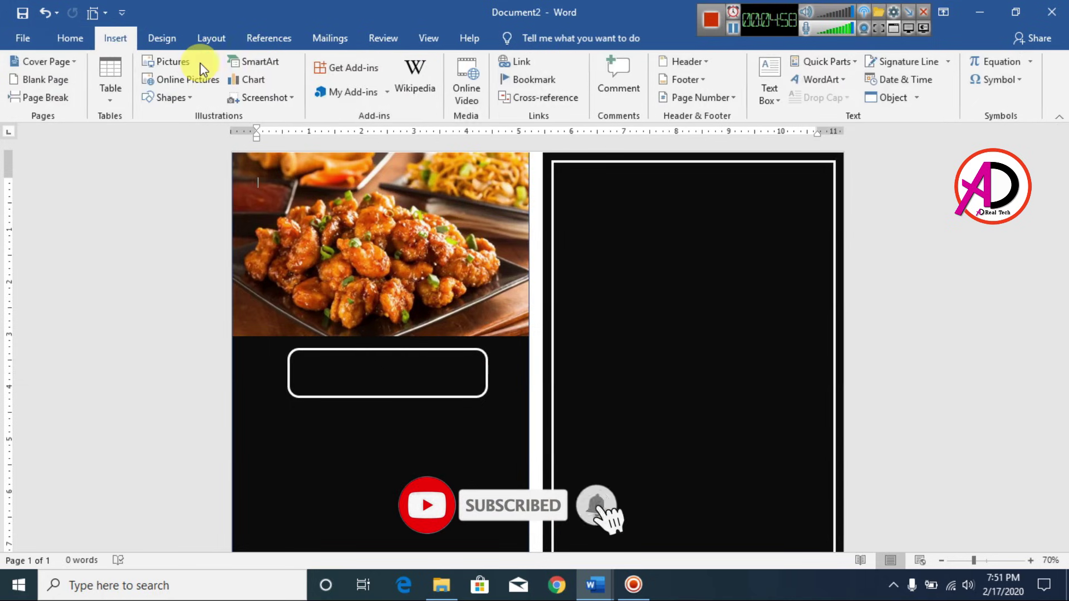
{"action": "left_click", "coordinate": [824, 83]}
{"action": "left_click", "coordinate": [809, 117]}
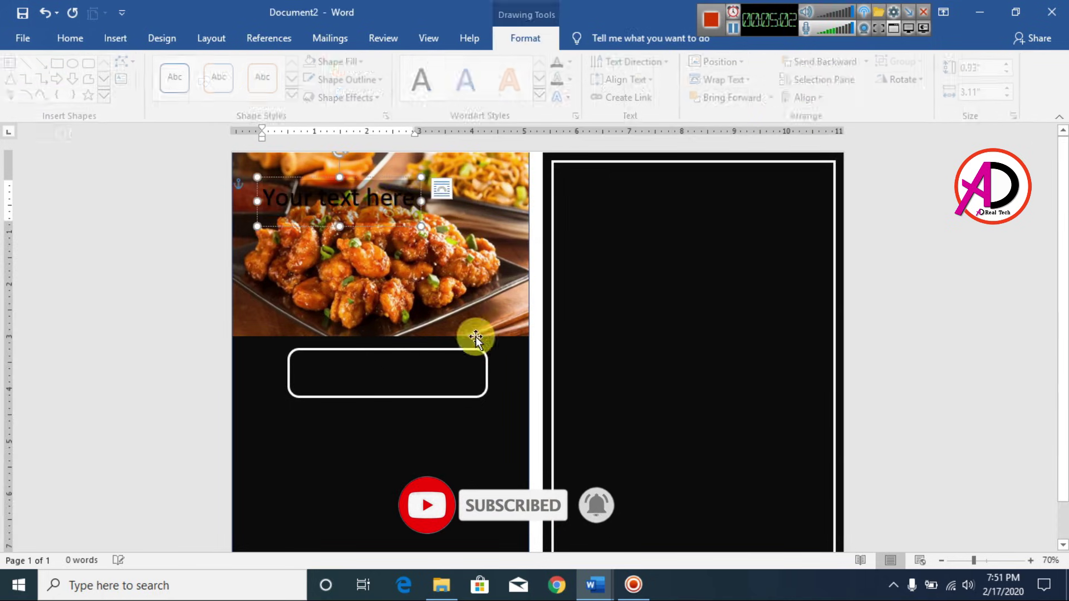
{"action": "left_click_drag", "start_coordinate": [376, 177], "coordinate": [408, 438]}
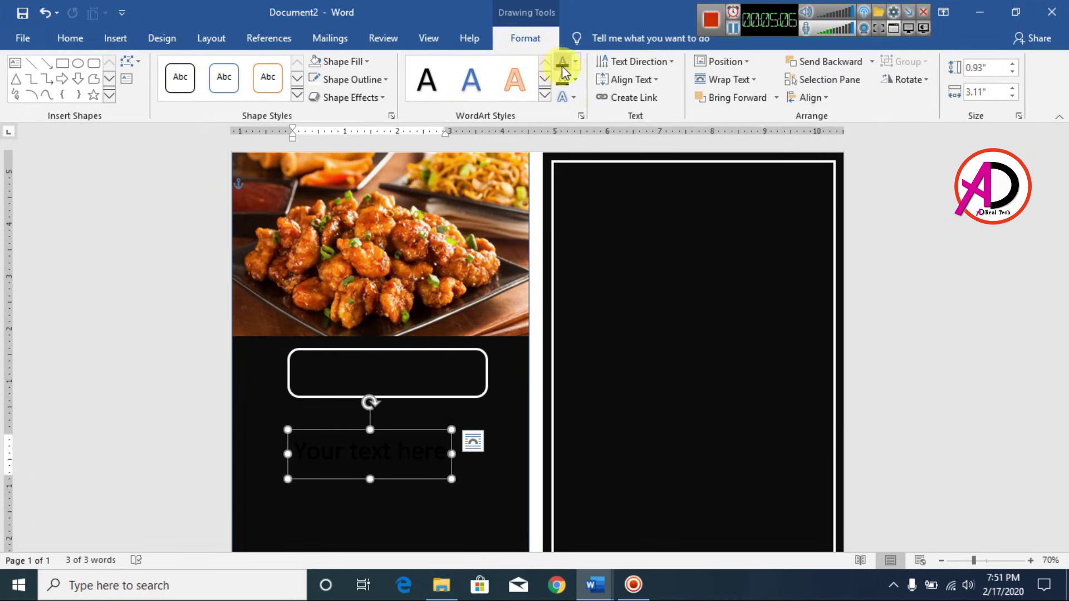
{"action": "left_click", "coordinate": [576, 65]}
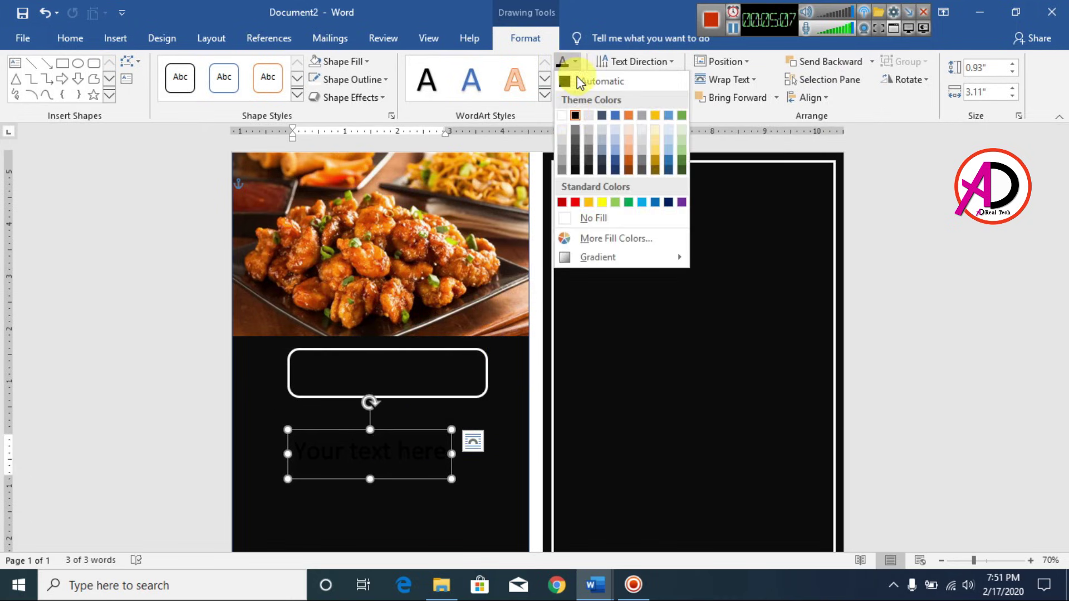
{"action": "left_click", "coordinate": [562, 117]}
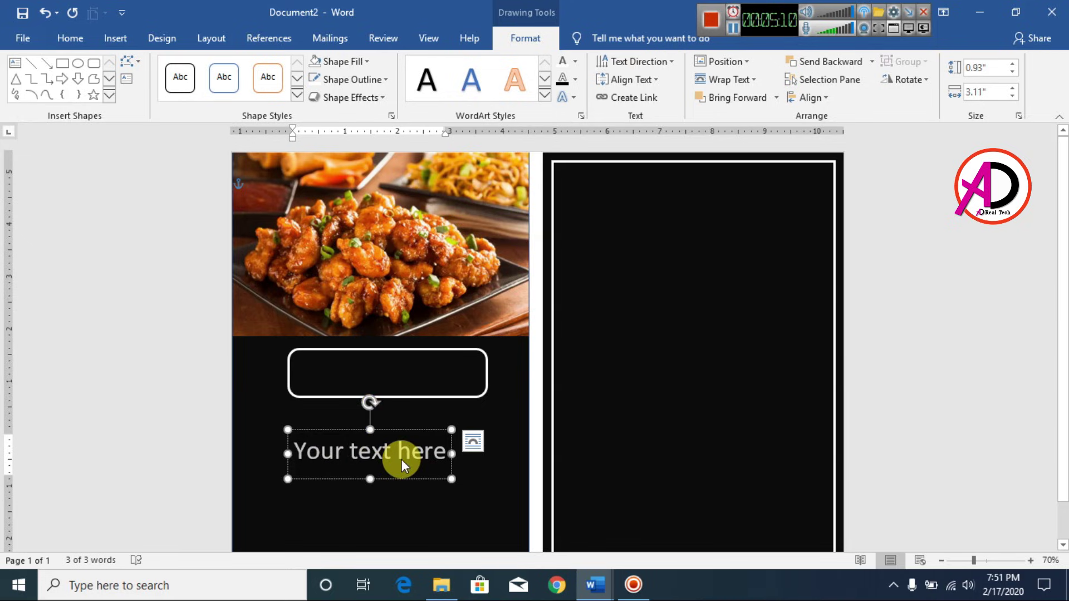
Replace the WordArt placeholder with FOOD MENU and move it inside the rounded rectangle.
{"action": "type", "text": "FOOD"}
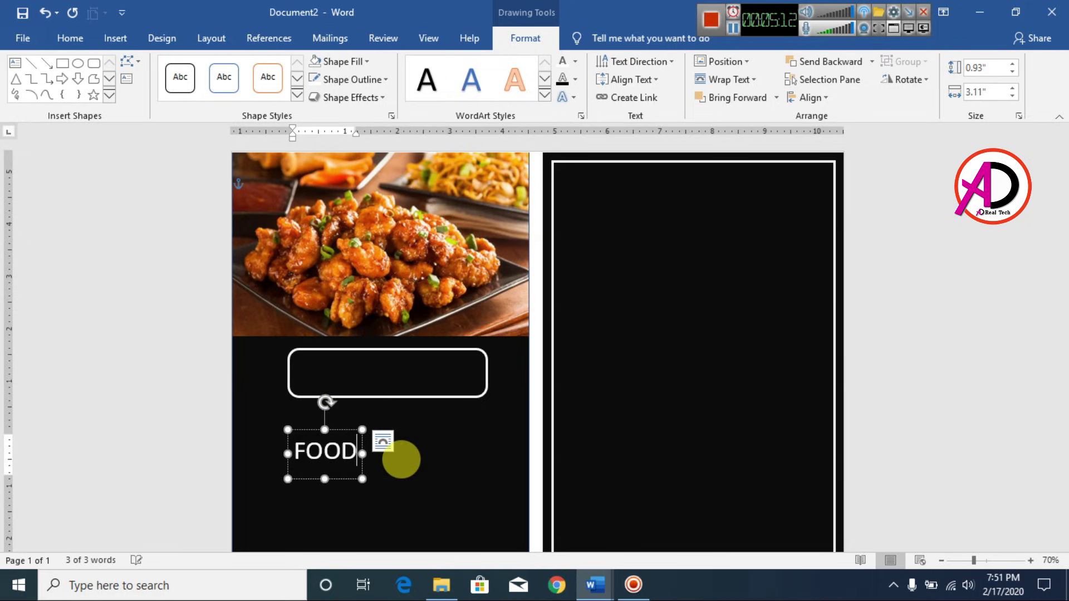
{"action": "type", "text": " MENU"}
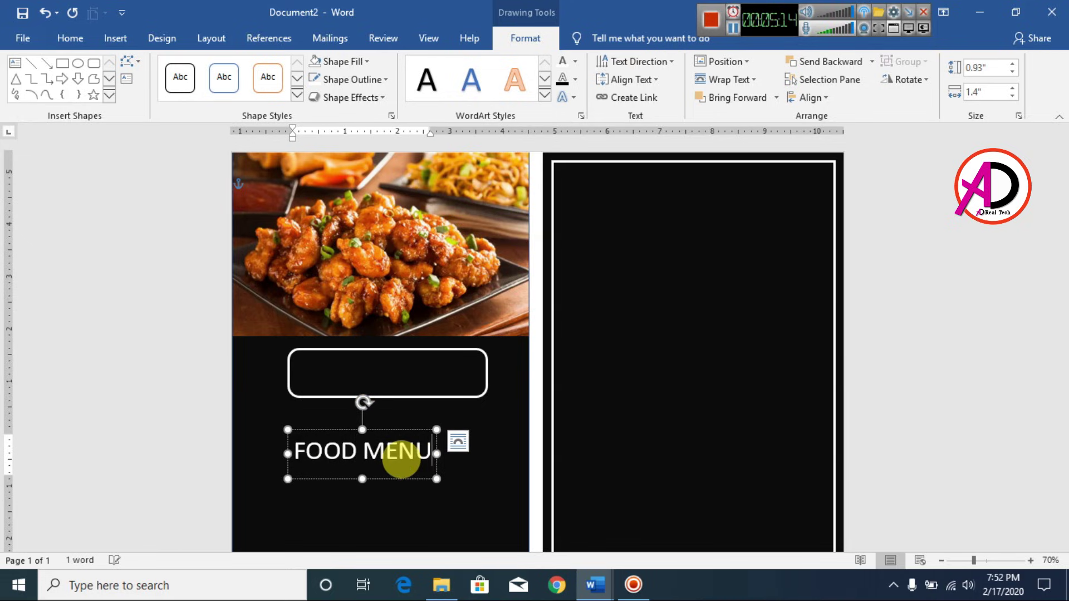
{"action": "scroll", "coordinate": [471, 386], "scroll_direction": "down", "scroll_amount": 1}
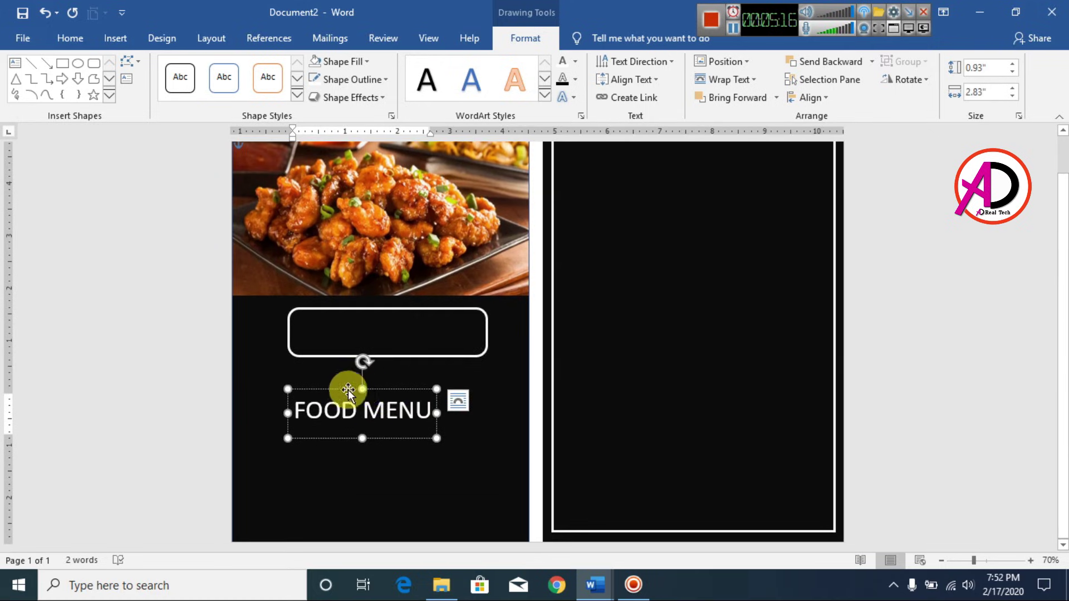
{"action": "left_click_drag", "start_coordinate": [382, 388], "coordinate": [405, 305]}
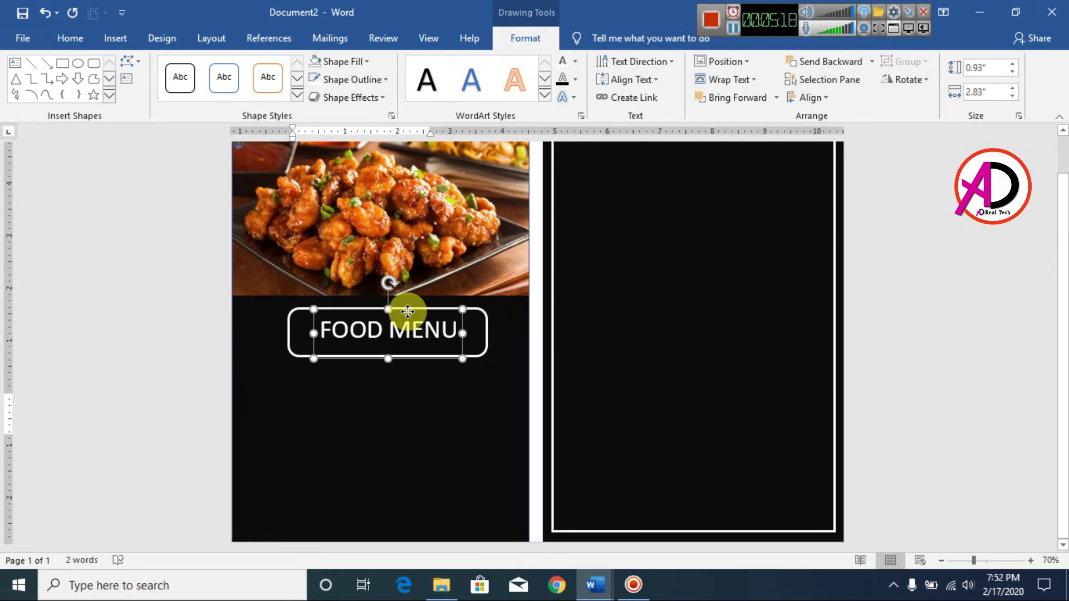
Make the FOOD MENU text bold and set its font to Arial Black.
{"action": "left_click", "coordinate": [62, 45]}
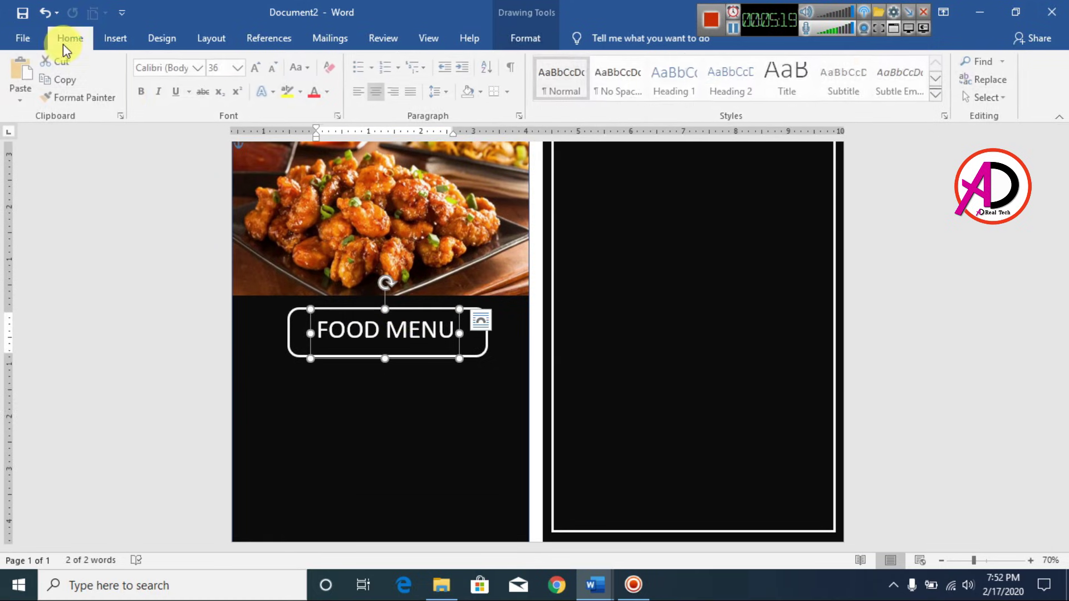
{"action": "left_click", "coordinate": [144, 92]}
{"action": "left_click", "coordinate": [200, 68]}
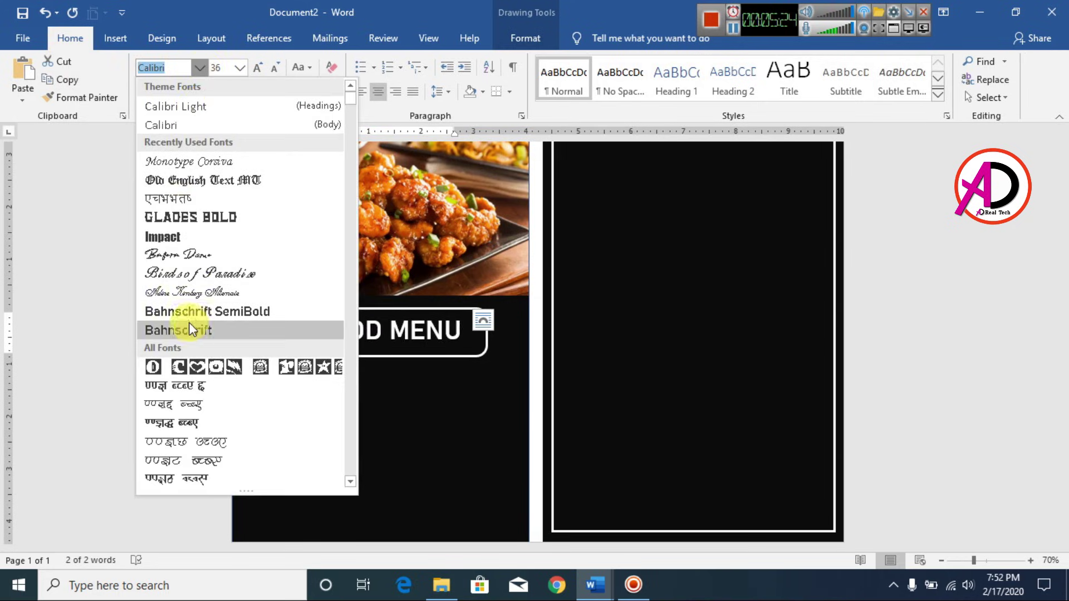
{"action": "type", "text": "ar"}
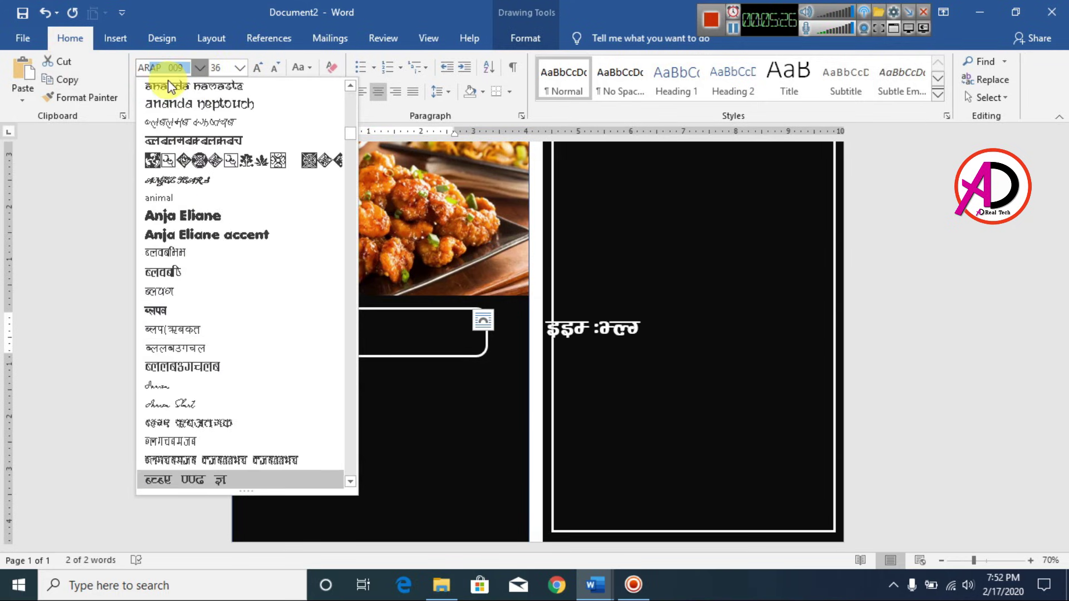
{"action": "type", "text": "ial Black"}
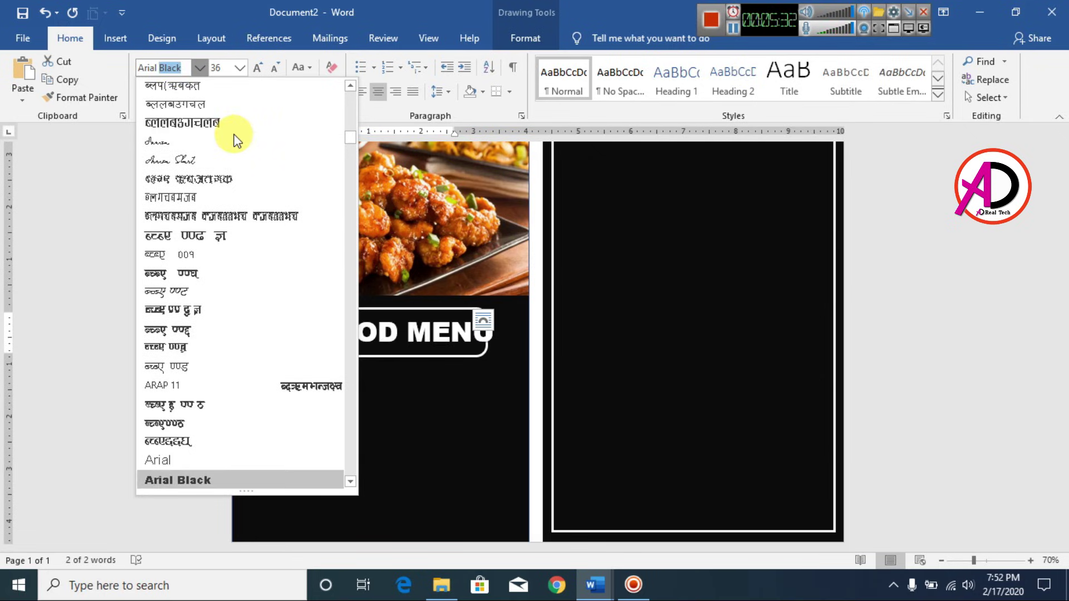
{"action": "key", "text": "Return"}
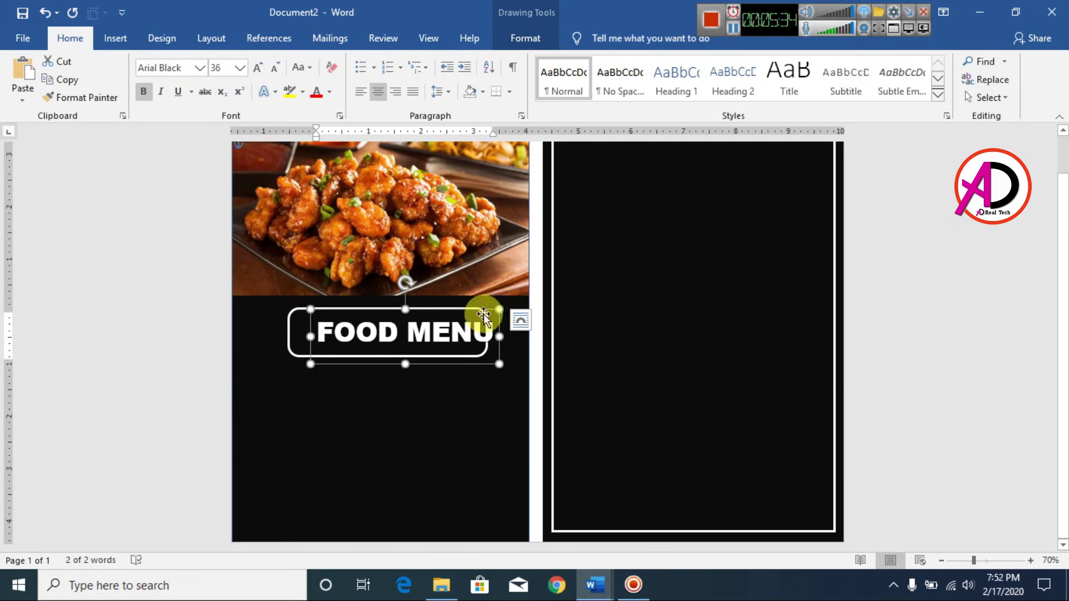
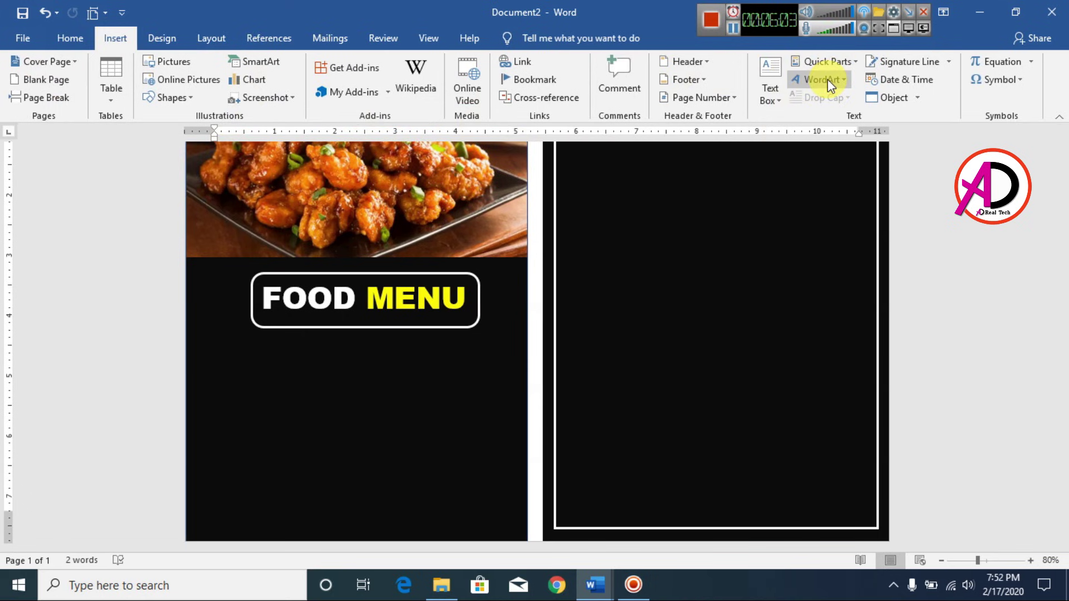
Insert another plain WordArt text just below the FOOD MENU frame and make its text fill white.
{"action": "left_click", "coordinate": [826, 79]}
{"action": "left_click", "coordinate": [814, 112]}
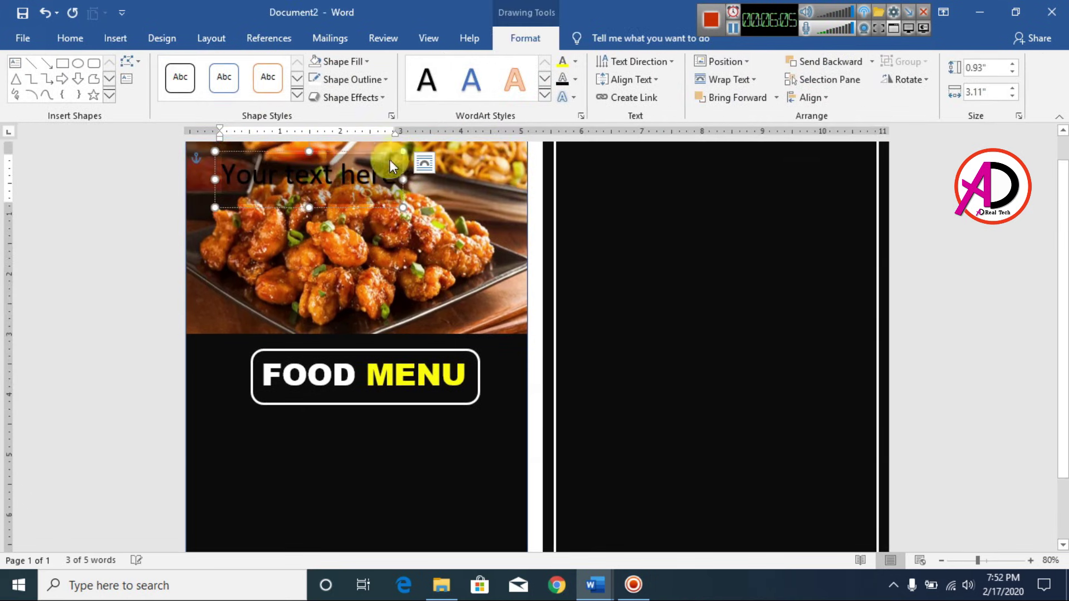
{"action": "left_click_drag", "start_coordinate": [363, 156], "coordinate": [420, 466]}
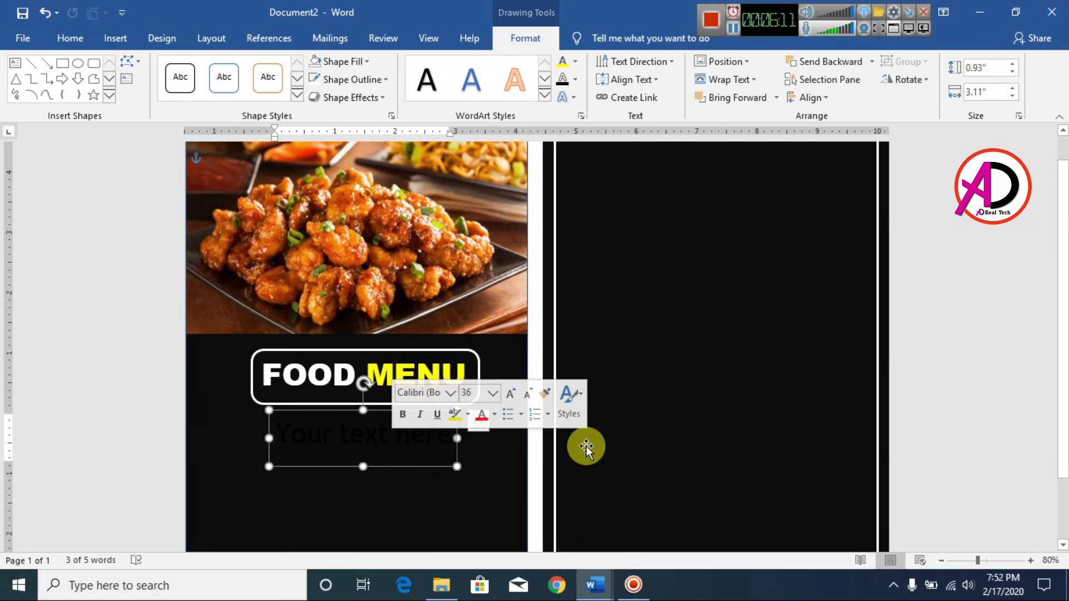
{"action": "left_click", "coordinate": [575, 61]}
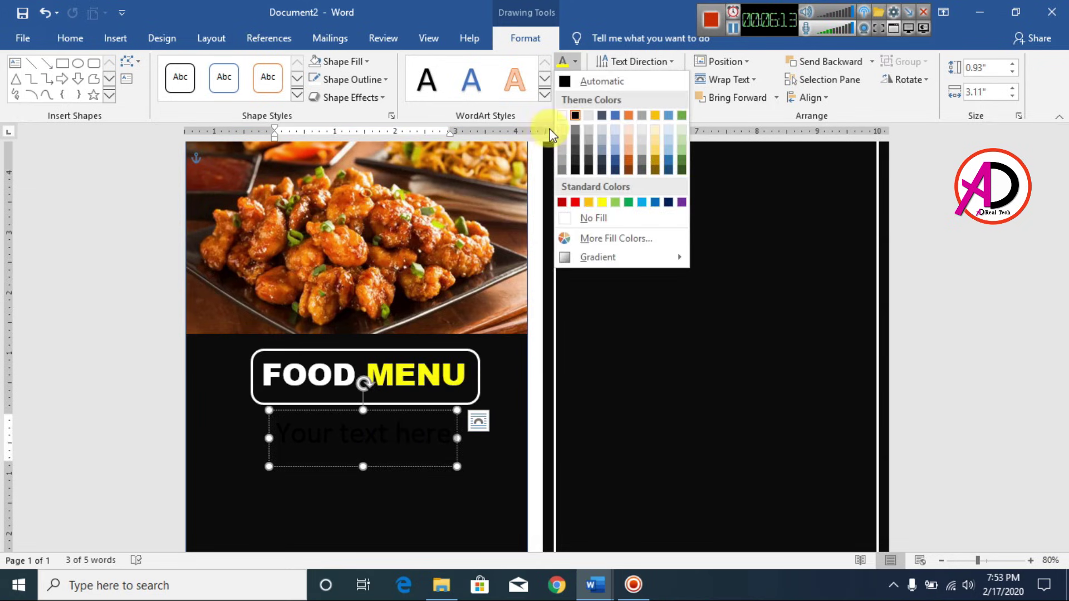
{"action": "left_click", "coordinate": [563, 117]}
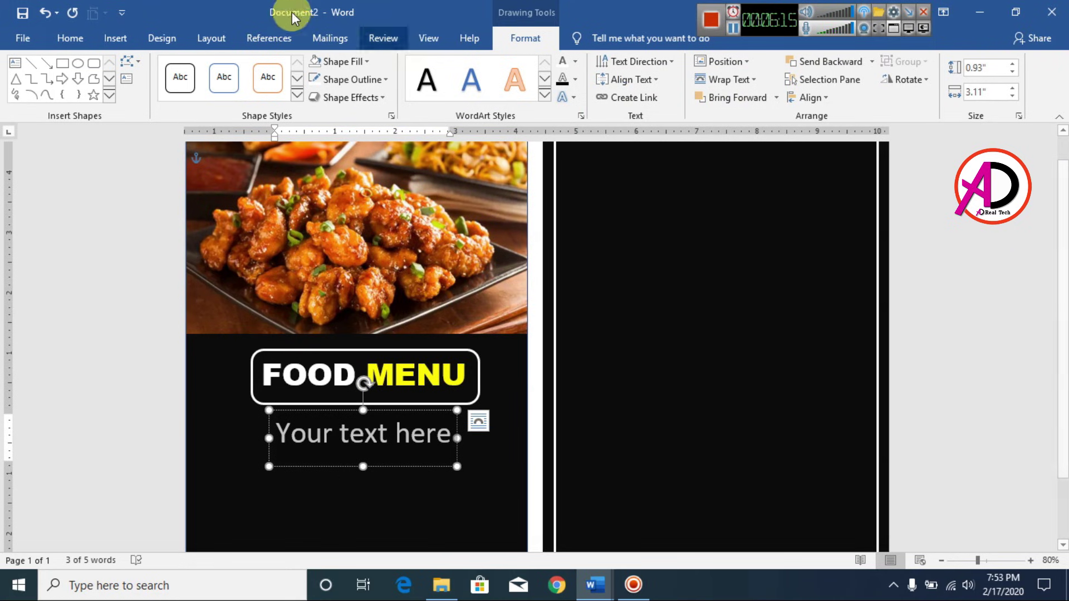
Make the new WordArt text bold and replace its placeholder with YOUR RESTAURANT NAME.
{"action": "left_click", "coordinate": [62, 37]}
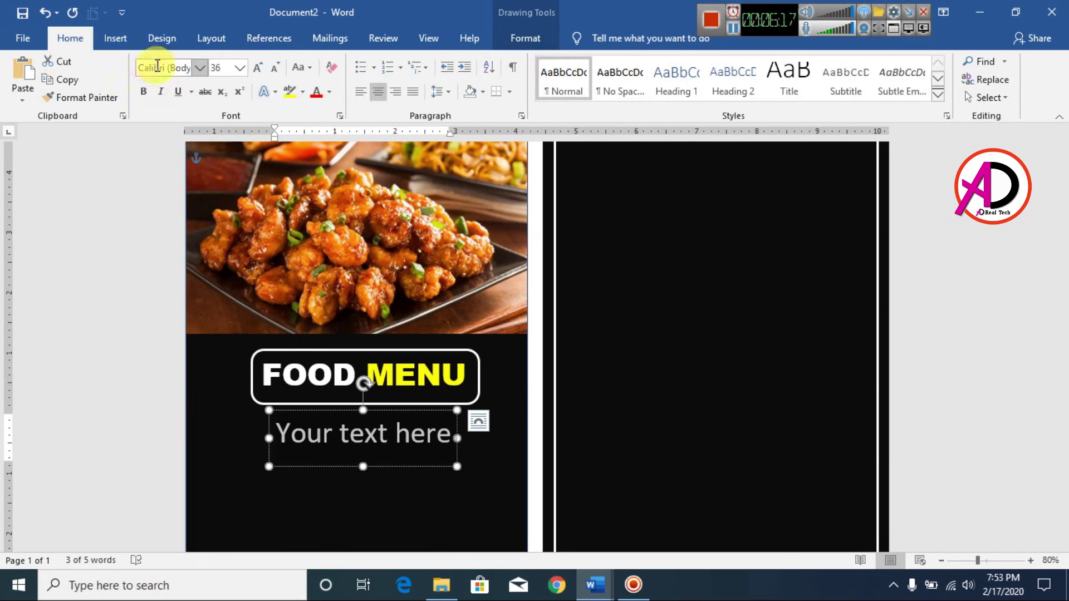
{"action": "left_click", "coordinate": [144, 90]}
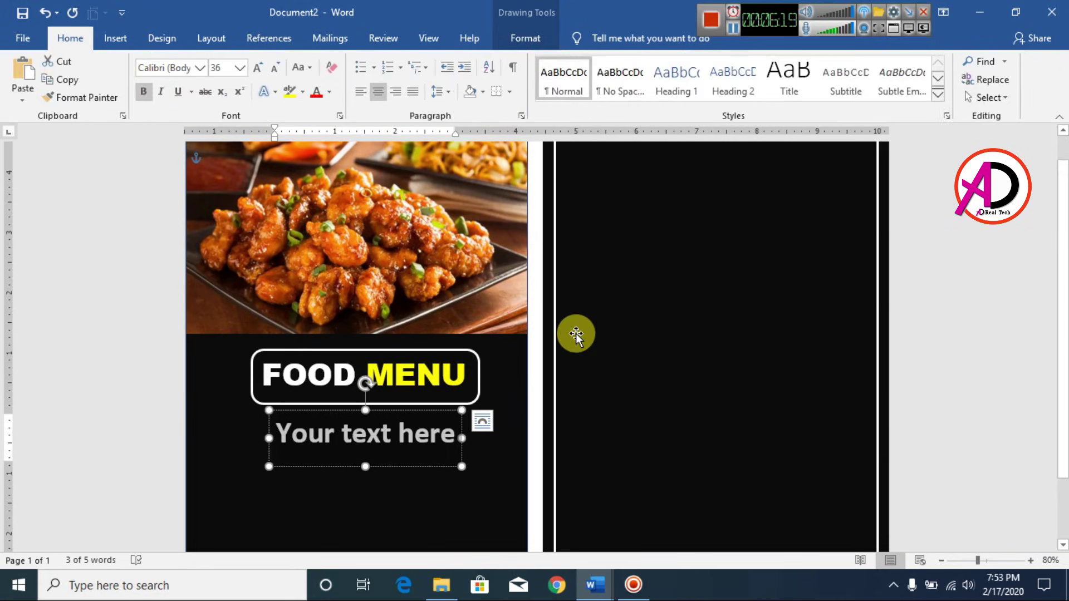
{"action": "type", "text": "YOUR"}
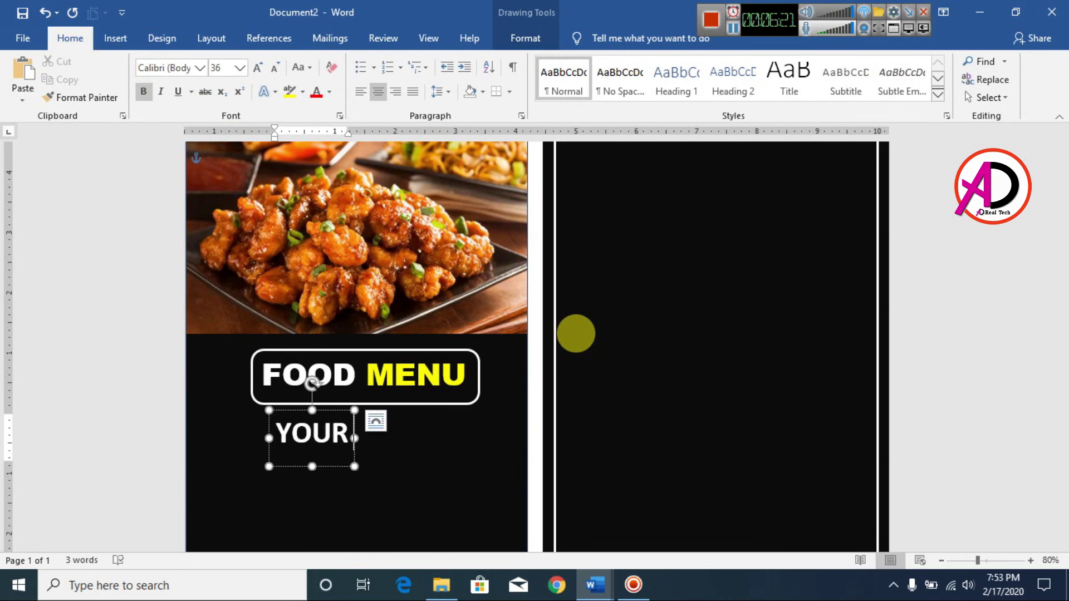
{"action": "type", "text": " RESTAU"}
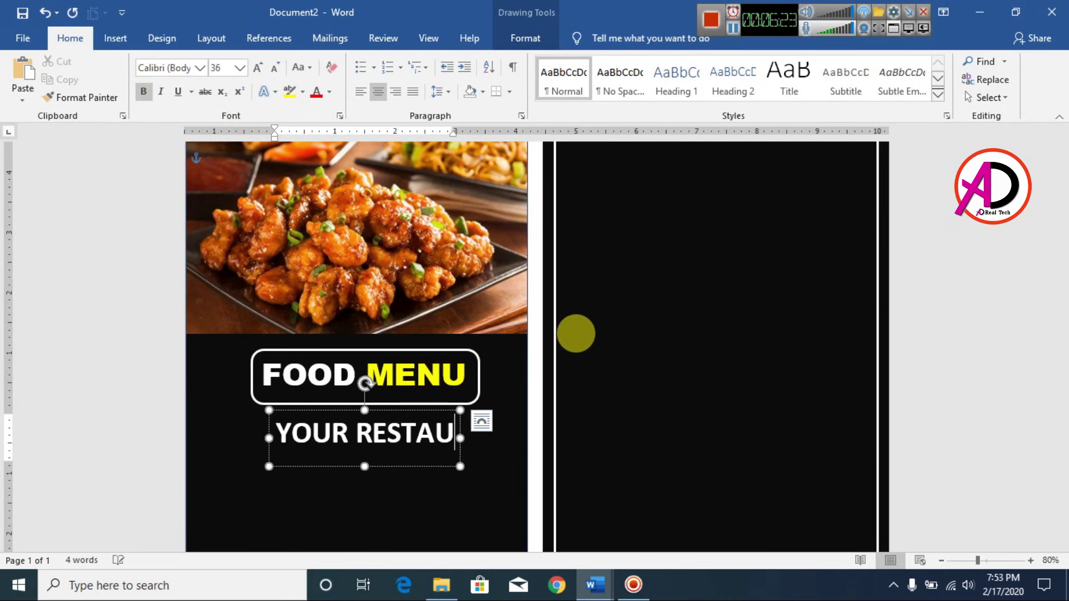
{"action": "type", "text": "RANT"}
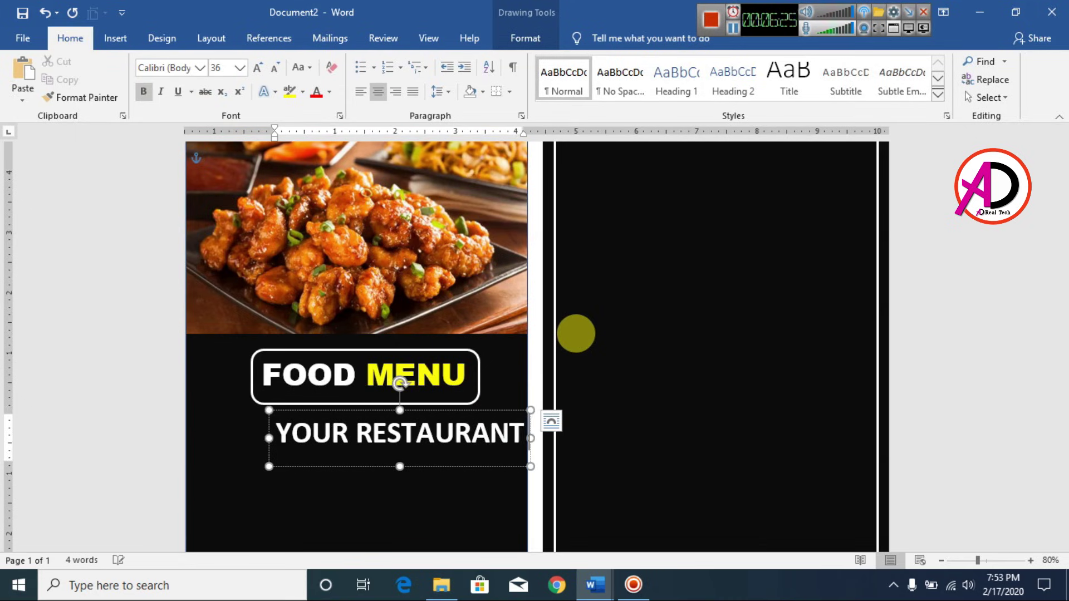
{"action": "type", "text": " NAME"}
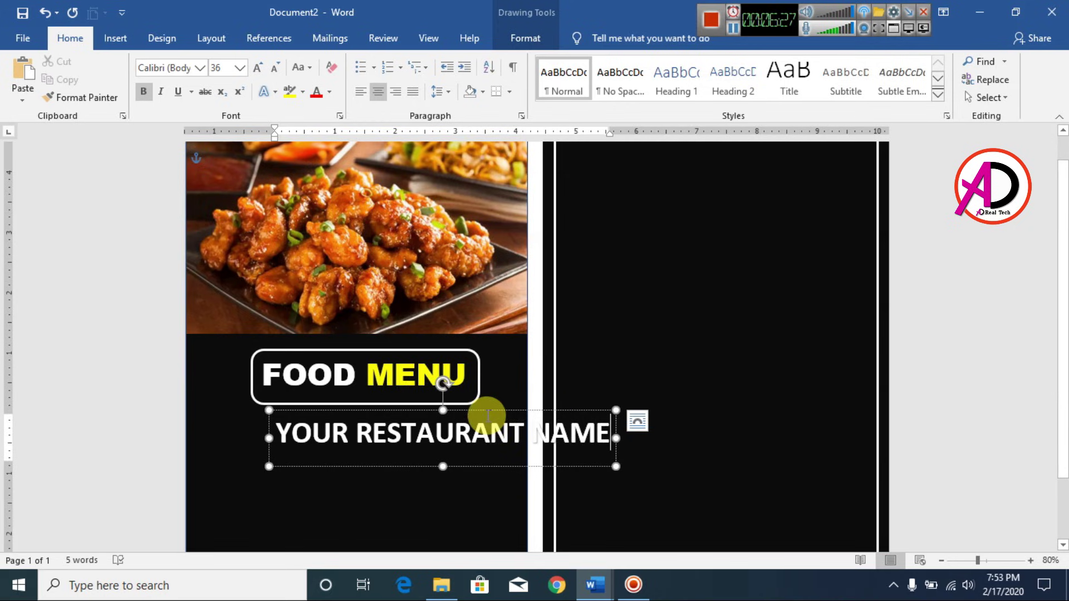
Reduce the YOUR RESTAURANT NAME text to 24 pt and center it below the FOOD MENU frame.
{"action": "left_click_drag", "start_coordinate": [488, 415], "coordinate": [421, 412]}
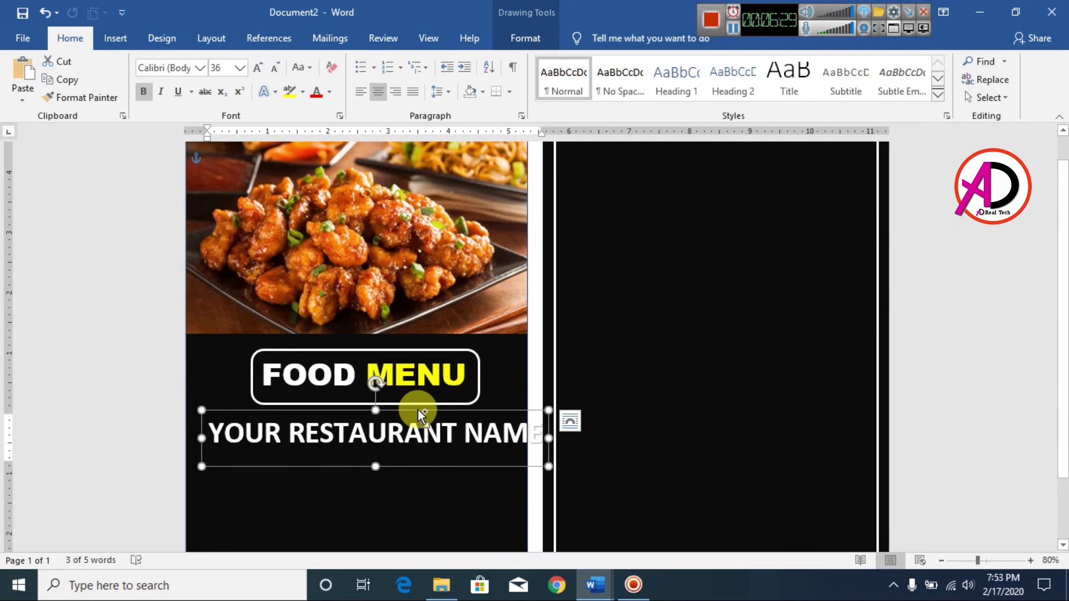
{"action": "key", "text": "ctrl+a"}
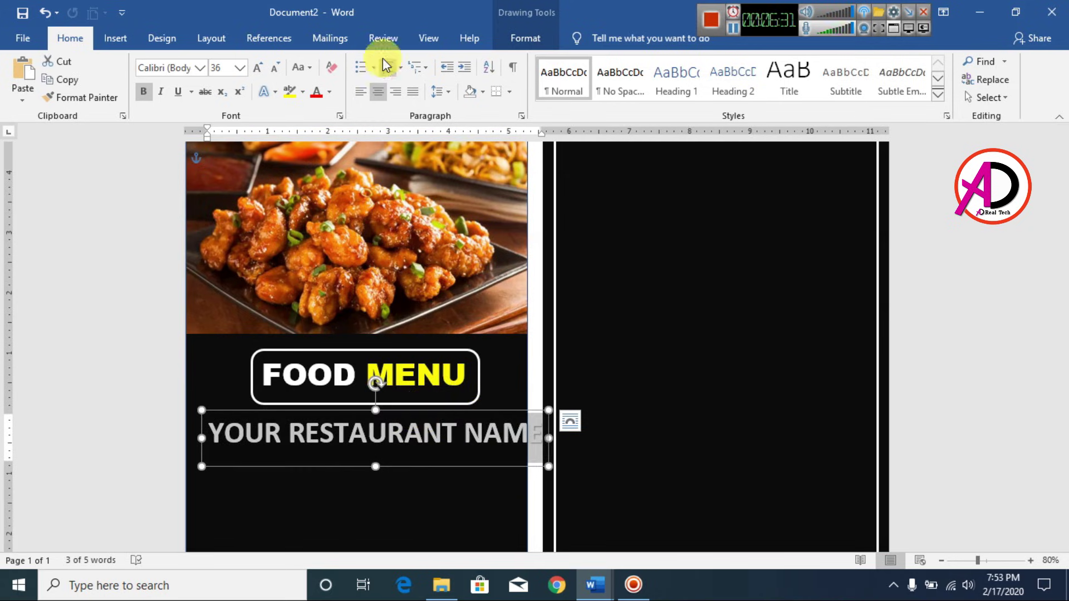
{"action": "left_click", "coordinate": [275, 69]}
{"action": "left_click", "coordinate": [275, 69]}
{"action": "left_click", "coordinate": [276, 69]}
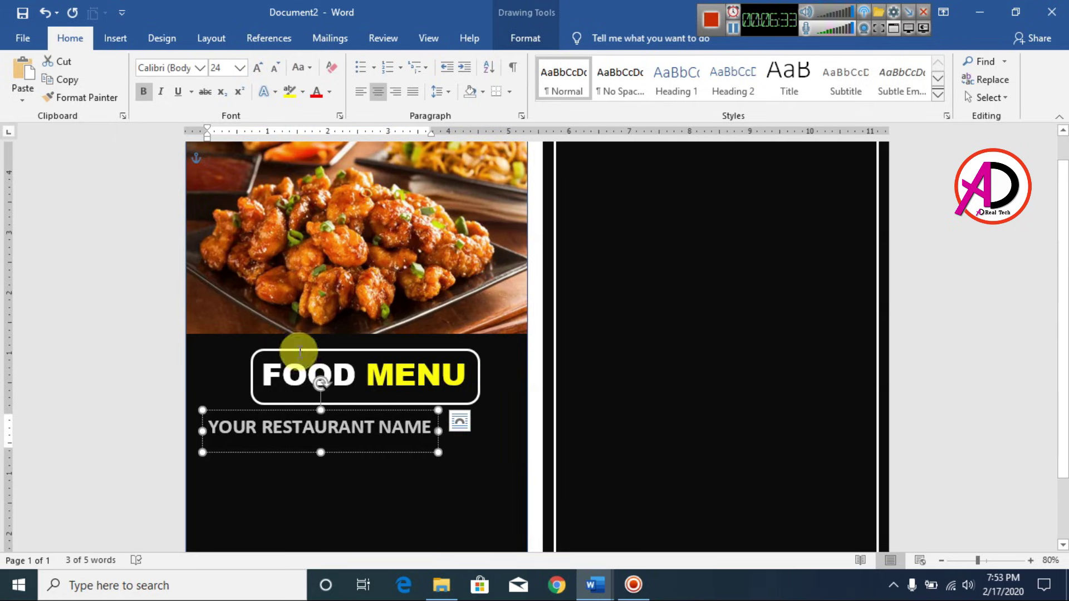
{"action": "left_click", "coordinate": [258, 449]}
{"action": "left_click_drag", "start_coordinate": [252, 406], "coordinate": [293, 413]}
{"action": "scroll", "coordinate": [529, 310], "scroll_direction": "down", "scroll_amount": 3}
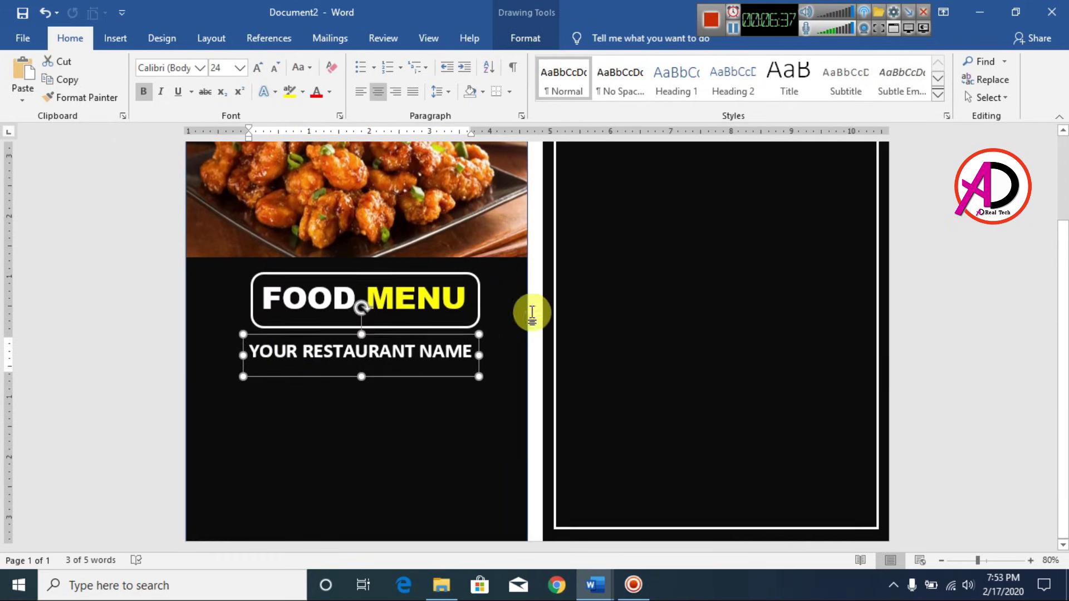
{"action": "left_click", "coordinate": [681, 439]}
{"action": "scroll", "coordinate": [252, 444], "scroll_direction": "down", "scroll_amount": 3}
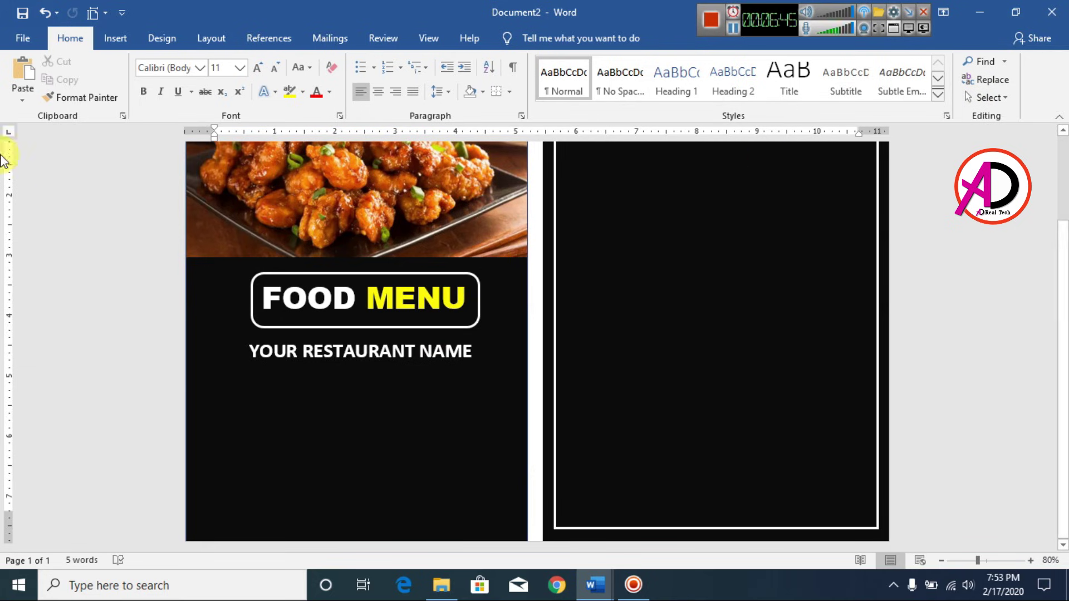
Draw a text box about 4.26 by 1.87 inches below YOUR RESTAURANT NAME on the food picture's panel.
{"action": "left_click", "coordinate": [116, 40]}
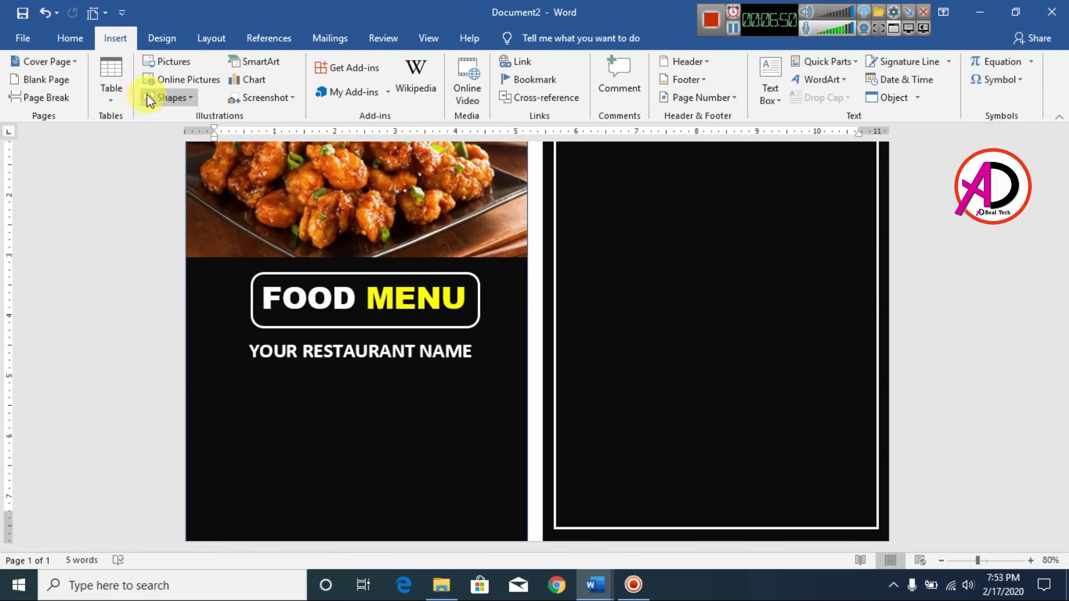
{"action": "left_click", "coordinate": [166, 98]}
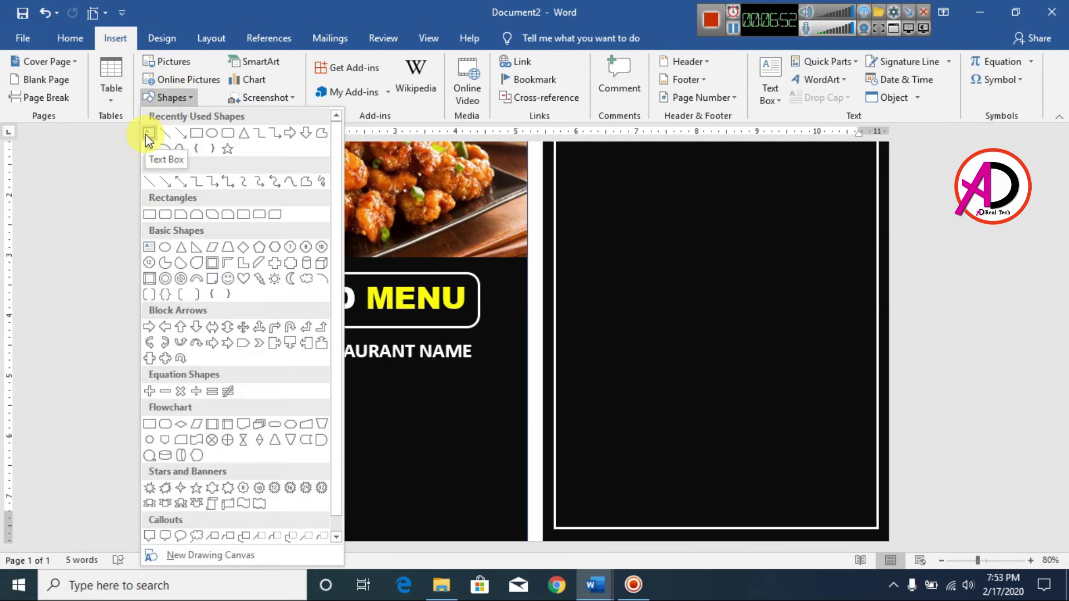
{"action": "left_click", "coordinate": [147, 136]}
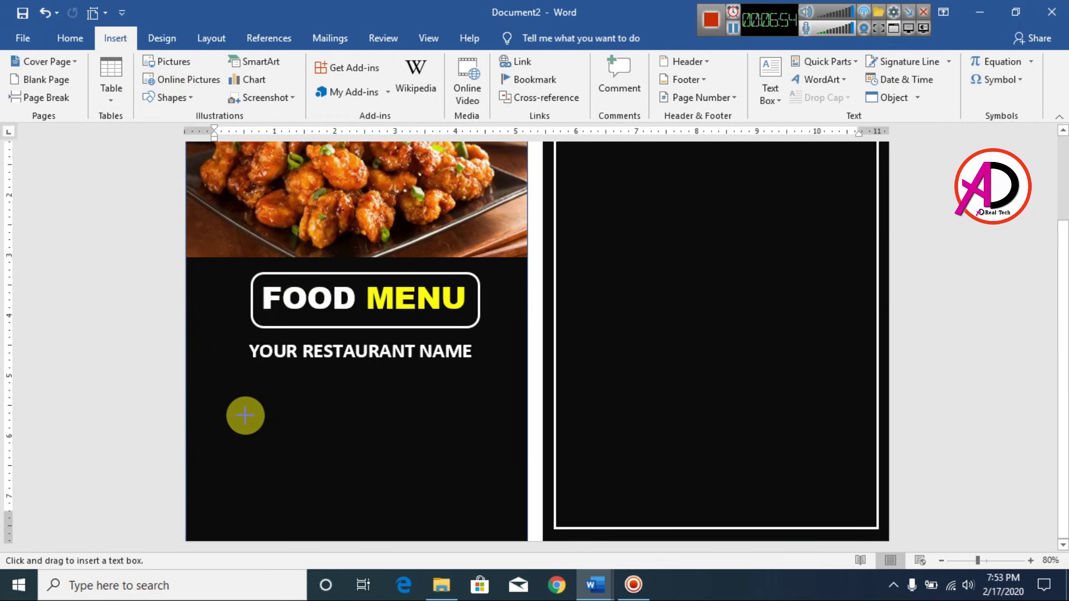
{"action": "left_click_drag", "start_coordinate": [245, 416], "coordinate": [493, 524]}
{"action": "left_click_drag", "start_coordinate": [308, 422], "coordinate": [299, 419]}
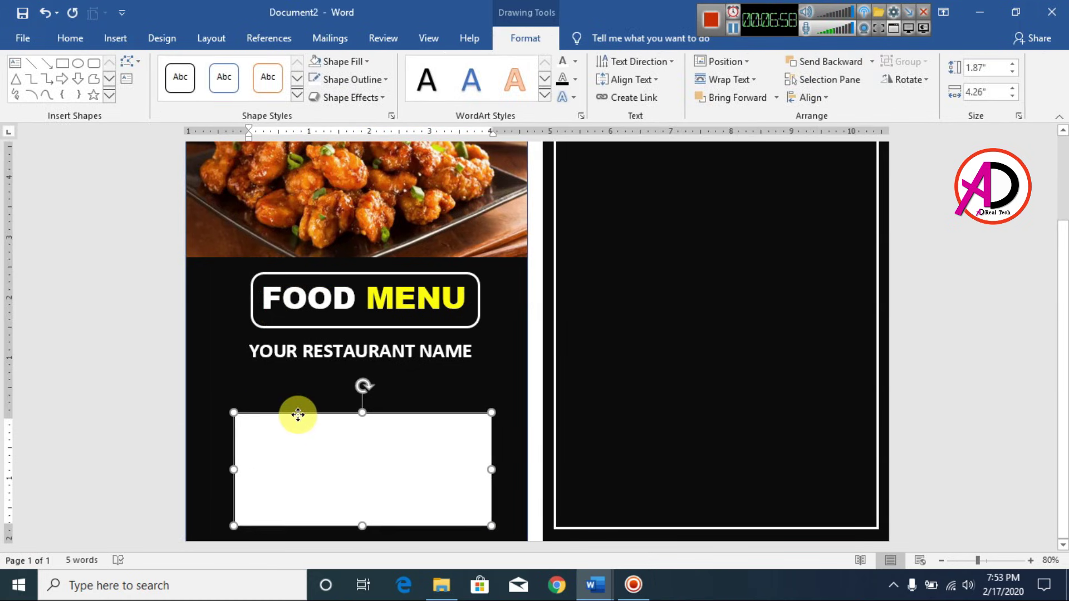
Remove the space after paragraphs in the new text box, center its text and set the font size to 16.
{"action": "left_click", "coordinate": [71, 39]}
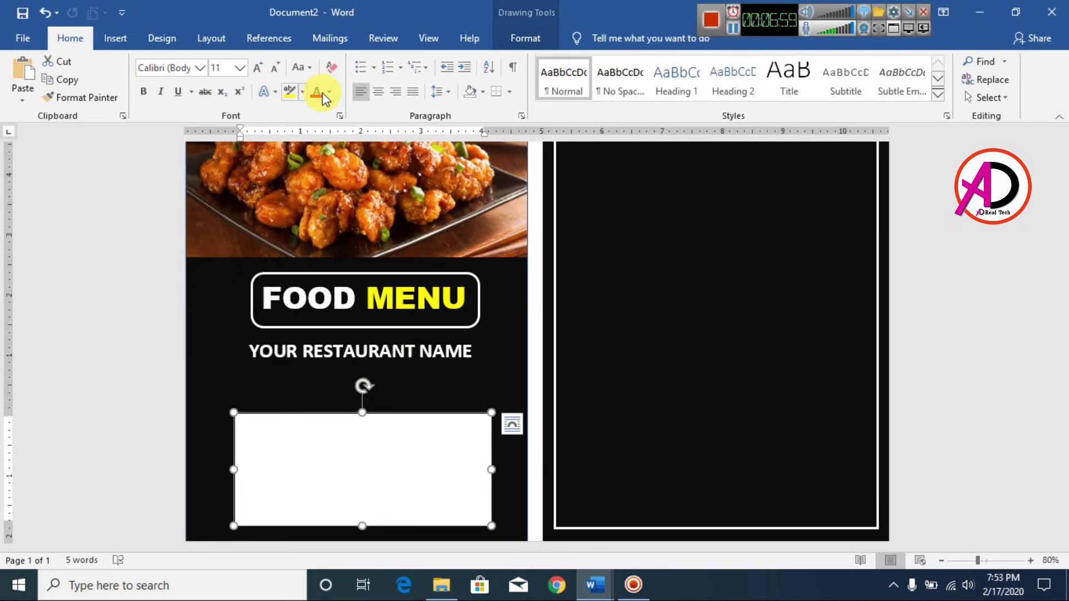
{"action": "left_click", "coordinate": [446, 95]}
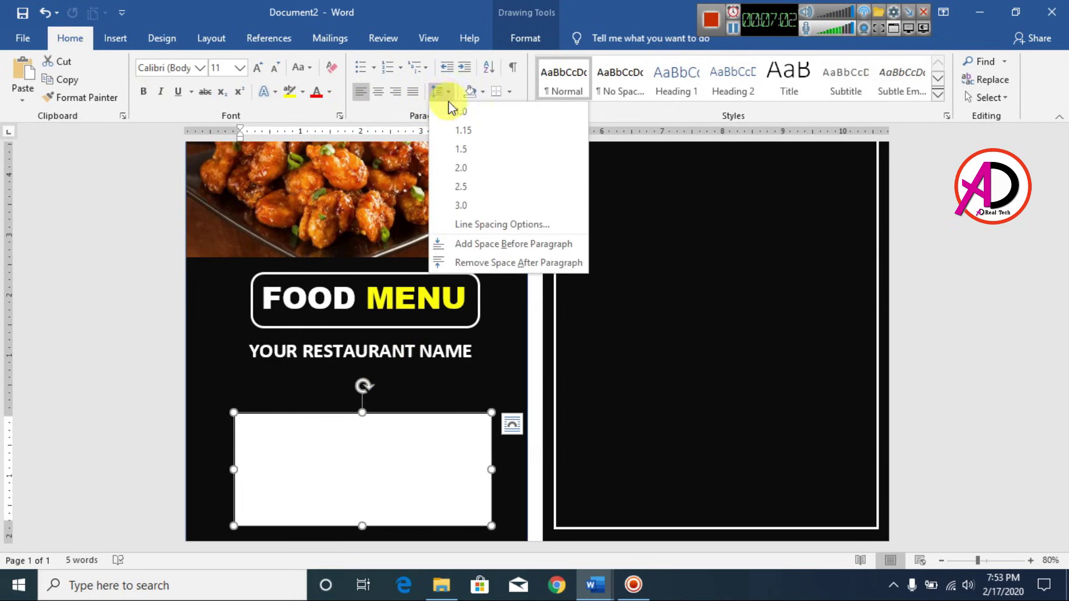
{"action": "left_click", "coordinate": [447, 98]}
{"action": "left_click", "coordinate": [447, 98]}
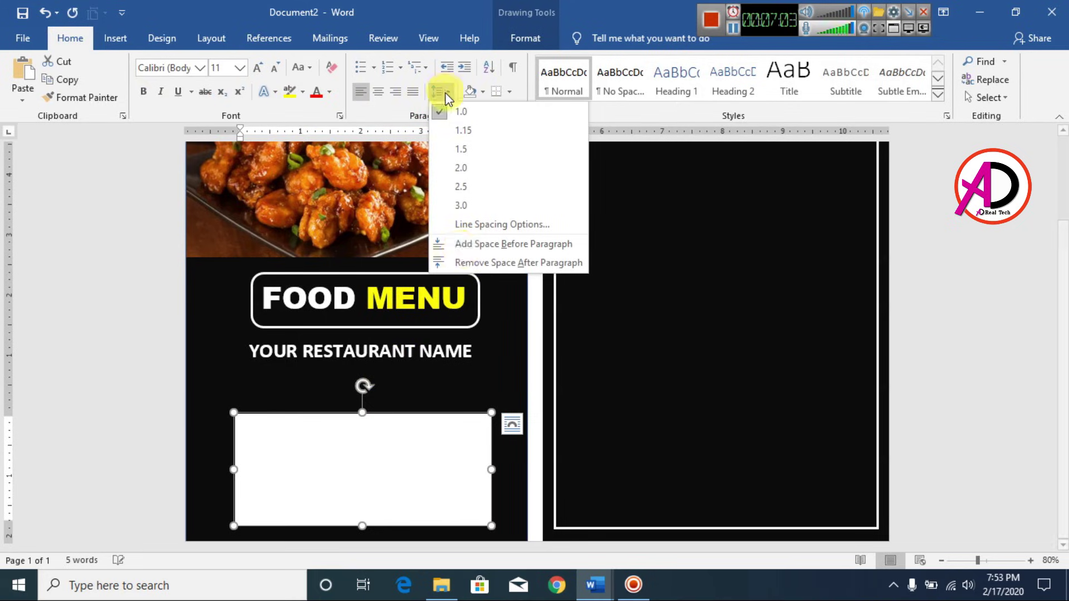
{"action": "left_click", "coordinate": [469, 264]}
{"action": "left_click", "coordinate": [299, 470]}
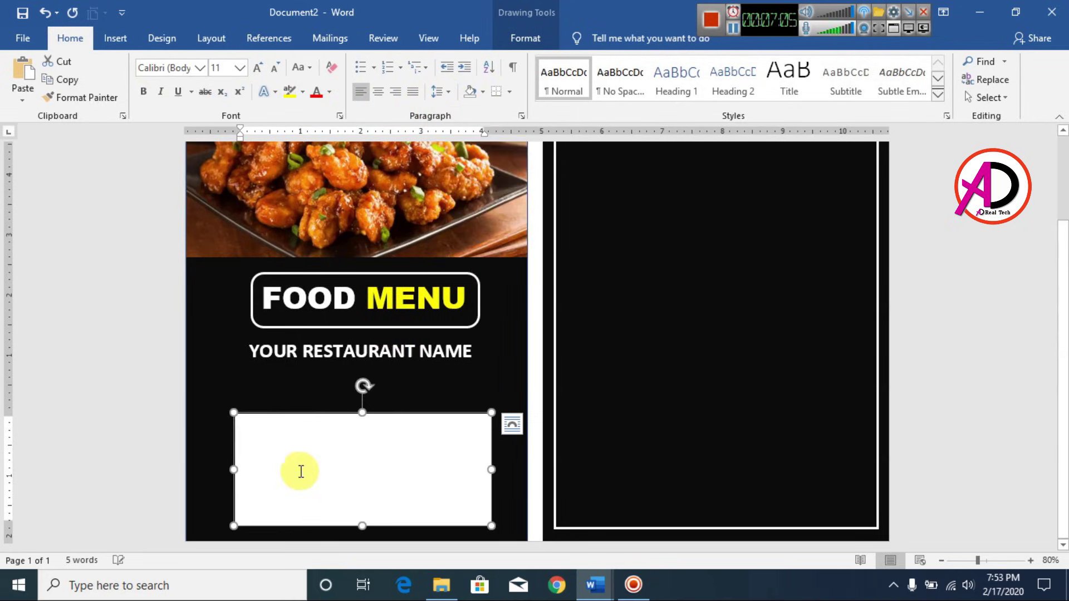
{"action": "left_click", "coordinate": [294, 430]}
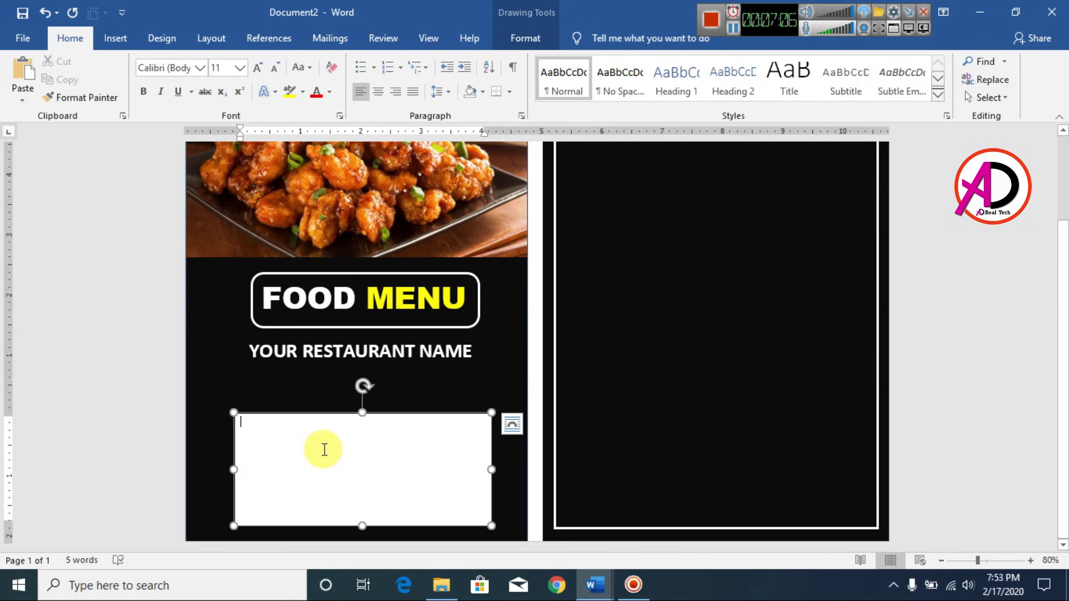
{"action": "left_click", "coordinate": [379, 91]}
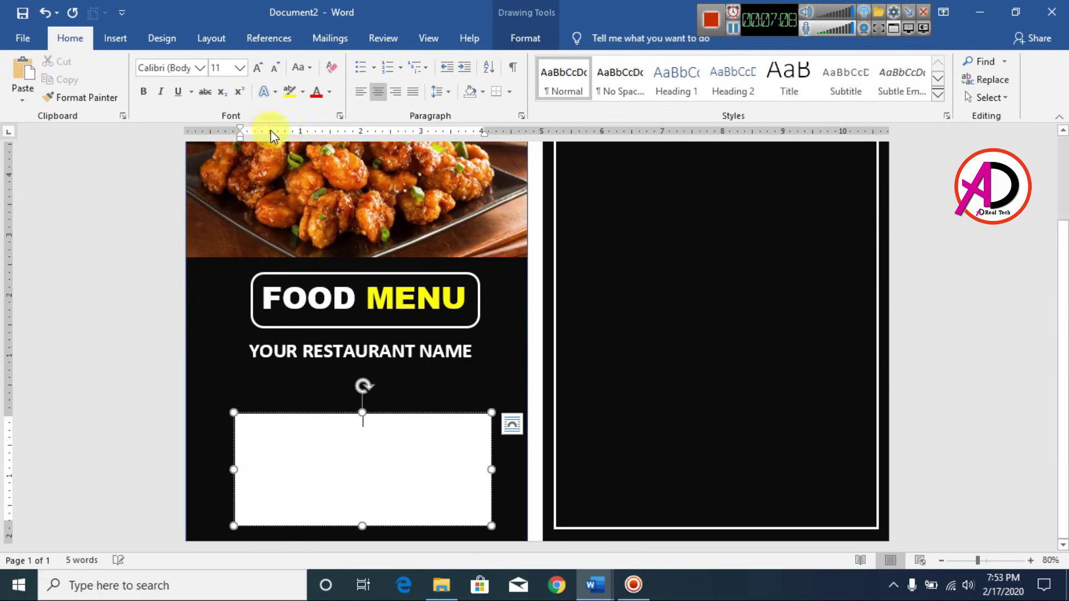
{"action": "left_click", "coordinate": [260, 68]}
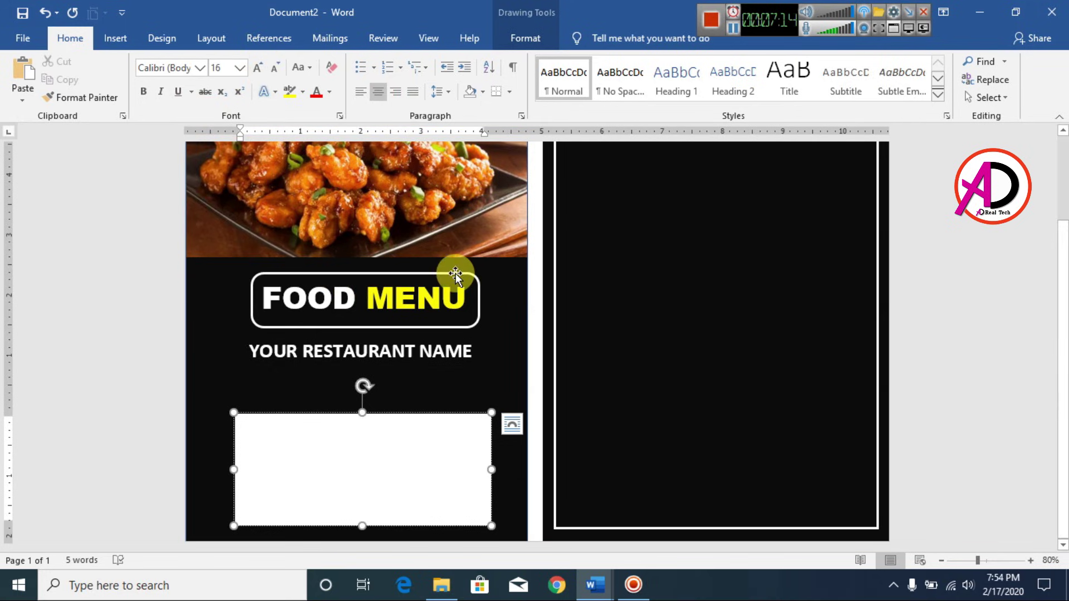
{"action": "type", "text": "TYPE HERE"}
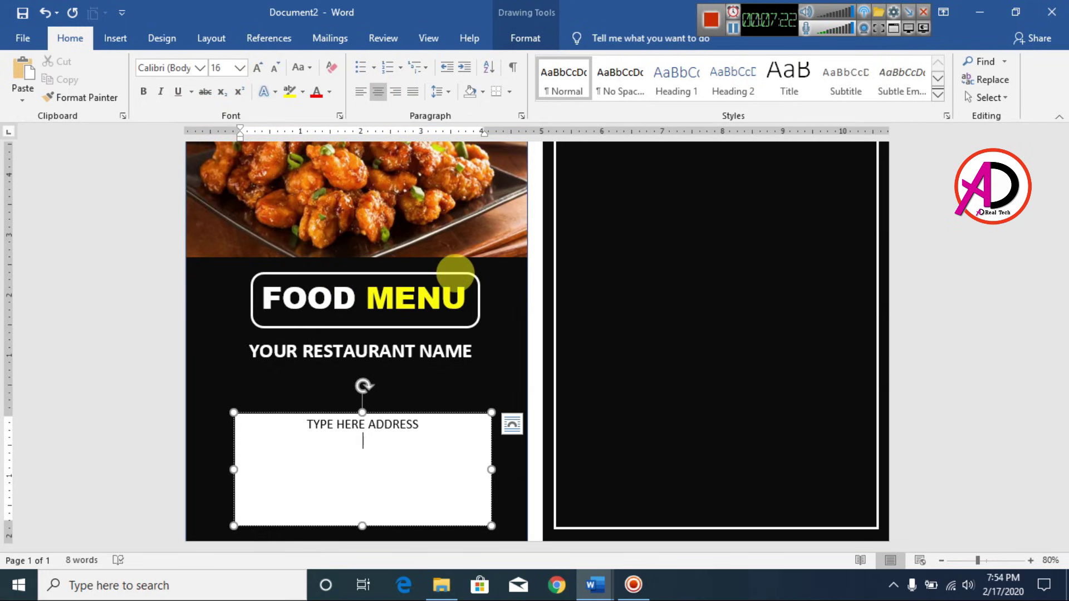
{"action": "type", "text": " ADDRESS"}
{"action": "key", "text": "Return"}
{"action": "type", "text": "TYPE YOUR CONTACT NO HERE"}
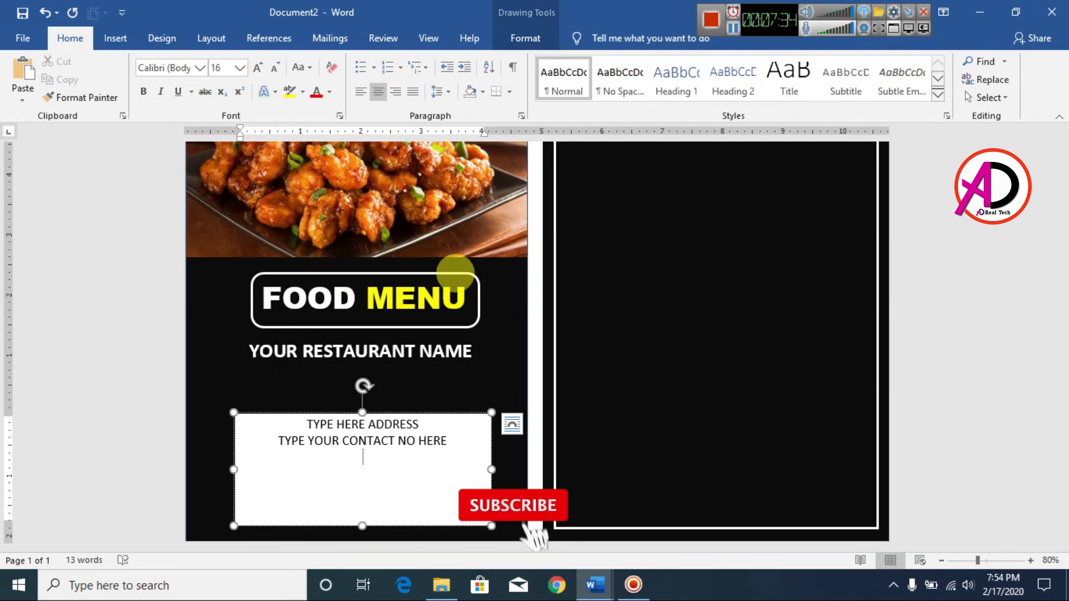
{"action": "key", "text": "Return"}
{"action": "type", "text": "WWW.WEBSITE HERE"}
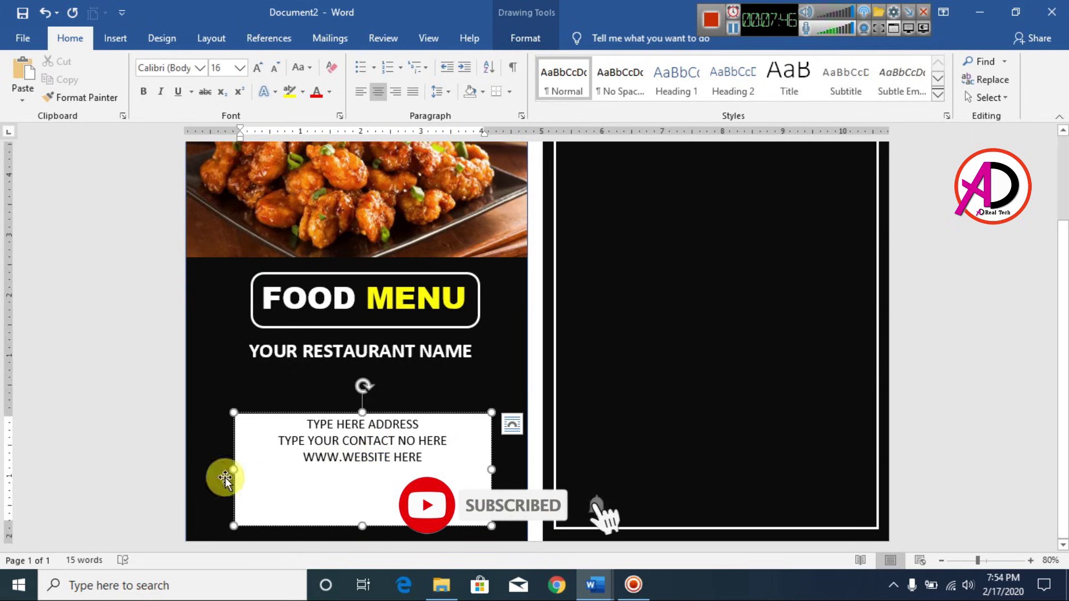
{"action": "key", "text": "Return"}
{"action": "type", "text": "EMAIL"}
{"action": "type", "text": ".COM HERE"}
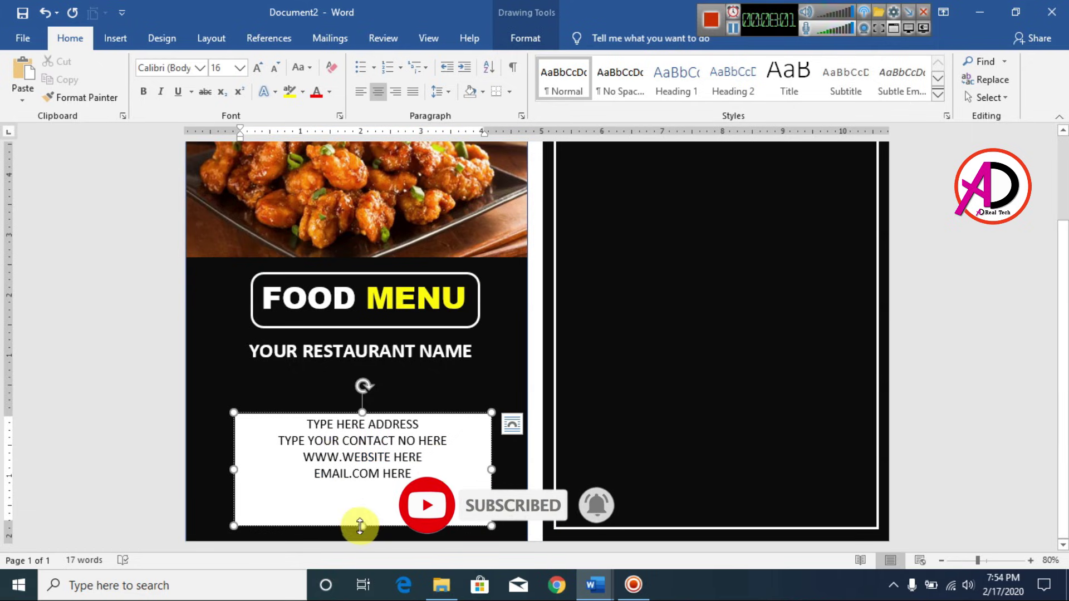
Shorten the text box to fit its four lines, then make all its text bold at 18 pt.
{"action": "left_click_drag", "start_coordinate": [361, 525], "coordinate": [251, 424]}
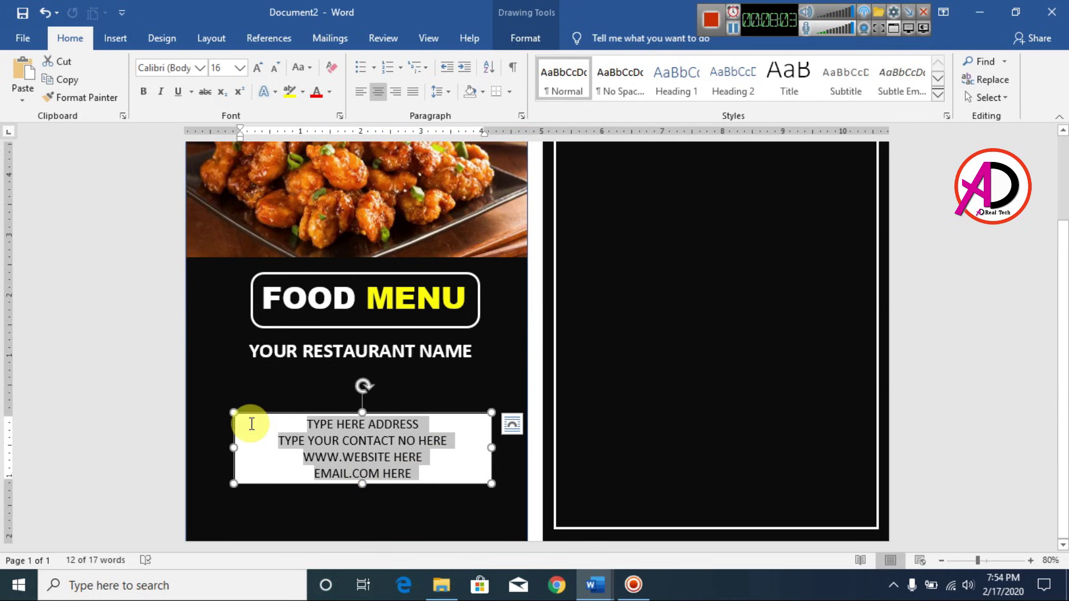
{"action": "left_click", "coordinate": [143, 92]}
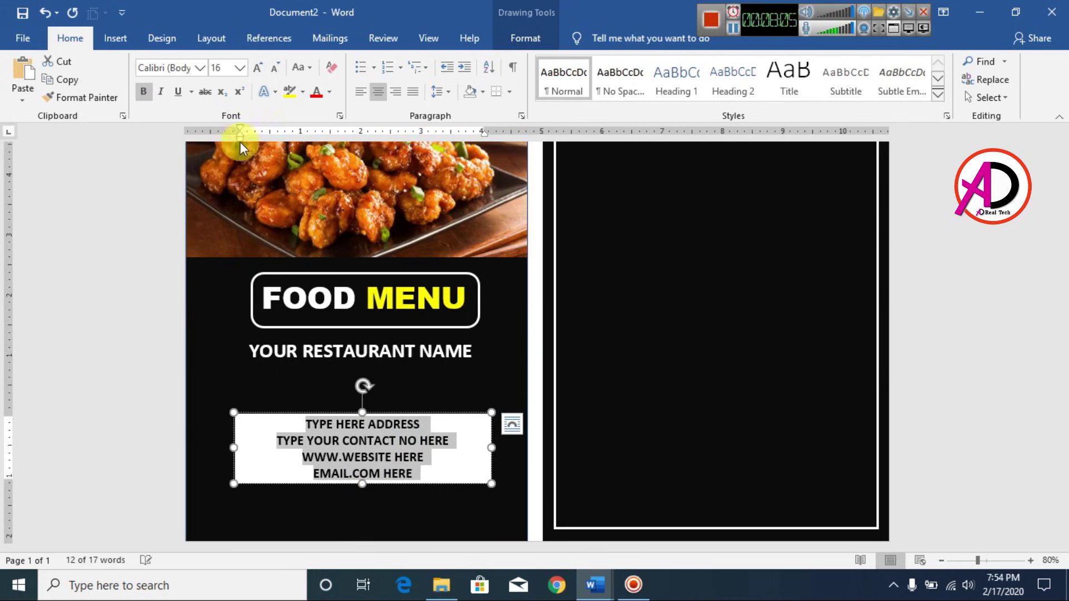
{"action": "left_click", "coordinate": [263, 68]}
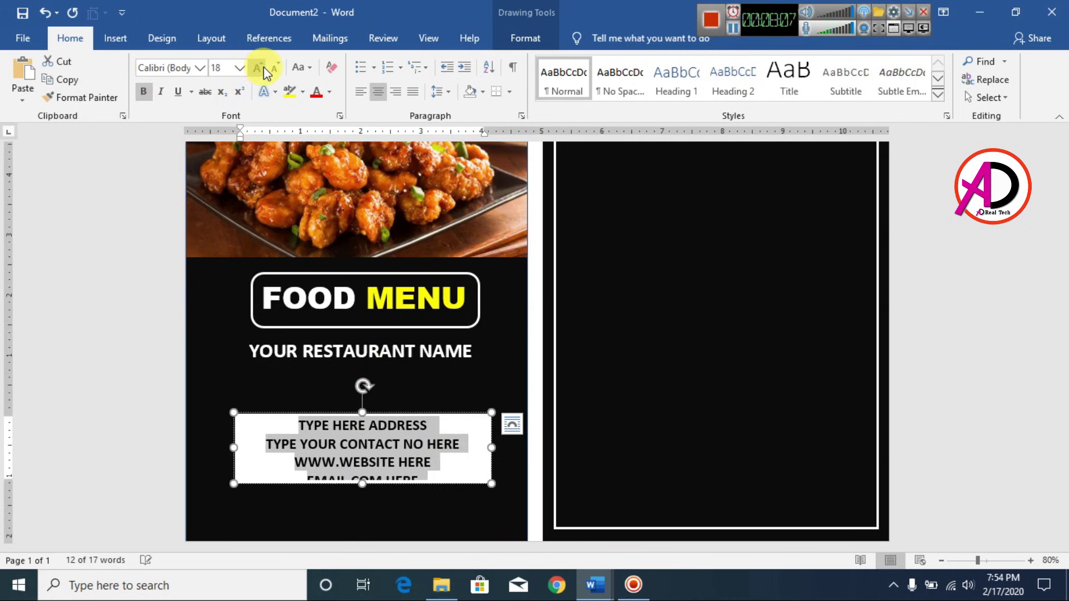
Extend the contact text box to about 1.48 inches high and place it near the bottom of the panel.
{"action": "left_click_drag", "start_coordinate": [361, 484], "coordinate": [361, 503]}
{"action": "left_click_drag", "start_coordinate": [399, 415], "coordinate": [400, 391]}
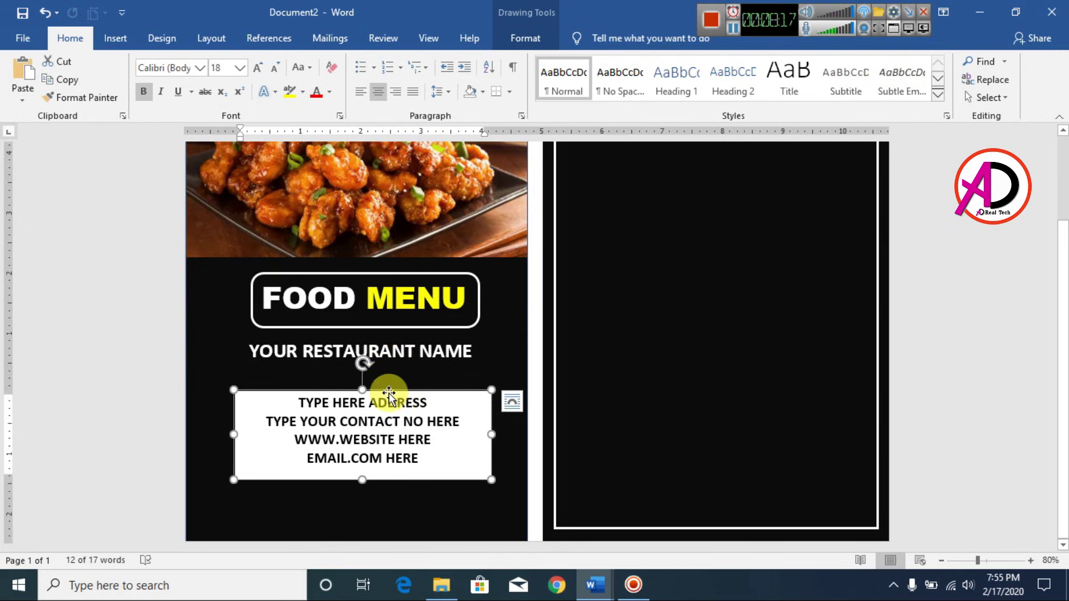
{"action": "left_click_drag", "start_coordinate": [389, 395], "coordinate": [388, 417]}
Remove the fill and the outline of the contact text box.
{"action": "left_click", "coordinate": [526, 38]}
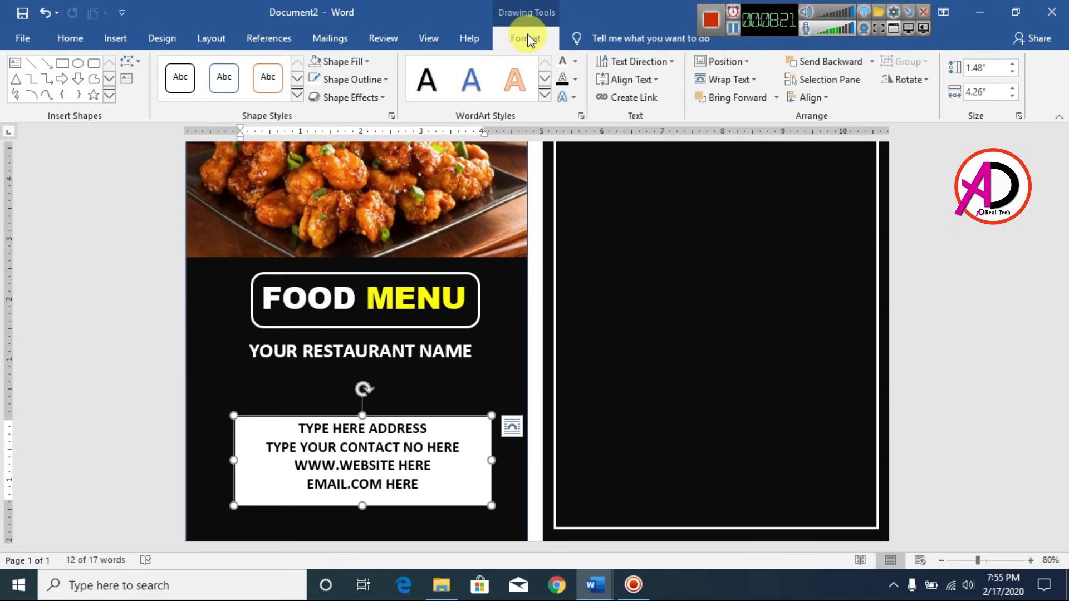
{"action": "left_click", "coordinate": [346, 63]}
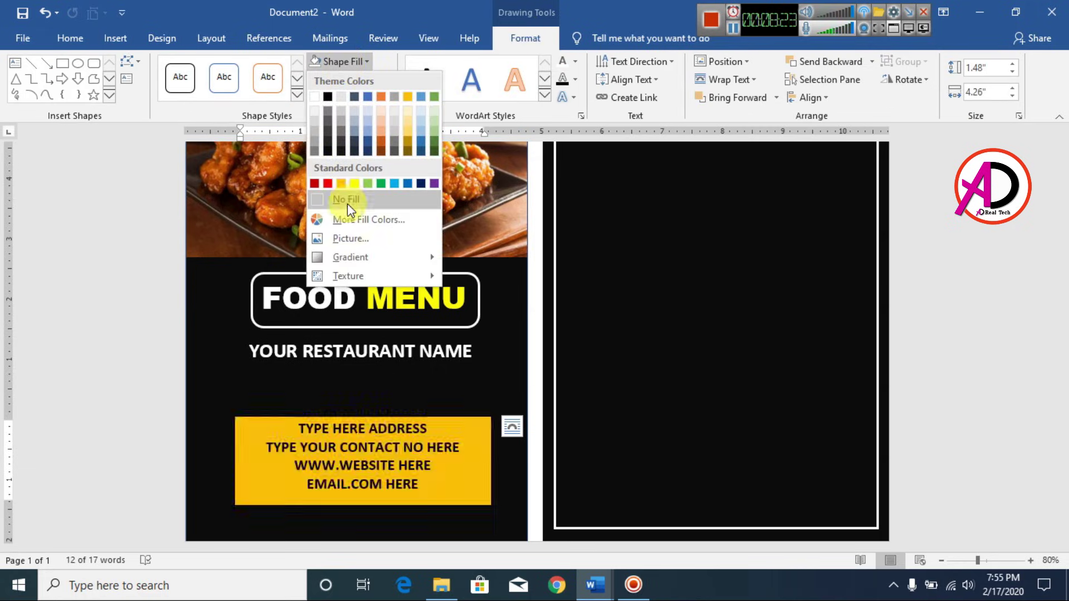
{"action": "left_click", "coordinate": [349, 199]}
{"action": "left_click", "coordinate": [341, 80]}
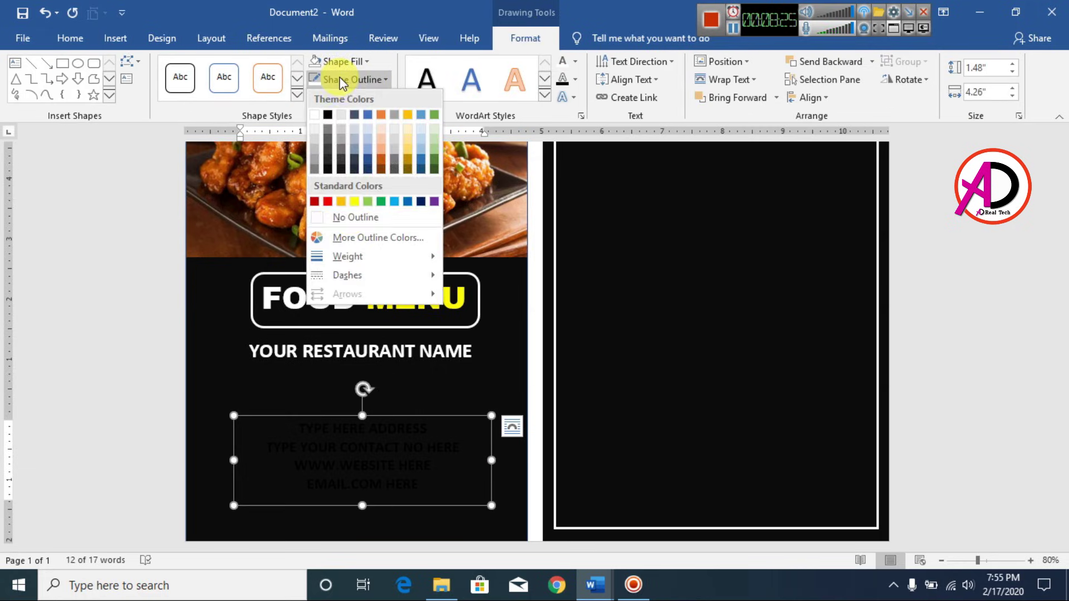
{"action": "left_click", "coordinate": [359, 216]}
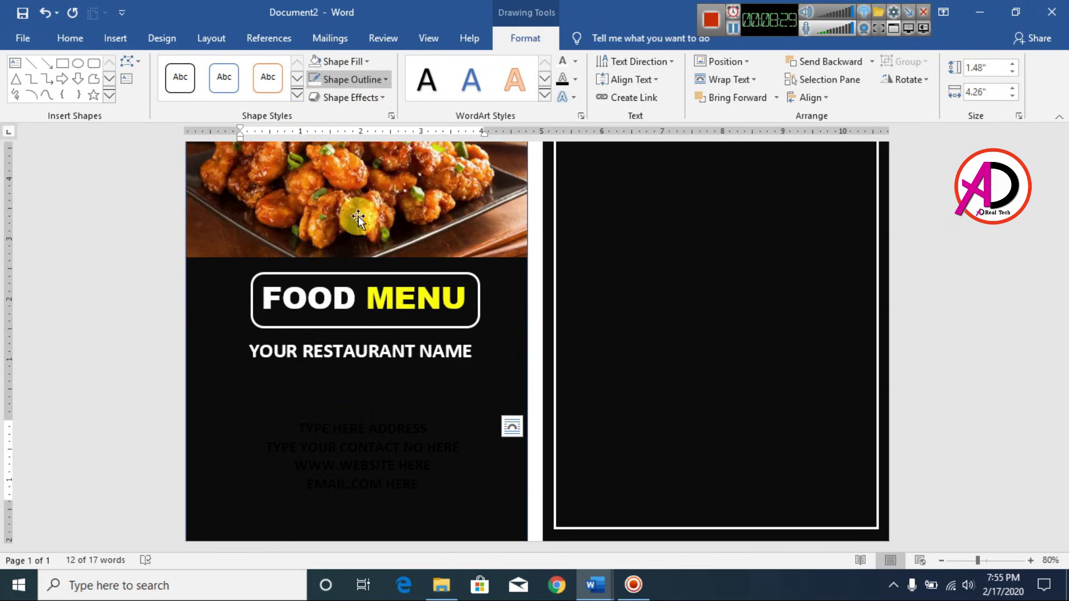
Give the contact text box a yellow outline and make its text fill white.
{"action": "left_click", "coordinate": [349, 66]}
{"action": "left_click", "coordinate": [386, 18]}
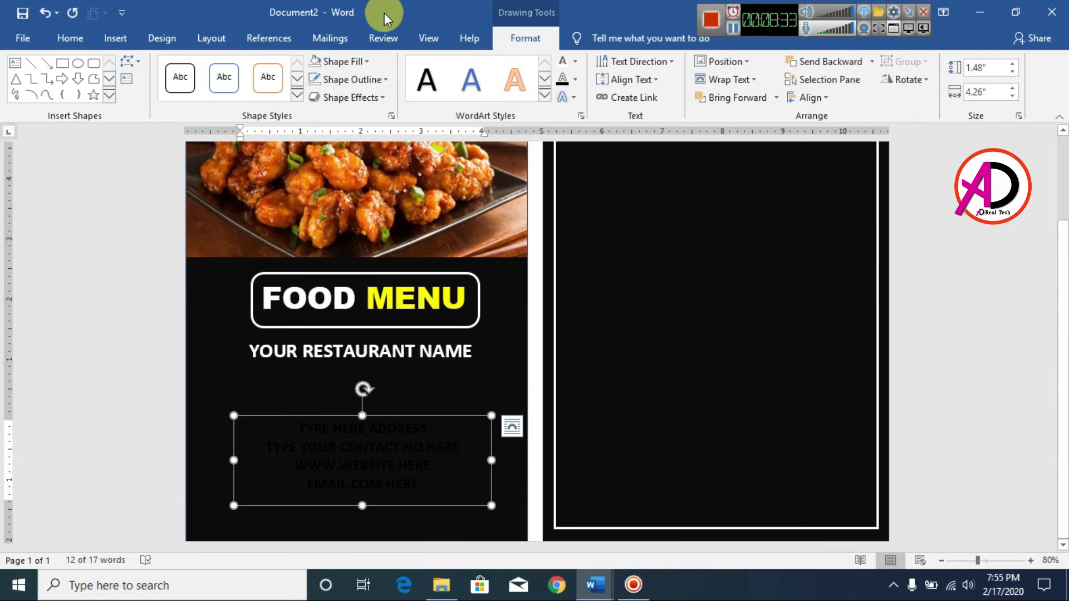
{"action": "left_click", "coordinate": [352, 79]}
{"action": "left_click", "coordinate": [354, 202]}
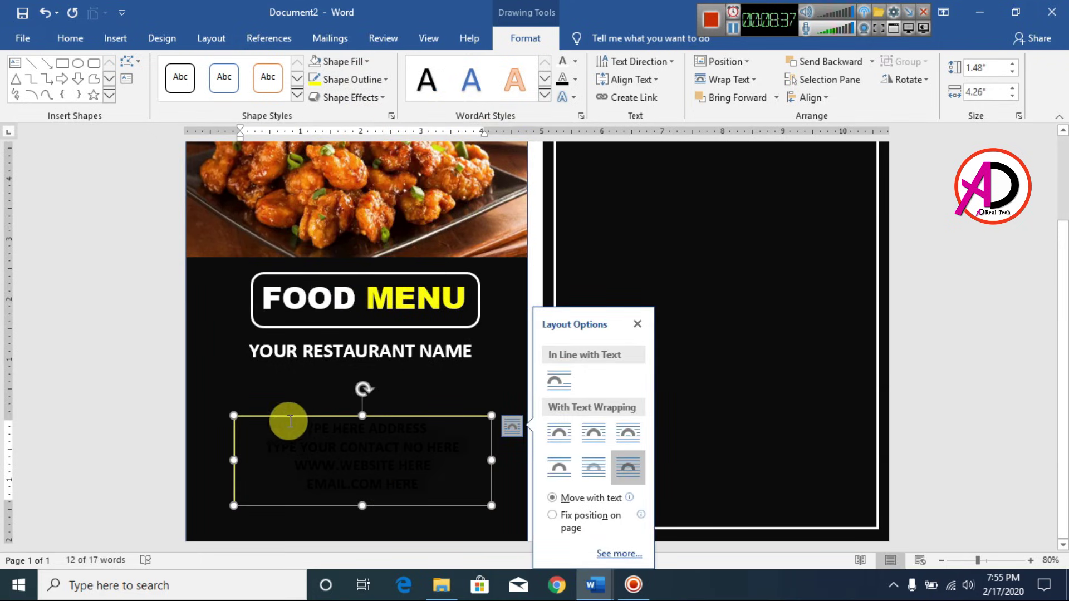
{"action": "left_click", "coordinate": [628, 324]}
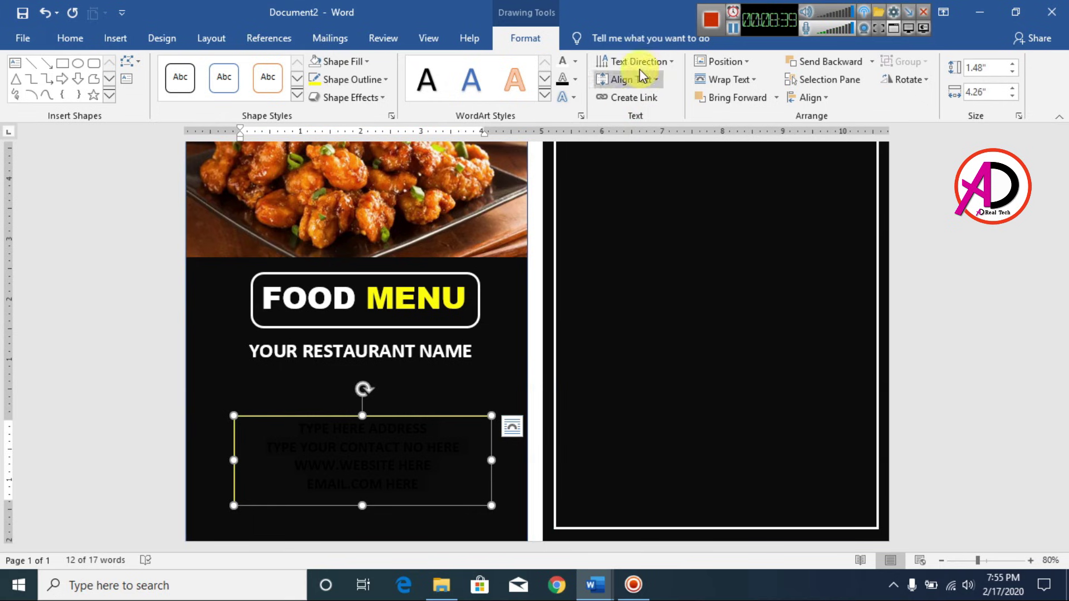
{"action": "left_click", "coordinate": [578, 59]}
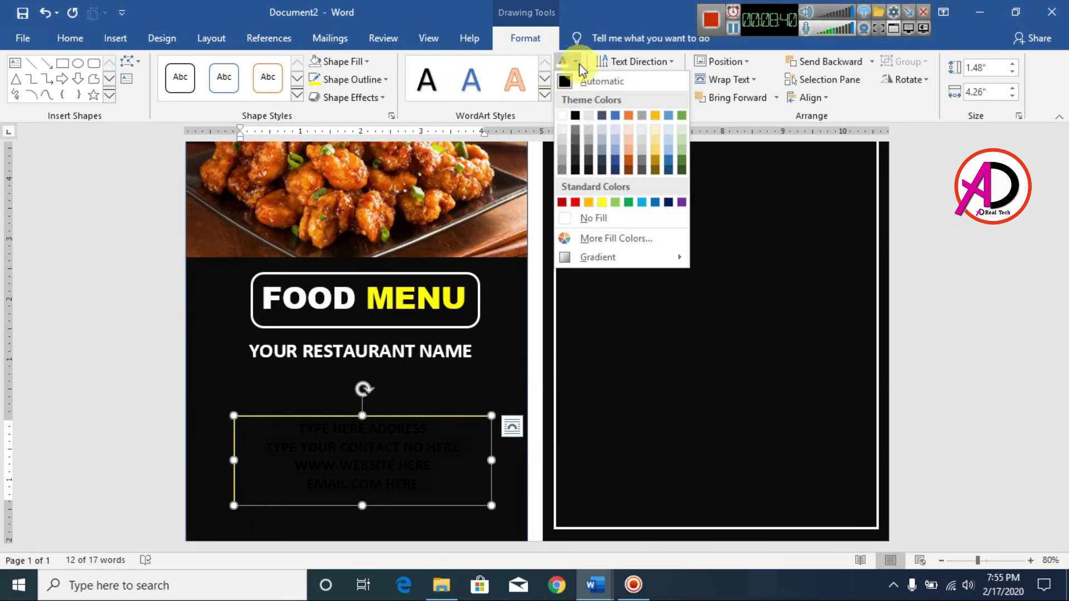
{"action": "left_click", "coordinate": [564, 115]}
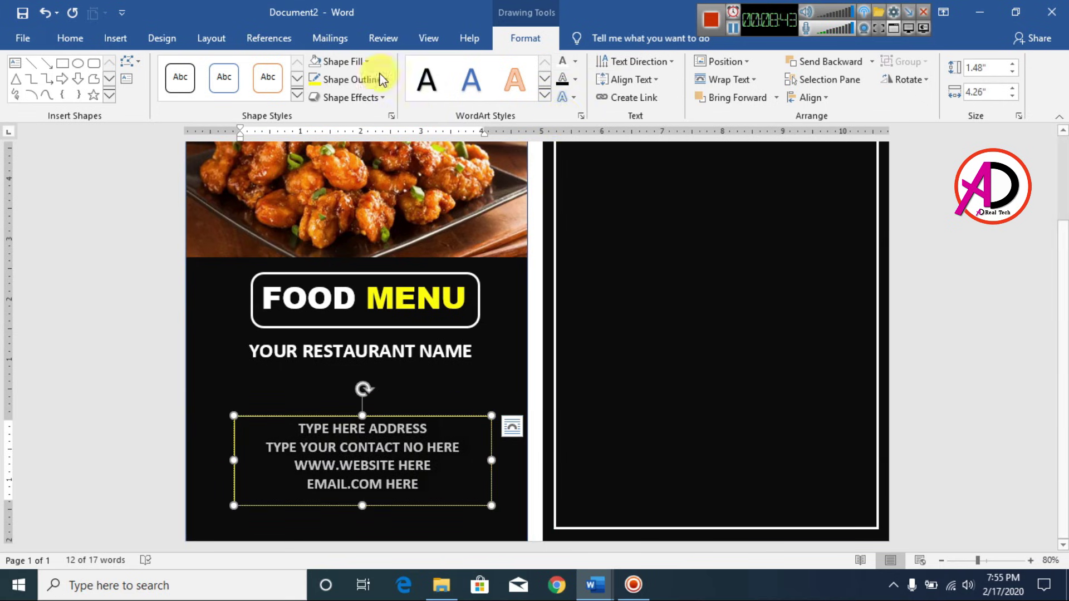
Set the contact text box's outline weight to 3 pt and deselect the box.
{"action": "left_click", "coordinate": [345, 79]}
{"action": "mouse_move", "coordinate": [356, 257]}
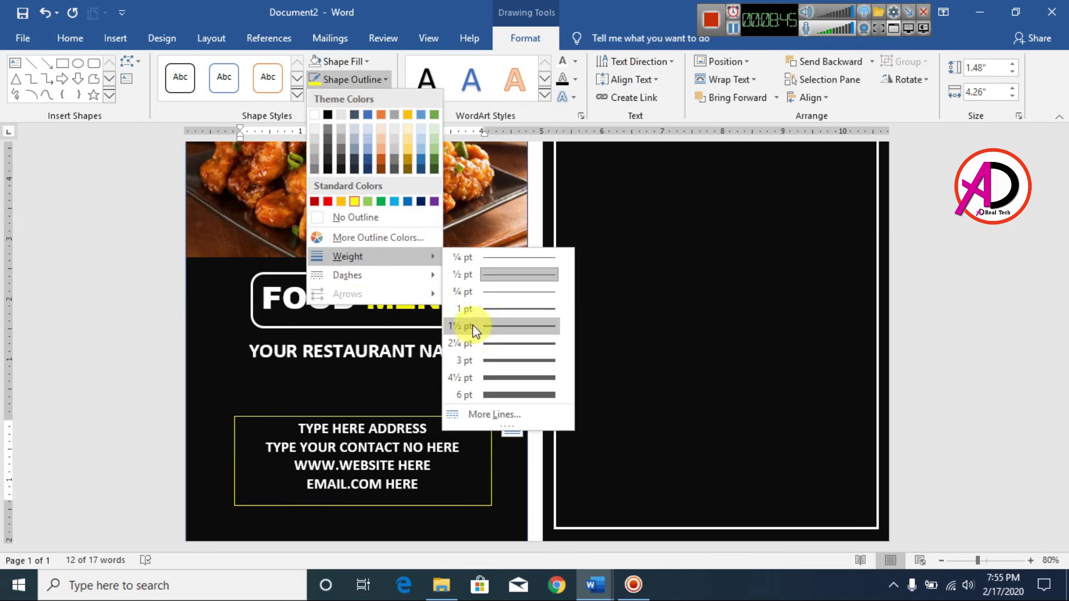
{"action": "left_click", "coordinate": [495, 361]}
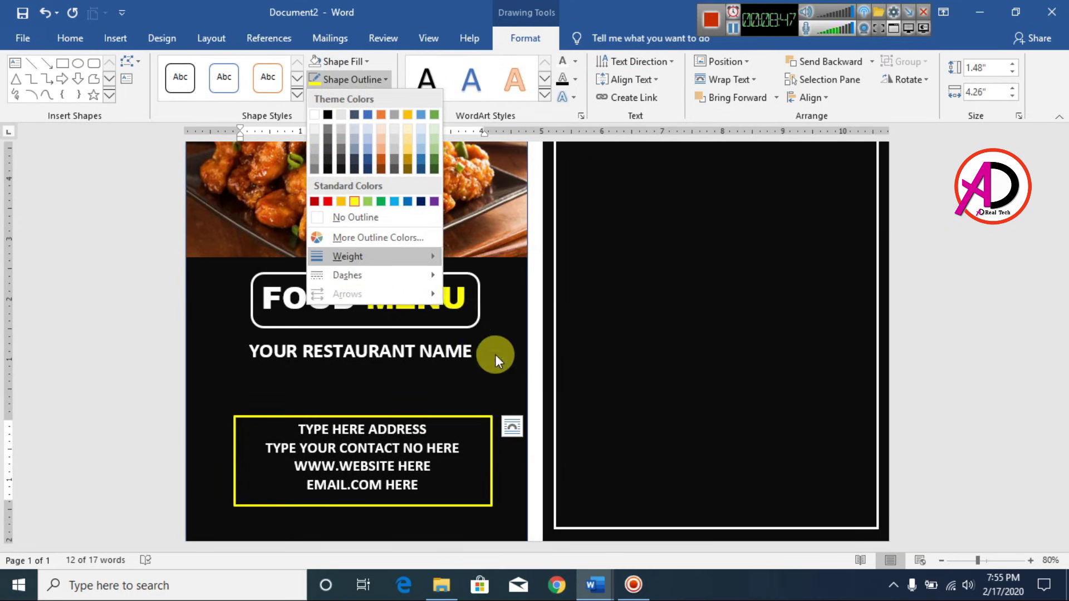
{"action": "left_click", "coordinate": [601, 415]}
Copy the FOOD MENU text to the top of the empty framed panel, centered inside its white frame.
{"action": "scroll", "coordinate": [602, 416], "scroll_direction": "down", "scroll_amount": 7}
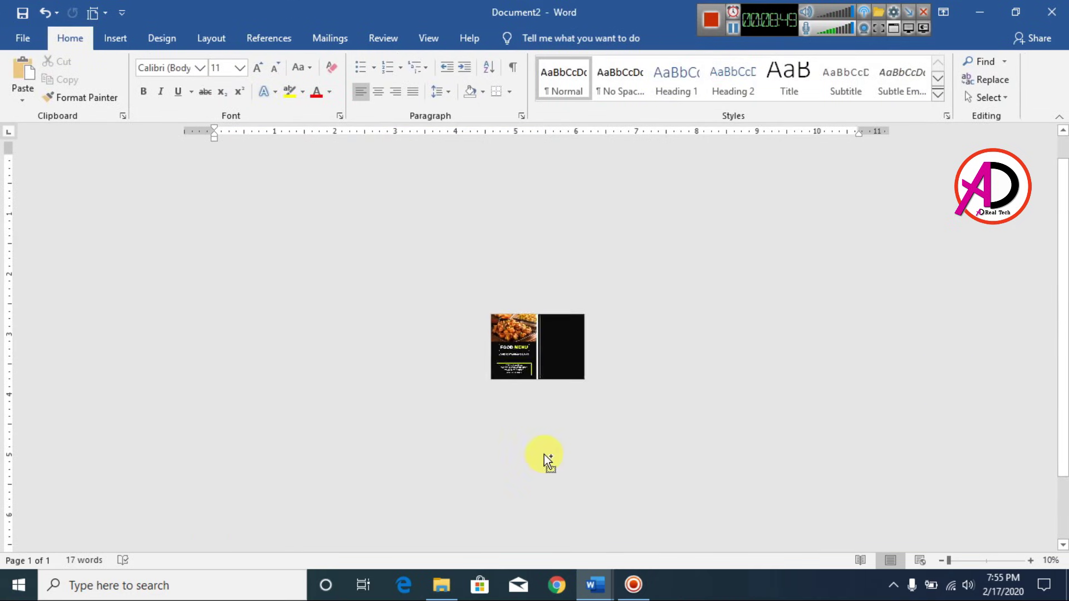
{"action": "scroll", "coordinate": [544, 454], "scroll_direction": "up", "scroll_amount": 5}
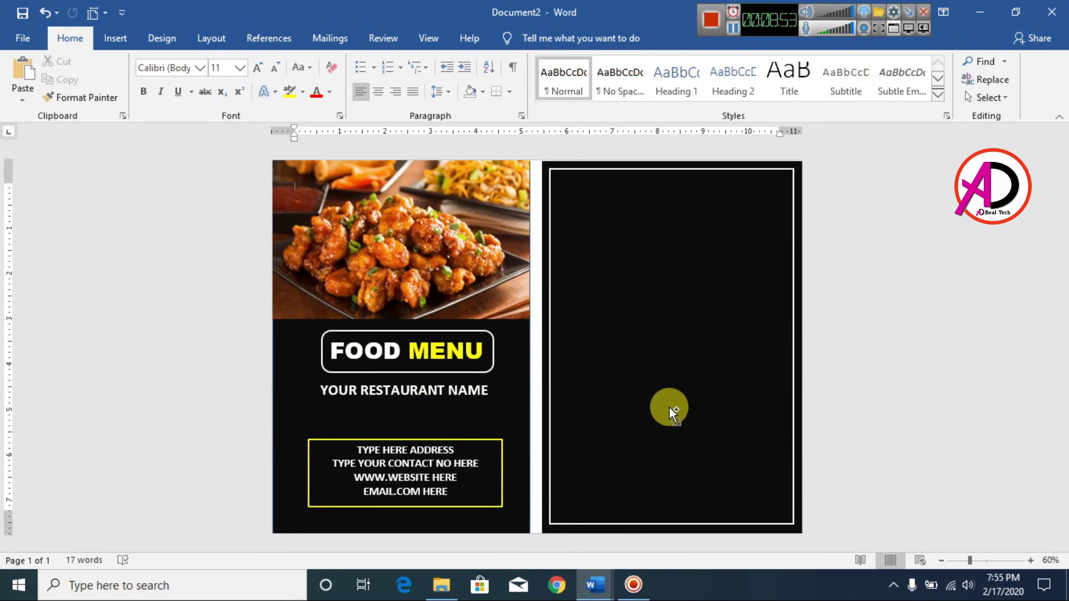
{"action": "scroll", "coordinate": [670, 407], "scroll_direction": "up", "scroll_amount": 3}
{"action": "scroll", "coordinate": [737, 410], "scroll_direction": "down", "scroll_amount": 4}
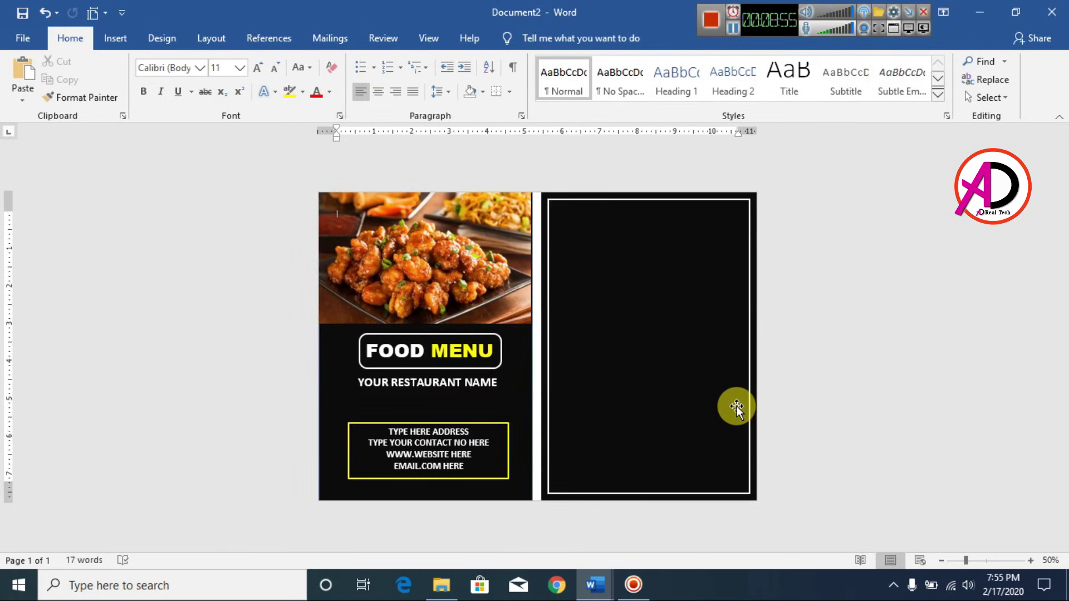
{"action": "left_click", "coordinate": [439, 351]}
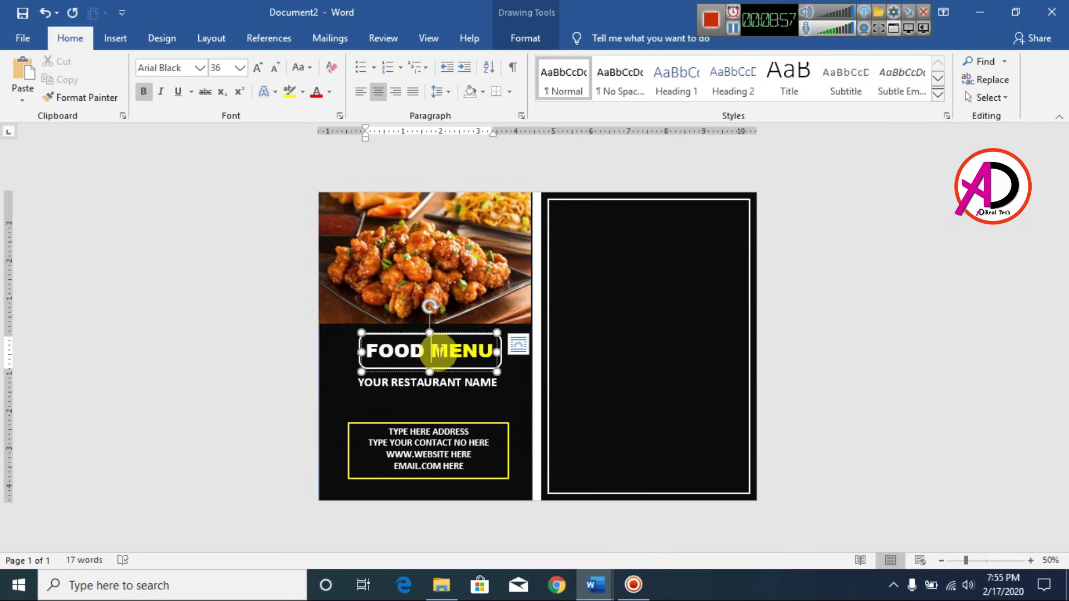
{"action": "left_click", "coordinate": [462, 335]}
{"action": "left_click_drag", "start_coordinate": [463, 334], "coordinate": [694, 202]}
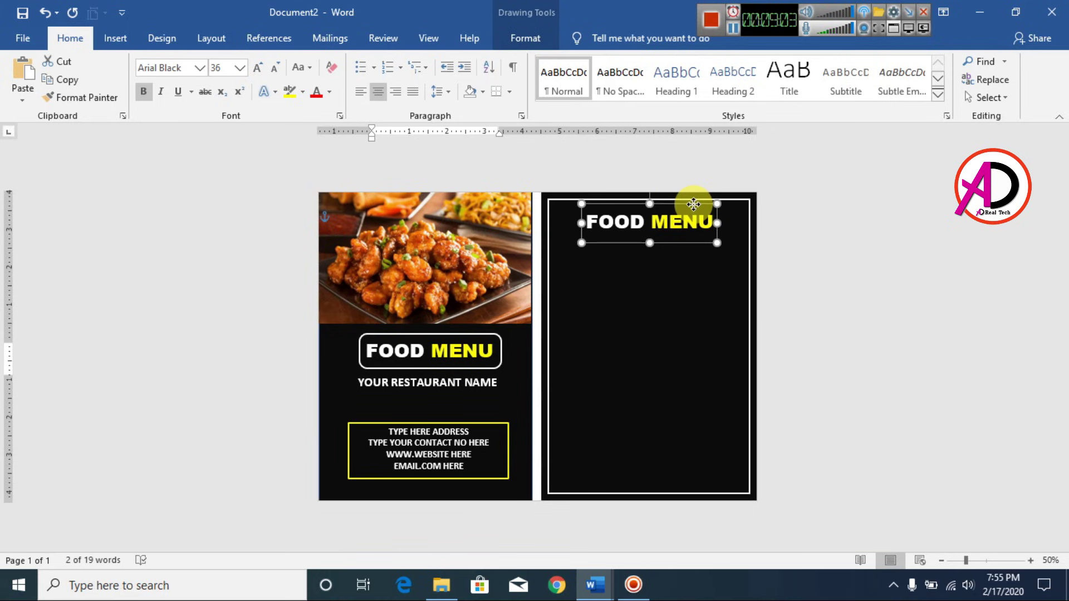
Switch to the Menu Item document and copy its "Chicken Item" heading.
{"action": "left_click", "coordinate": [704, 343]}
{"action": "scroll", "coordinate": [709, 369], "scroll_direction": "up", "scroll_amount": 4}
{"action": "scroll", "coordinate": [709, 369], "scroll_direction": "down", "scroll_amount": 3}
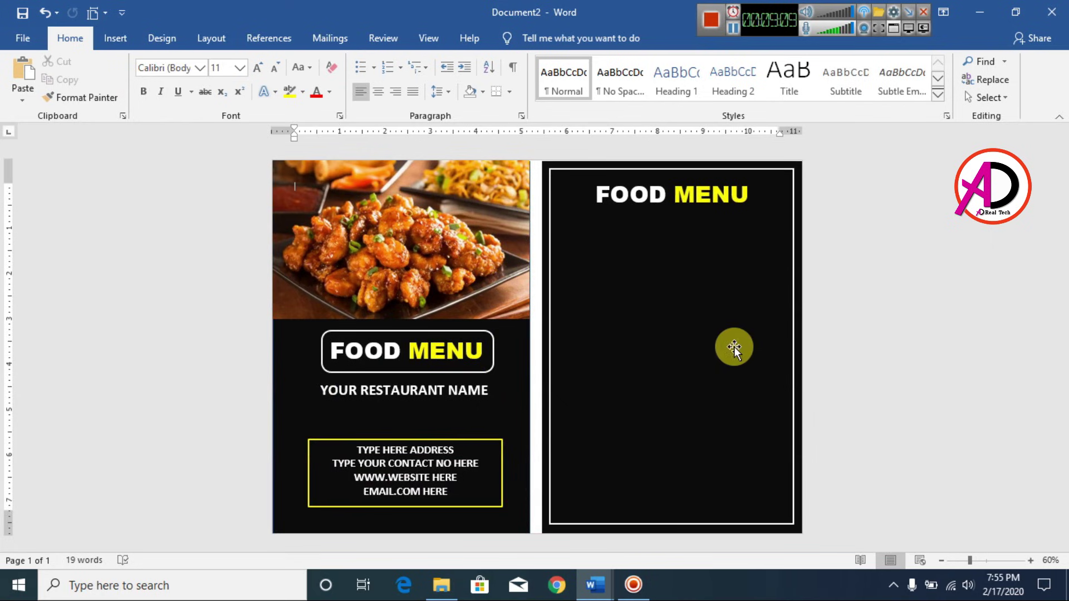
{"action": "scroll", "coordinate": [586, 291], "scroll_direction": "up", "scroll_amount": 1}
{"action": "scroll", "coordinate": [646, 356], "scroll_direction": "down", "scroll_amount": 2}
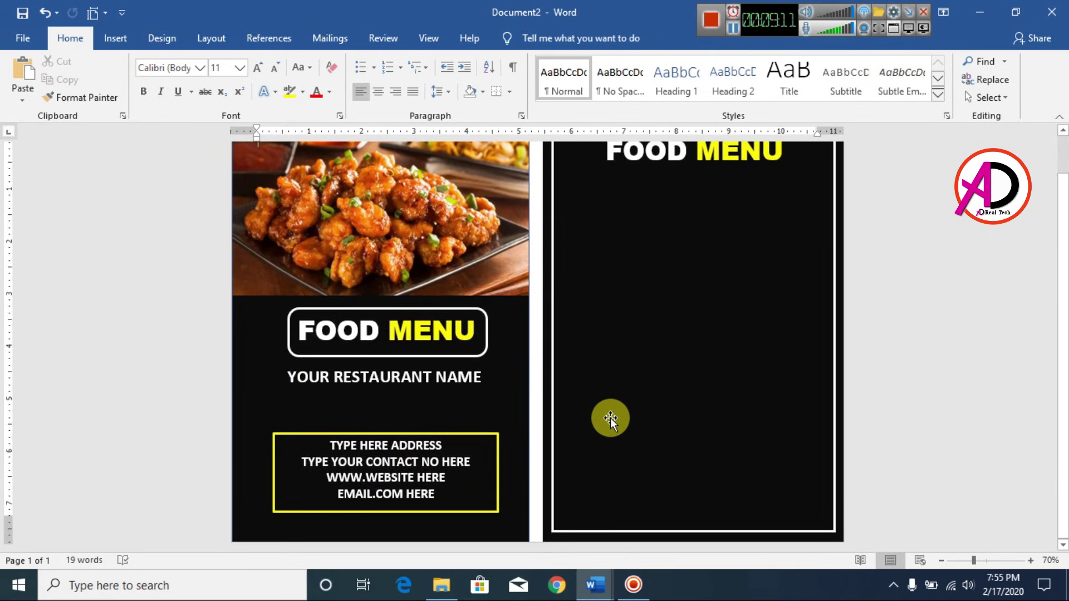
{"action": "scroll", "coordinate": [623, 396], "scroll_direction": "up", "scroll_amount": 2}
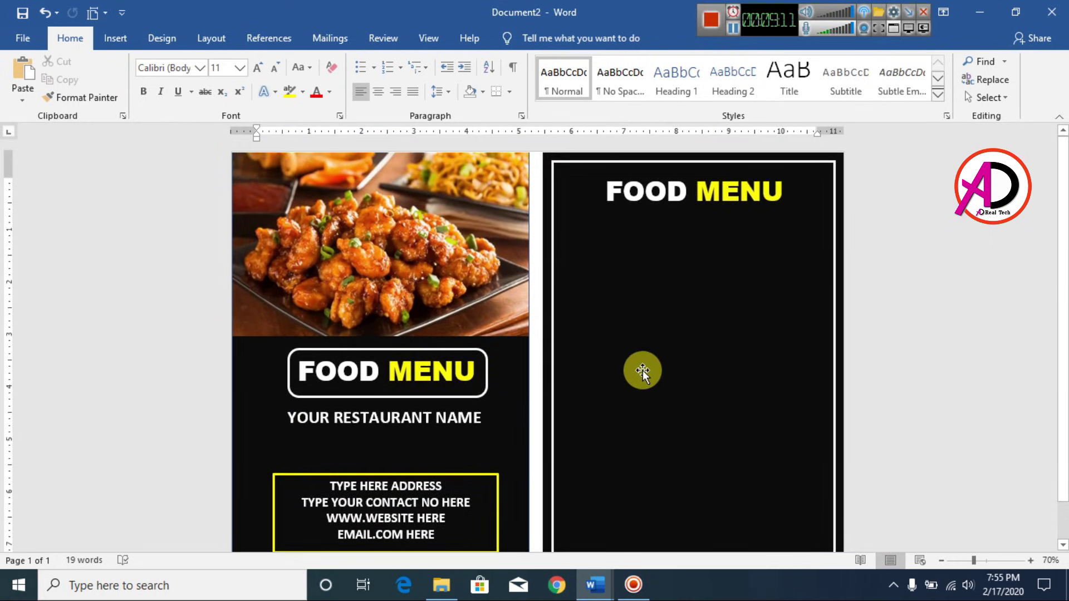
{"action": "left_click", "coordinate": [595, 585]}
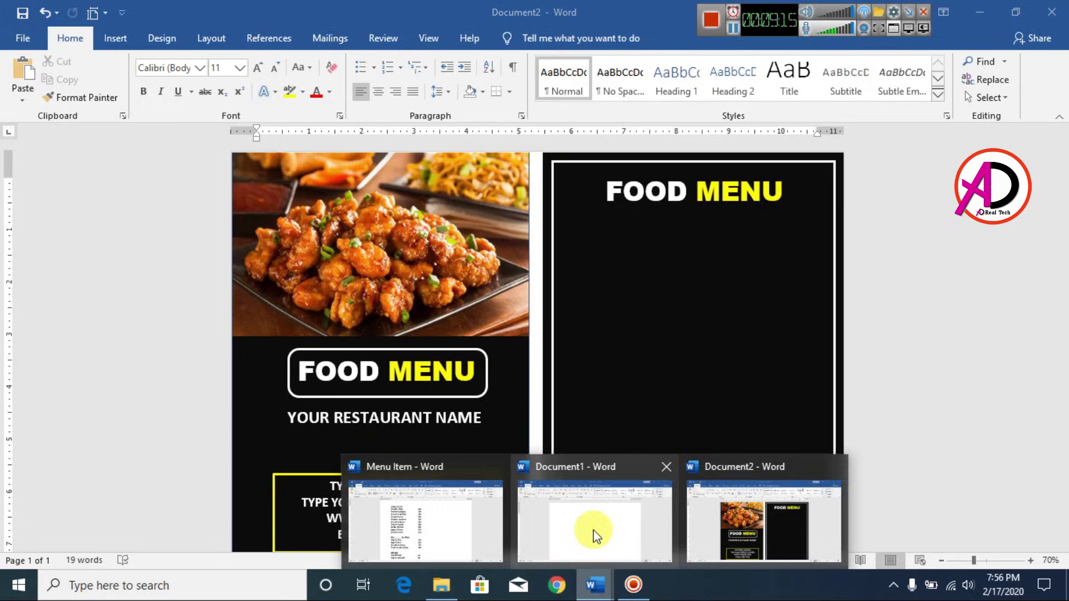
{"action": "left_click", "coordinate": [444, 520]}
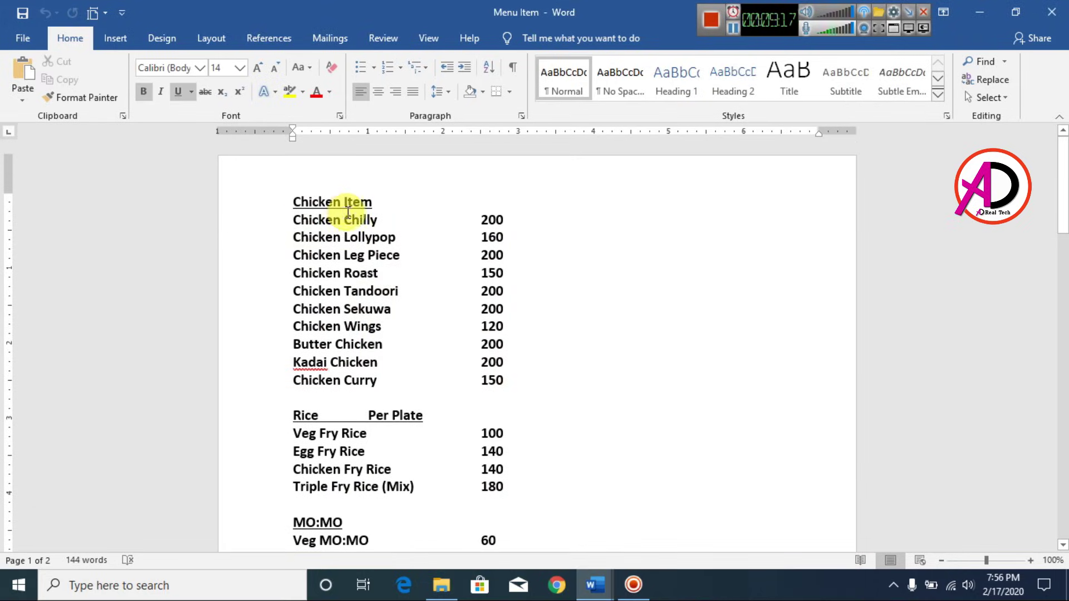
{"action": "left_click_drag", "start_coordinate": [322, 198], "coordinate": [381, 198]}
{"action": "key", "text": "ctrl+c"}
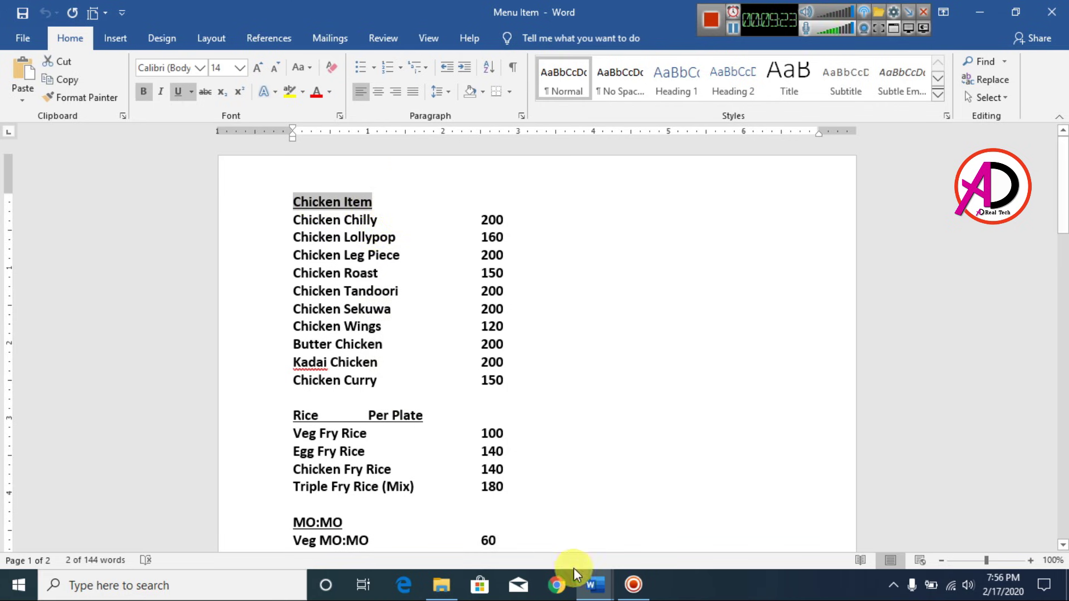
Back in Document2, insert a plain black WordArt, move it below FOOD MENU in the framed panel and fill its text white.
{"action": "mouse_move", "coordinate": [591, 582]}
{"action": "left_click", "coordinate": [706, 536]}
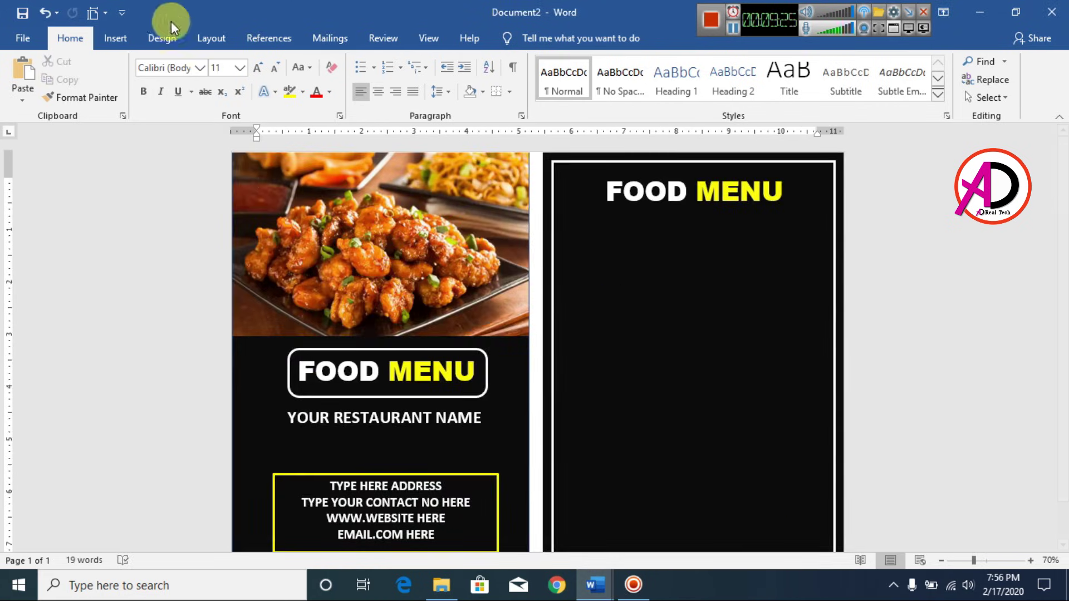
{"action": "left_click", "coordinate": [115, 37]}
{"action": "left_click", "coordinate": [823, 80]}
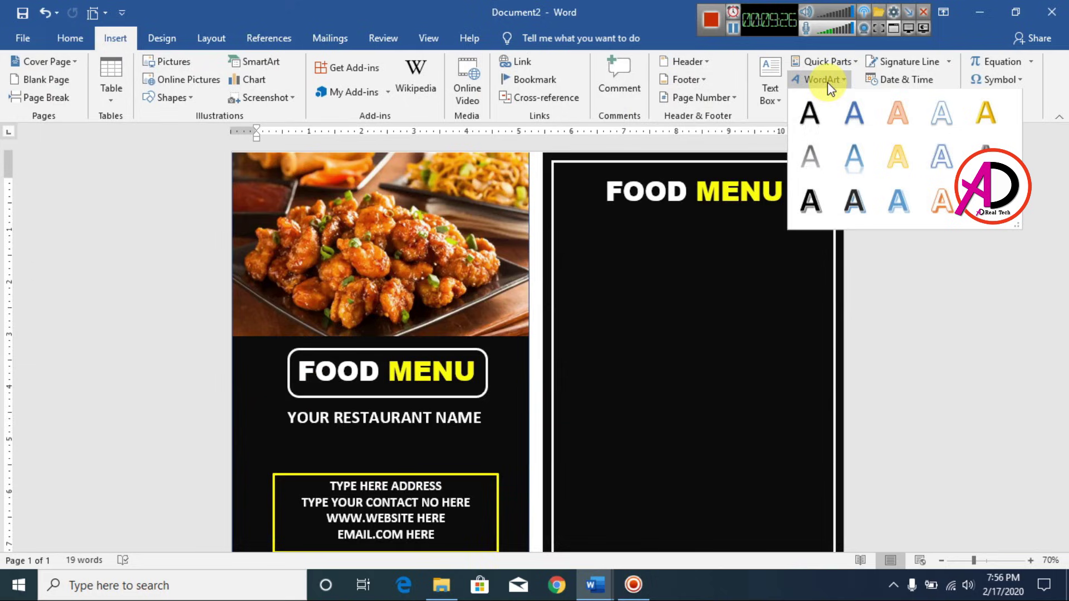
{"action": "left_click", "coordinate": [793, 113]}
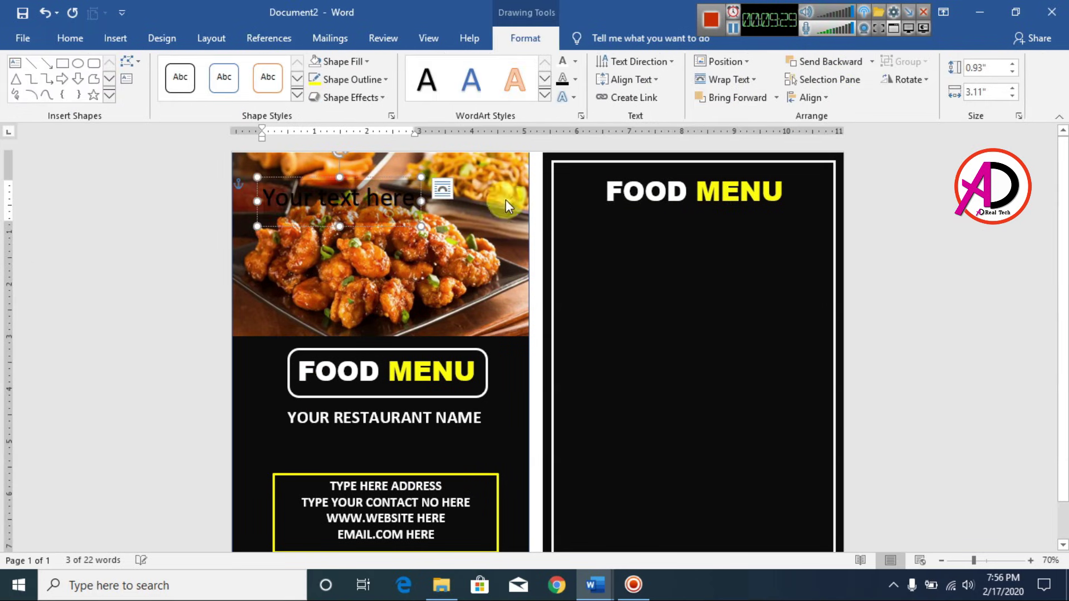
{"action": "left_click_drag", "start_coordinate": [393, 176], "coordinate": [697, 238]}
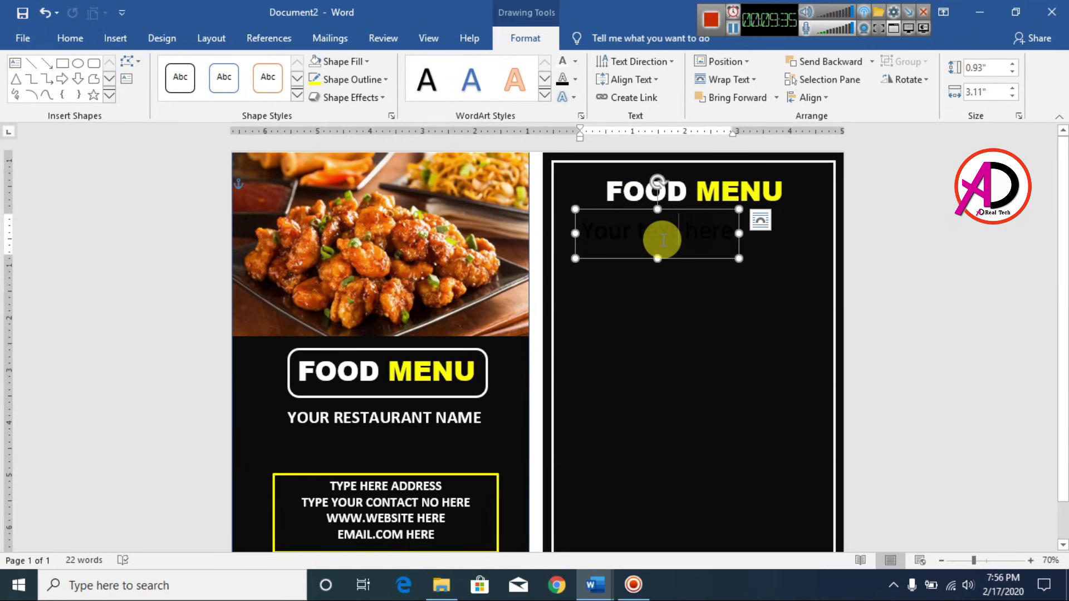
{"action": "left_click", "coordinate": [567, 62]}
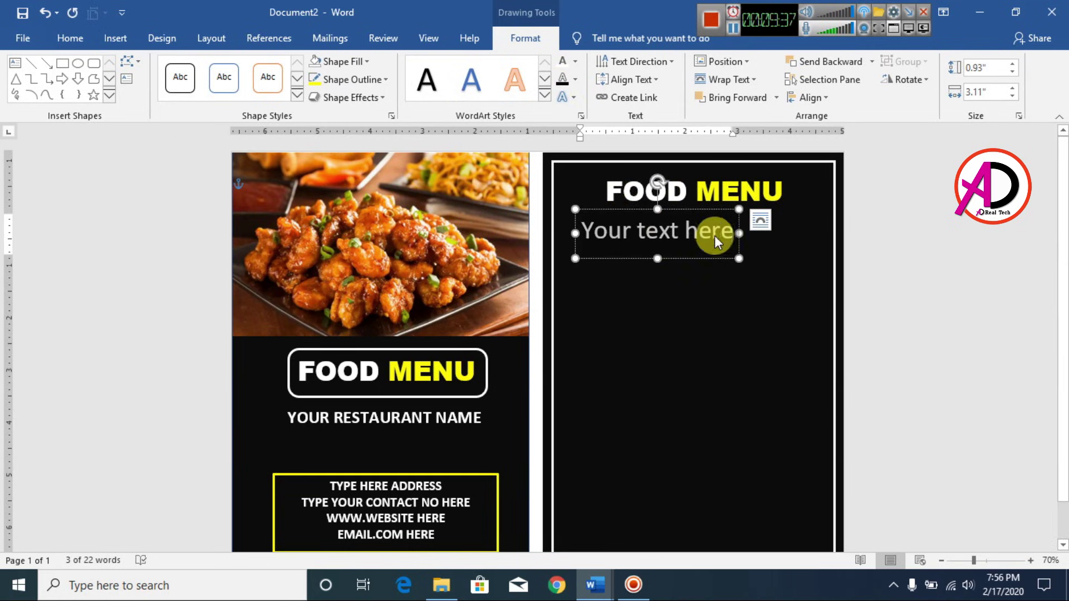
Replace the WordArt placeholder text with the copied "Chicken Item" heading and fill the pasted text white.
{"action": "left_click", "coordinate": [678, 234]}
{"action": "key", "text": "ctrl+a"}
{"action": "key", "text": "ctrl+v"}
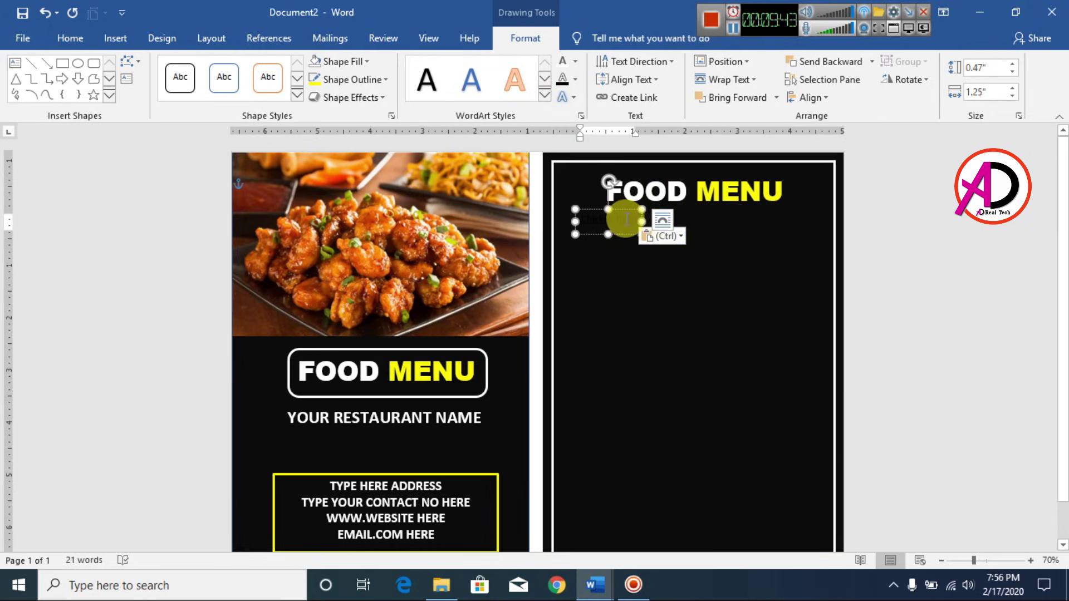
{"action": "key", "text": "ctrl+a"}
{"action": "left_click", "coordinate": [563, 62]}
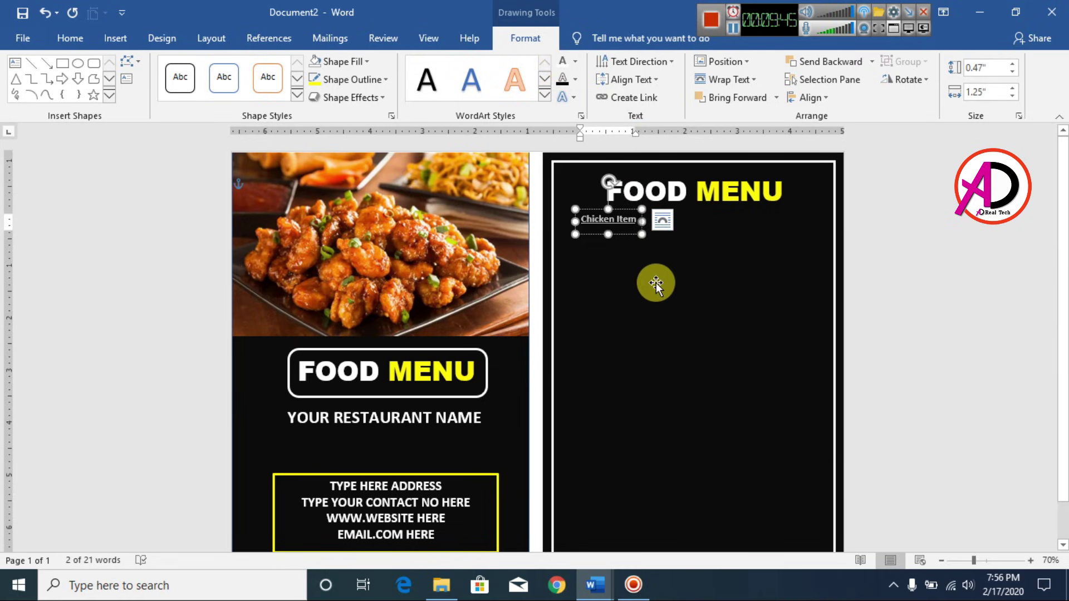
Enlarge the Chicken Item heading to 24 pt and shift it slightly toward the frame's left edge.
{"action": "left_click", "coordinate": [84, 39]}
{"action": "left_click", "coordinate": [258, 66]}
{"action": "left_click", "coordinate": [258, 67]}
{"action": "left_click", "coordinate": [257, 67]}
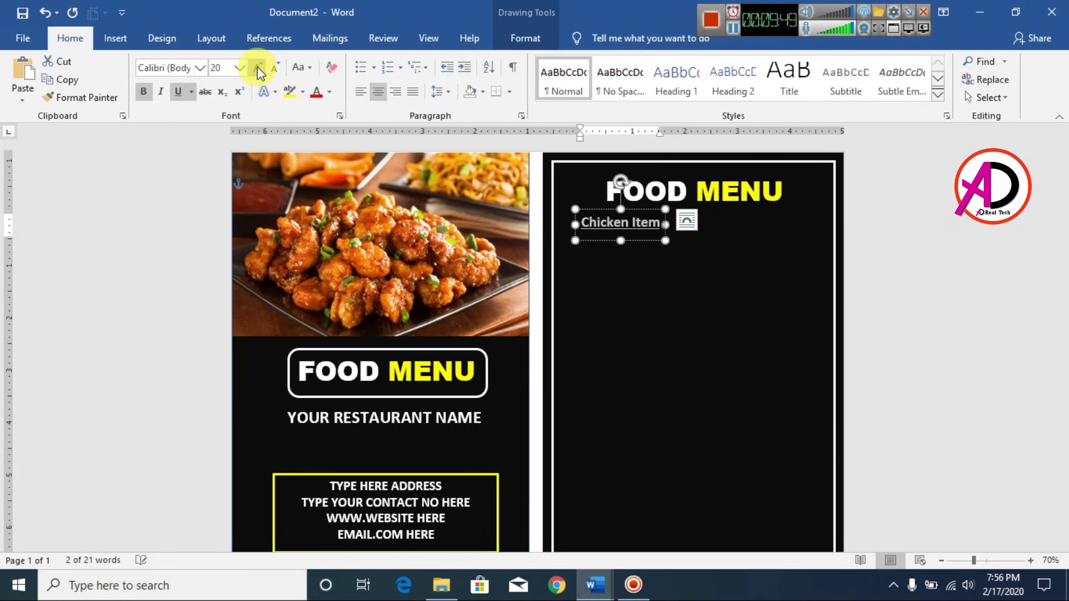
{"action": "left_click", "coordinate": [258, 67]}
{"action": "left_click", "coordinate": [257, 67]}
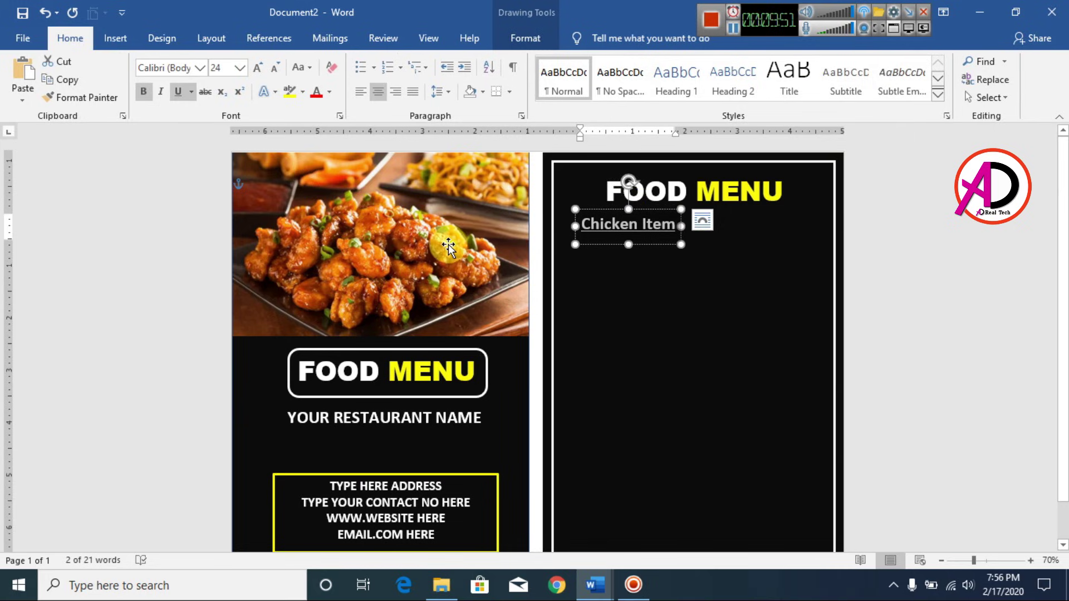
{"action": "left_click_drag", "start_coordinate": [656, 209], "coordinate": [646, 210]}
{"action": "left_click", "coordinate": [773, 313]}
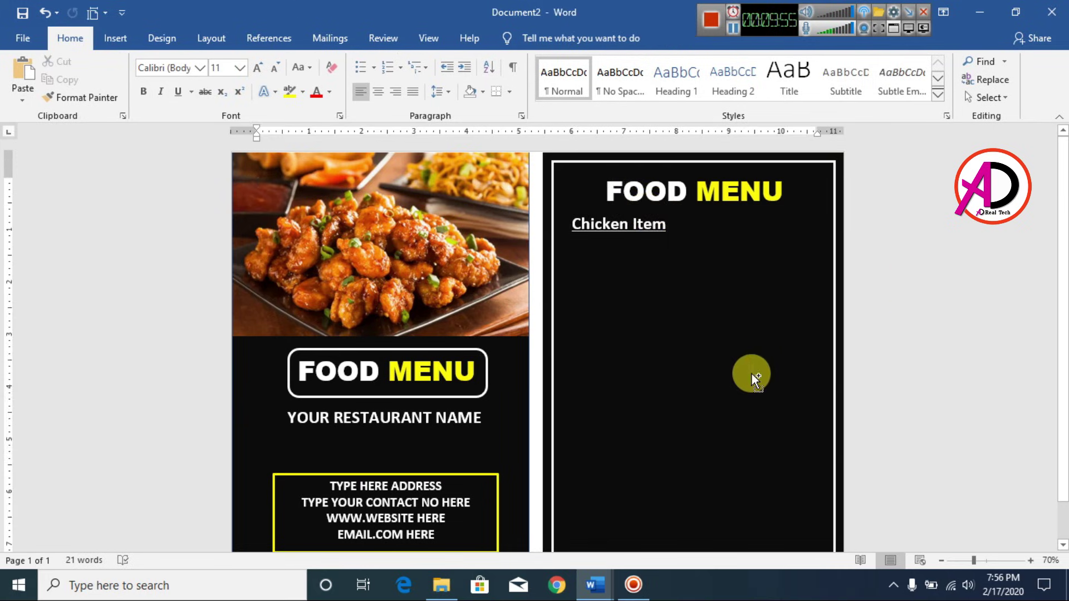
Set the Chicken Item heading's font to Brush Script MT and reposition it just below the FOOD MENU title.
{"action": "scroll", "coordinate": [751, 373], "scroll_direction": "up", "scroll_amount": 3, "text": "ctrl"}
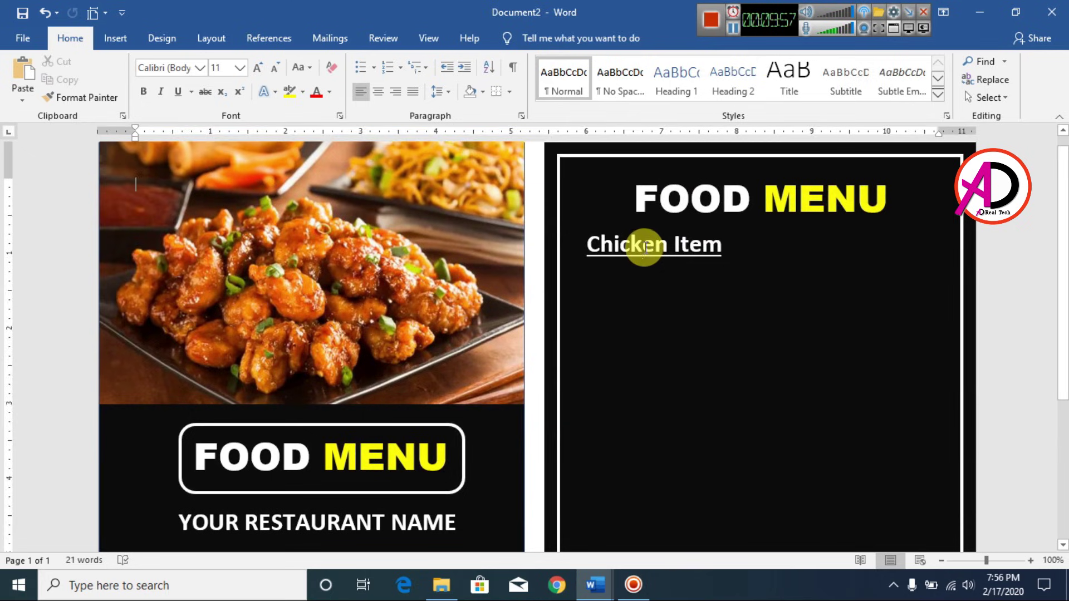
{"action": "left_click", "coordinate": [644, 248]}
{"action": "left_click_drag", "start_coordinate": [671, 225], "coordinate": [666, 284]}
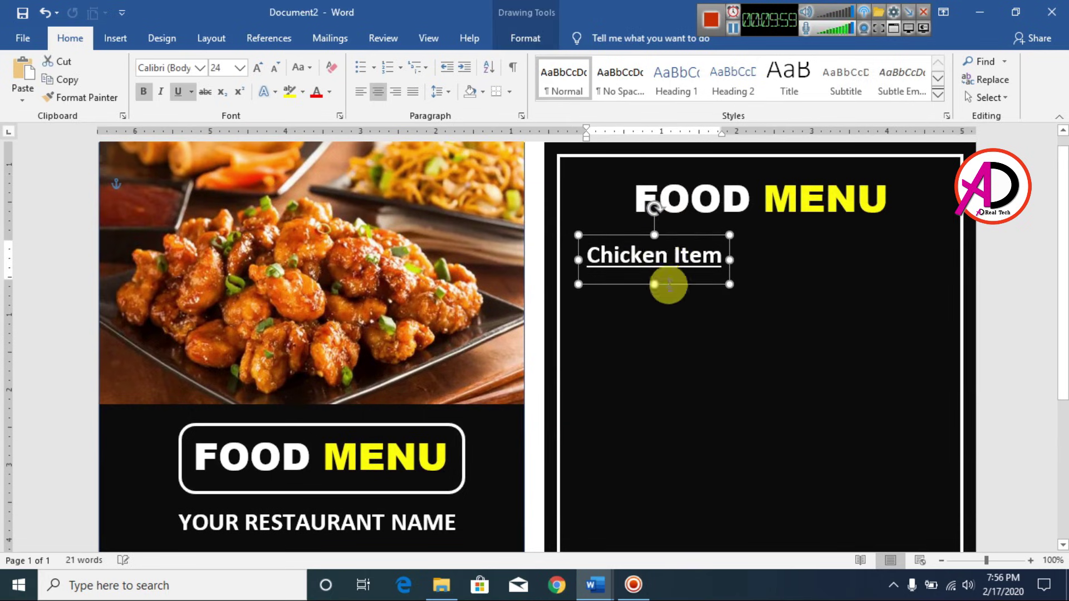
{"action": "scroll", "coordinate": [667, 271], "scroll_direction": "up", "scroll_amount": 1}
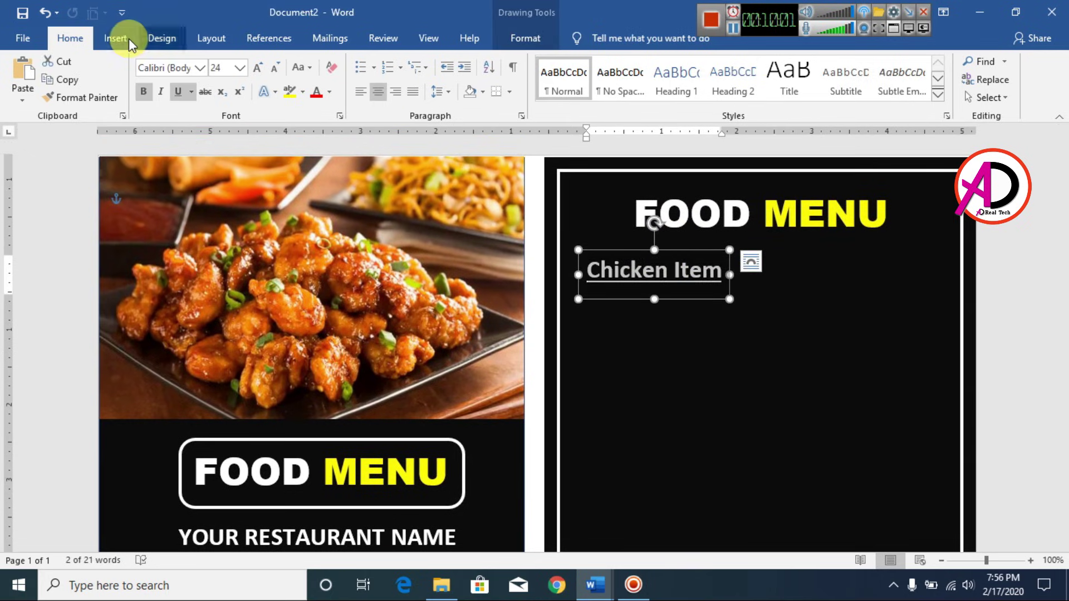
{"action": "left_click", "coordinate": [200, 72]}
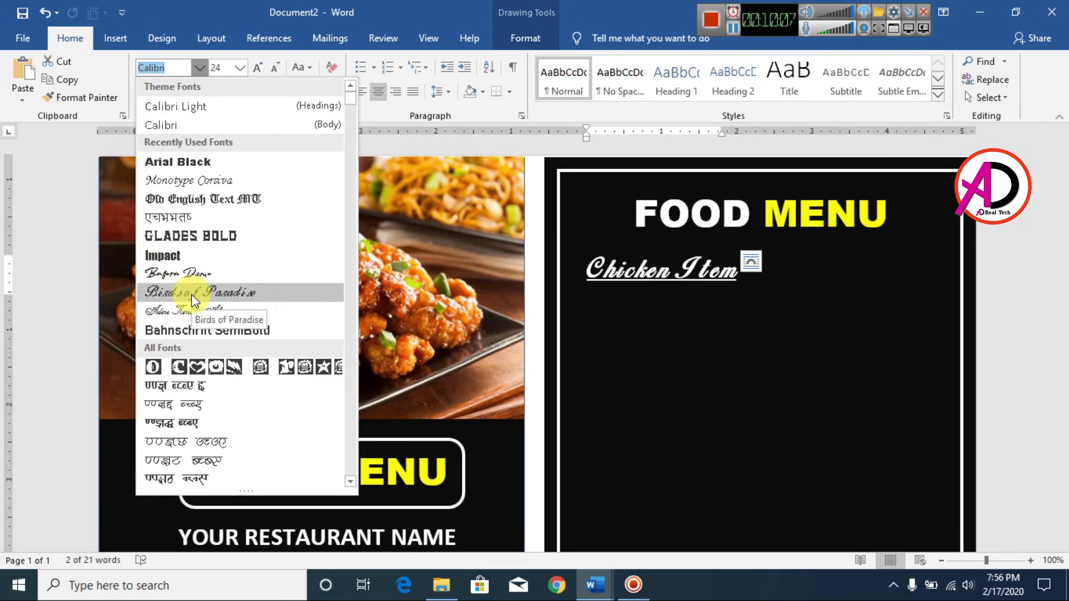
{"action": "scroll", "coordinate": [184, 290], "scroll_direction": "down", "scroll_amount": 15}
{"action": "scroll", "coordinate": [179, 197], "scroll_direction": "down", "scroll_amount": 20}
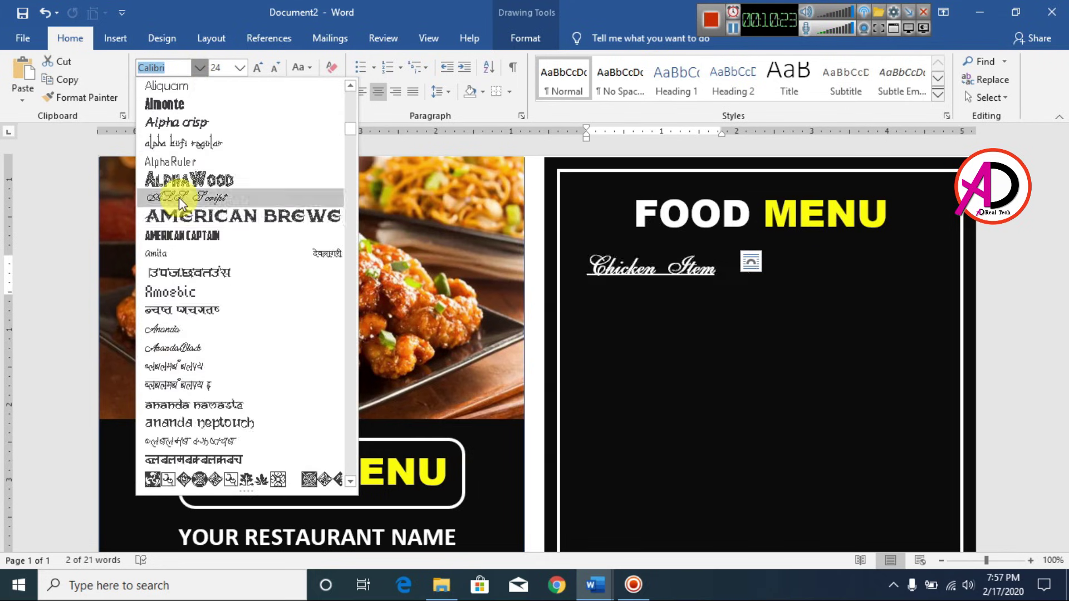
{"action": "scroll", "coordinate": [160, 211], "scroll_direction": "down", "scroll_amount": 18}
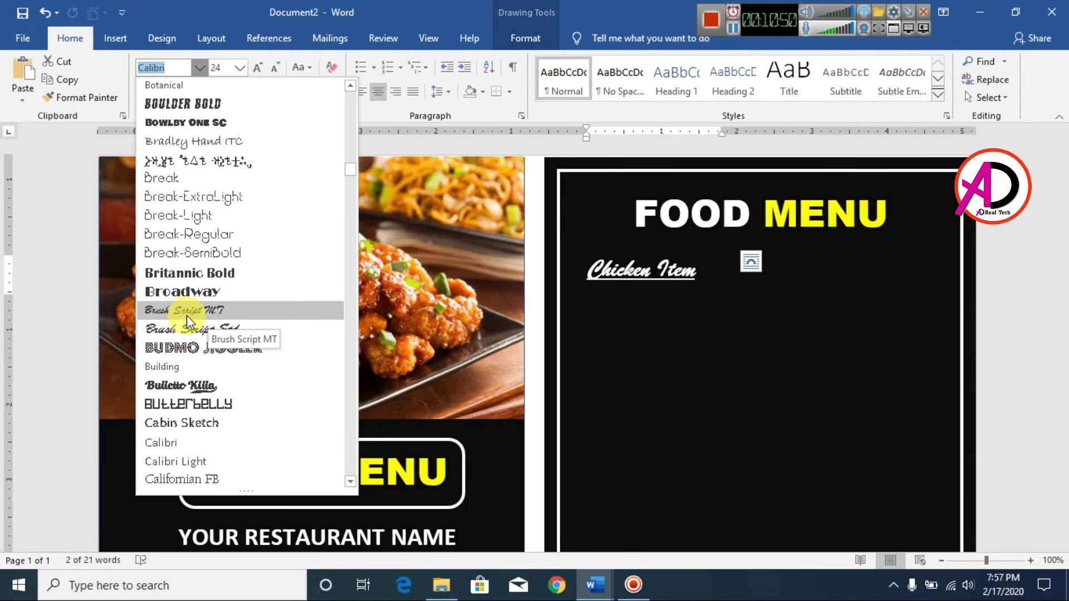
{"action": "left_click", "coordinate": [186, 311]}
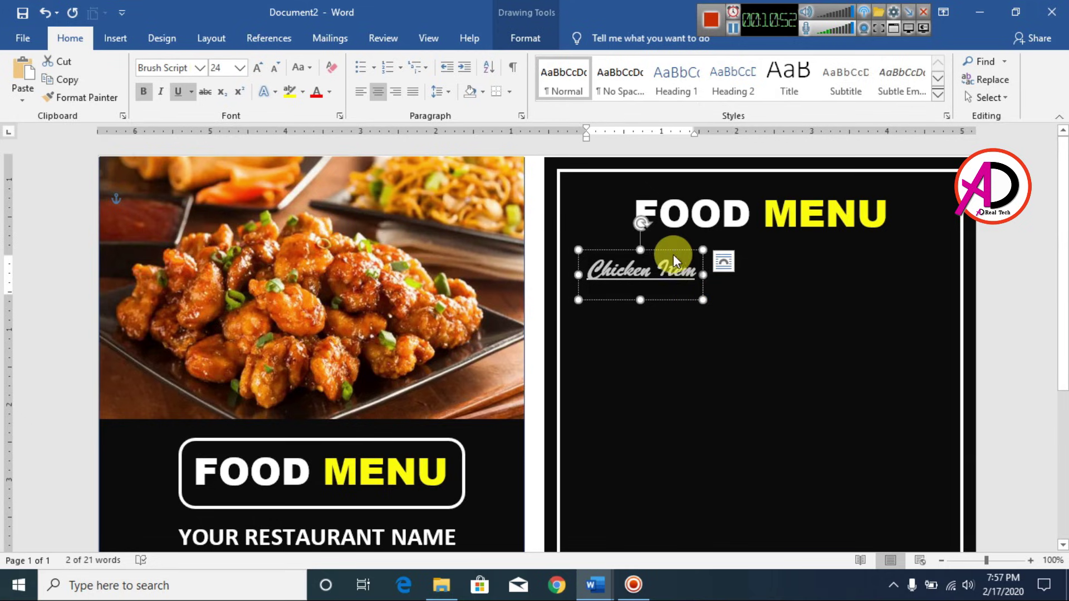
{"action": "left_click_drag", "start_coordinate": [672, 243], "coordinate": [664, 232]}
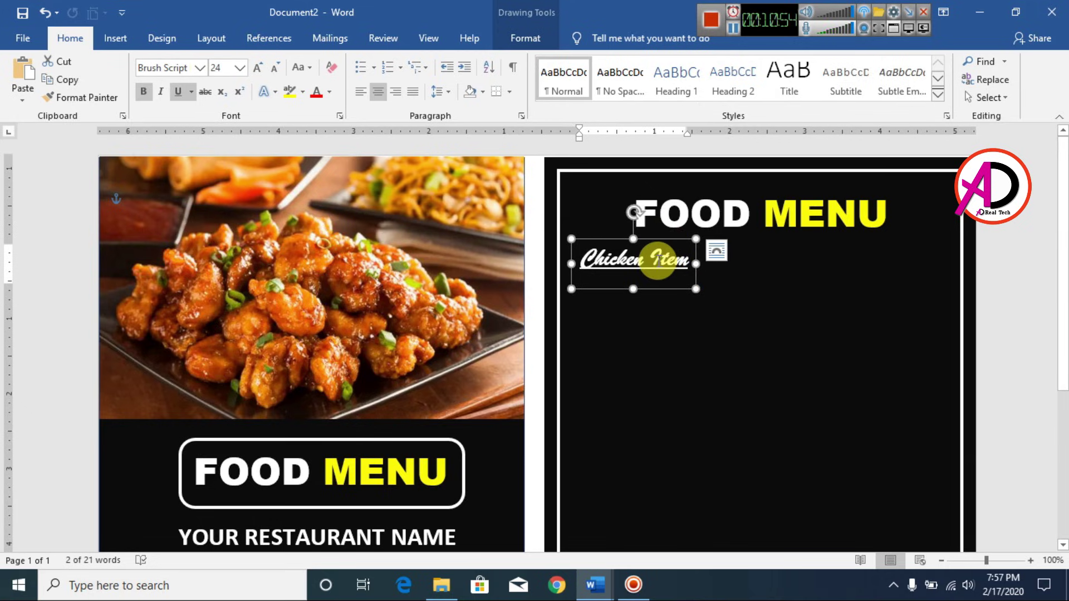
Increase the Chicken Item heading's font size to 26 pt and deselect it.
{"action": "triple_click", "coordinate": [657, 260]}
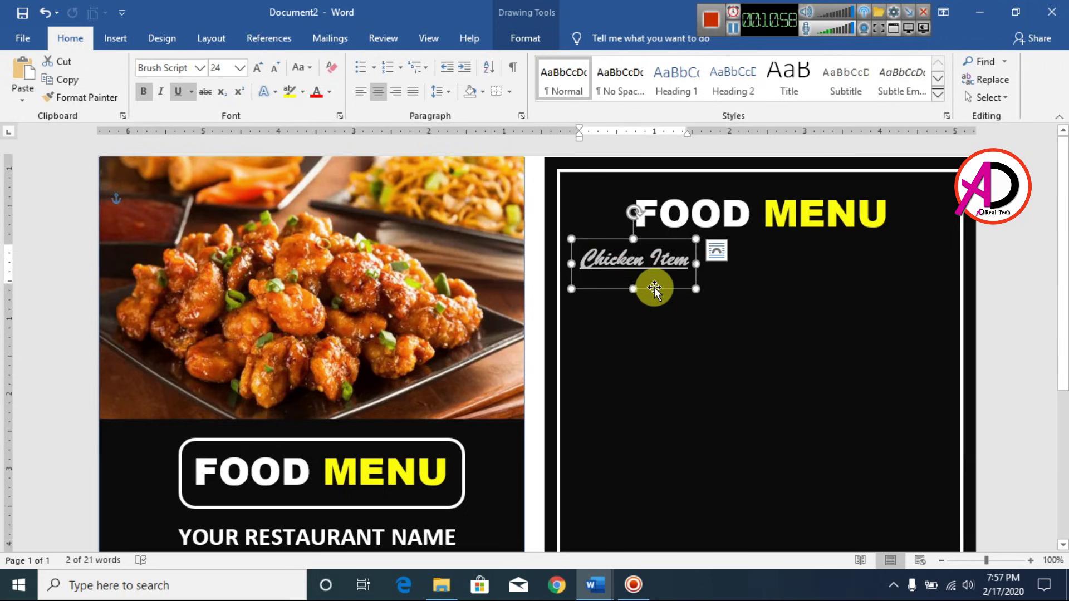
{"action": "left_click", "coordinate": [265, 68]}
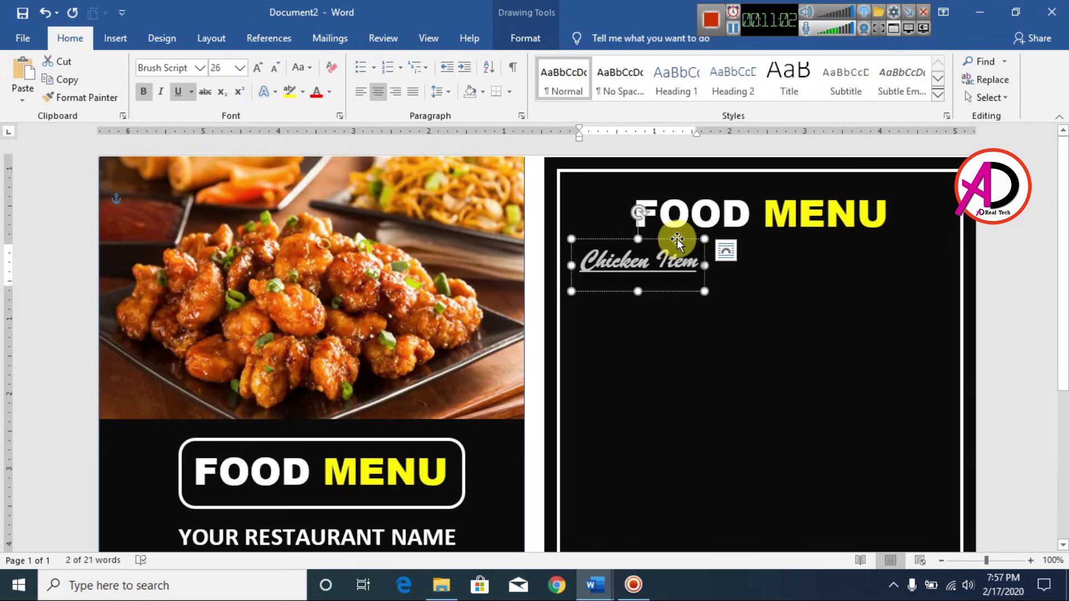
{"action": "left_click", "coordinate": [1019, 344]}
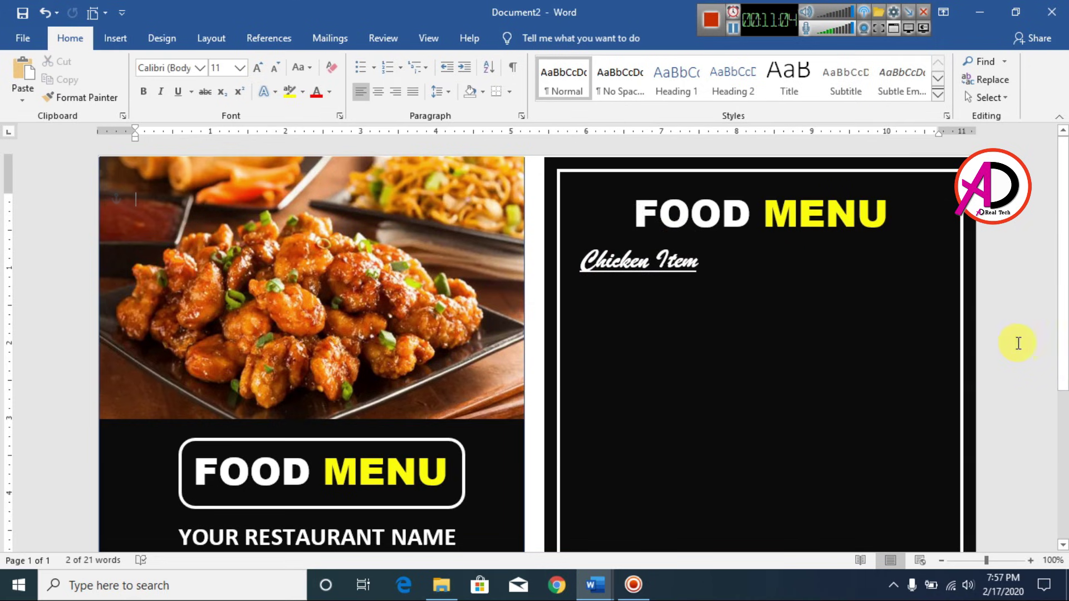
{"action": "scroll", "coordinate": [873, 382], "scroll_direction": "down", "scroll_amount": 3}
{"action": "scroll", "coordinate": [851, 380], "scroll_direction": "up", "scroll_amount": 3}
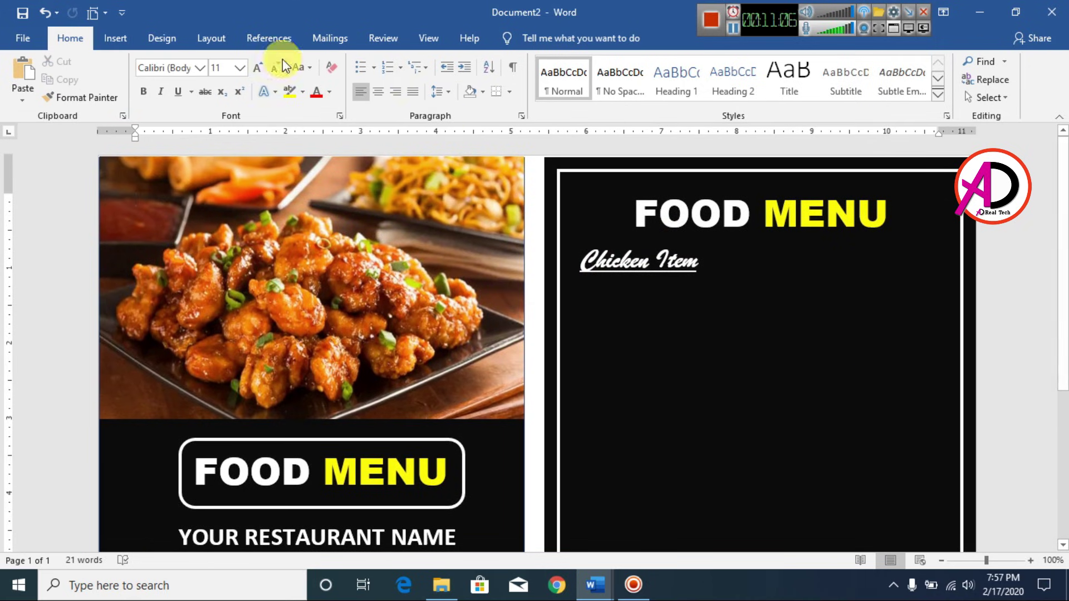
Draw a vertical line just right of the Chicken Item heading and shorten it to about 1.48" long.
{"action": "left_click", "coordinate": [123, 37]}
{"action": "left_click", "coordinate": [177, 98]}
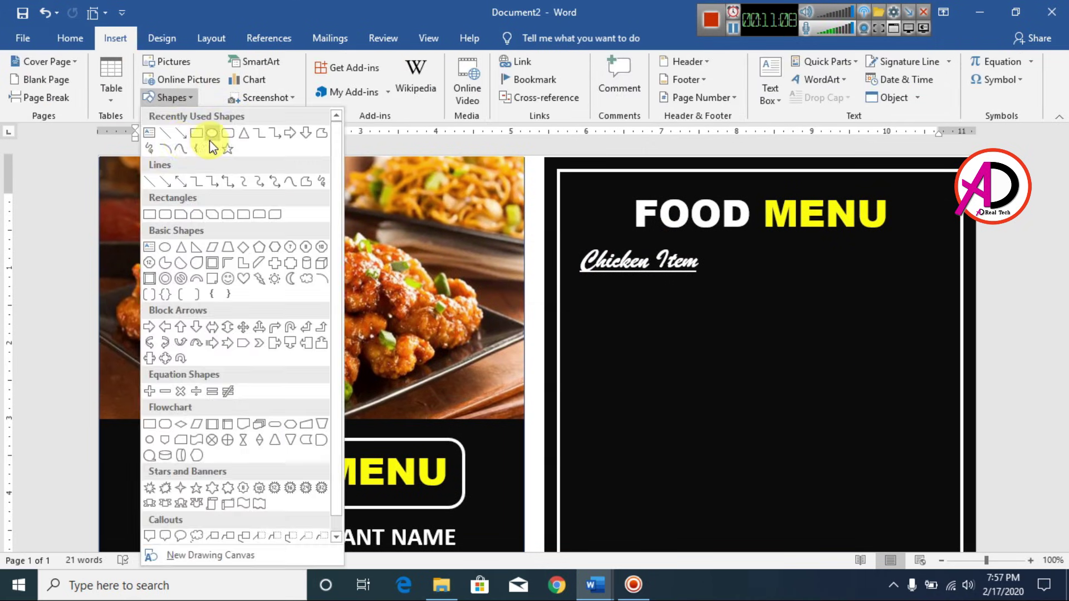
{"action": "left_click", "coordinate": [167, 135]}
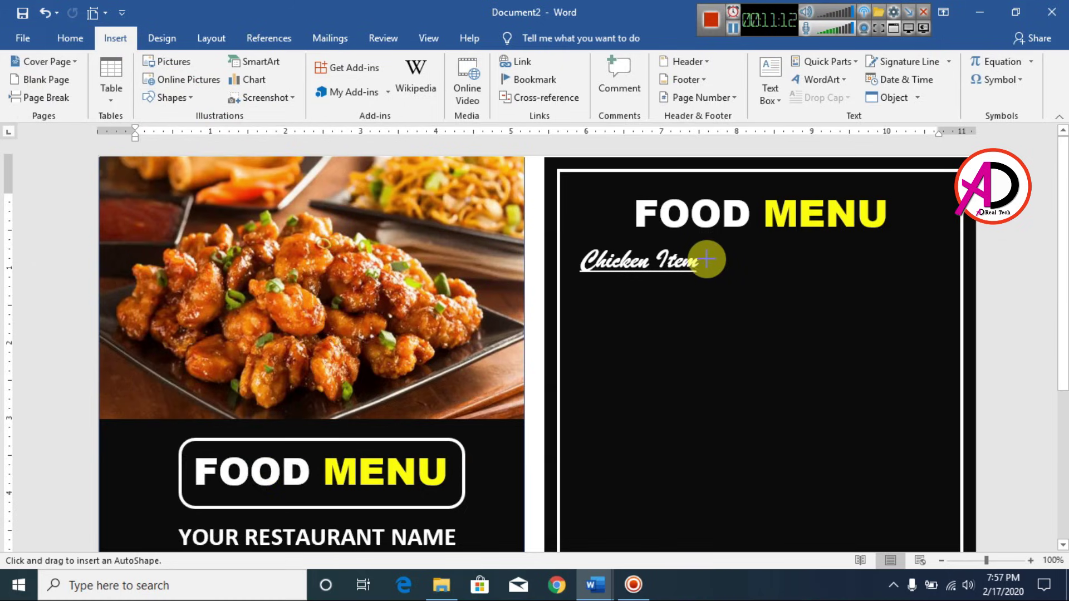
{"action": "left_click_drag", "start_coordinate": [706, 259], "coordinate": [708, 386]}
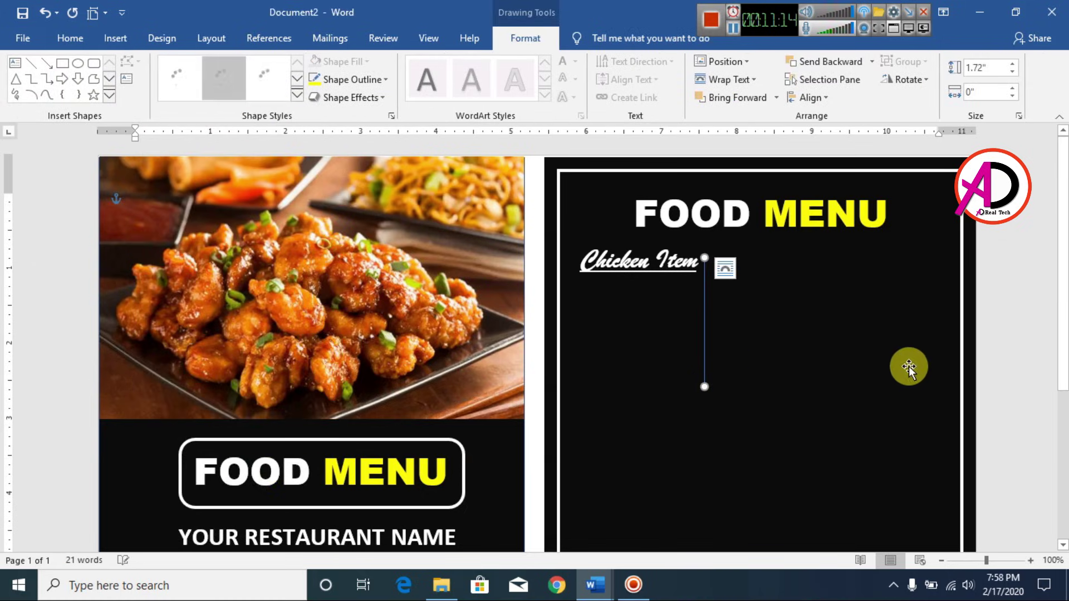
{"action": "scroll", "coordinate": [797, 404], "scroll_direction": "down", "scroll_amount": 3}
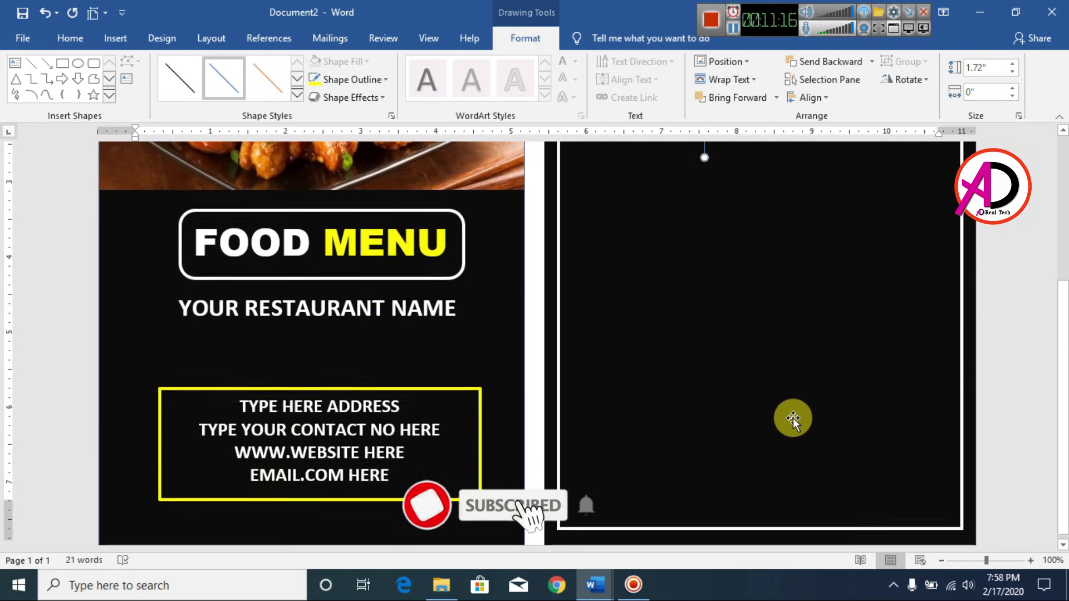
{"action": "scroll", "coordinate": [793, 418], "scroll_direction": "up", "scroll_amount": 4}
{"action": "left_click_drag", "start_coordinate": [707, 376], "coordinate": [706, 359]}
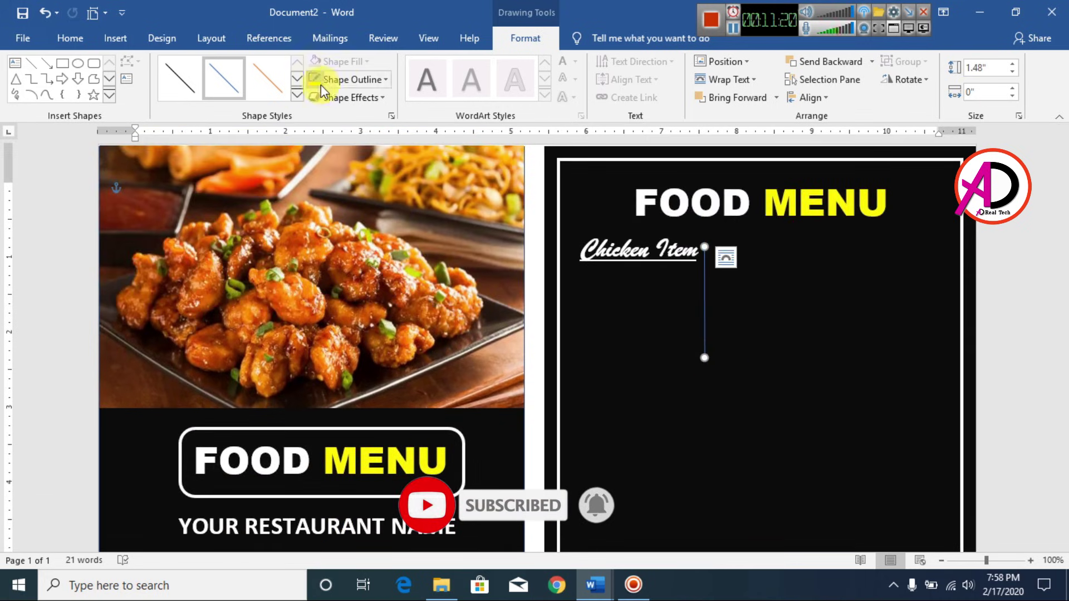
Give the vertical line beside the Chicken Item heading a white outline with 2¼ pt weight and deselect it.
{"action": "left_click", "coordinate": [340, 80]}
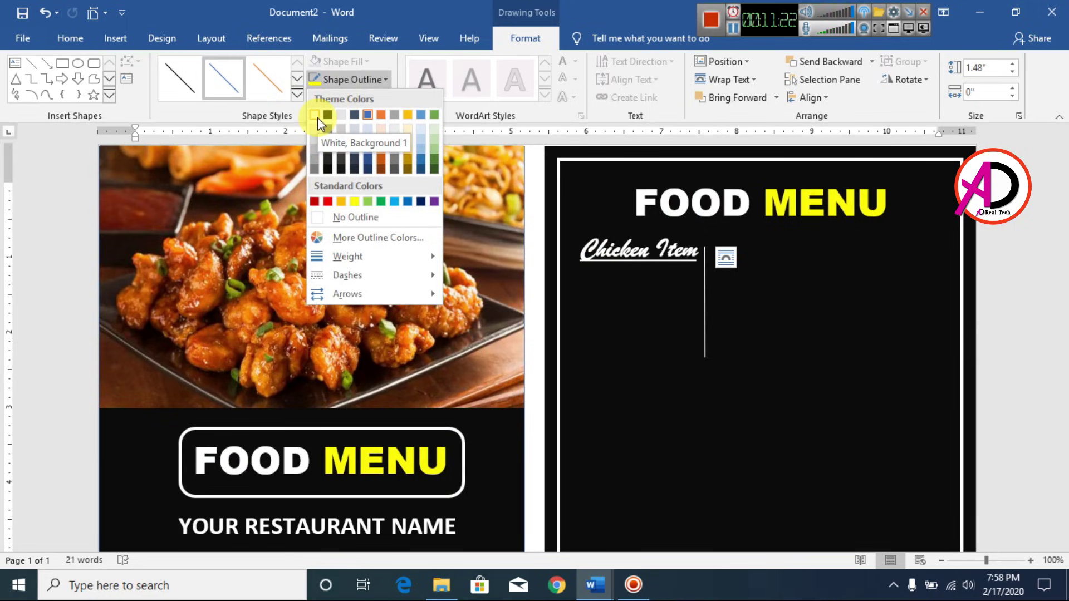
{"action": "left_click", "coordinate": [315, 114]}
{"action": "left_click", "coordinate": [350, 80]}
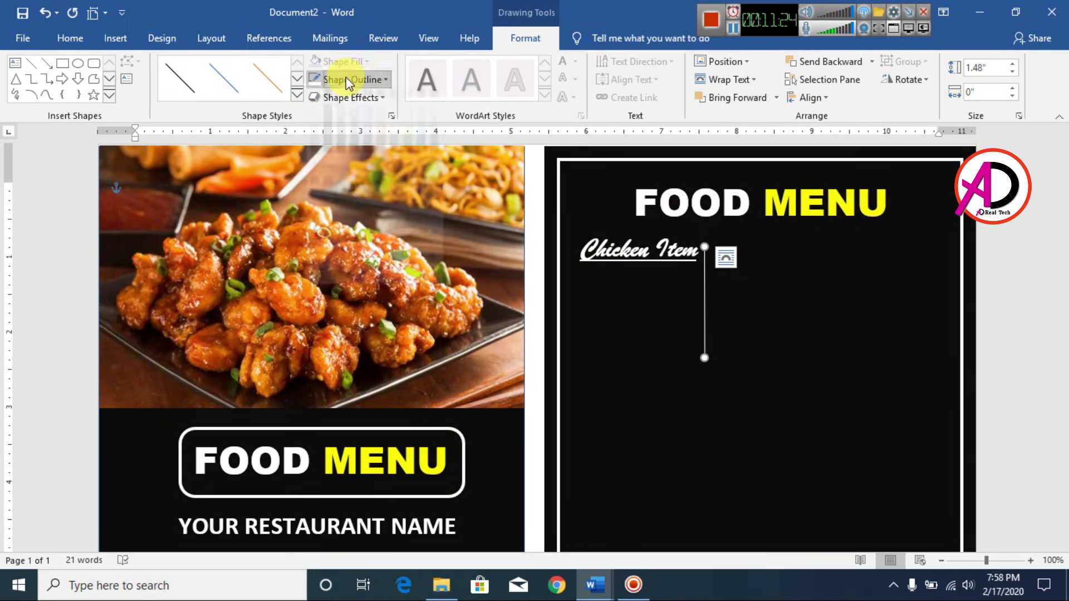
{"action": "mouse_move", "coordinate": [353, 265]}
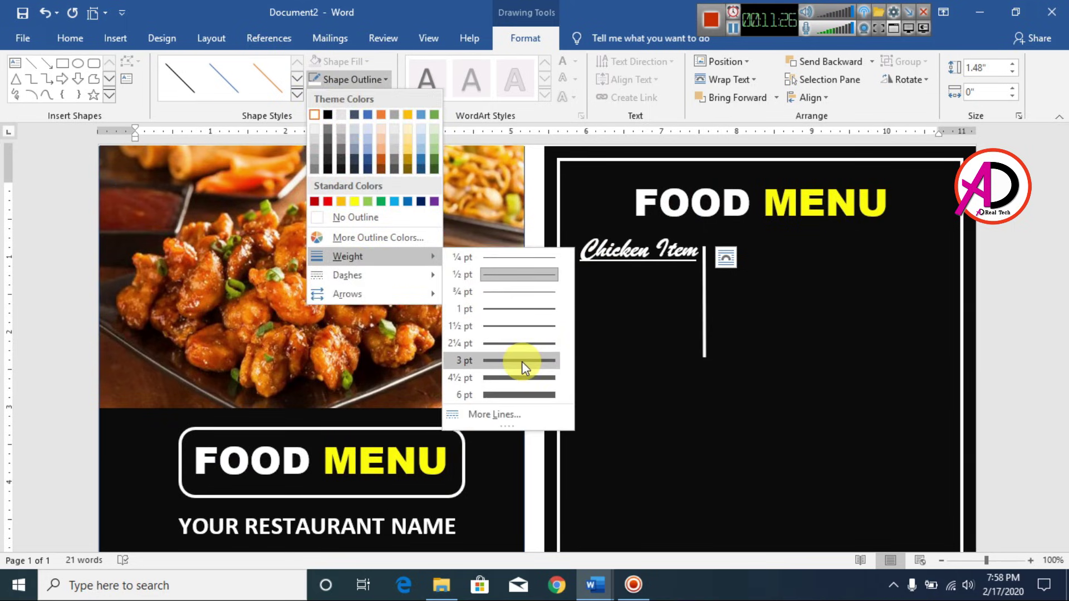
{"action": "left_click", "coordinate": [520, 344]}
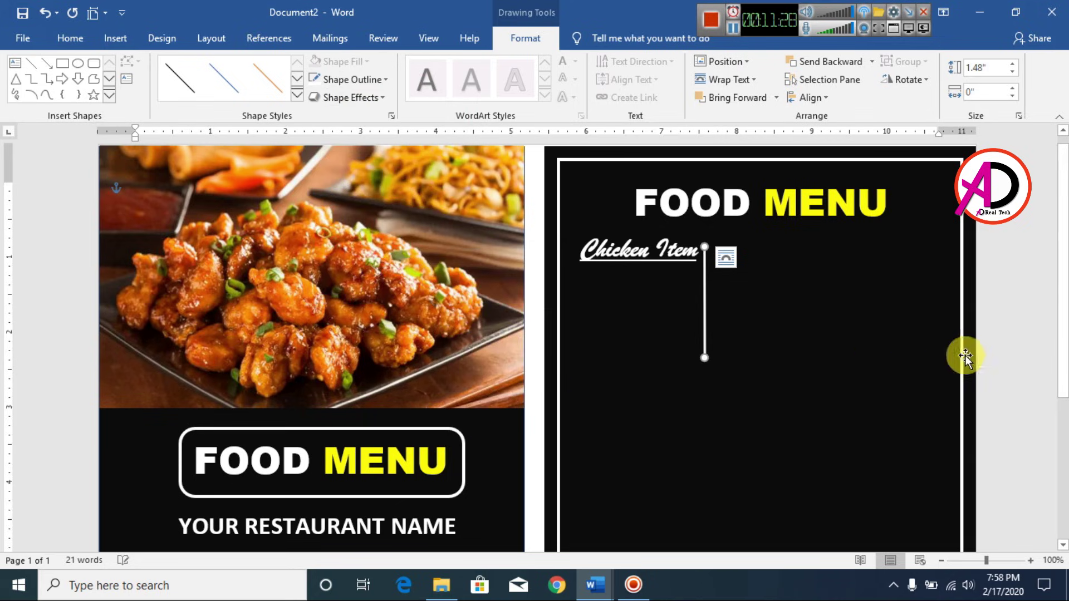
{"action": "left_click", "coordinate": [1046, 337]}
Insert the "chicken" picture from the Menu Item folder into the document.
{"action": "scroll", "coordinate": [646, 295], "scroll_direction": "down", "scroll_amount": 2}
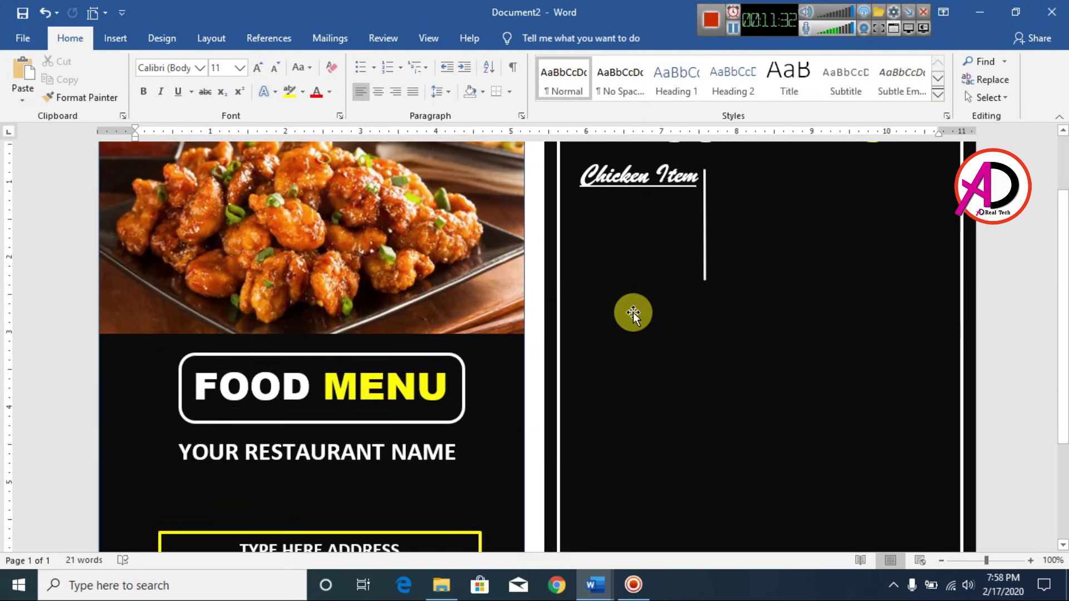
{"action": "left_click", "coordinate": [117, 45]}
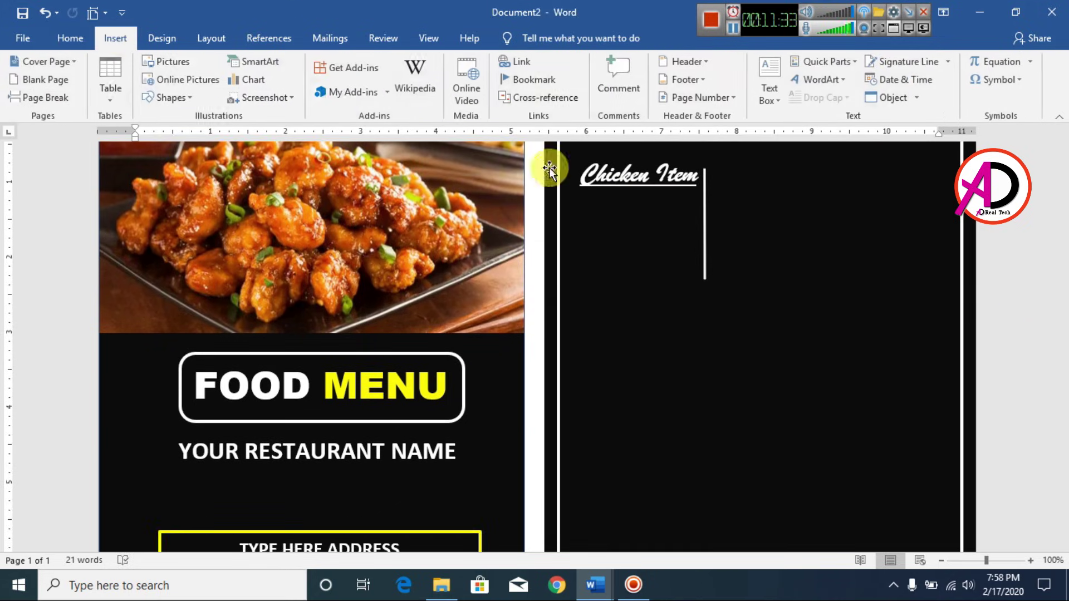
{"action": "left_click", "coordinate": [171, 62]}
{"action": "left_click", "coordinate": [190, 158]}
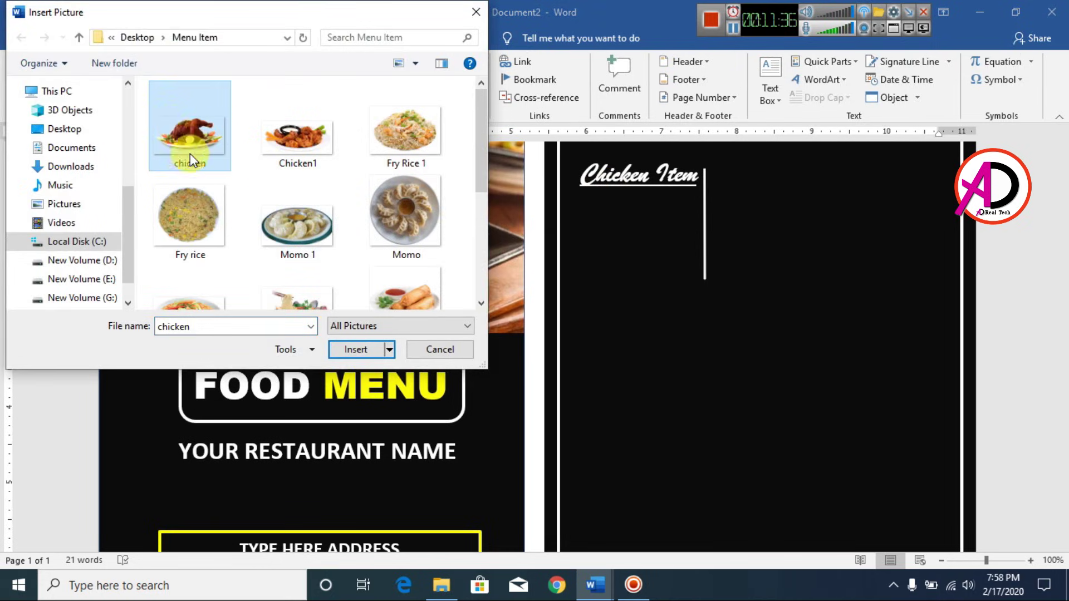
{"action": "left_click", "coordinate": [367, 351]}
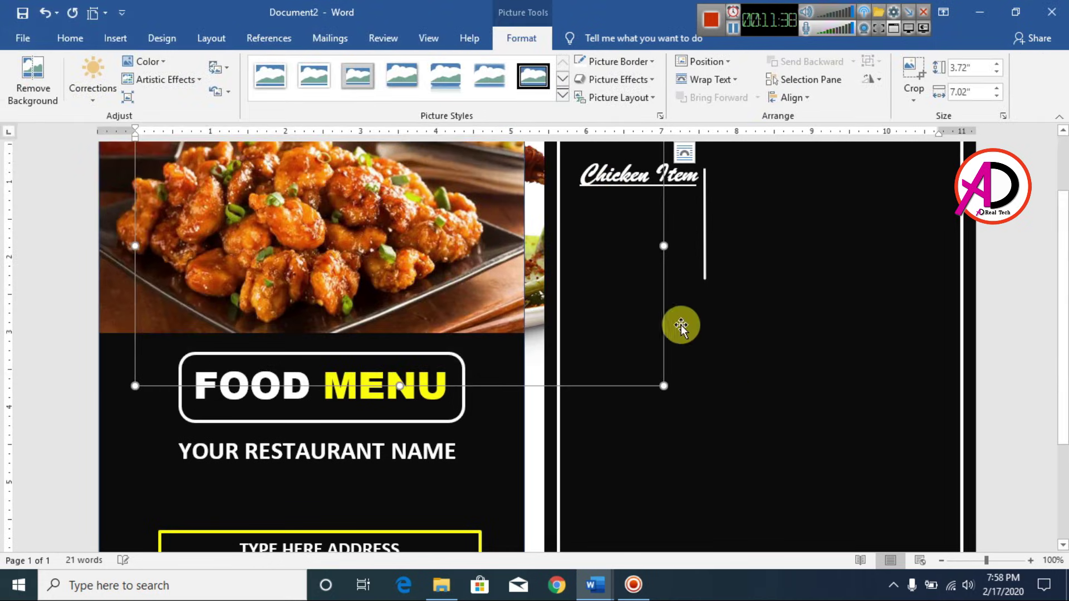
Set the chicken picture's text wrapping so it floats, shrink it to about 0.83" by 1.56" and place it on the framed menu page.
{"action": "left_click", "coordinate": [705, 81]}
{"action": "left_click", "coordinate": [730, 214]}
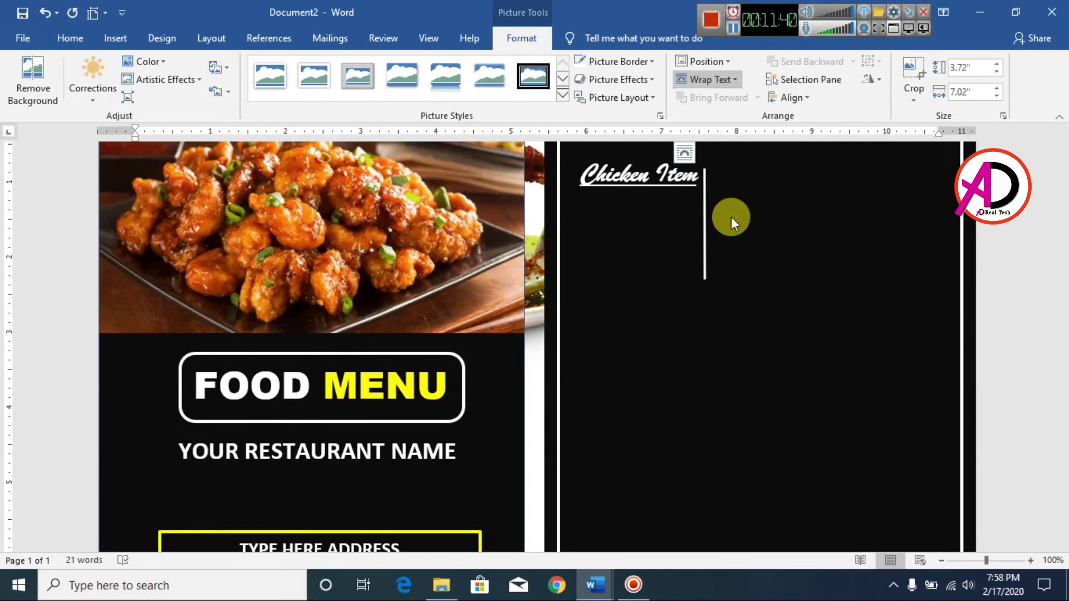
{"action": "left_click_drag", "start_coordinate": [662, 385], "coordinate": [781, 406]}
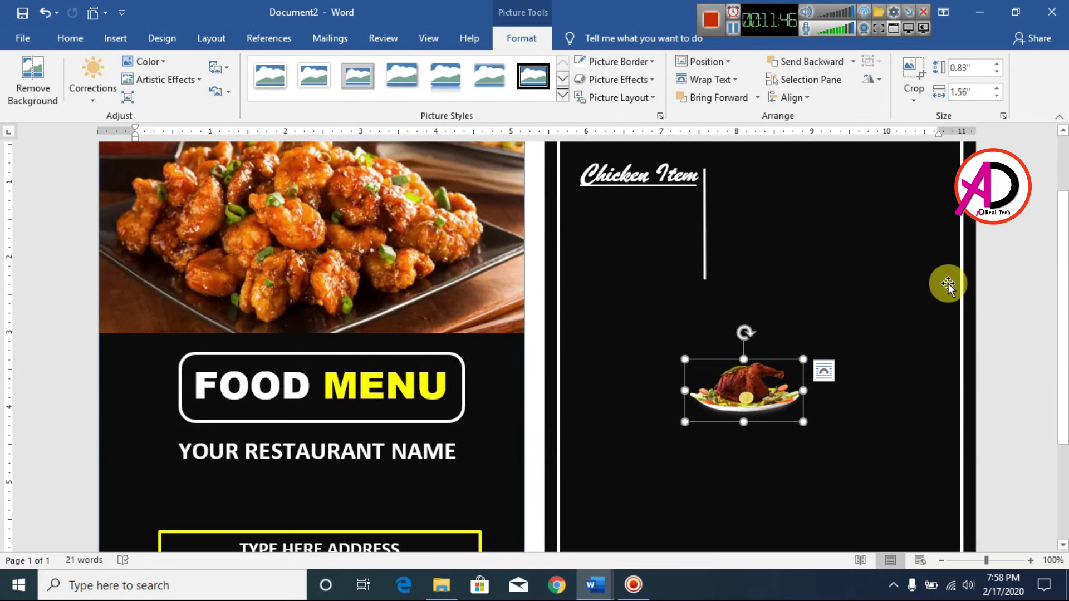
{"action": "left_click", "coordinate": [1025, 273]}
Draw a circle about 1.35" in diameter and place it directly below the Chicken Item heading.
{"action": "scroll", "coordinate": [1024, 272], "scroll_direction": "up", "scroll_amount": 2}
{"action": "left_click", "coordinate": [114, 37]}
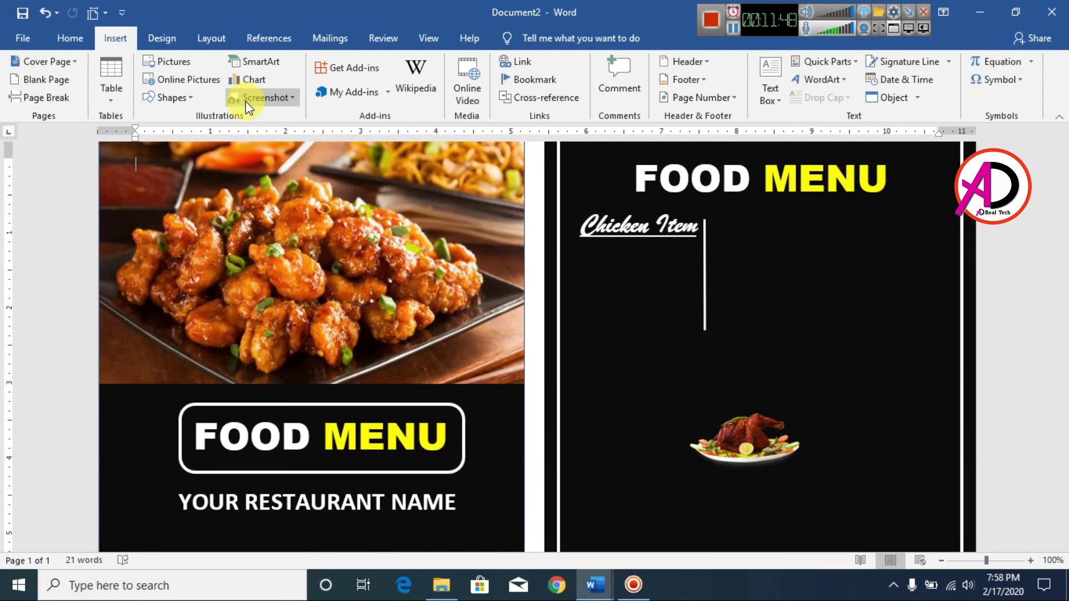
{"action": "left_click", "coordinate": [170, 98]}
{"action": "left_click", "coordinate": [212, 133]}
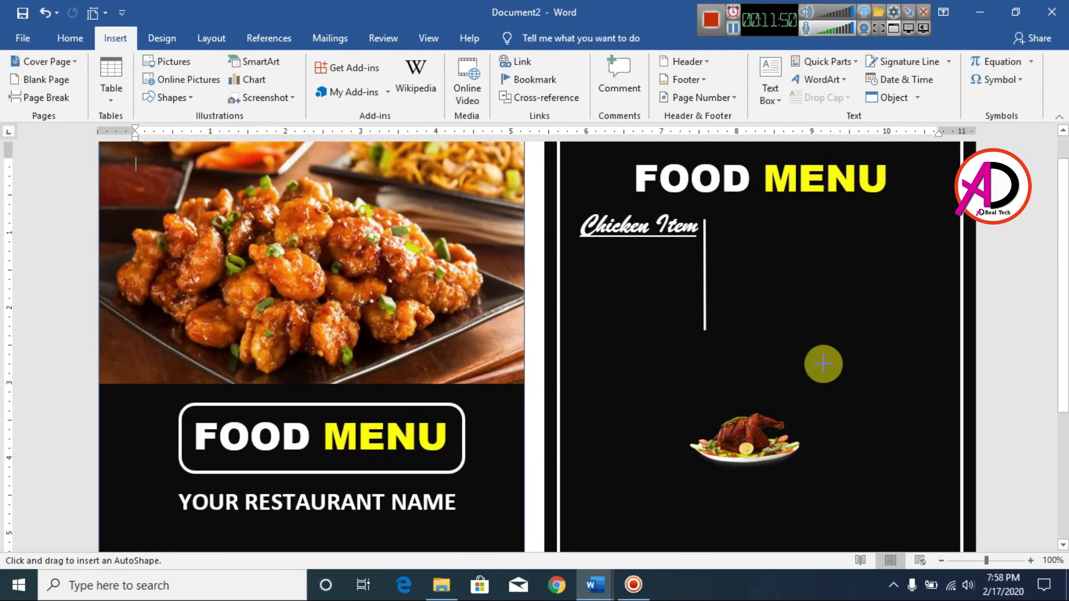
{"action": "mouse_move", "coordinate": [763, 257]}
{"action": "left_mouse_down"}
{"action": "mouse_move", "coordinate": [835, 351]}
{"action": "mouse_move", "coordinate": [850, 358]}
{"action": "mouse_move", "coordinate": [843, 337]}
{"action": "mouse_move", "coordinate": [866, 357]}
{"action": "left_mouse_up"}
{"action": "left_click_drag", "start_coordinate": [829, 313], "coordinate": [654, 301]}
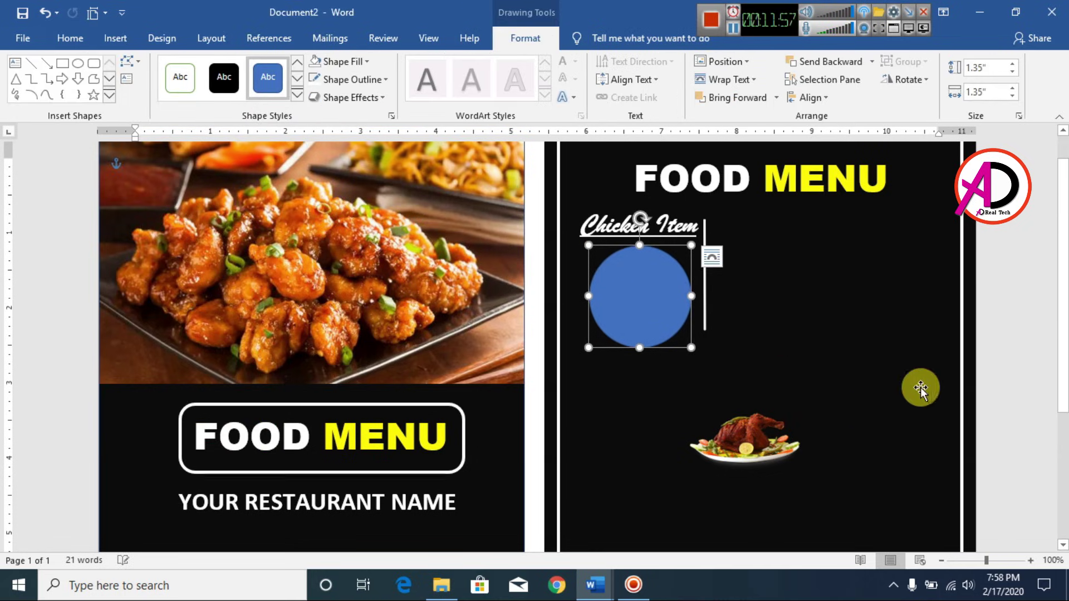
Fill the circle with white and remove its outline.
{"action": "left_click", "coordinate": [314, 61]}
{"action": "left_click", "coordinate": [336, 62]}
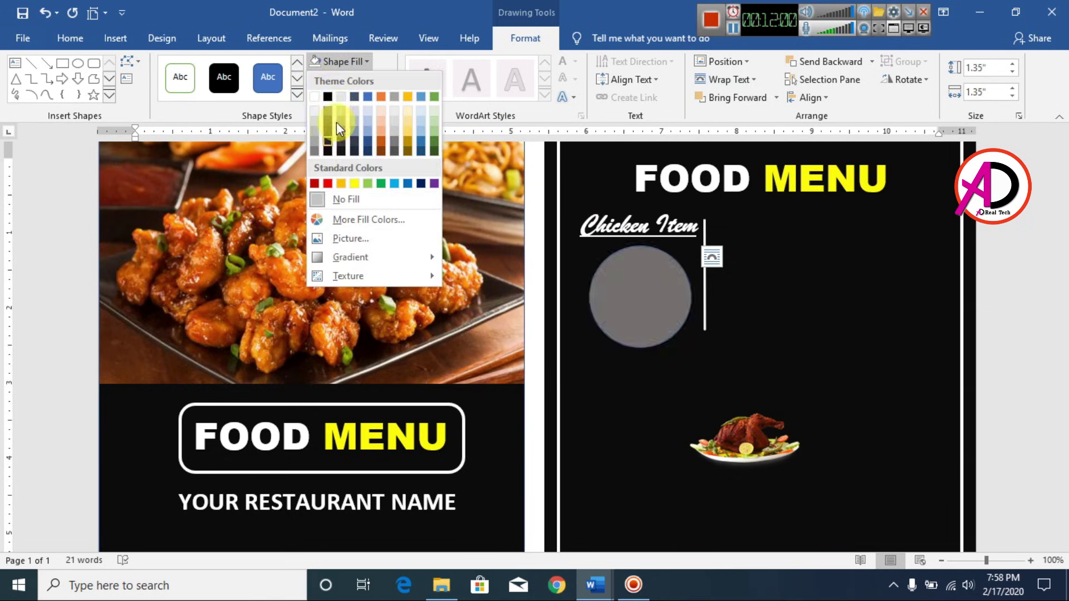
{"action": "left_click", "coordinate": [314, 96]}
{"action": "left_click", "coordinate": [341, 62]}
{"action": "left_click", "coordinate": [345, 84]}
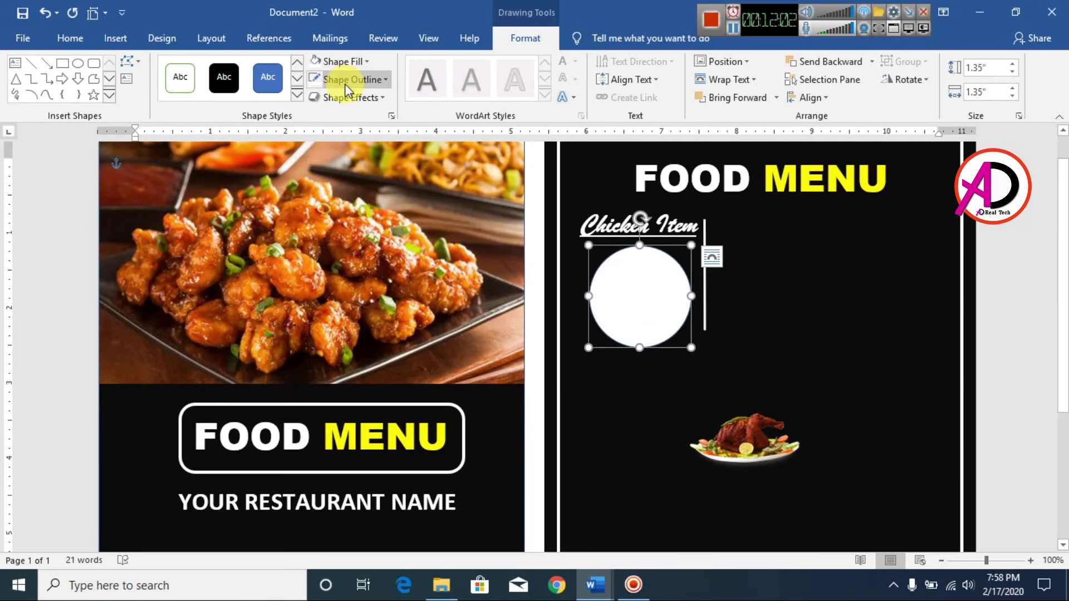
{"action": "left_click", "coordinate": [345, 84]}
{"action": "left_click", "coordinate": [329, 215]}
Move the chicken picture onto the white circle, bring it forward and shrink it to about 0.71" by 1.33".
{"action": "left_click_drag", "start_coordinate": [770, 415], "coordinate": [651, 303]}
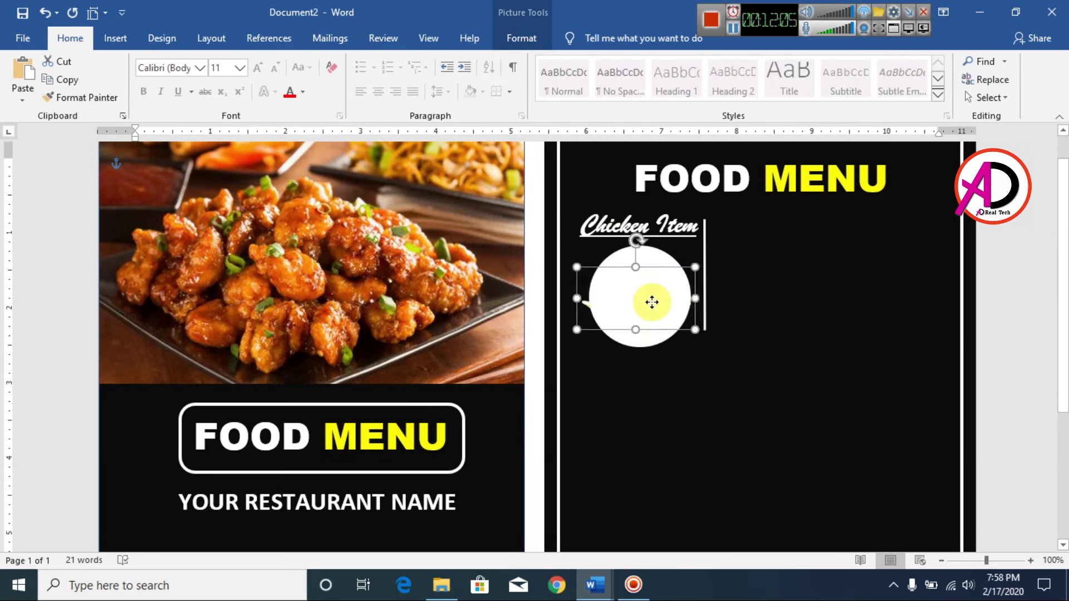
{"action": "left_click", "coordinate": [536, 37]}
{"action": "left_click", "coordinate": [720, 98]}
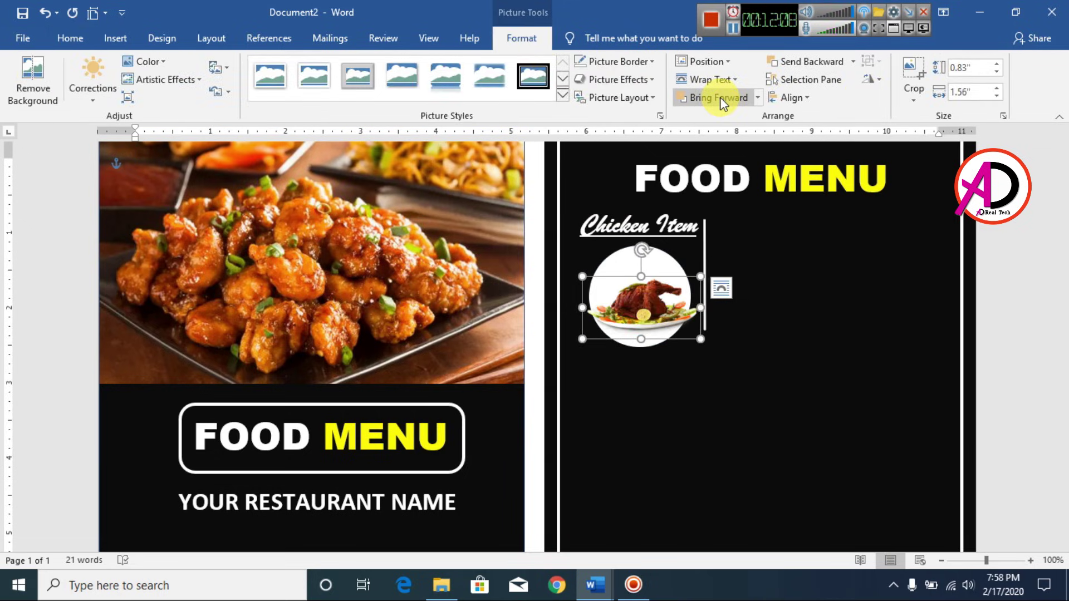
{"action": "left_click_drag", "start_coordinate": [701, 341], "coordinate": [660, 298]}
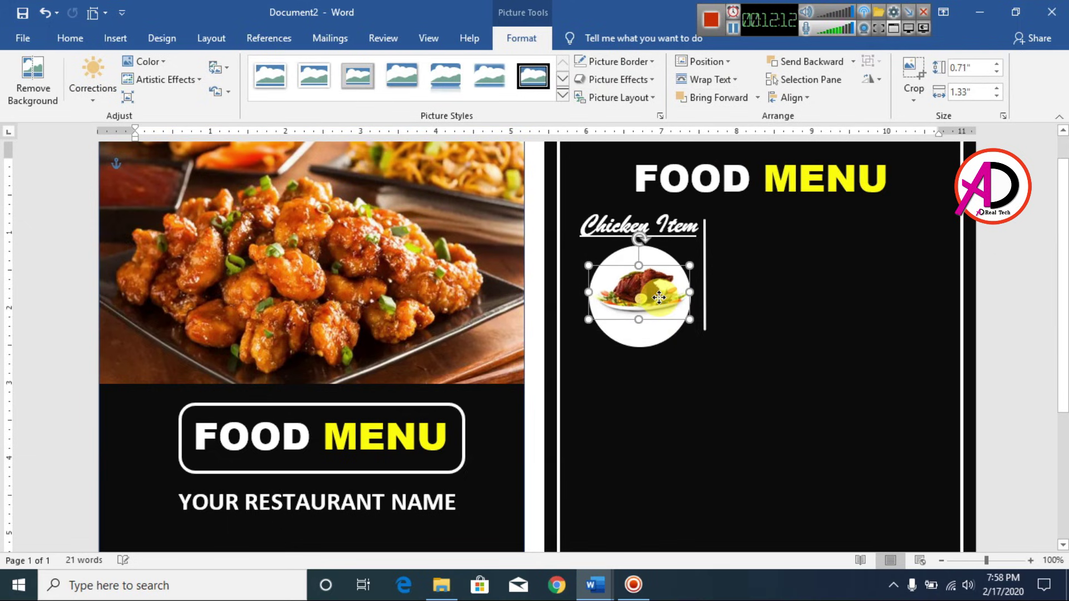
Flatten the white circle from below and above into an oval around the chicken picture and deselect it.
{"action": "left_click", "coordinate": [642, 333]}
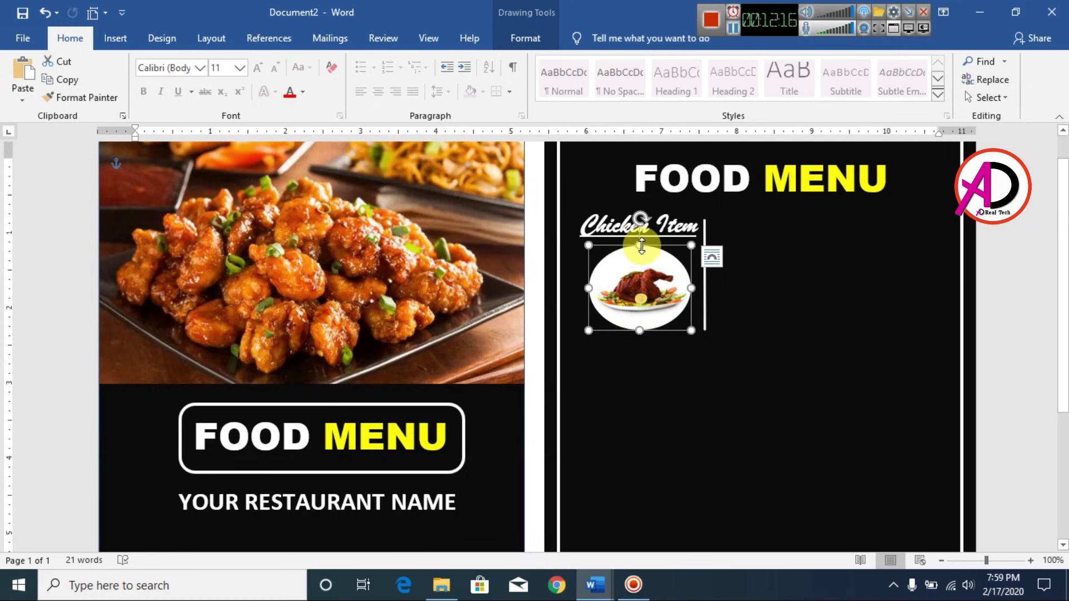
{"action": "left_click_drag", "start_coordinate": [642, 245], "coordinate": [641, 255]}
{"action": "left_click", "coordinate": [946, 381]}
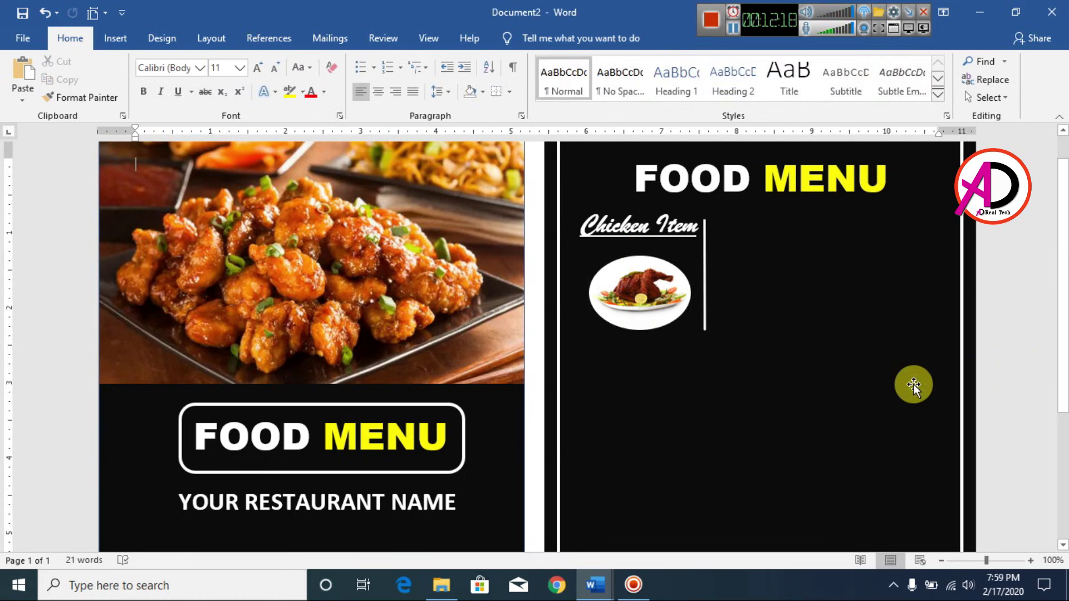
Duplicate the white oval and place the copy in the empty area near the frame's right edge.
{"action": "scroll", "coordinate": [840, 379], "scroll_direction": "down", "scroll_amount": 5}
{"action": "scroll", "coordinate": [617, 218], "scroll_direction": "up", "scroll_amount": 2}
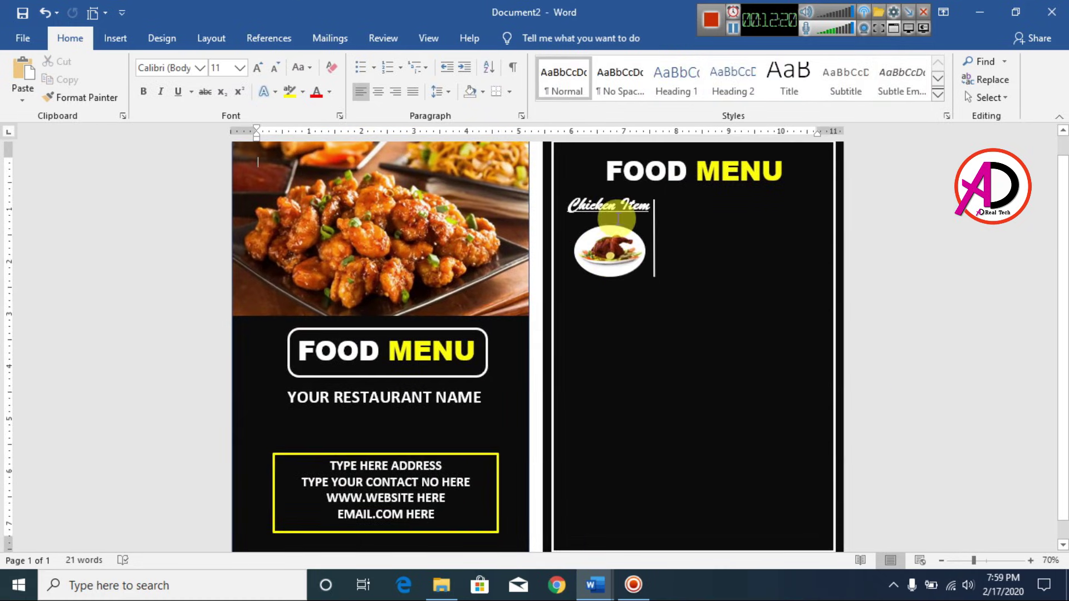
{"action": "scroll", "coordinate": [803, 352], "scroll_direction": "up", "scroll_amount": 4}
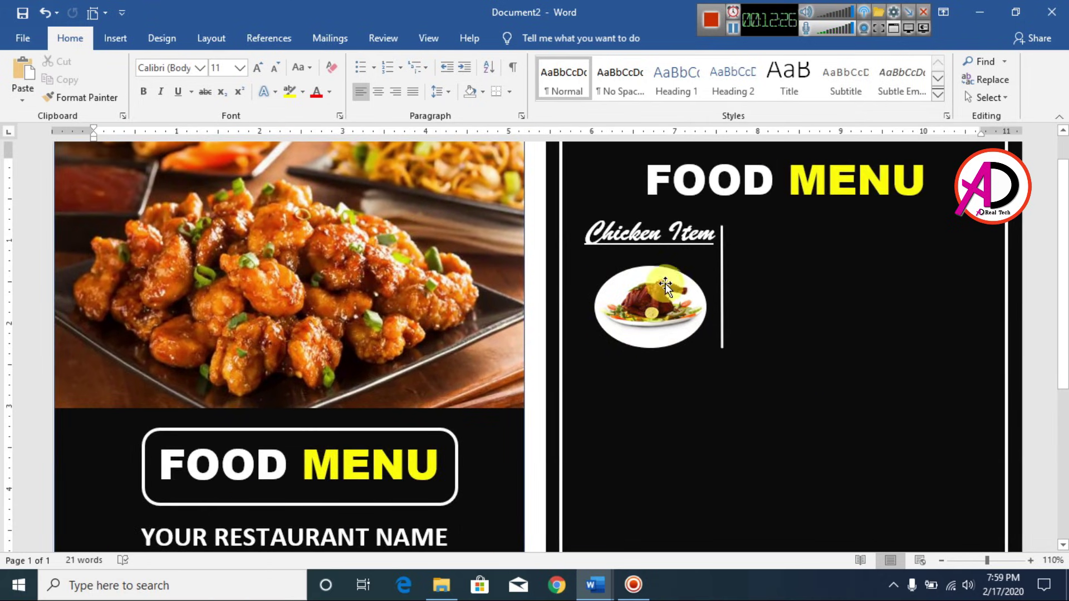
{"action": "left_click", "coordinate": [688, 281]}
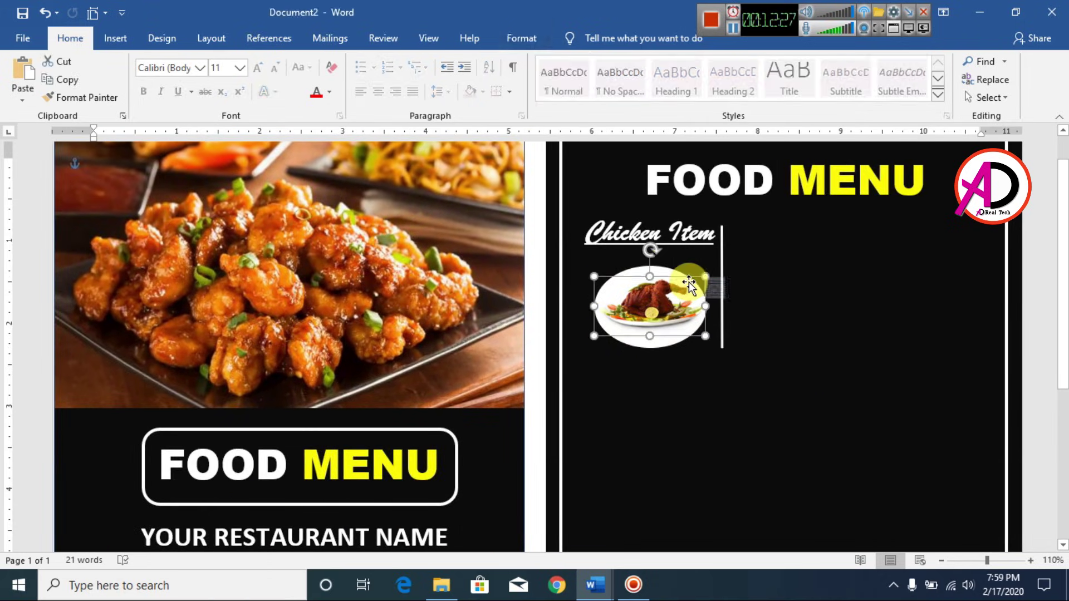
{"action": "left_click", "coordinate": [647, 343]}
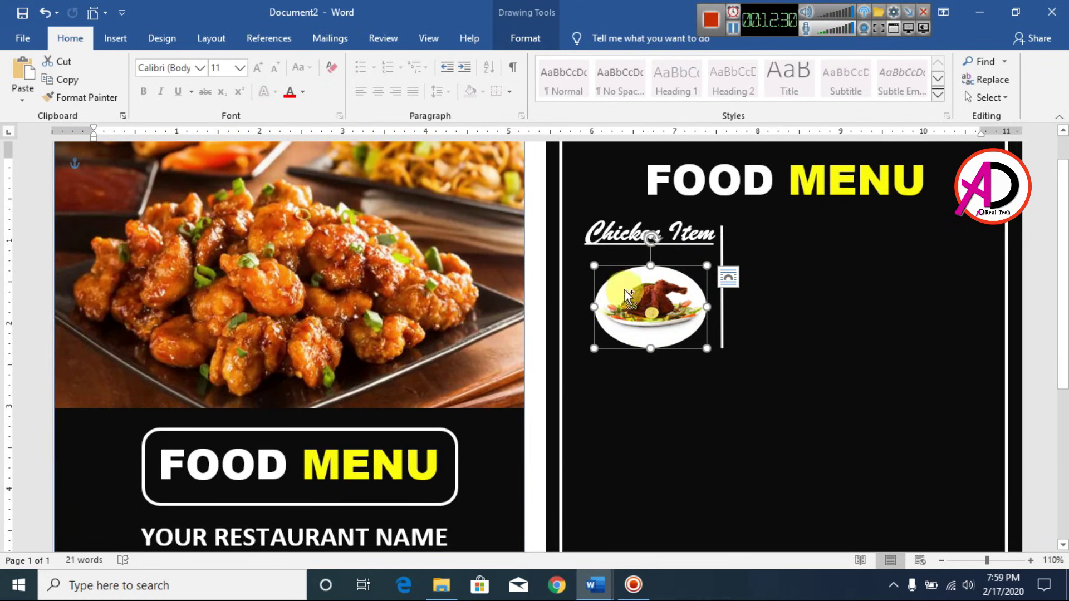
{"action": "key", "text": "ctrl+d"}
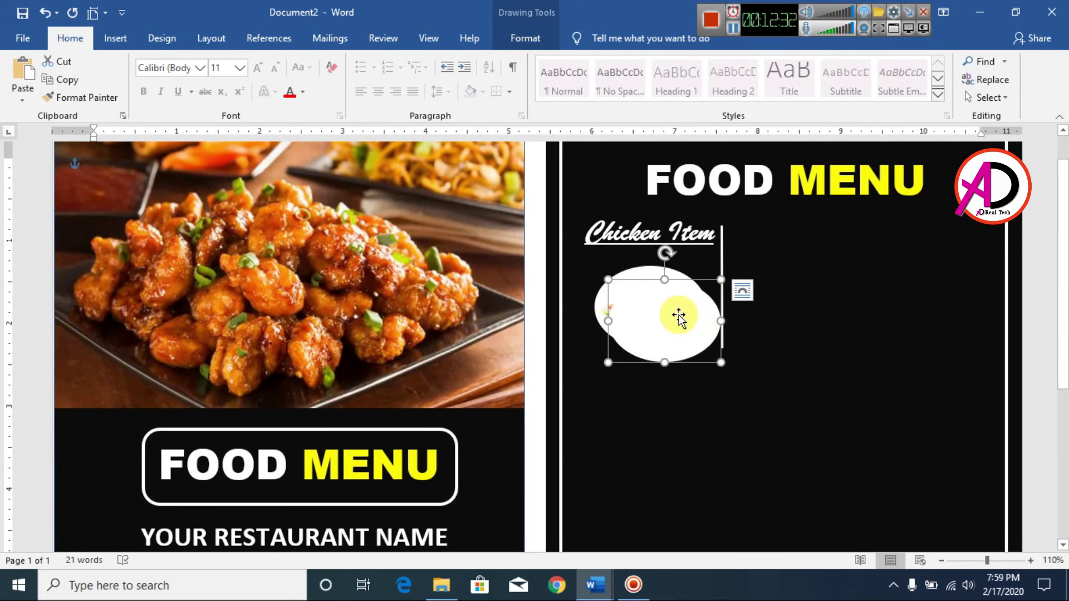
{"action": "left_click_drag", "start_coordinate": [679, 316], "coordinate": [939, 430]}
{"action": "left_click", "coordinate": [1045, 364]}
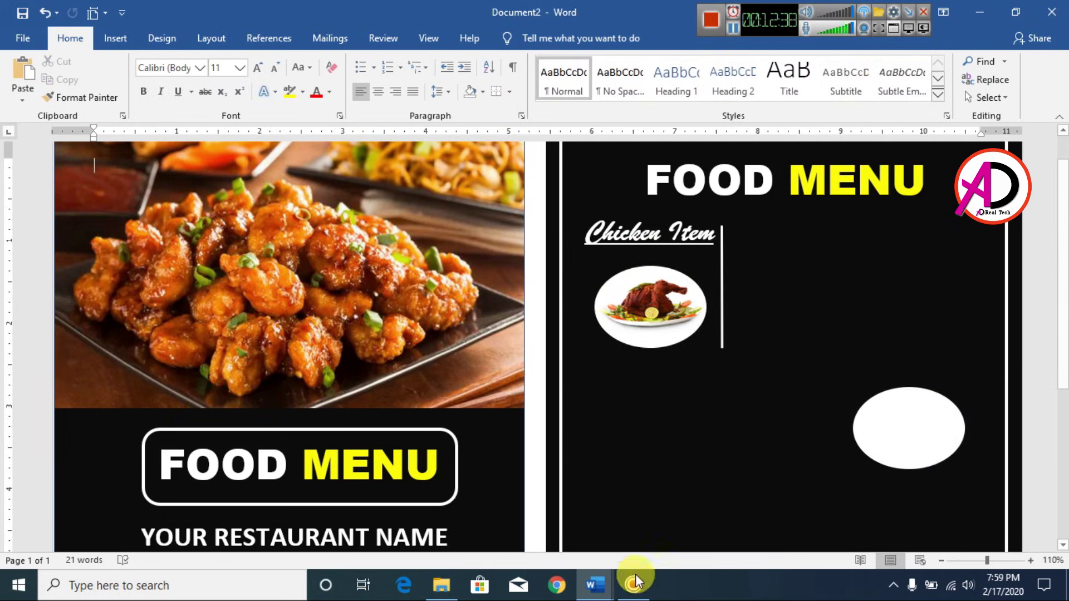
Switch to the Menu Item document and copy the dishes from Chicken Chilly to Chicken Tandoori with their prices.
{"action": "left_click", "coordinate": [594, 585]}
{"action": "left_click", "coordinate": [432, 530]}
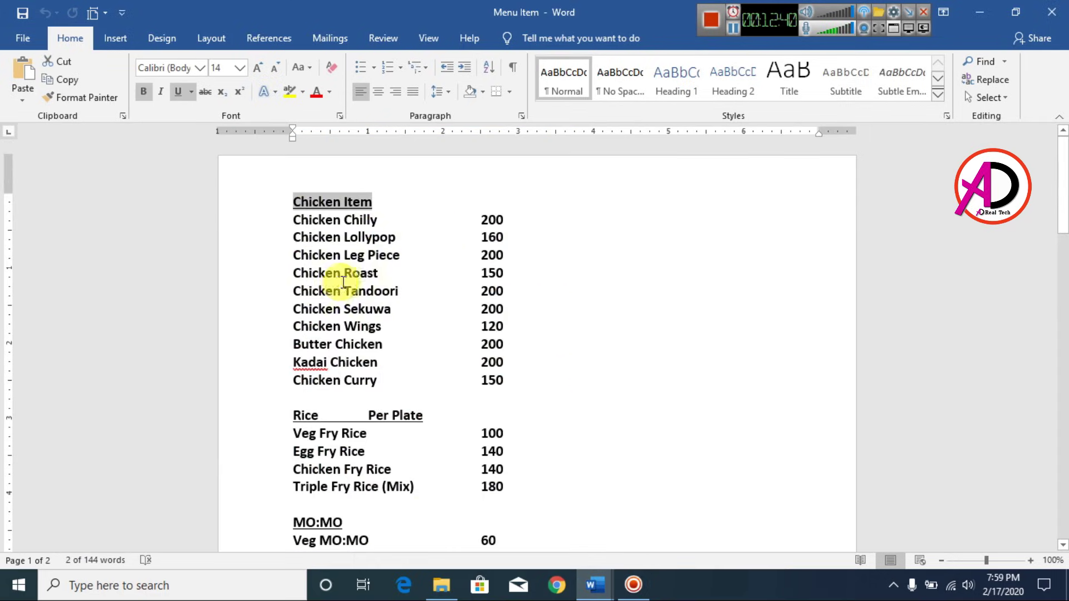
{"action": "left_click_drag", "start_coordinate": [299, 219], "coordinate": [509, 298]}
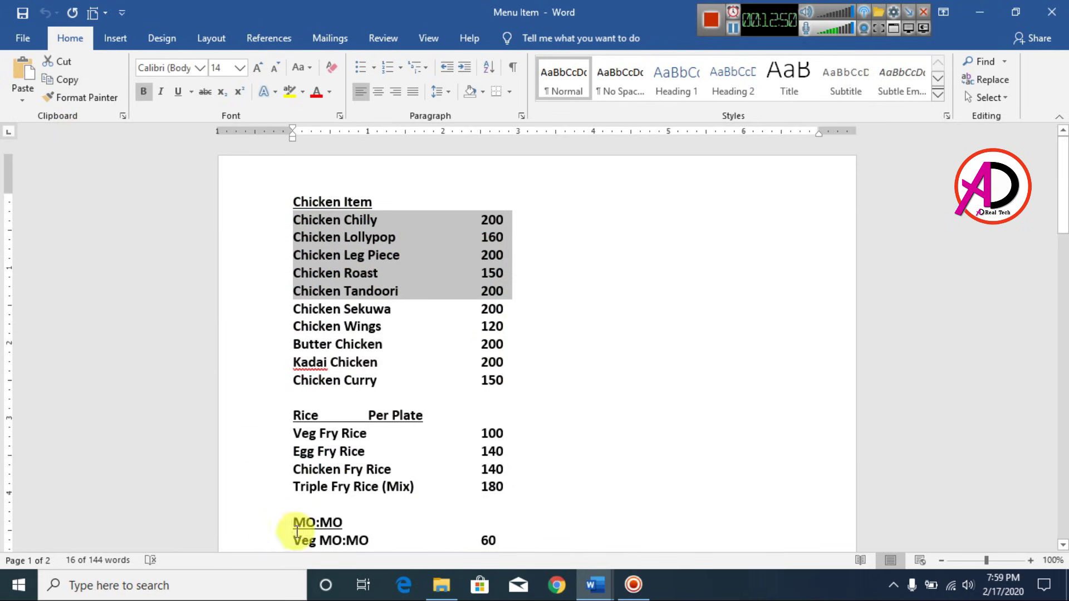
Return to Document2, draw a text box about 3" by 1.61" right of the vertical divider and paste the copied dishes into it.
{"action": "mouse_move", "coordinate": [594, 584]}
{"action": "left_click", "coordinate": [687, 506]}
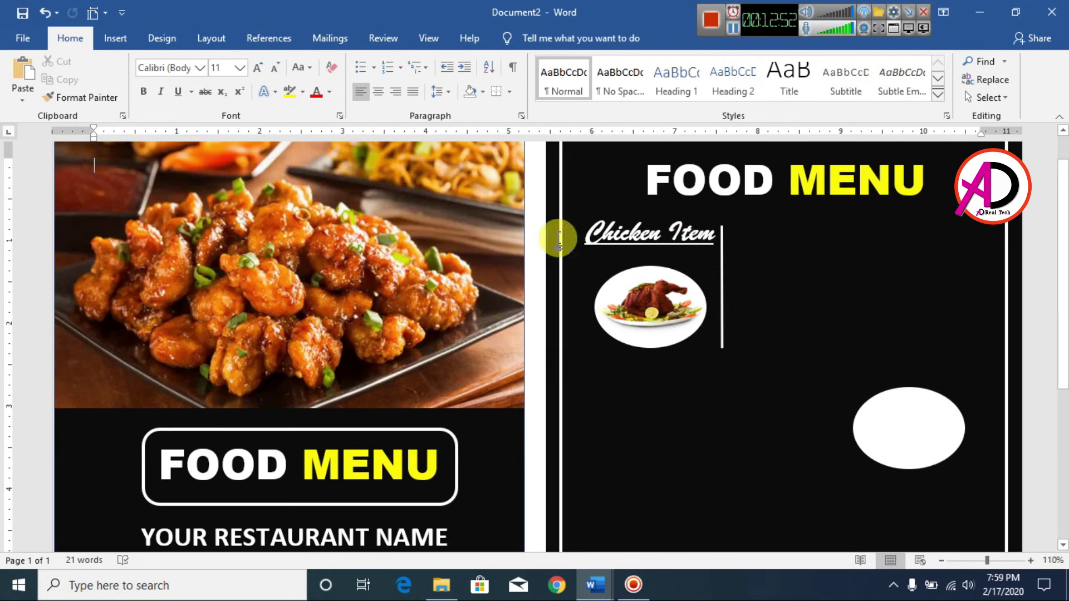
{"action": "left_click", "coordinate": [114, 38]}
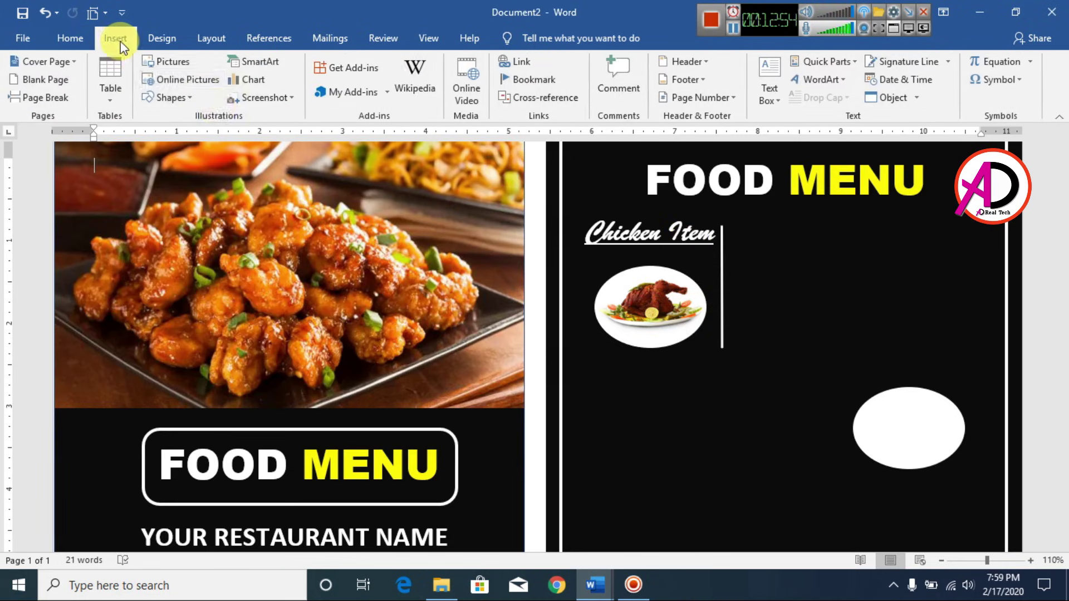
{"action": "left_click", "coordinate": [172, 98]}
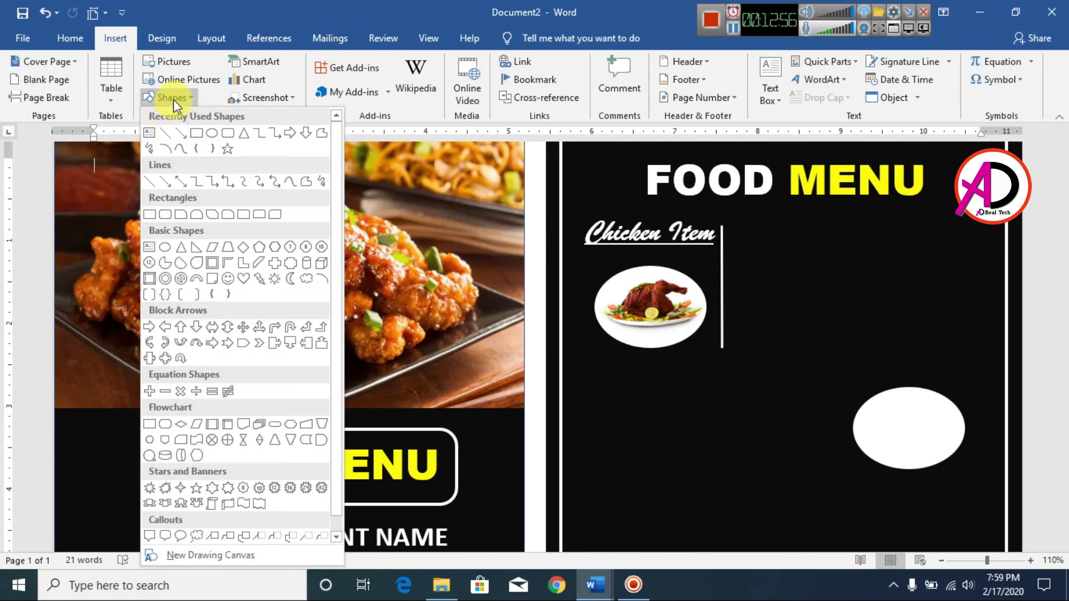
{"action": "left_click", "coordinate": [147, 133]}
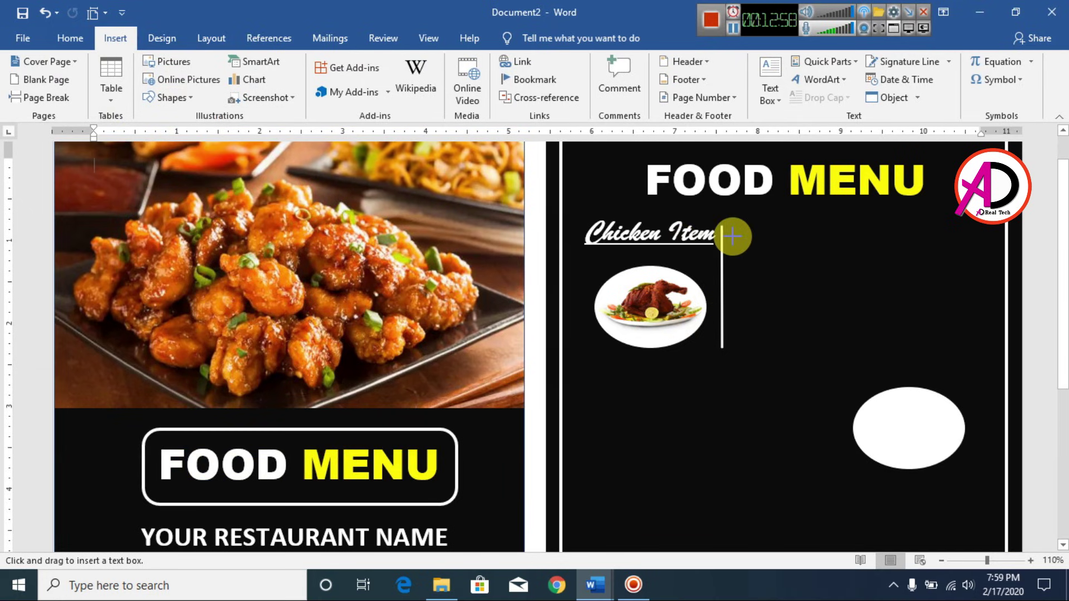
{"action": "mouse_move", "coordinate": [733, 228]}
{"action": "left_mouse_down"}
{"action": "mouse_move", "coordinate": [880, 324]}
{"action": "mouse_move", "coordinate": [982, 359]}
{"action": "left_mouse_up"}
{"action": "key", "text": "ctrl+v"}
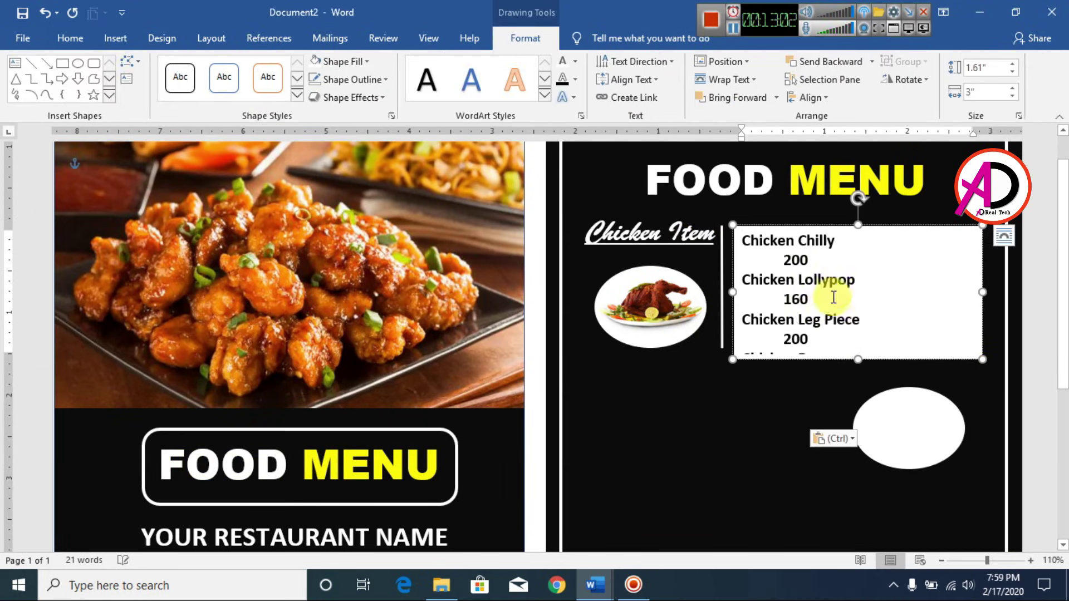
Widen the dish list's text box to about 3.12", nudge it slightly upward and shorten it to fit the five lines.
{"action": "left_click_drag", "start_coordinate": [982, 292], "coordinate": [993, 292]}
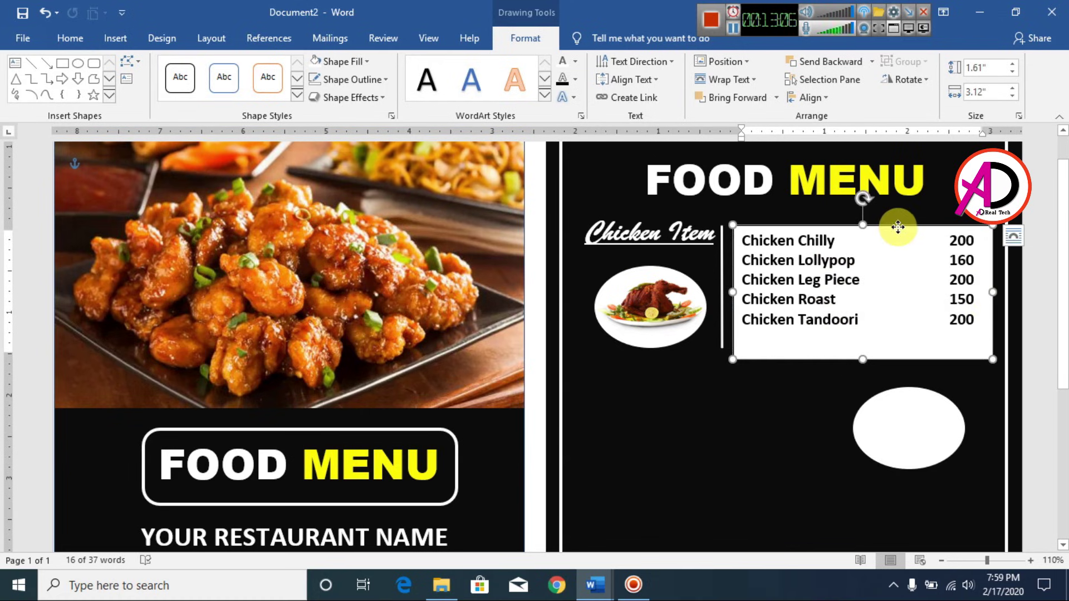
{"action": "left_click_drag", "start_coordinate": [899, 226], "coordinate": [895, 222]}
{"action": "left_click_drag", "start_coordinate": [862, 355], "coordinate": [862, 336]}
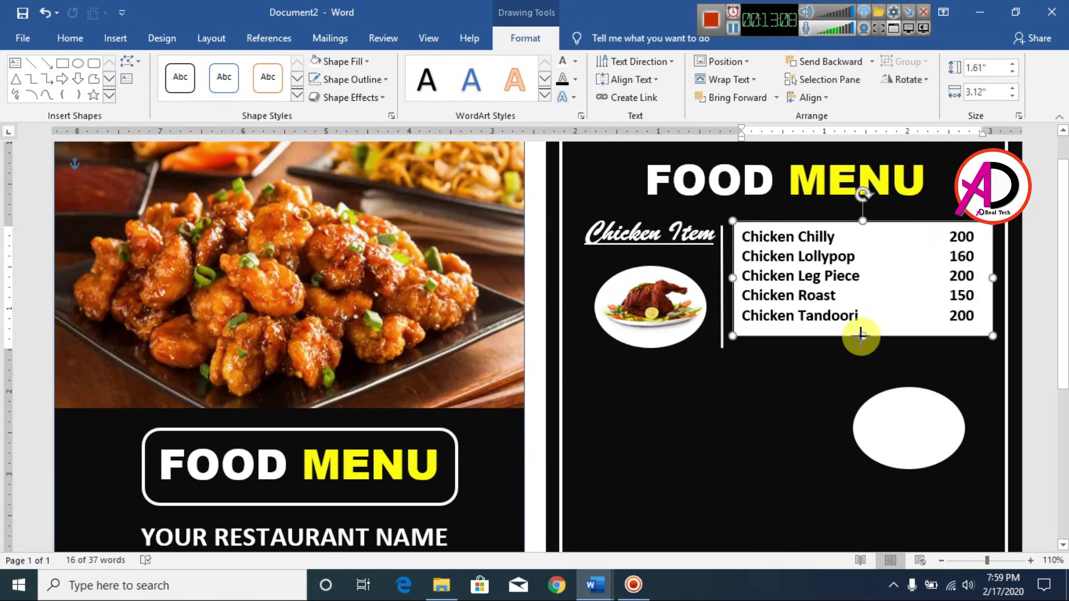
Nudge the chicken dish list's text box slightly down and colour all of its text white.
{"action": "left_click_drag", "start_coordinate": [894, 225], "coordinate": [893, 230]}
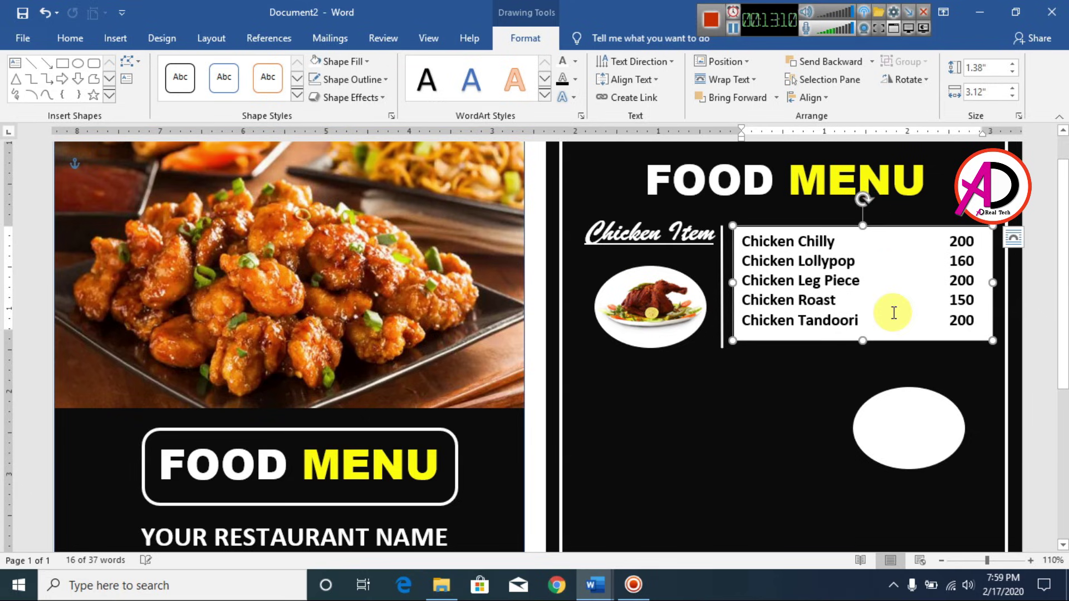
{"action": "left_click_drag", "start_coordinate": [876, 317], "coordinate": [746, 241]}
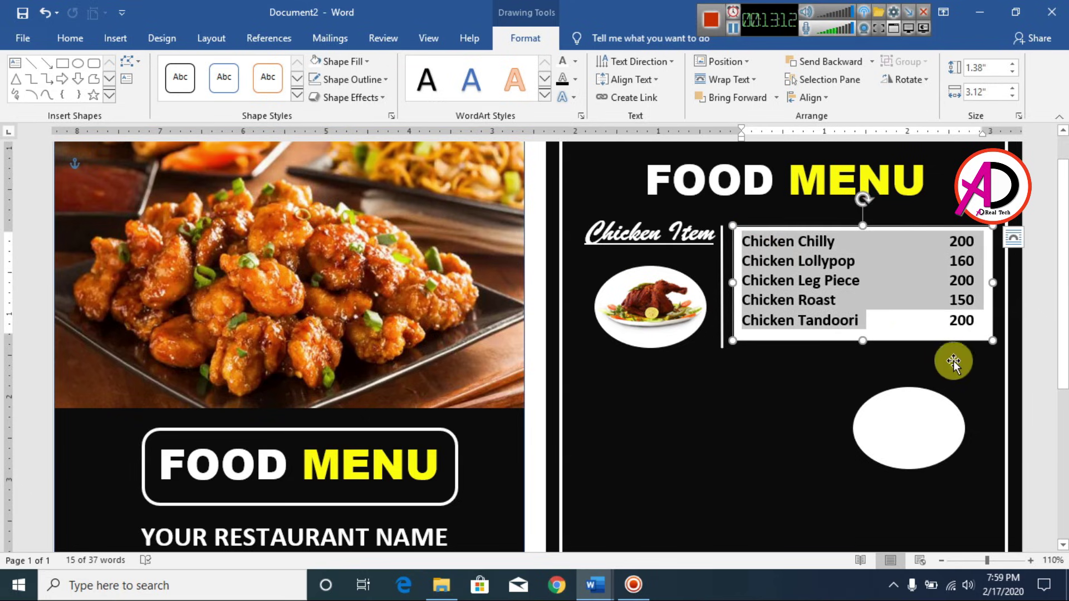
{"action": "left_click", "coordinate": [967, 326]}
{"action": "key", "text": "ctrl+a"}
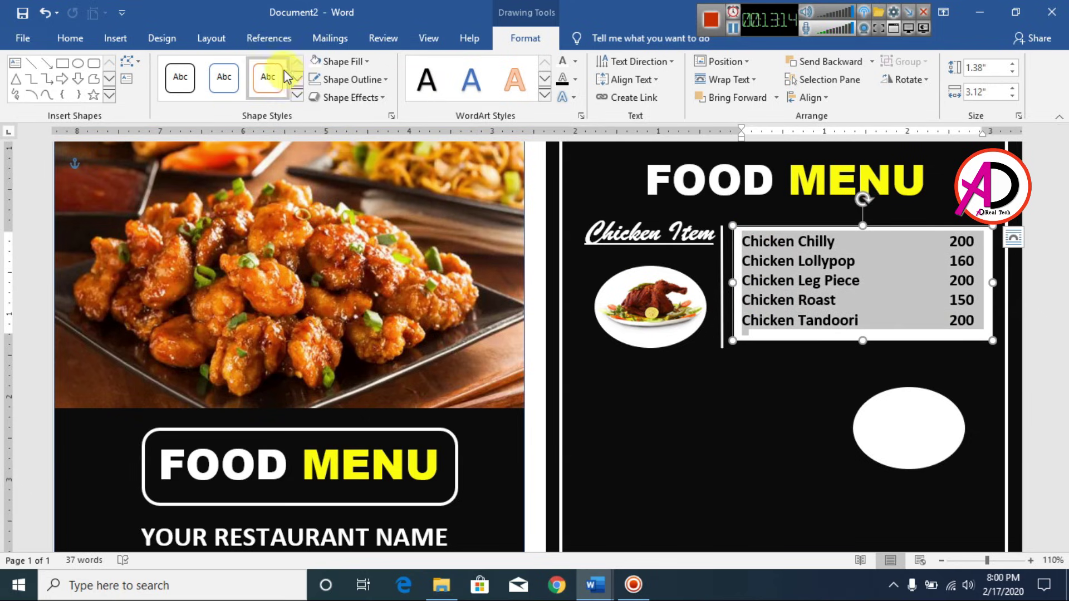
{"action": "left_click", "coordinate": [563, 62]}
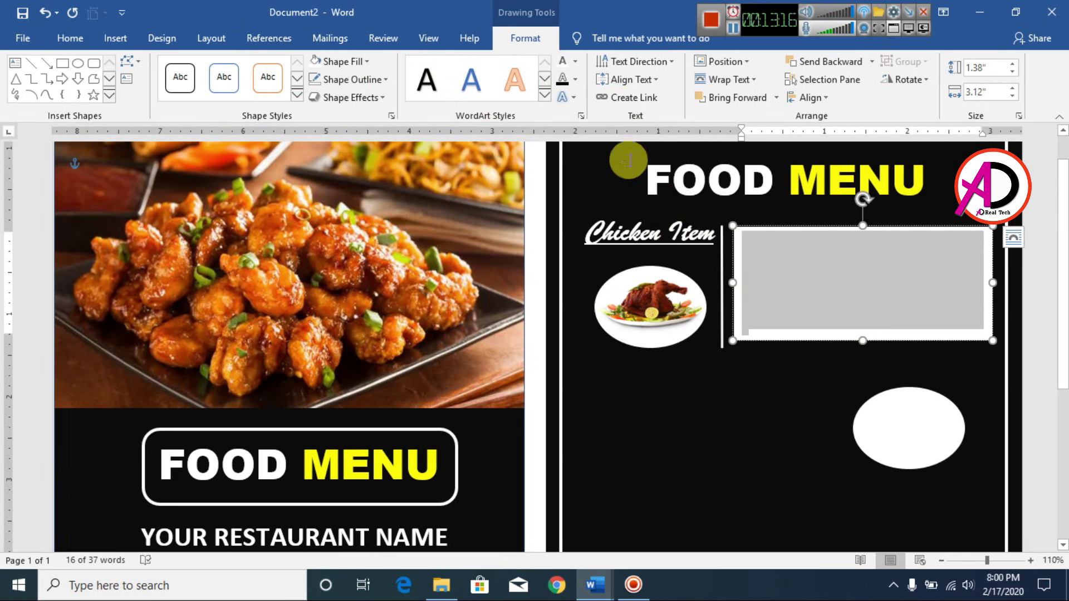
Remove the fill from the chicken dish list's text box so the dark page shows behind the text.
{"action": "left_click", "coordinate": [336, 59]}
{"action": "left_click", "coordinate": [339, 195]}
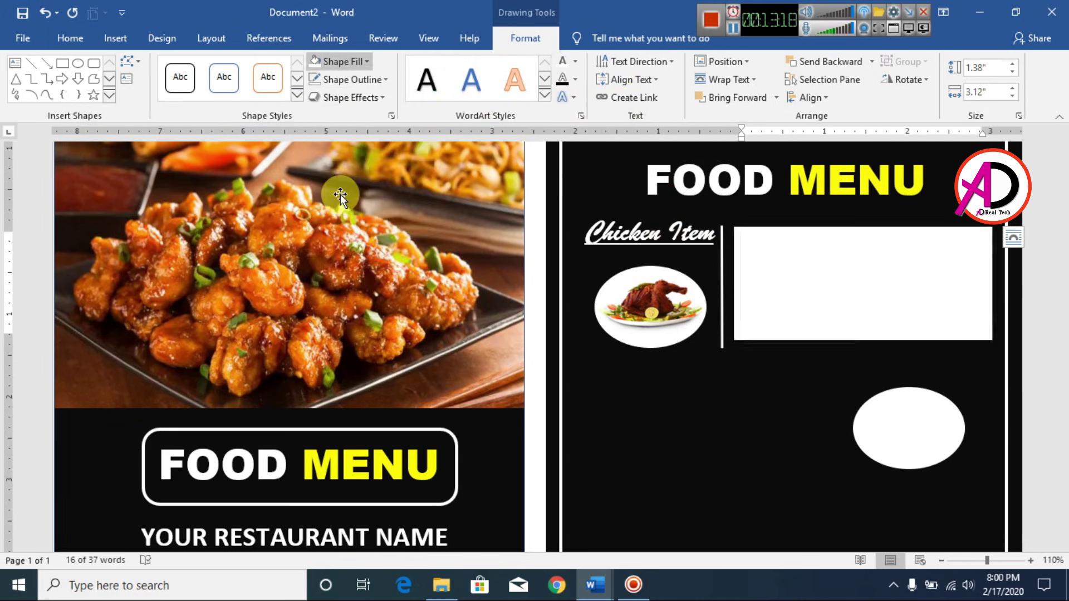
{"action": "left_click", "coordinate": [348, 81]}
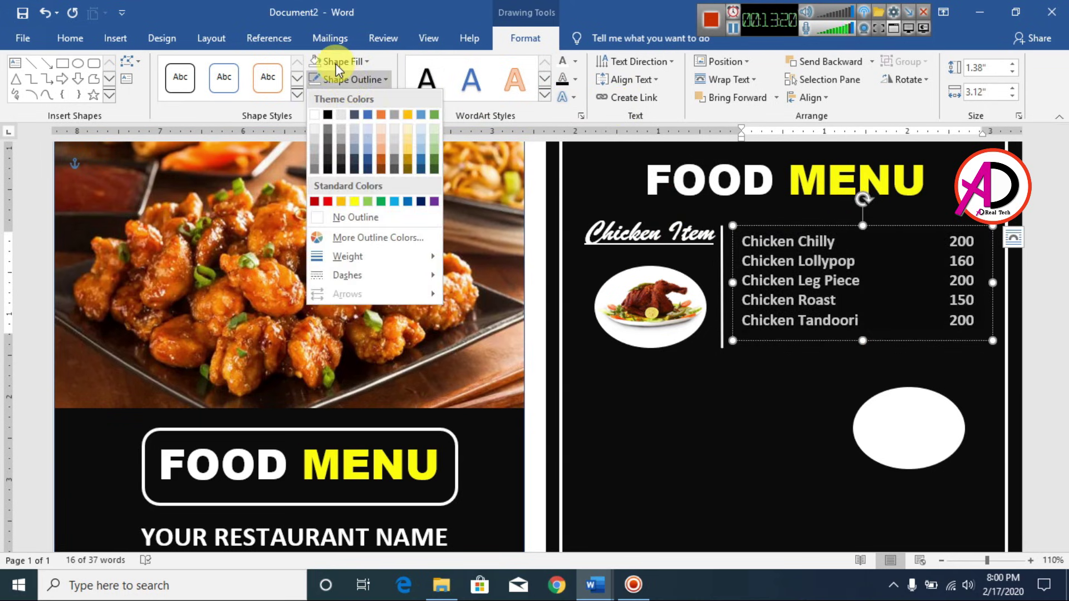
{"action": "left_click", "coordinate": [337, 63]}
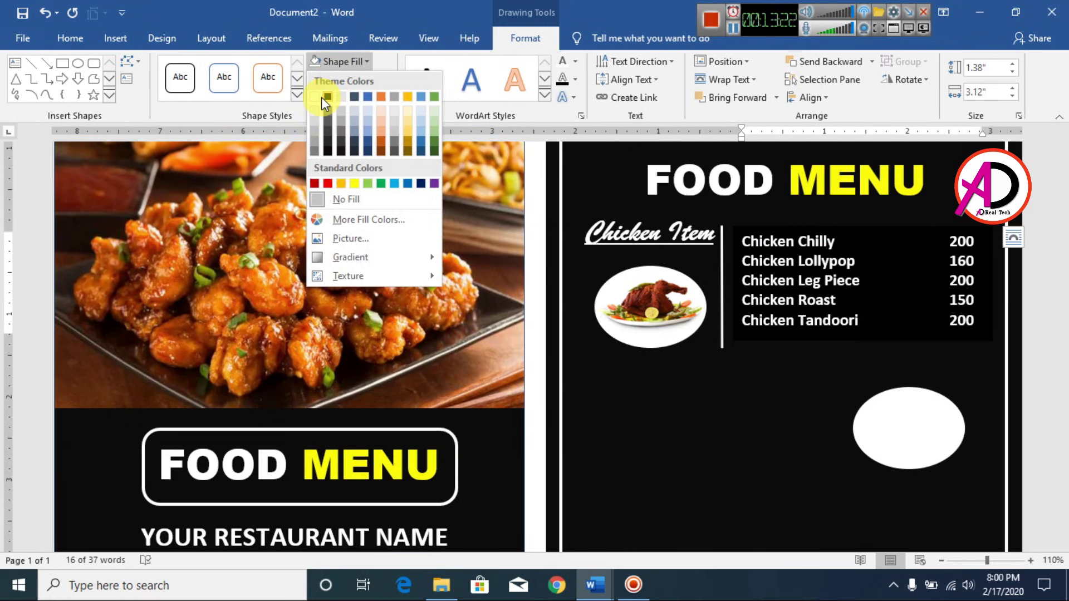
{"action": "left_click", "coordinate": [348, 200]}
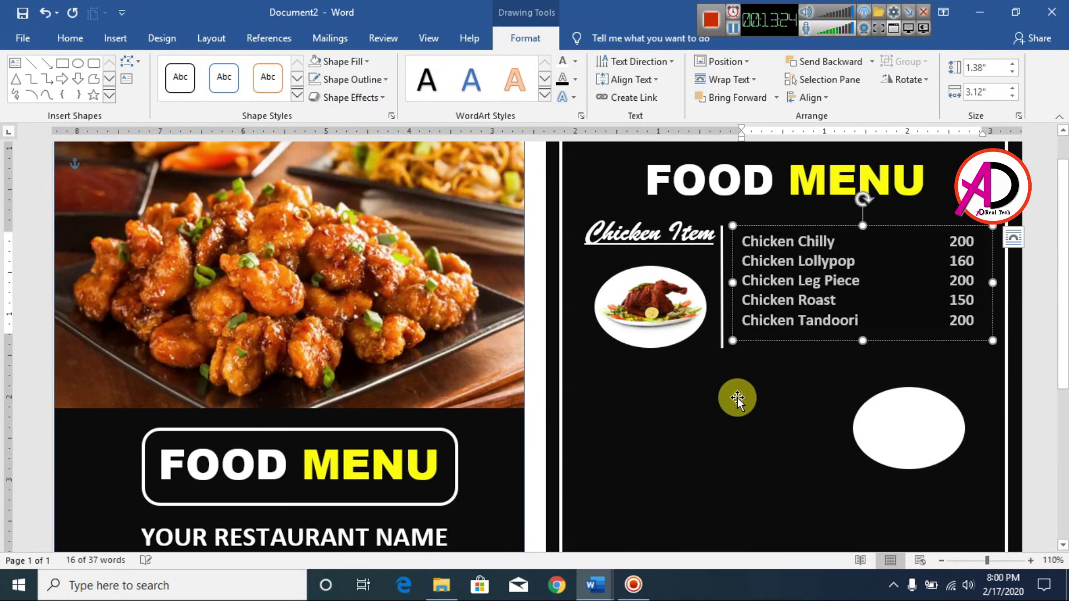
{"action": "left_click", "coordinate": [892, 376]}
Switch to the Menu Item document and copy the Rice Per Plate heading line.
{"action": "scroll", "coordinate": [849, 379], "scroll_direction": "down", "scroll_amount": 3}
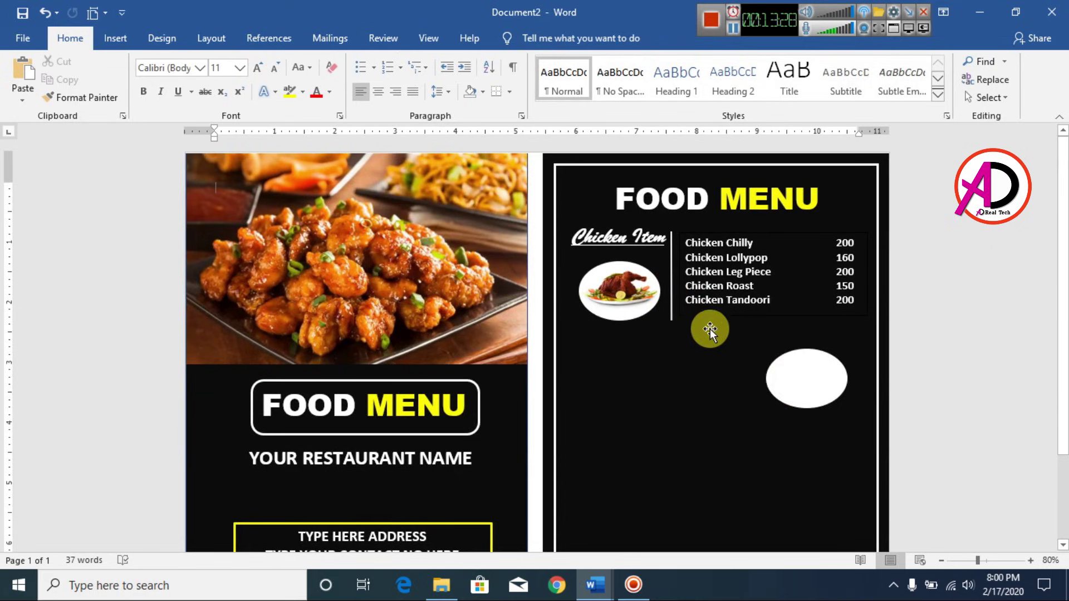
{"action": "scroll", "coordinate": [812, 404], "scroll_direction": "down", "scroll_amount": 1}
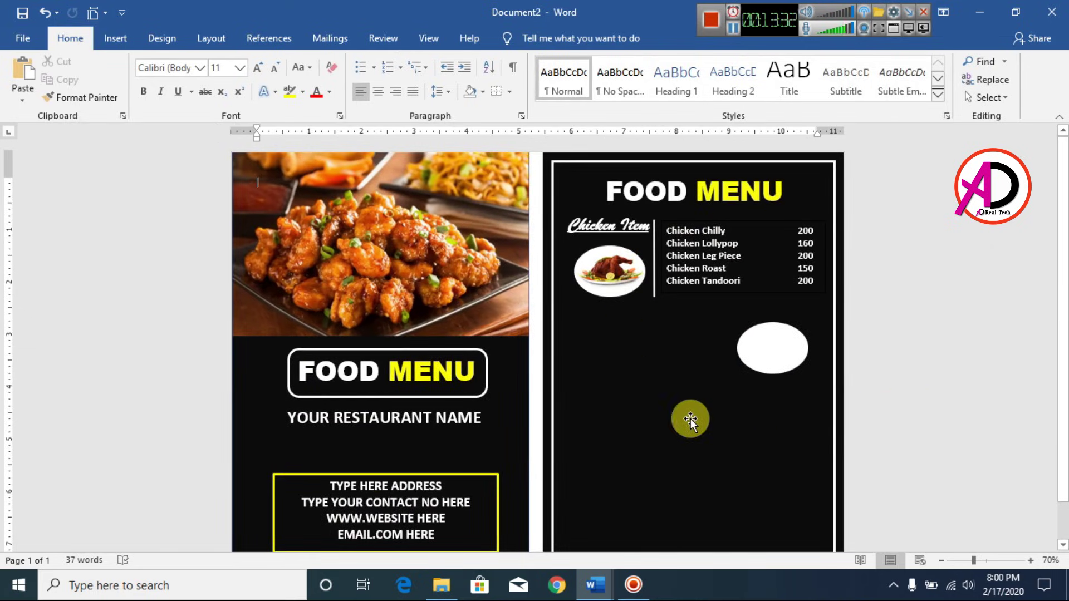
{"action": "scroll", "coordinate": [663, 516], "scroll_direction": "up", "scroll_amount": 2}
{"action": "mouse_move", "coordinate": [594, 585]}
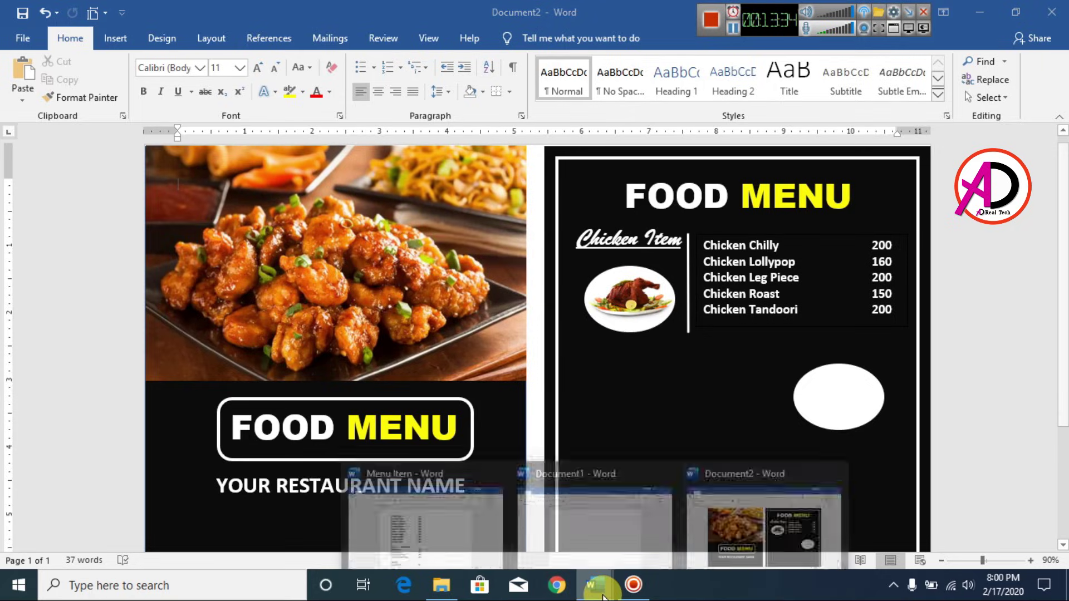
{"action": "left_click", "coordinate": [476, 509]}
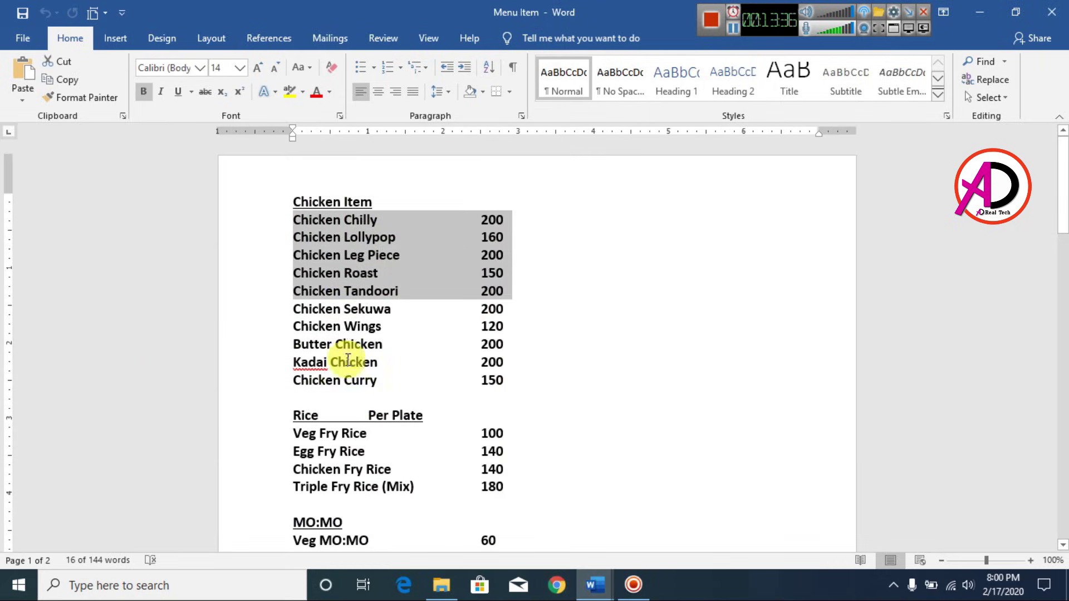
{"action": "left_click", "coordinate": [357, 404]}
{"action": "scroll", "coordinate": [357, 404], "scroll_direction": "down", "scroll_amount": 2}
{"action": "left_click_drag", "start_coordinate": [294, 303], "coordinate": [425, 302]}
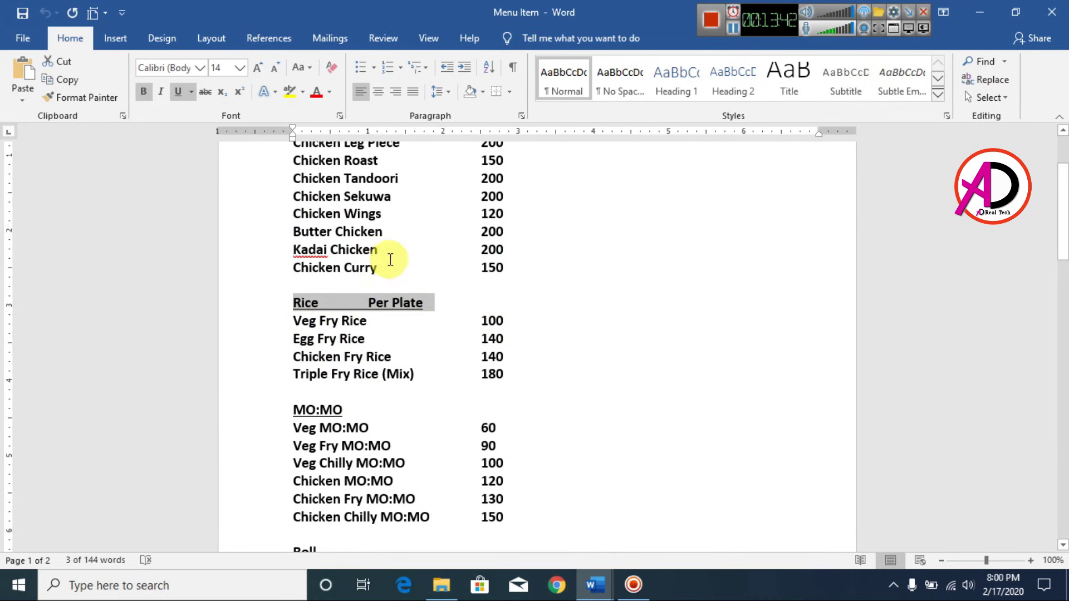
Return to Document2 and move the empty white oval slightly down.
{"action": "left_click", "coordinate": [594, 582]}
{"action": "left_click", "coordinate": [776, 517]}
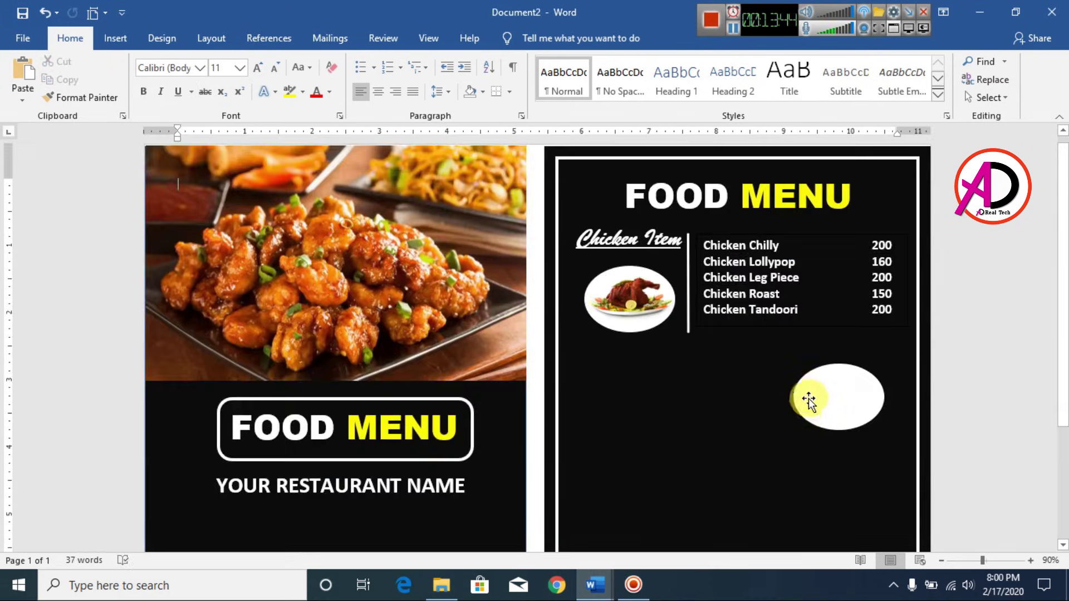
{"action": "scroll", "coordinate": [817, 399], "scroll_direction": "down", "scroll_amount": 1}
{"action": "scroll", "coordinate": [818, 399], "scroll_direction": "up", "scroll_amount": 1}
{"action": "left_click", "coordinate": [839, 403]}
{"action": "left_click_drag", "start_coordinate": [838, 403], "coordinate": [838, 414]}
Duplicate the Chicken Item heading and place the copy just above the empty white oval.
{"action": "left_click", "coordinate": [637, 227]}
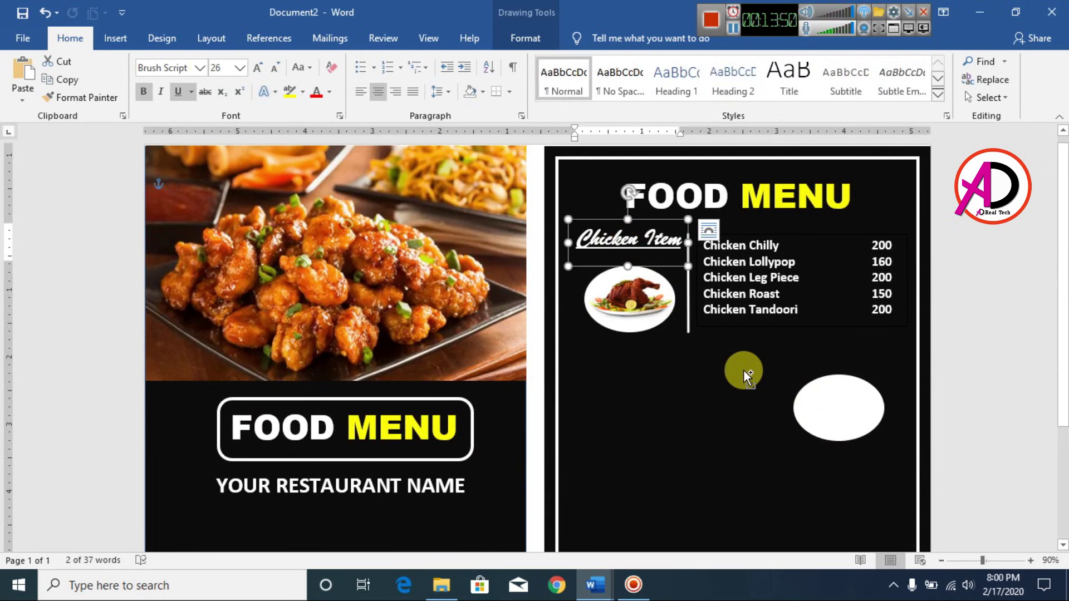
{"action": "key", "text": "ctrl+c"}
{"action": "key", "text": "ctrl+v"}
{"action": "left_click_drag", "start_coordinate": [716, 232], "coordinate": [874, 332]}
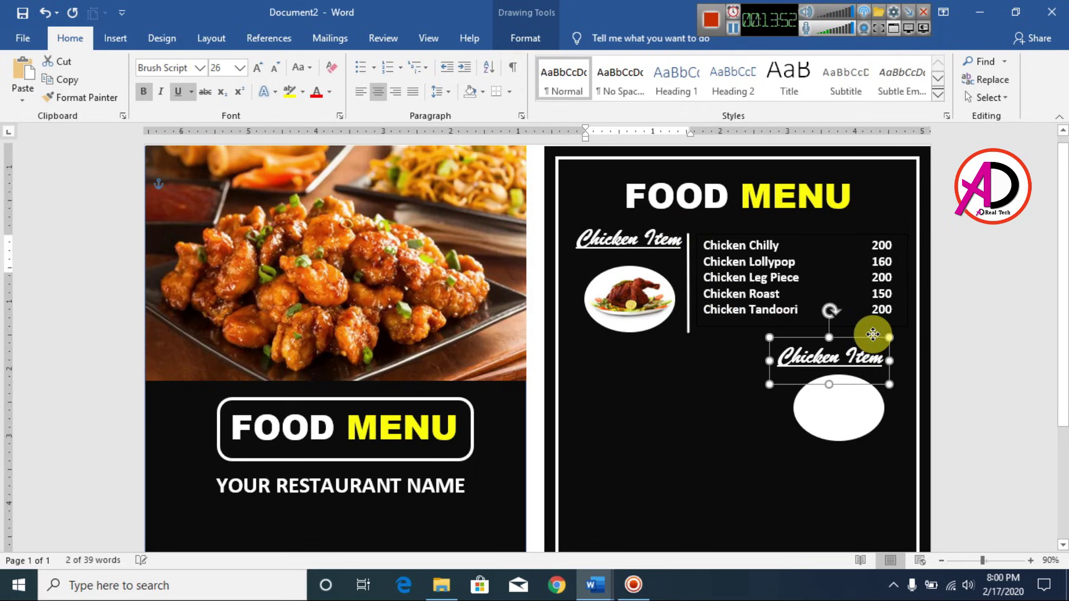
Replace the duplicated heading's text with the Rice Per Plate line from the Menu Item document.
{"action": "key", "text": "ctrl+z"}
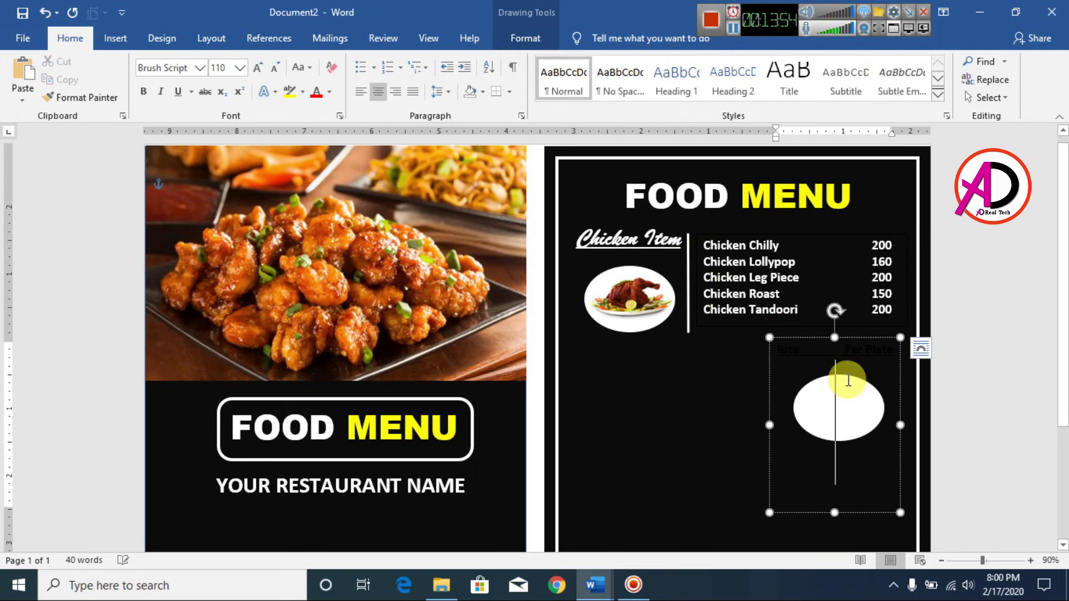
{"action": "key", "text": "ctrl+z"}
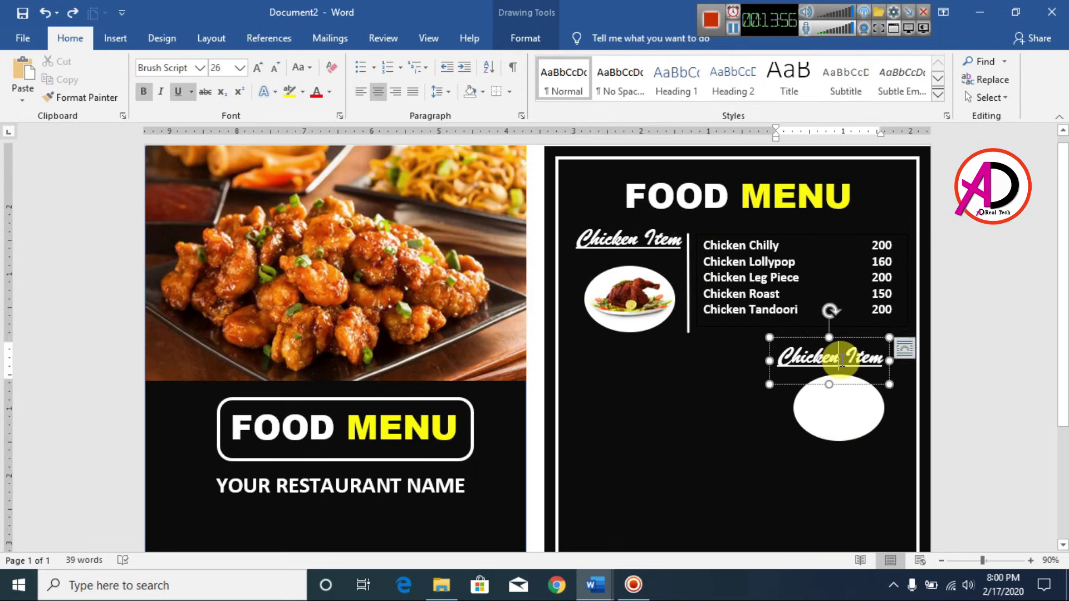
{"action": "key", "text": "ctrl+y"}
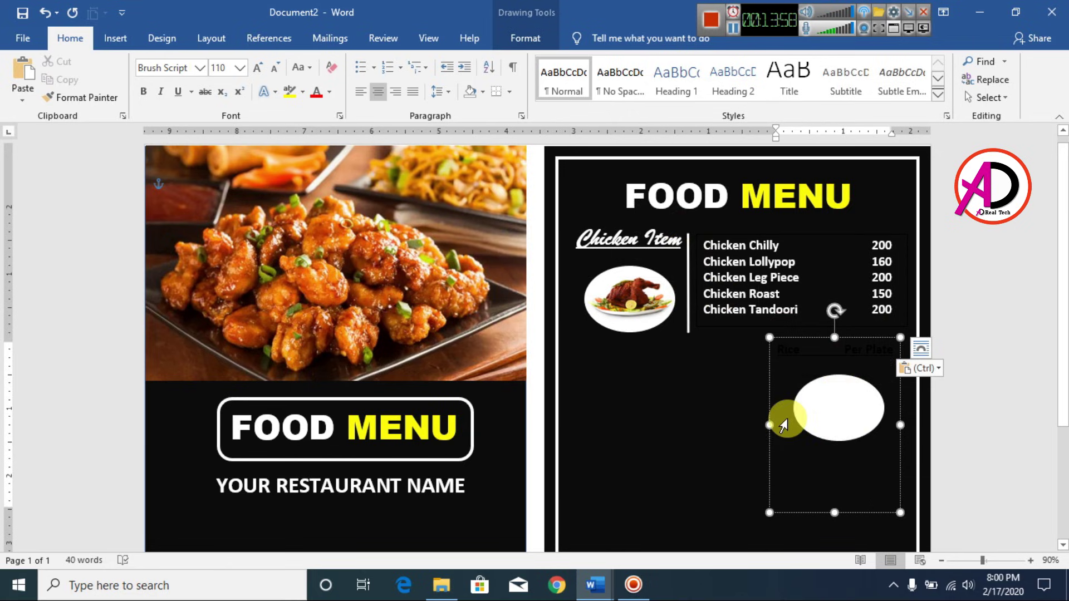
Reduce the empty line under Rice Per Plate to 16 pt and shorten the text box to fit one line.
{"action": "left_click", "coordinate": [273, 68]}
{"action": "left_click", "coordinate": [273, 68]}
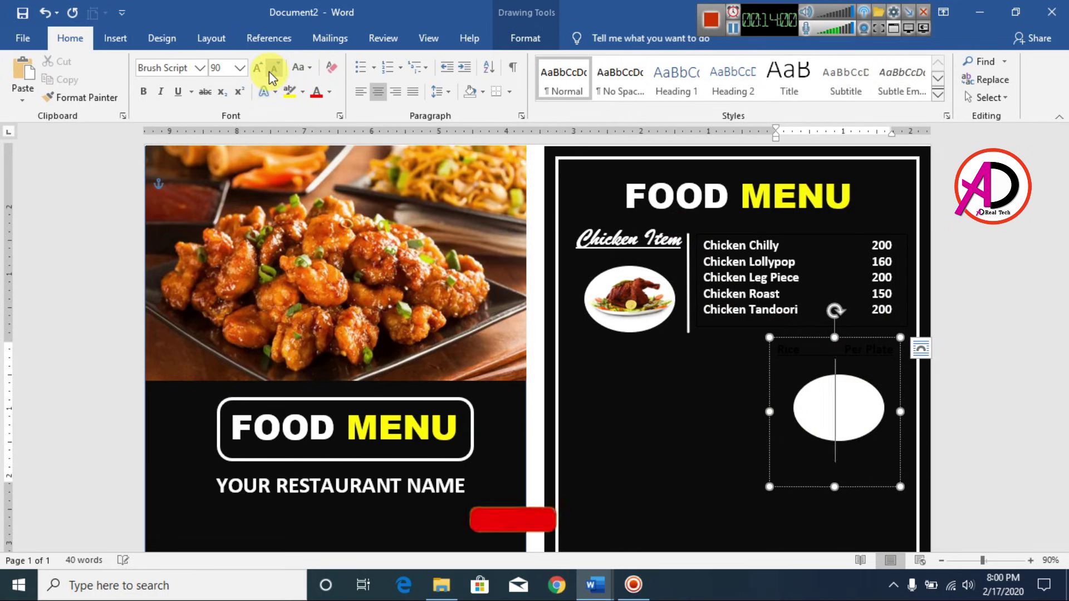
{"action": "left_click", "coordinate": [272, 68]}
{"action": "left_click", "coordinate": [271, 71]}
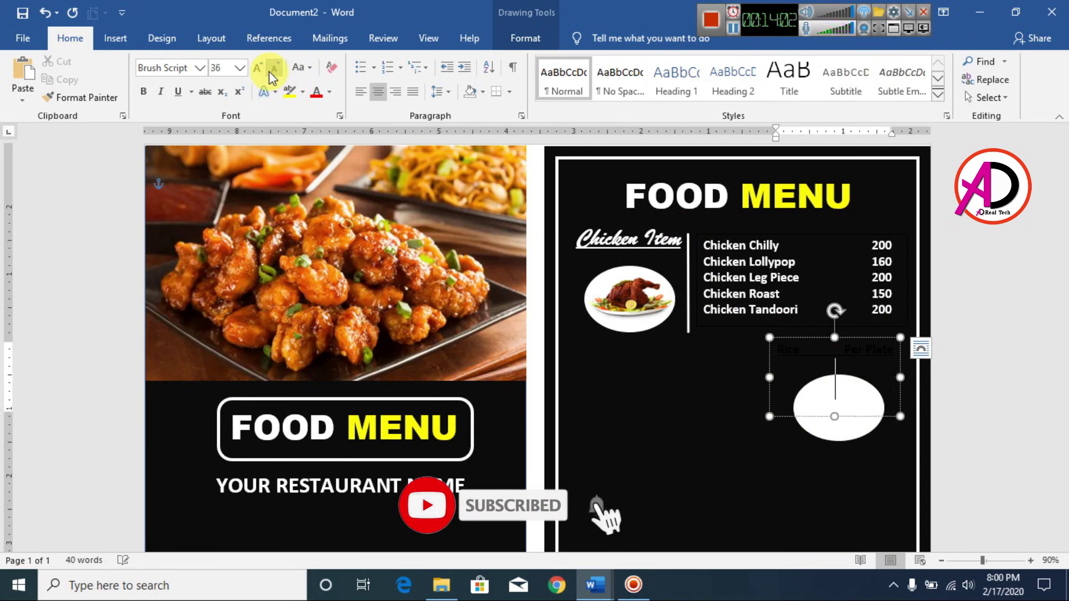
{"action": "left_click", "coordinate": [271, 71]}
{"action": "left_click", "coordinate": [271, 70]}
{"action": "left_click", "coordinate": [270, 70]}
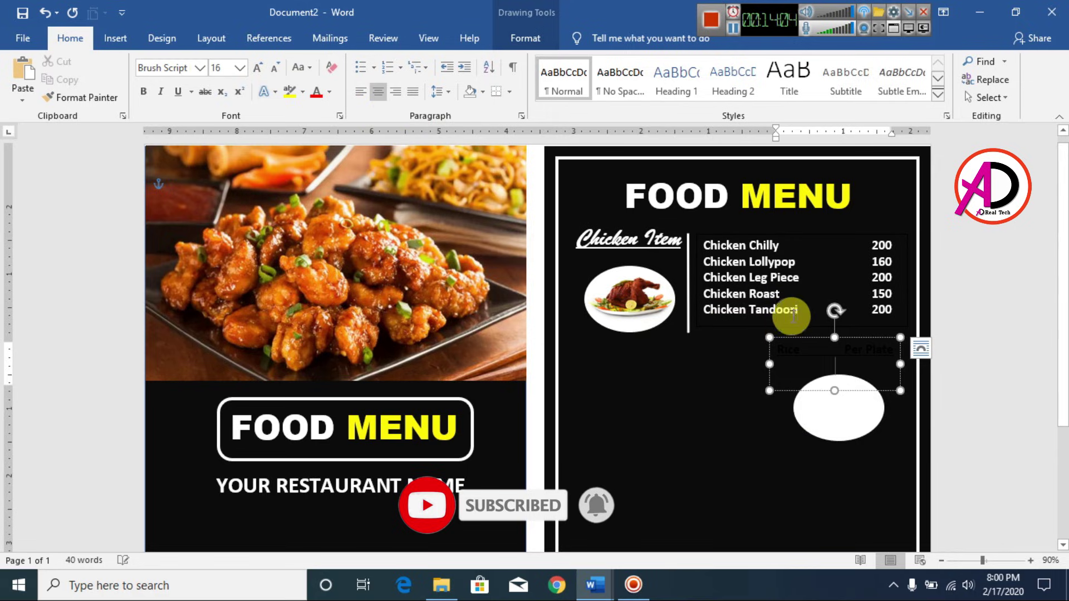
{"action": "left_click_drag", "start_coordinate": [834, 391], "coordinate": [834, 366]}
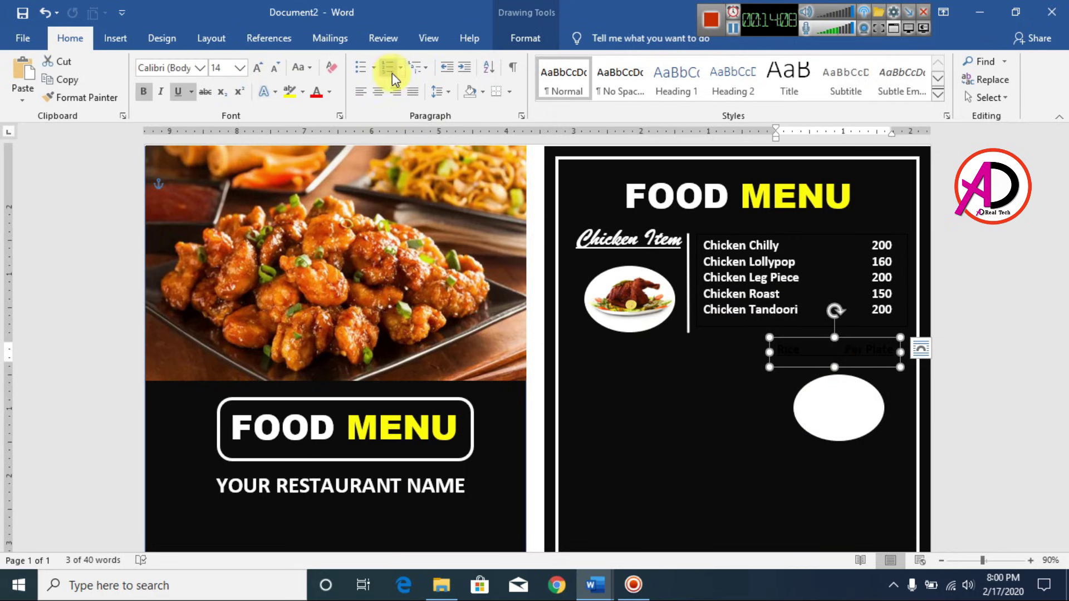
Format the Rice Per Plate heading in white Brush Script MT at 26 pt.
{"action": "left_click", "coordinate": [332, 93]}
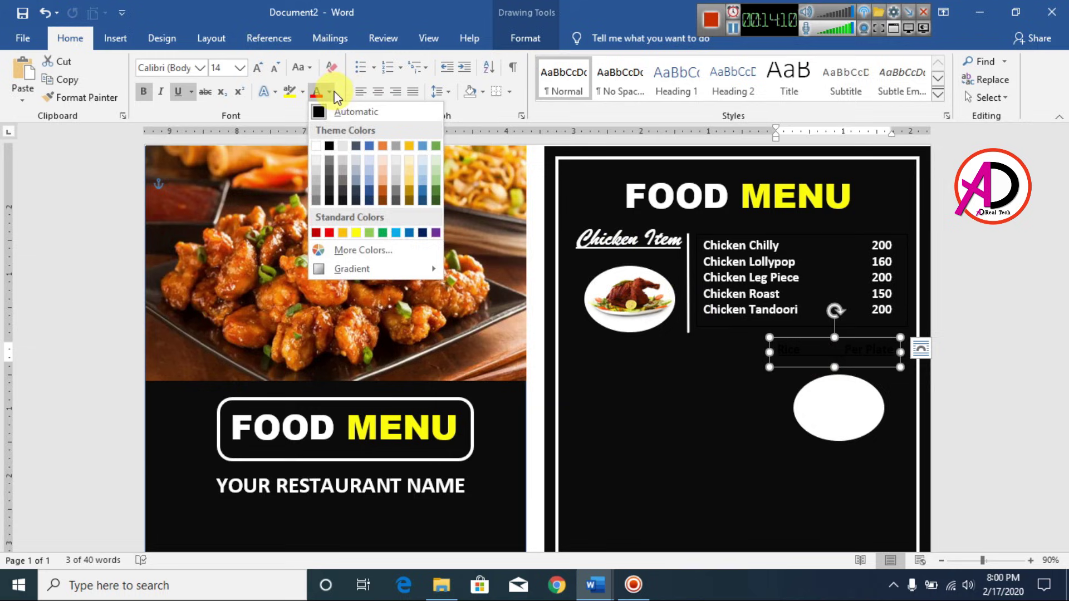
{"action": "left_click", "coordinate": [317, 146]}
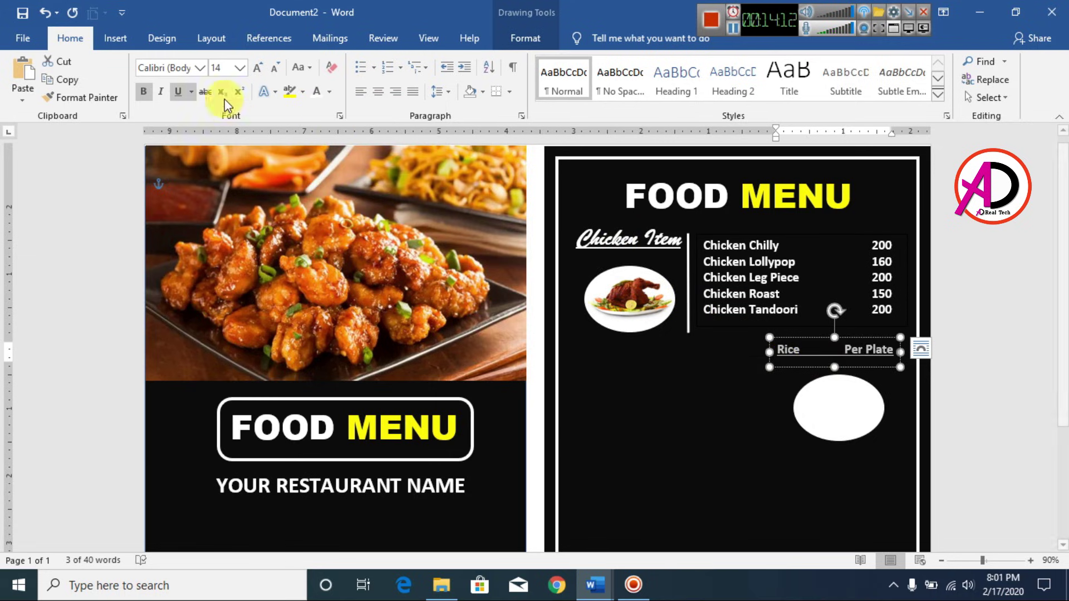
{"action": "left_click", "coordinate": [204, 68]}
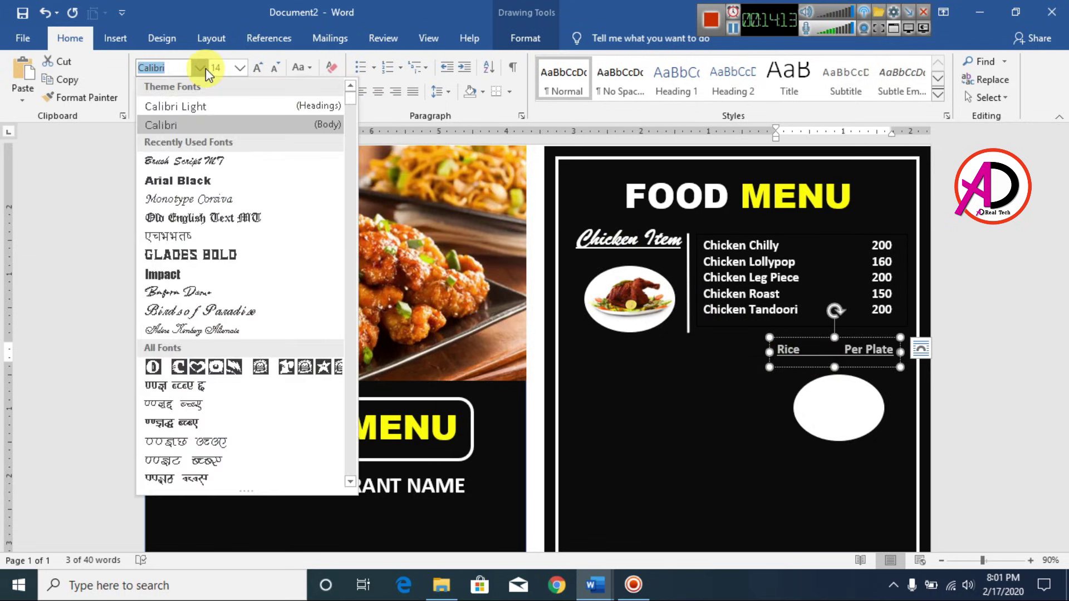
{"action": "left_click", "coordinate": [190, 164]}
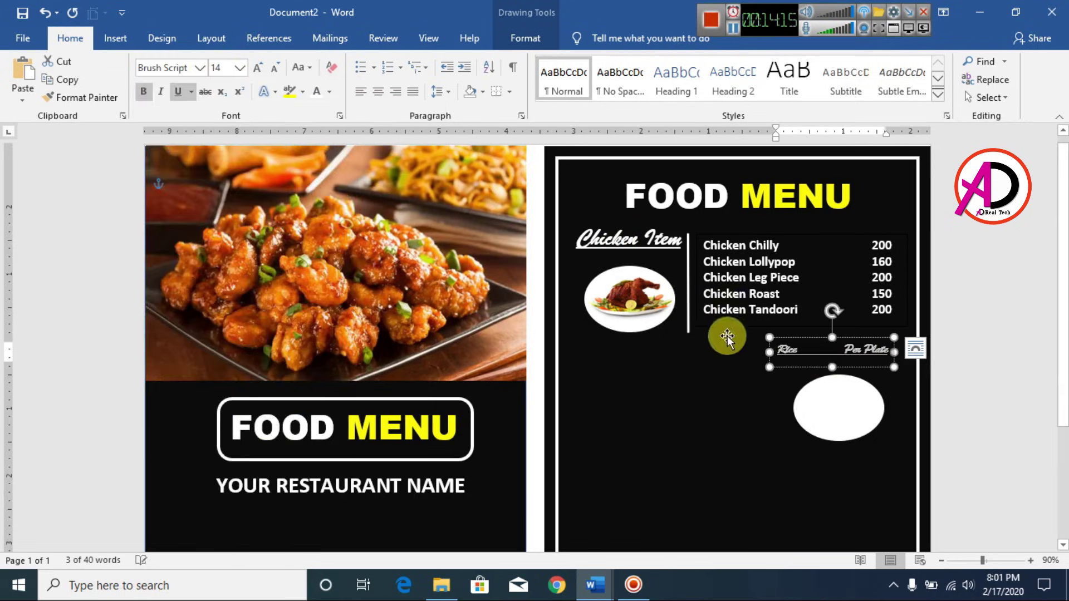
{"action": "left_click", "coordinate": [262, 69]}
{"action": "left_click", "coordinate": [261, 69]}
{"action": "left_click", "coordinate": [261, 69]}
{"action": "left_click", "coordinate": [262, 69]}
{"action": "left_click", "coordinate": [262, 69]}
{"action": "left_click", "coordinate": [262, 69]}
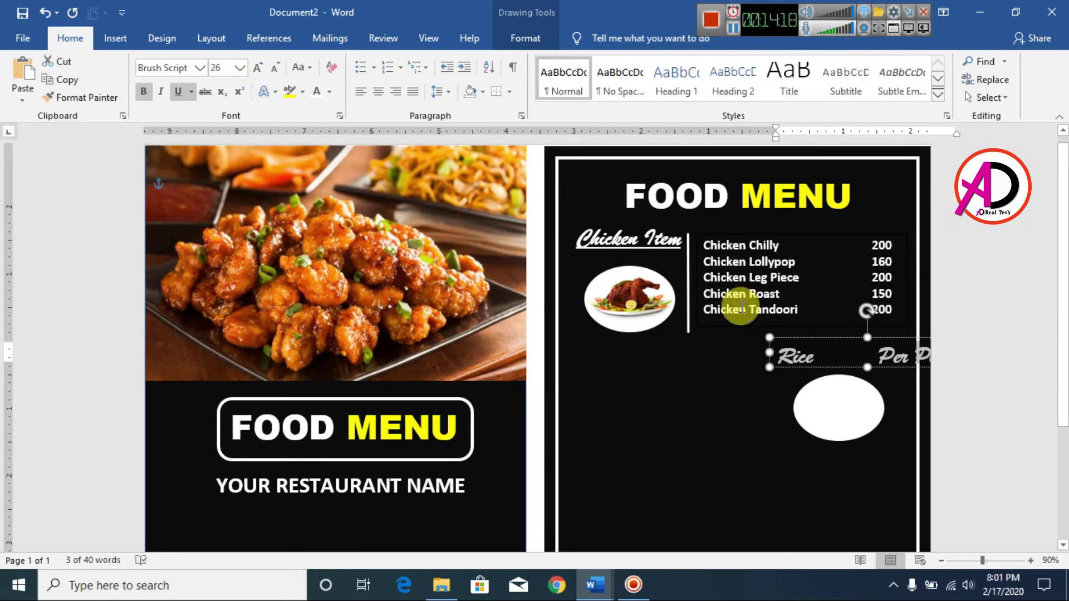
Close the wide gap between Rice and Per Plate, and position the heading above the empty white oval.
{"action": "left_click_drag", "start_coordinate": [817, 336], "coordinate": [684, 316]}
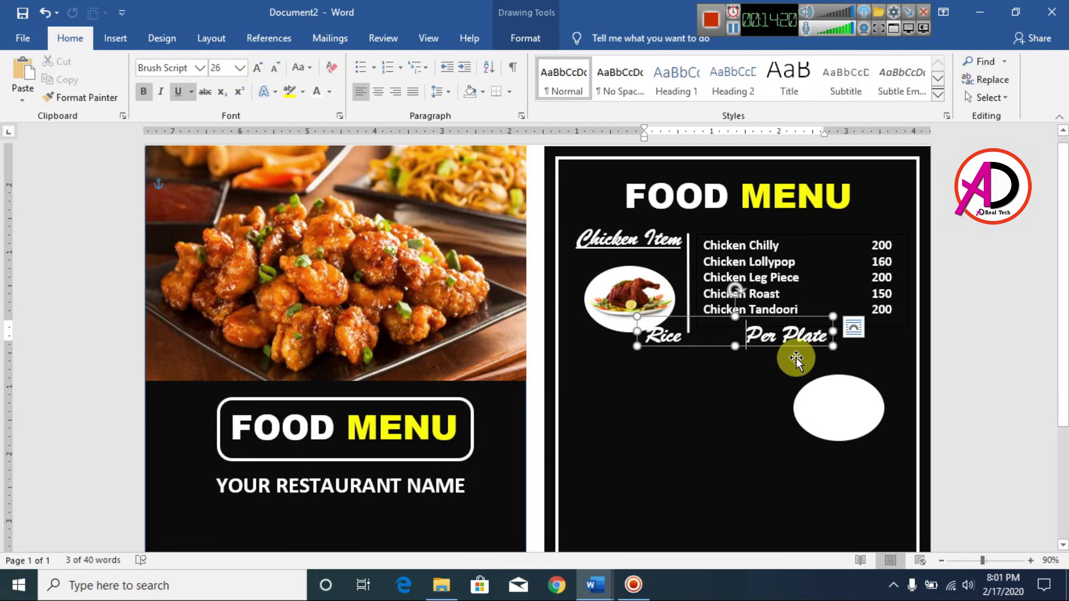
{"action": "key", "text": "BackSpace"}
{"action": "key", "text": "BackSpace"}
{"action": "key", "text": "BackSpace"}
{"action": "key", "text": "BackSpace"}
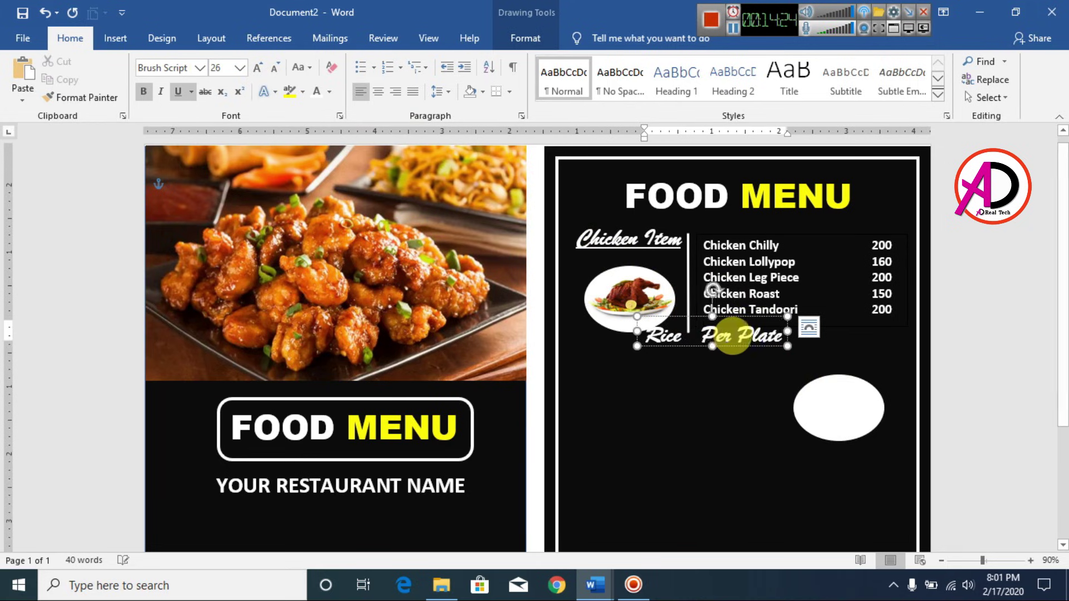
{"action": "key", "text": "BackSpace"}
{"action": "left_click_drag", "start_coordinate": [688, 322], "coordinate": [812, 341]}
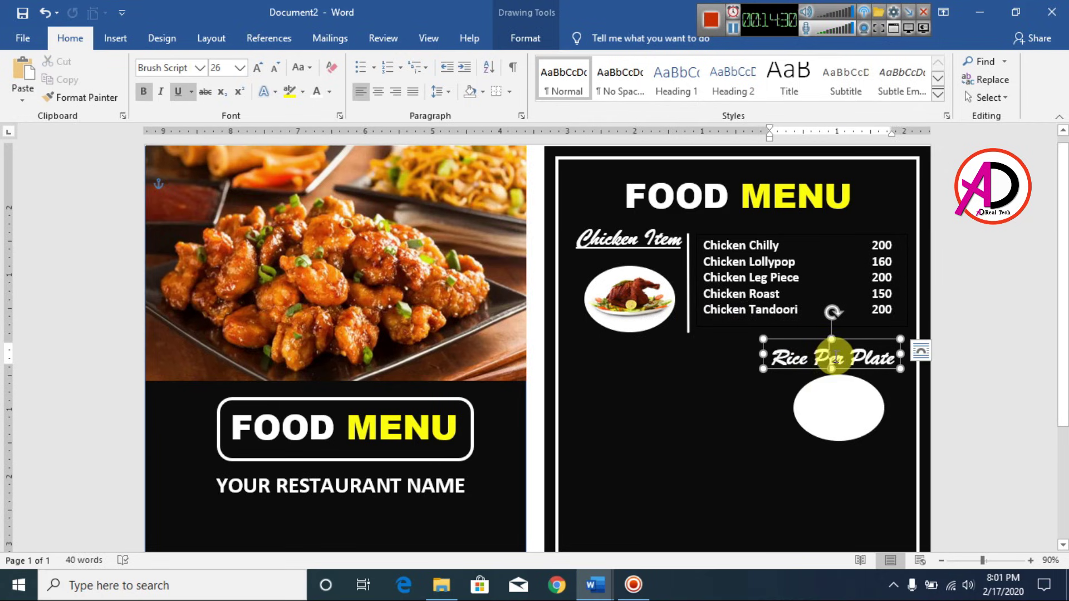
Colour the Rice Per Plate heading yellow.
{"action": "left_click", "coordinate": [330, 91]}
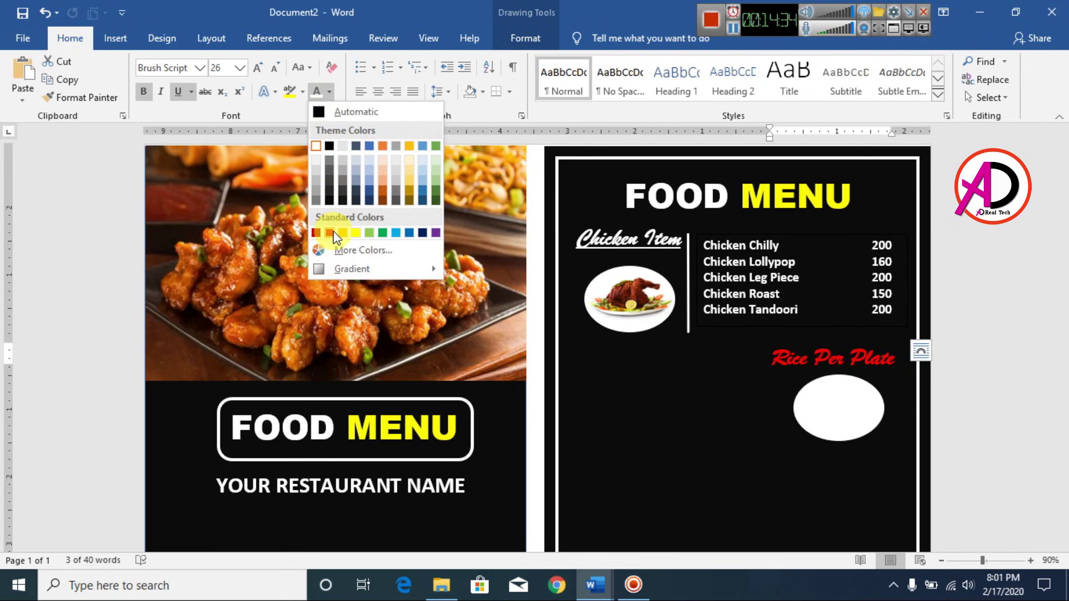
{"action": "left_click", "coordinate": [356, 233]}
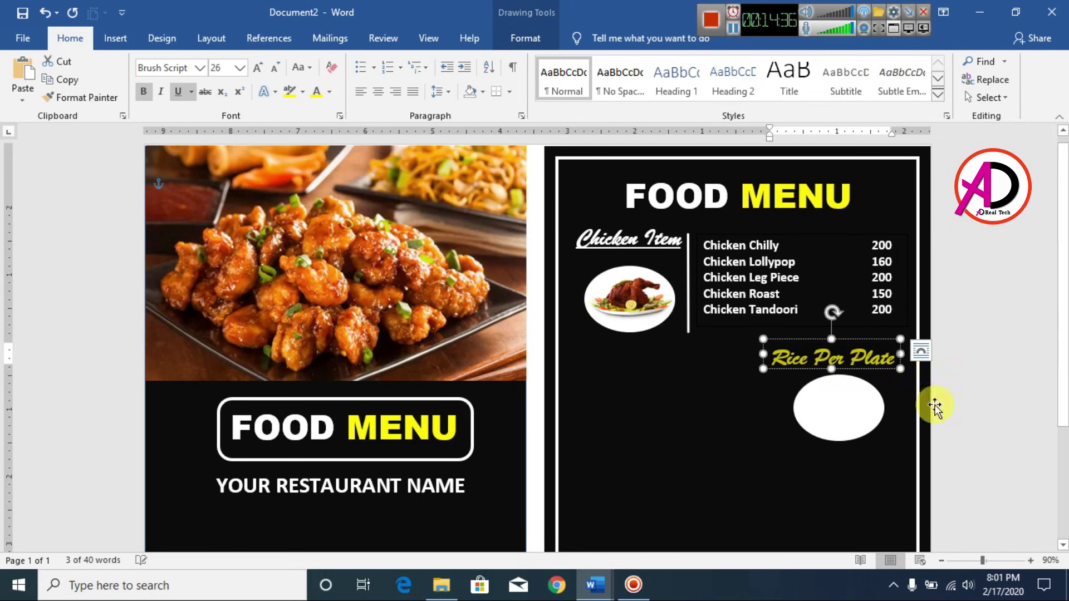
{"action": "left_click", "coordinate": [965, 380]}
Shift the empty white oval slightly right beneath the Rice Per Plate heading.
{"action": "scroll", "coordinate": [955, 390], "scroll_direction": "down", "scroll_amount": 3}
{"action": "scroll", "coordinate": [891, 382], "scroll_direction": "up", "scroll_amount": 2}
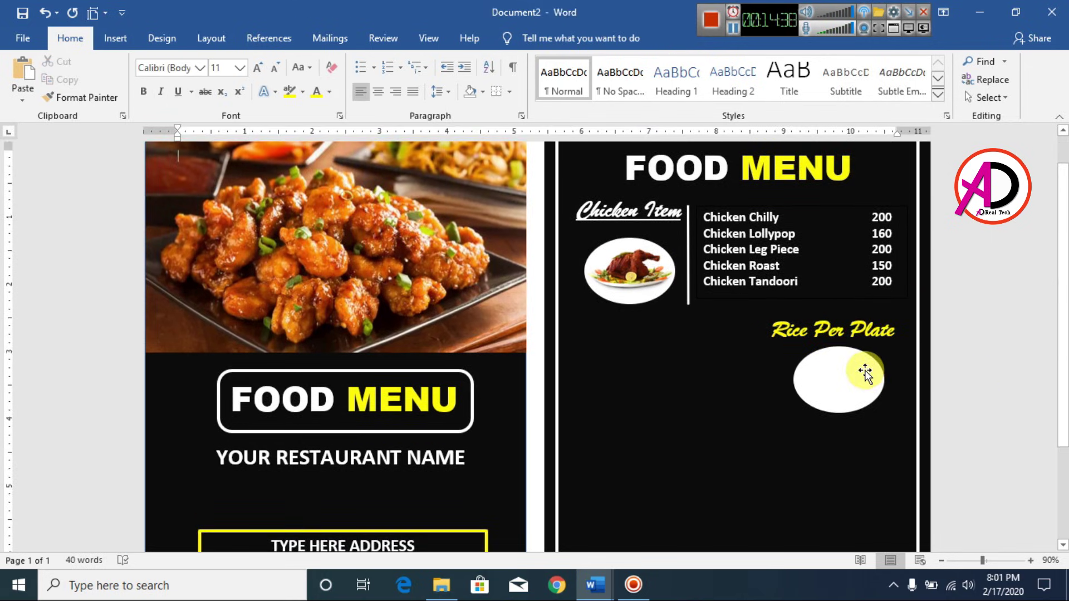
{"action": "left_click_drag", "start_coordinate": [865, 374], "coordinate": [873, 372]}
{"action": "left_click", "coordinate": [968, 375]}
{"action": "scroll", "coordinate": [806, 426], "scroll_direction": "down", "scroll_amount": 2}
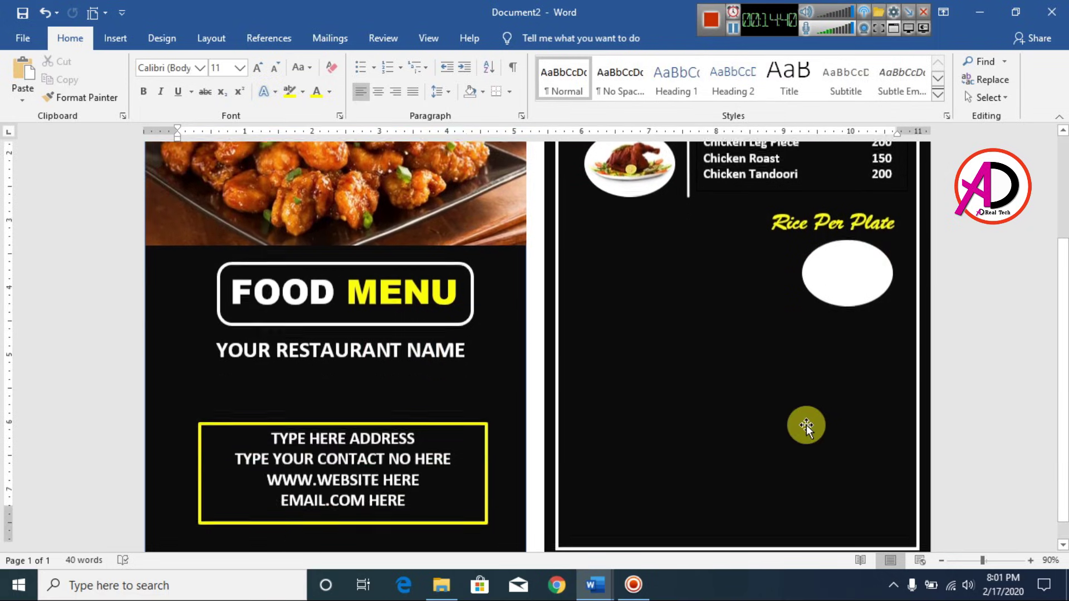
Copy the four priced rice dishes, Veg Fry Rice to Triple Fry Rice (Mix), from the Menu Item document and return to the menu page.
{"action": "scroll", "coordinate": [807, 425], "scroll_direction": "down", "scroll_amount": 1}
{"action": "mouse_move", "coordinate": [595, 584]}
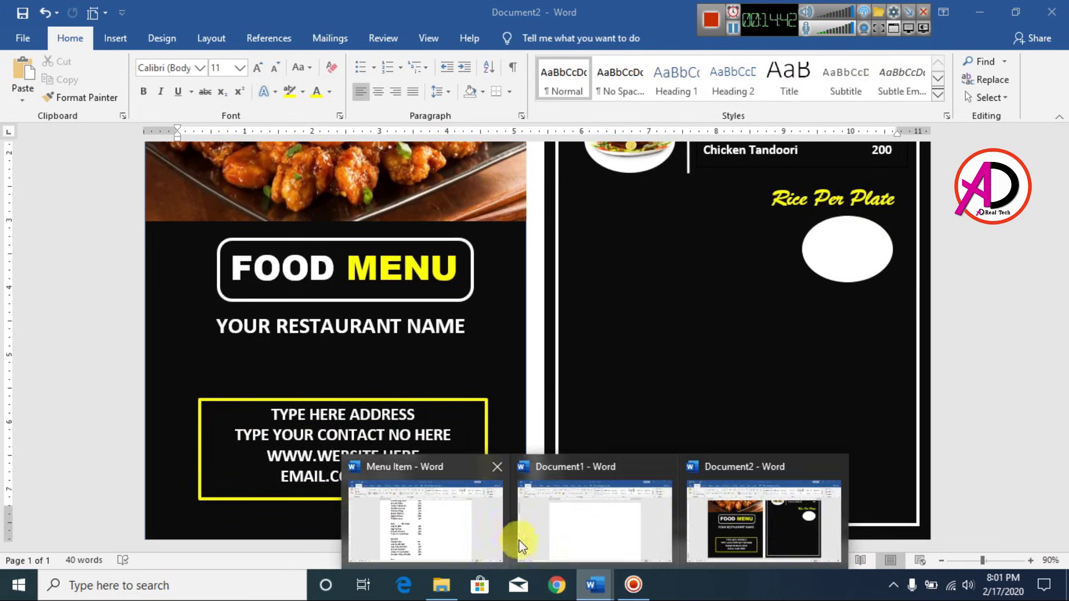
{"action": "left_click", "coordinate": [482, 524]}
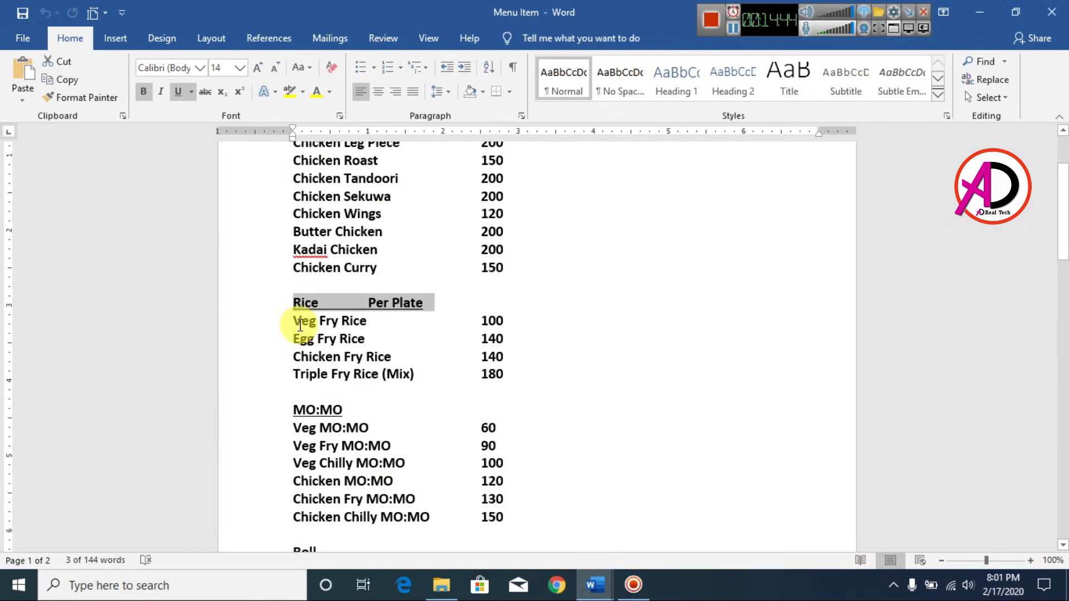
{"action": "left_click_drag", "start_coordinate": [298, 322], "coordinate": [504, 376]}
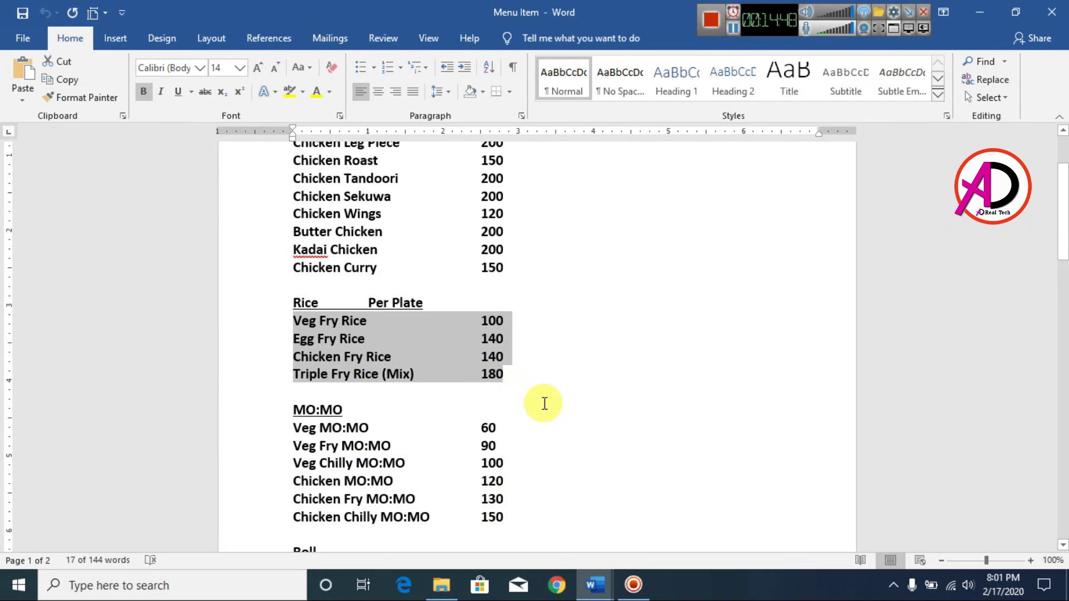
{"action": "key", "text": "alt+Tab"}
Duplicate the white vertical divider of the Chicken Item section and place the copy beside the empty white oval.
{"action": "scroll", "coordinate": [748, 359], "scroll_direction": "up", "scroll_amount": 4}
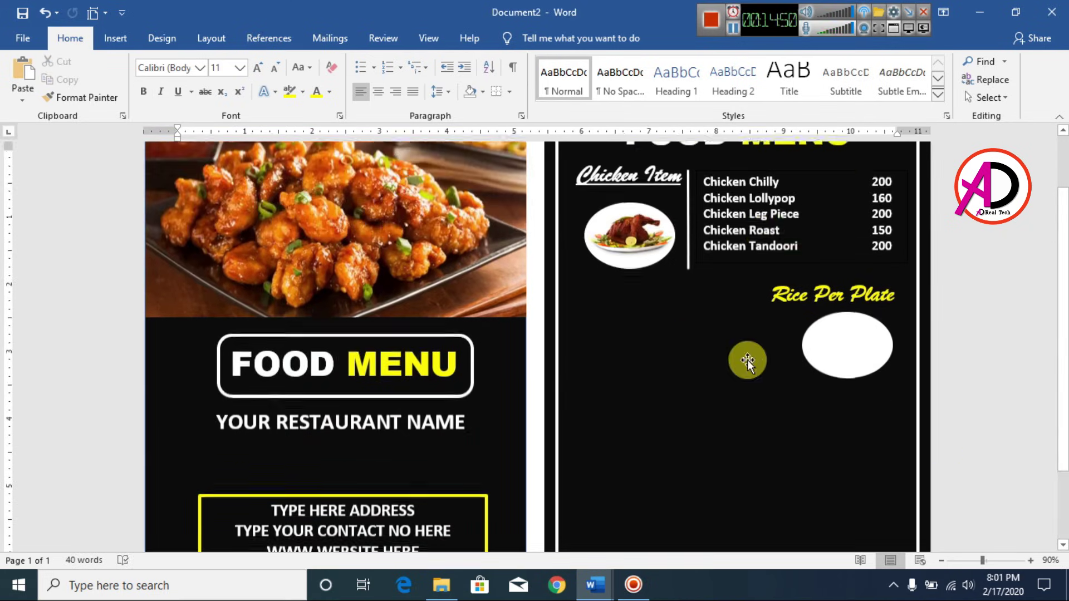
{"action": "left_click", "coordinate": [691, 299]}
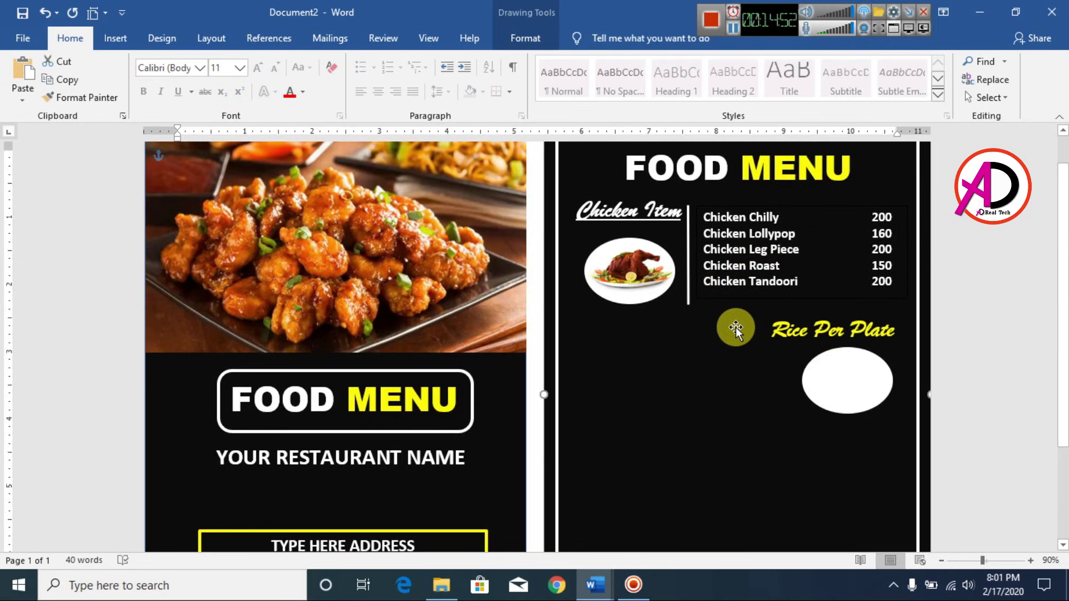
{"action": "left_click", "coordinate": [689, 257]}
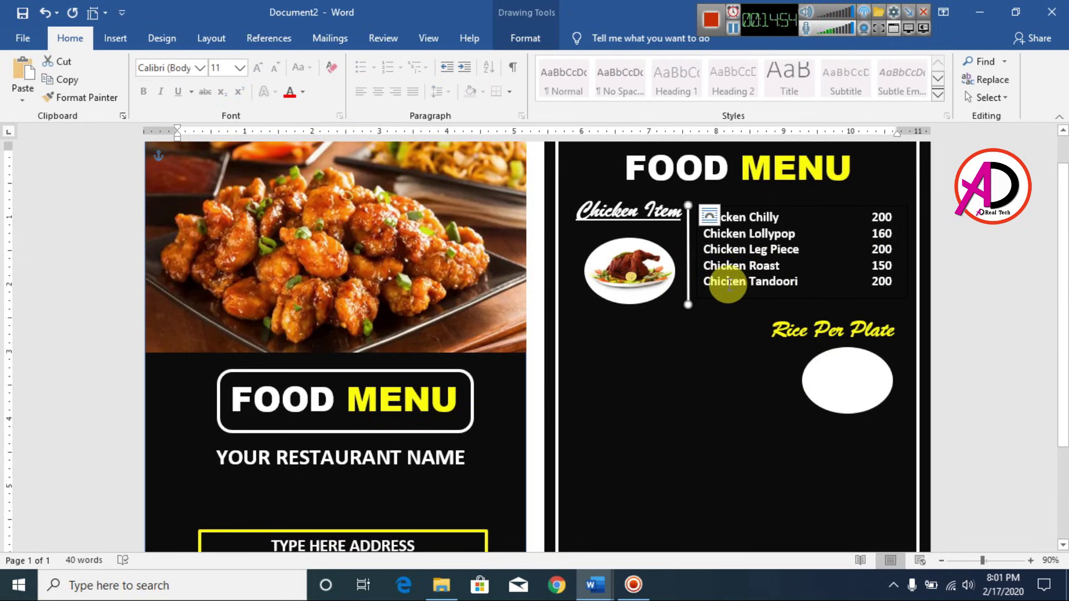
{"action": "left_click_drag", "start_coordinate": [741, 308], "coordinate": [752, 320]}
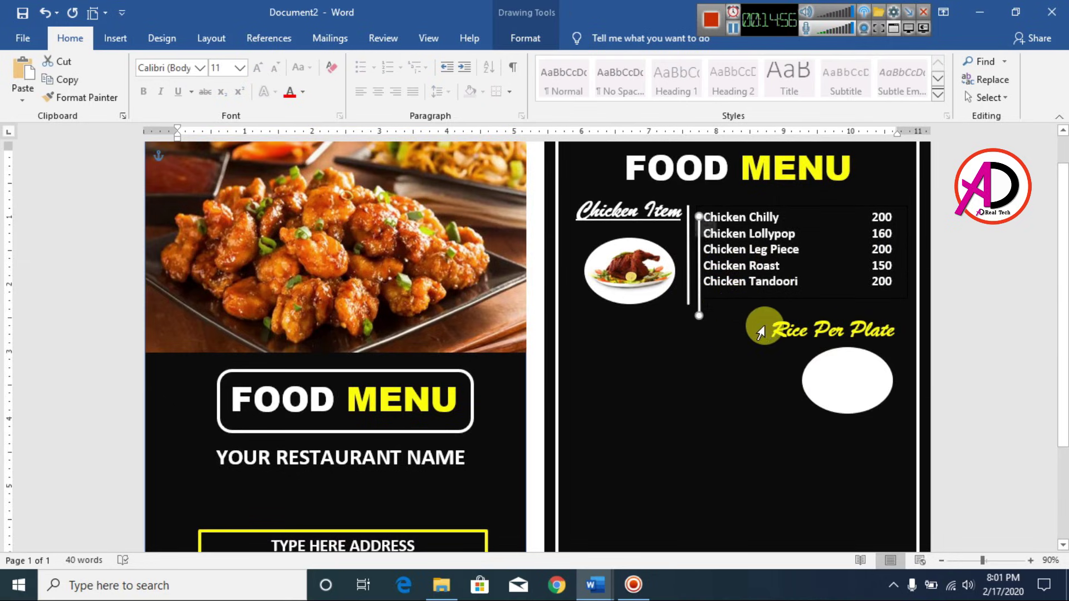
{"action": "left_click_drag", "start_coordinate": [701, 292], "coordinate": [776, 433]}
{"action": "left_click", "coordinate": [776, 355]}
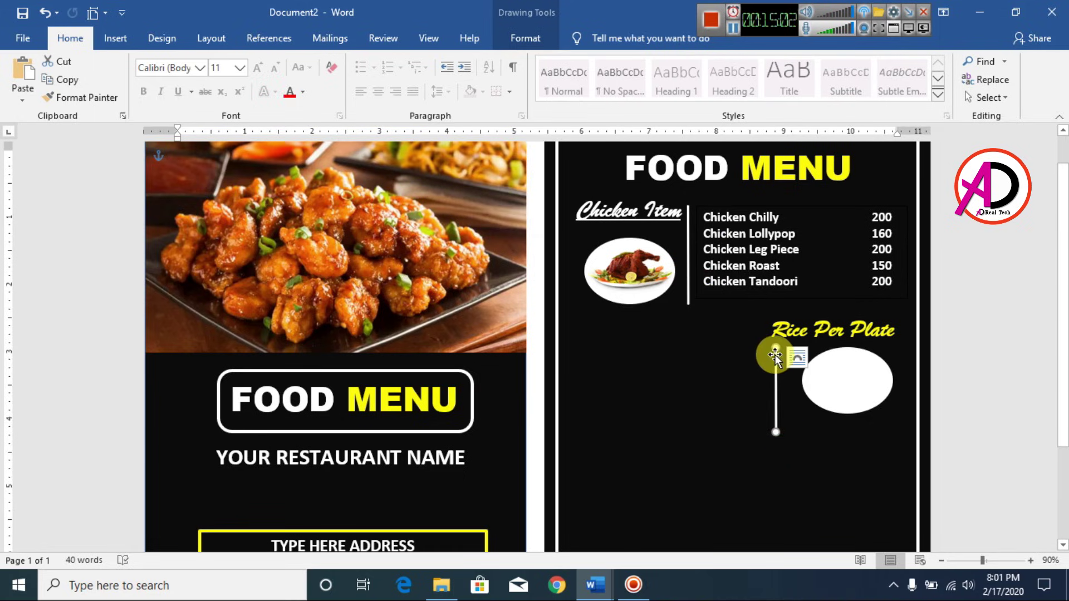
{"action": "left_click_drag", "start_coordinate": [774, 367], "coordinate": [779, 369]}
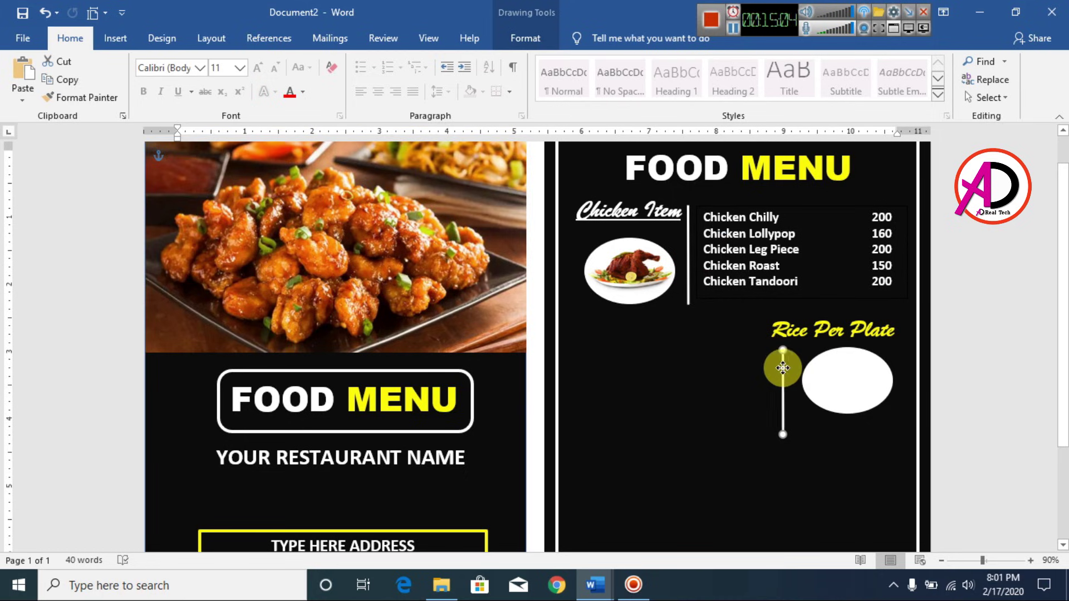
Reduce the Rice Per Plate heading to 24 pt and shift it slightly right, centred above the empty white oval.
{"action": "left_click", "coordinate": [834, 324]}
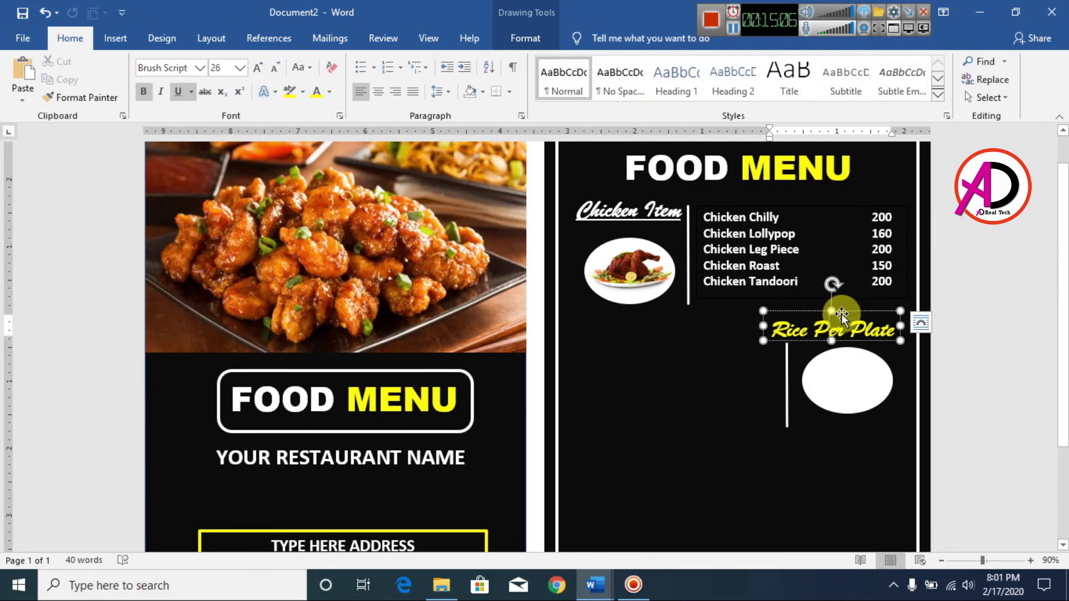
{"action": "left_click_drag", "start_coordinate": [841, 315], "coordinate": [857, 312]}
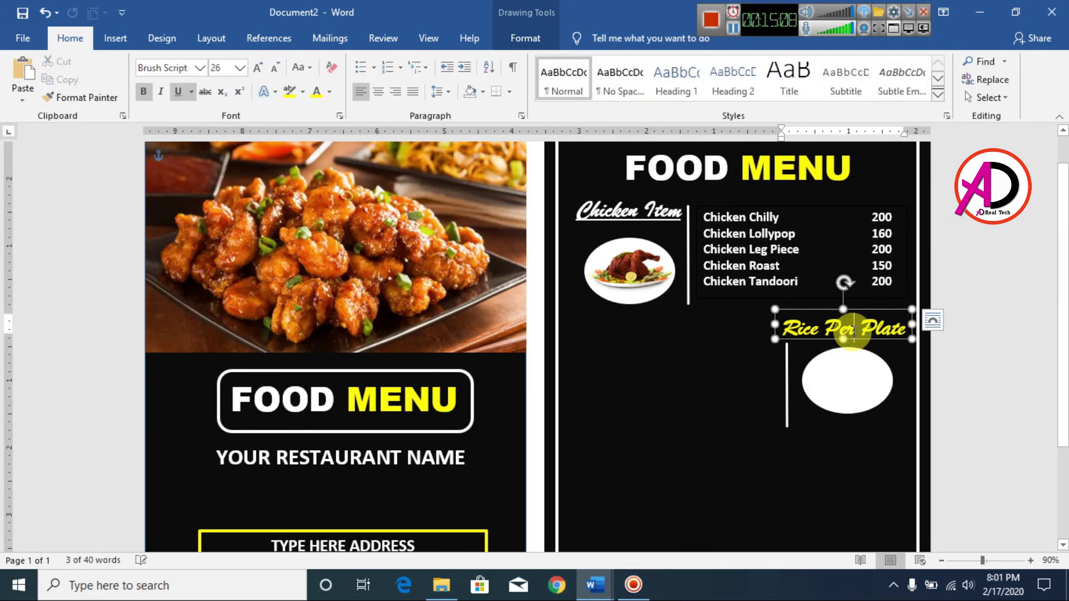
{"action": "triple_click", "coordinate": [852, 331]}
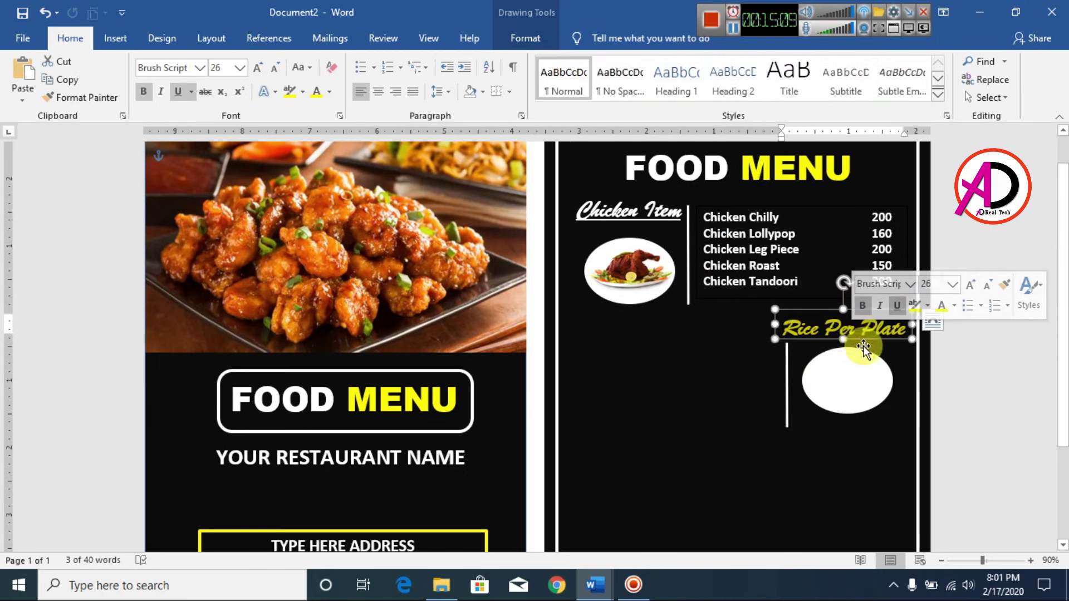
{"action": "left_click", "coordinate": [279, 68]}
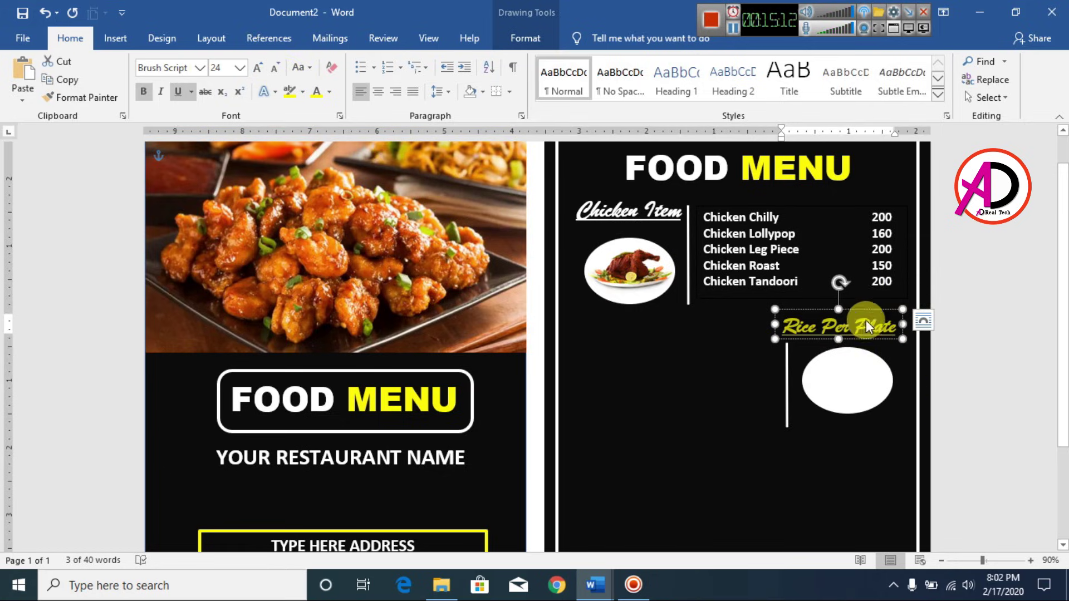
{"action": "left_click_drag", "start_coordinate": [863, 309], "coordinate": [869, 311]}
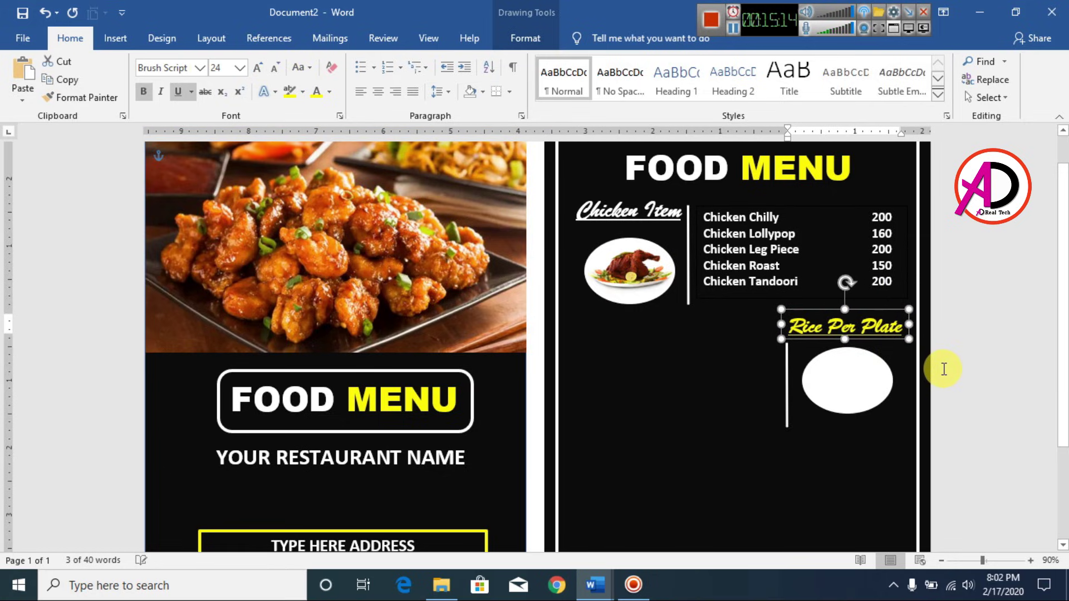
{"action": "key", "text": "Down"}
{"action": "key", "text": "Down"}
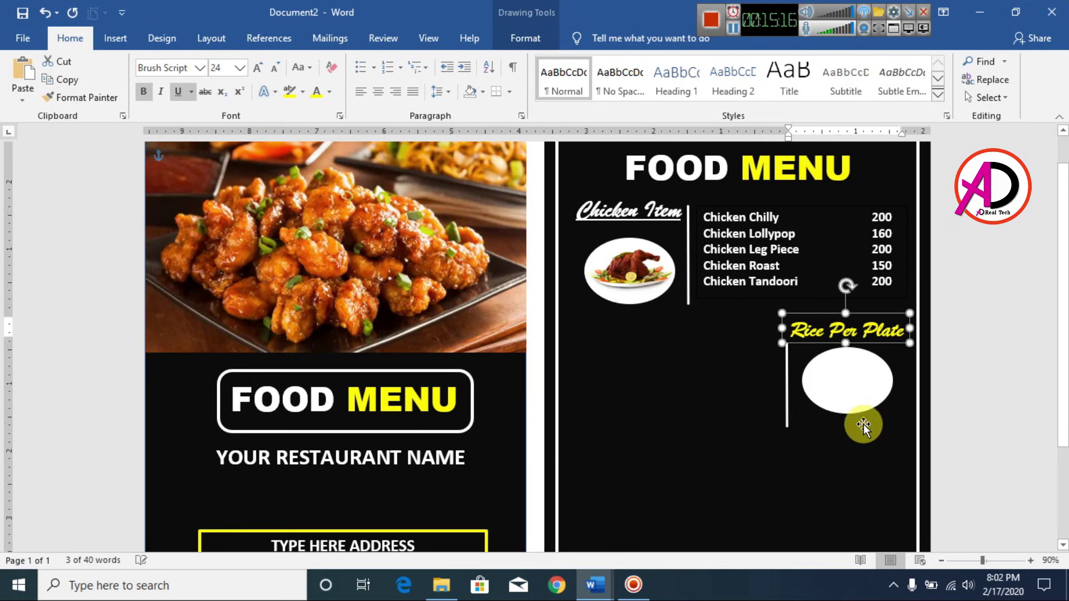
Raise the copied divider to start level with the Rice Per Plate heading and nudge it slightly left.
{"action": "left_click", "coordinate": [787, 393]}
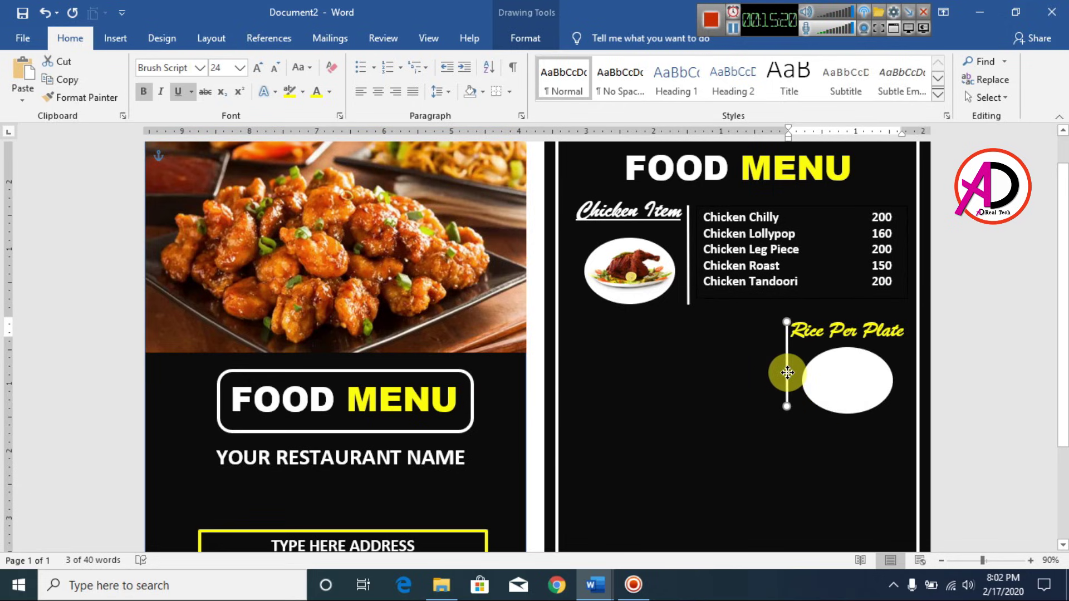
{"action": "left_click_drag", "start_coordinate": [787, 372], "coordinate": [784, 372]}
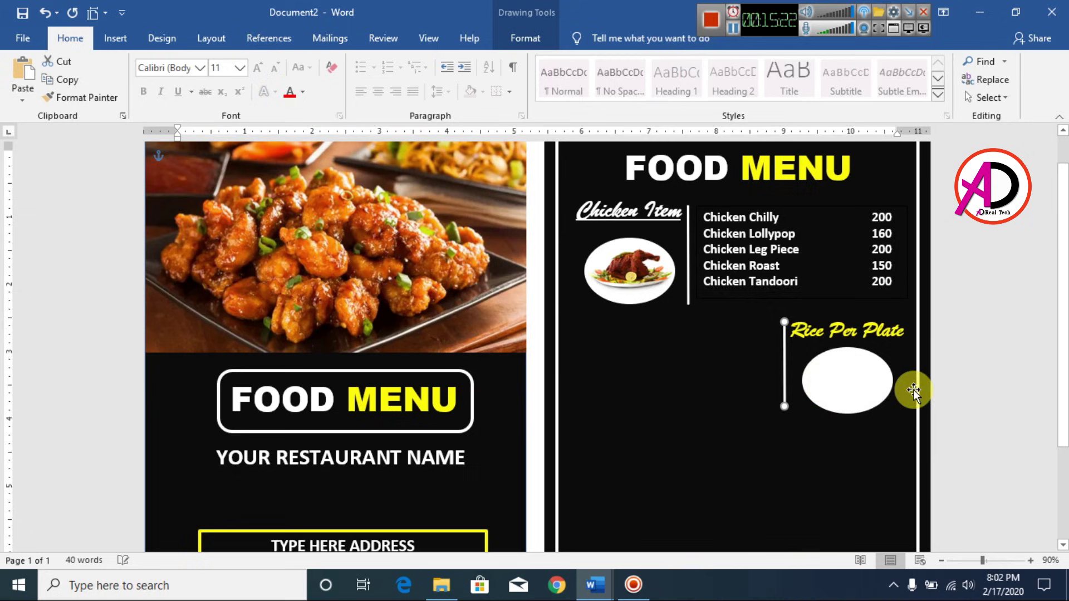
{"action": "left_click", "coordinate": [1015, 369]}
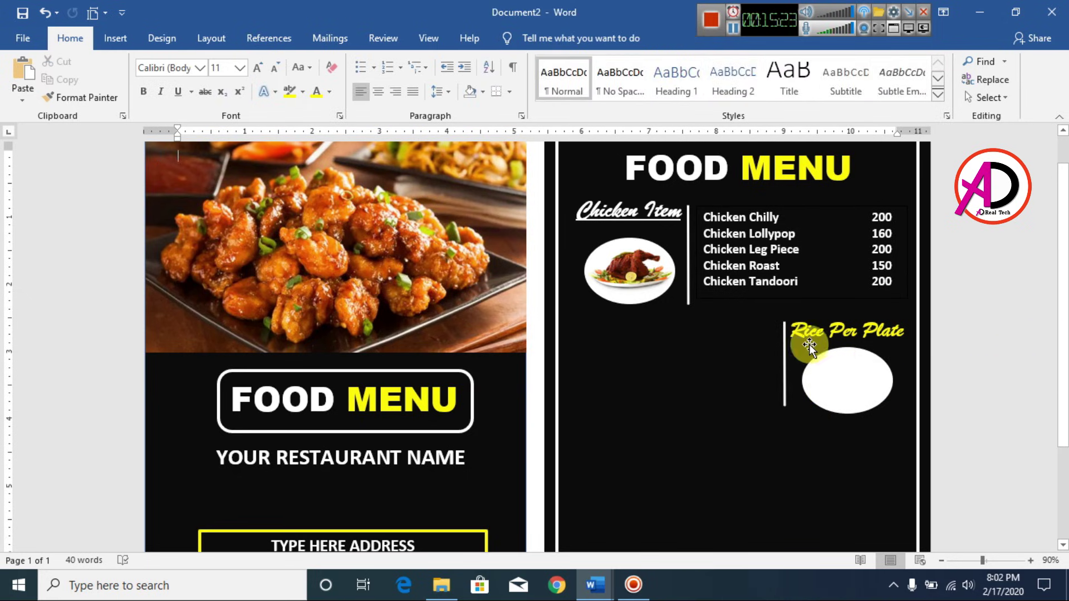
Draw a text box about 2.91" wide and 1.37" high left of the new divider and paste the copied rice dishes into it.
{"action": "left_click", "coordinate": [115, 39]}
{"action": "left_click", "coordinate": [173, 98]}
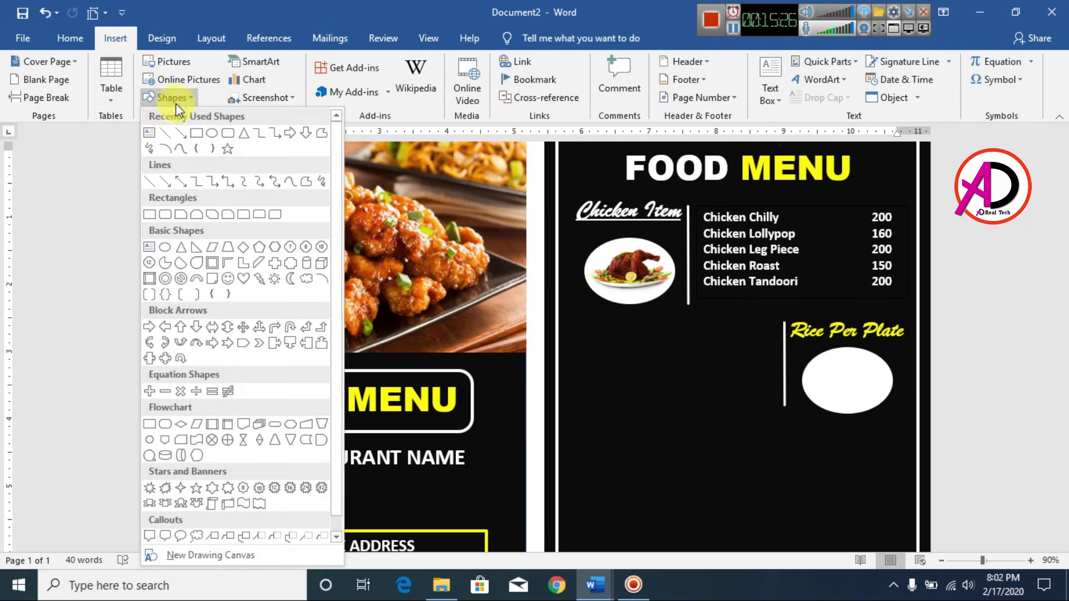
{"action": "left_click", "coordinate": [148, 136]}
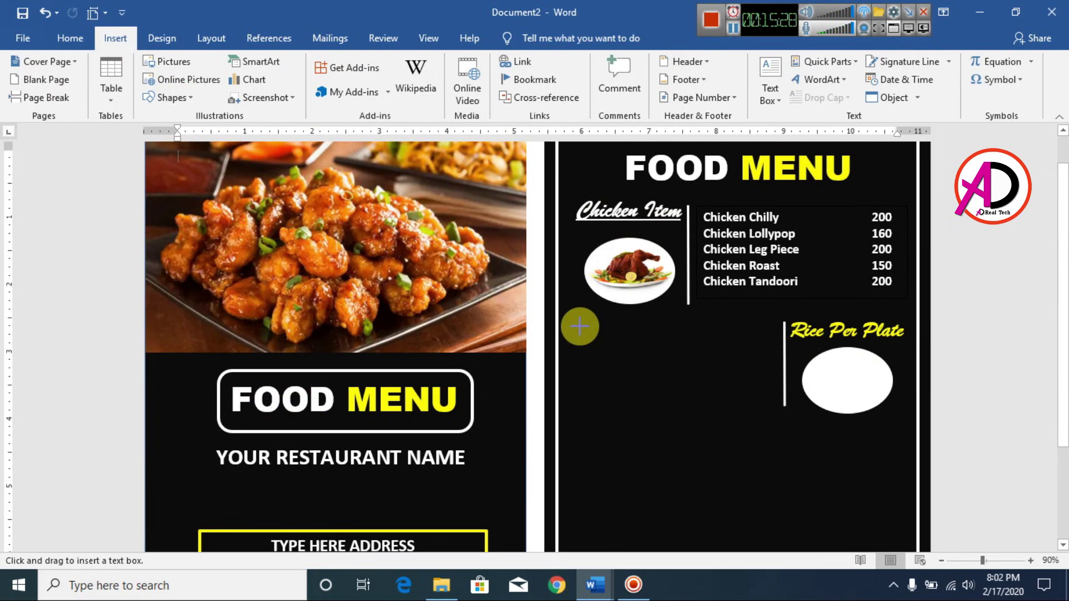
{"action": "mouse_move", "coordinate": [580, 327]}
{"action": "left_mouse_down"}
{"action": "mouse_move", "coordinate": [749, 408]}
{"action": "mouse_move", "coordinate": [775, 432]}
{"action": "mouse_move", "coordinate": [776, 419]}
{"action": "left_mouse_up"}
{"action": "key", "text": "ctrl+v"}
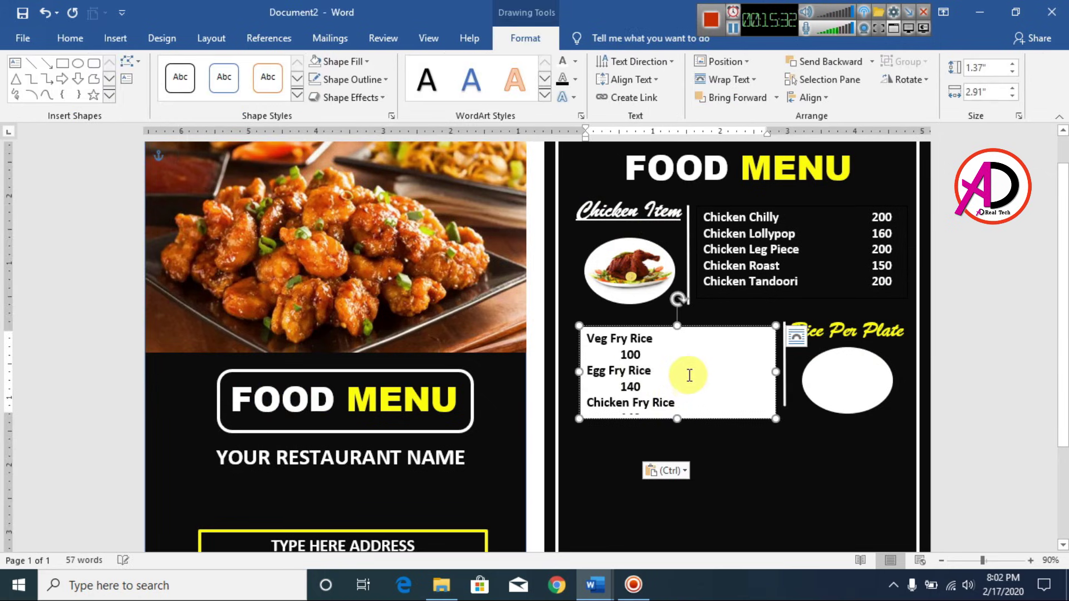
Resize the rice text box to about 3.01" wide and 1.13" high, fitting each dish and price on one line beside the divider.
{"action": "key", "text": "ctrl+a"}
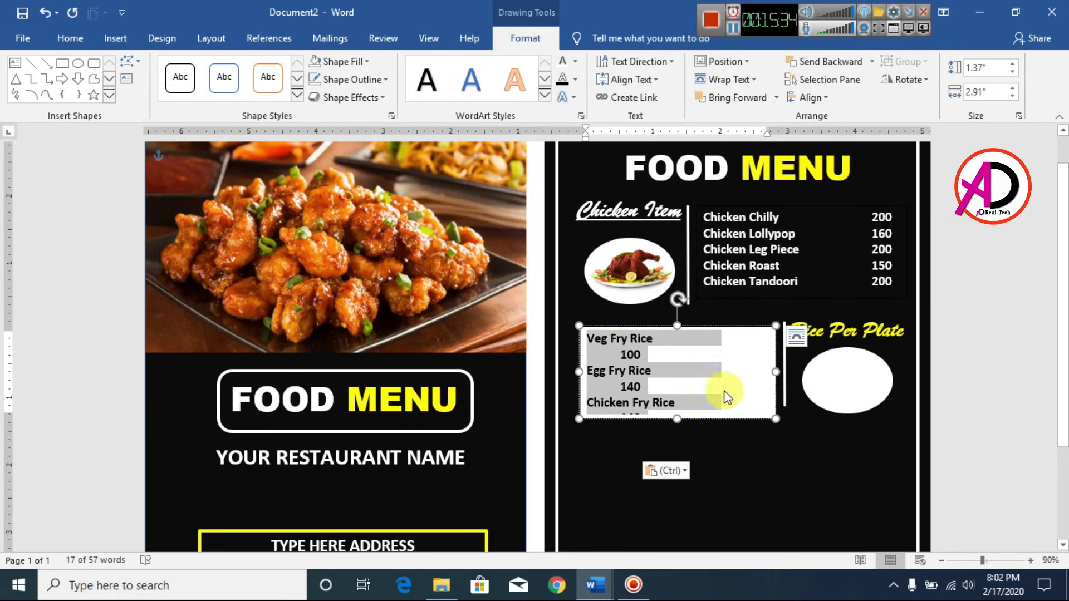
{"action": "left_click_drag", "start_coordinate": [779, 373], "coordinate": [785, 372]}
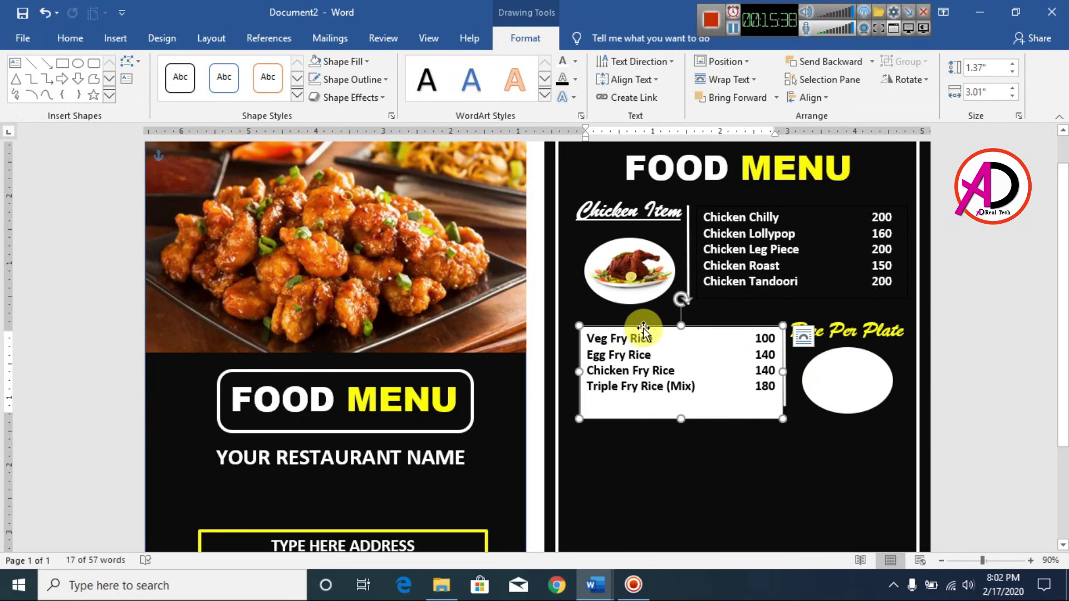
{"action": "left_click_drag", "start_coordinate": [643, 329], "coordinate": [639, 324]}
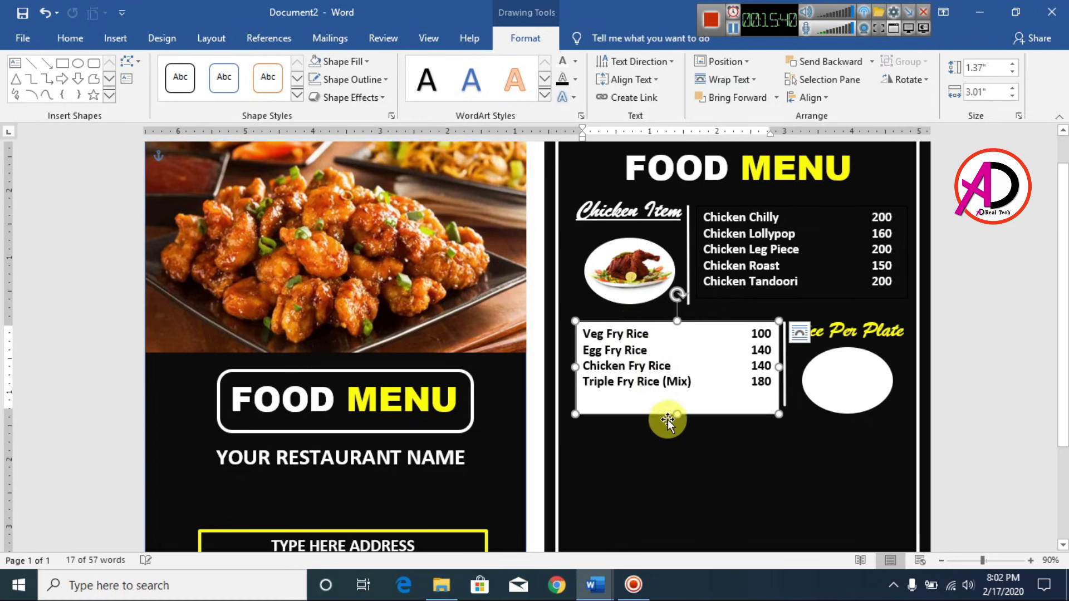
{"action": "left_click_drag", "start_coordinate": [678, 413], "coordinate": [592, 334]}
Format the rice dish text box with white text, no fill and no outline.
{"action": "left_click", "coordinate": [752, 412]}
{"action": "key", "text": "ctrl+a"}
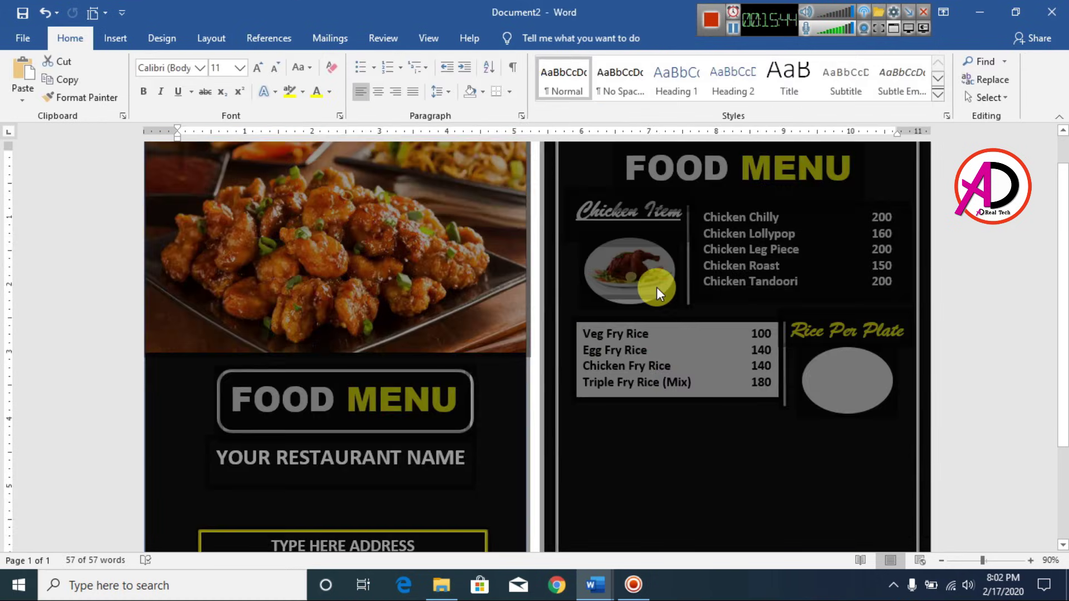
{"action": "left_click", "coordinate": [673, 365]}
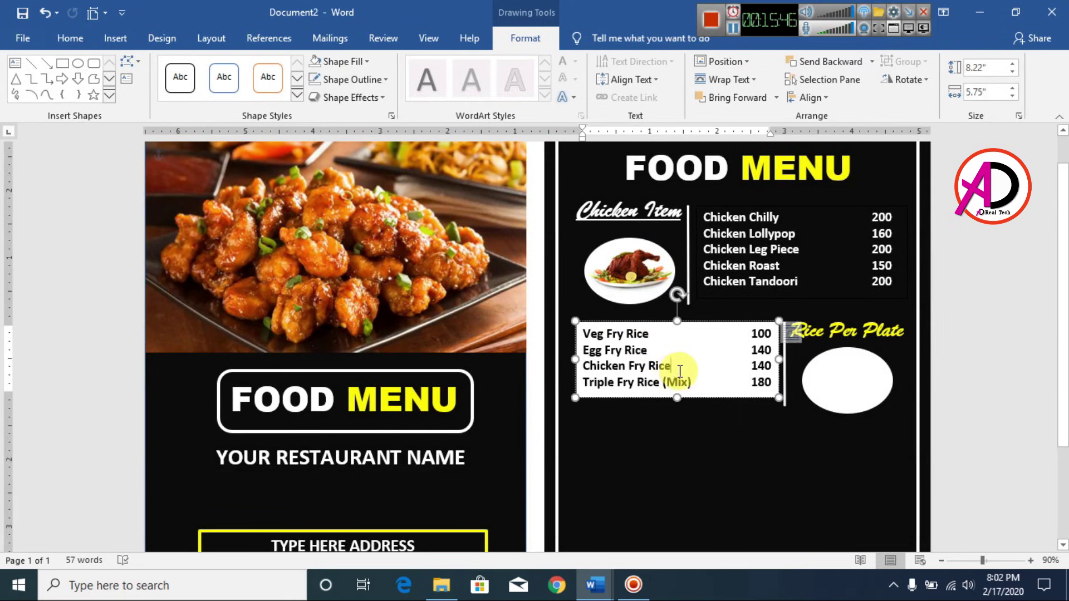
{"action": "key", "text": "ctrl+a"}
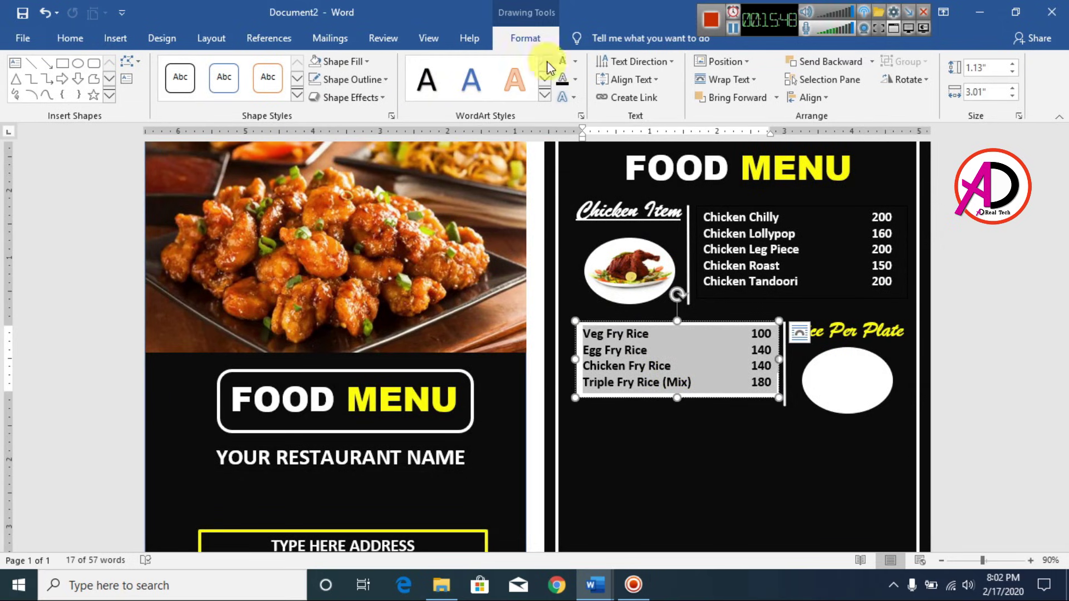
{"action": "left_click", "coordinate": [564, 61]}
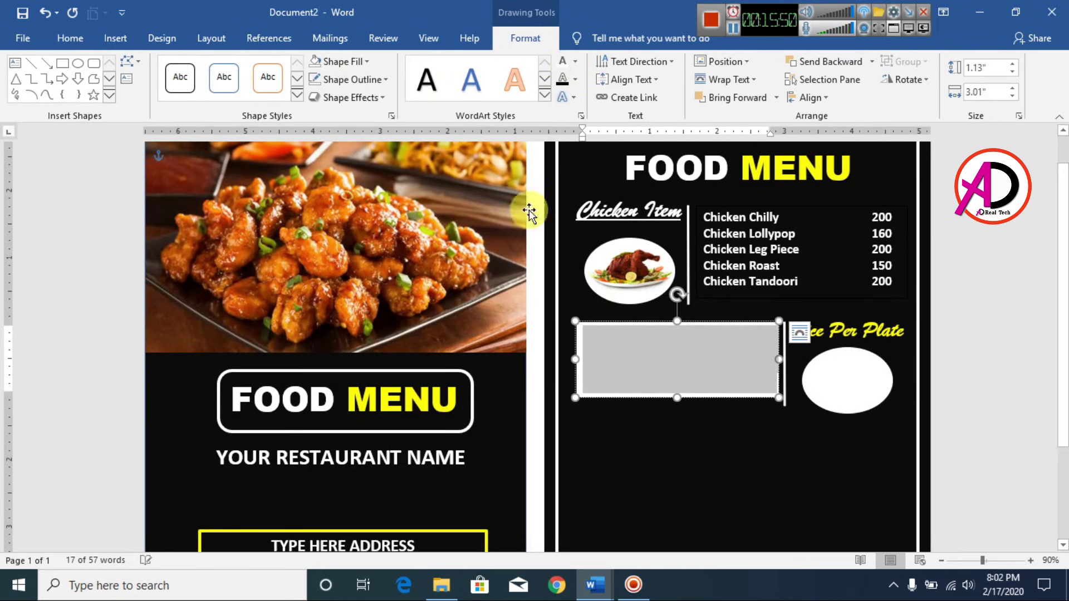
{"action": "left_click", "coordinate": [358, 62]}
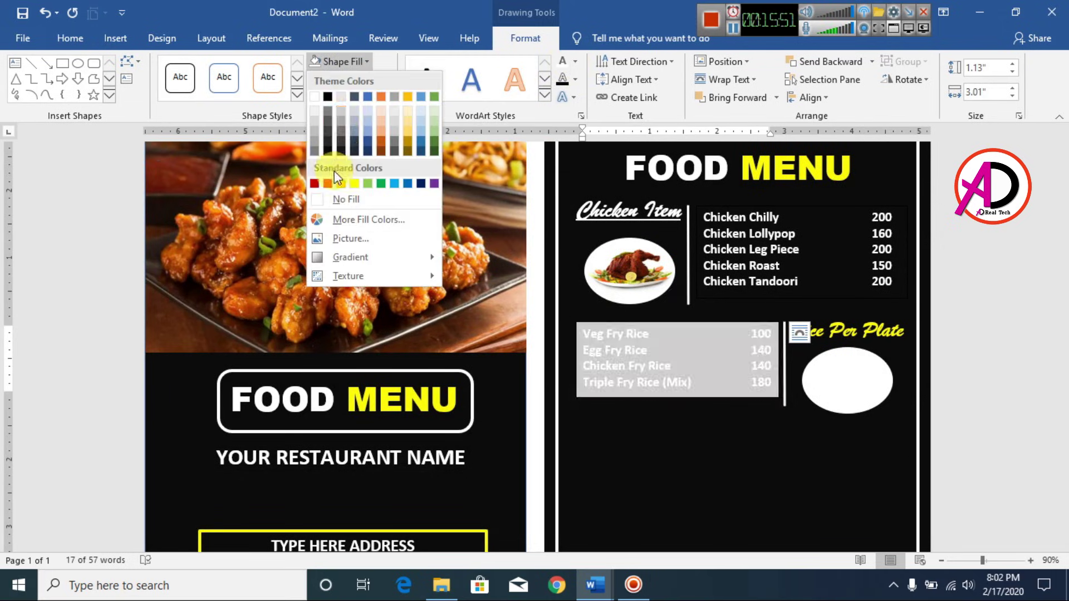
{"action": "left_click", "coordinate": [349, 205]}
{"action": "left_click", "coordinate": [348, 80]}
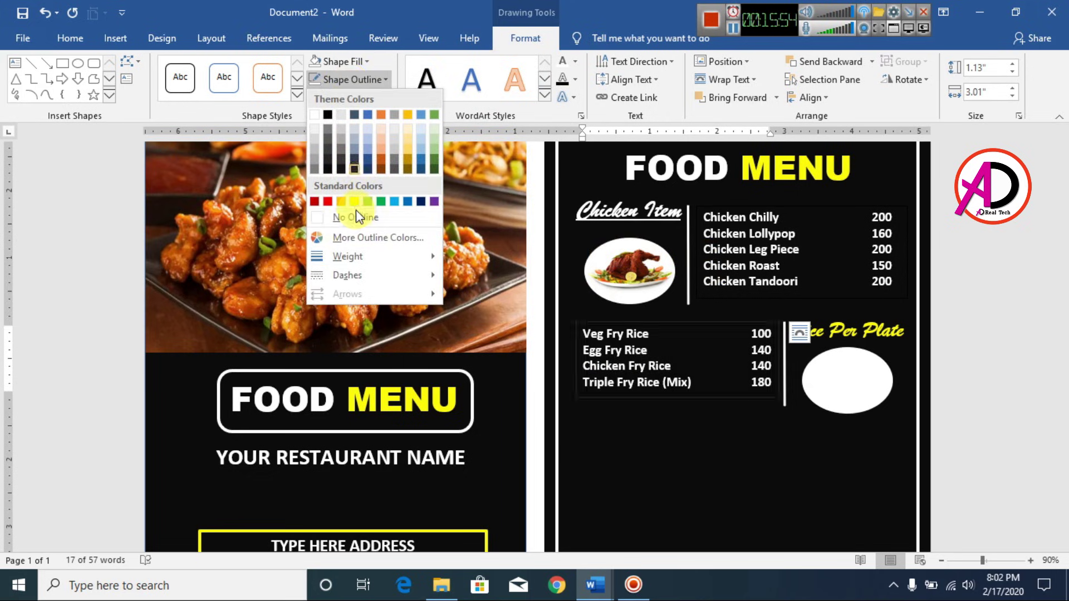
{"action": "left_click", "coordinate": [356, 215]}
{"action": "left_click", "coordinate": [845, 423]}
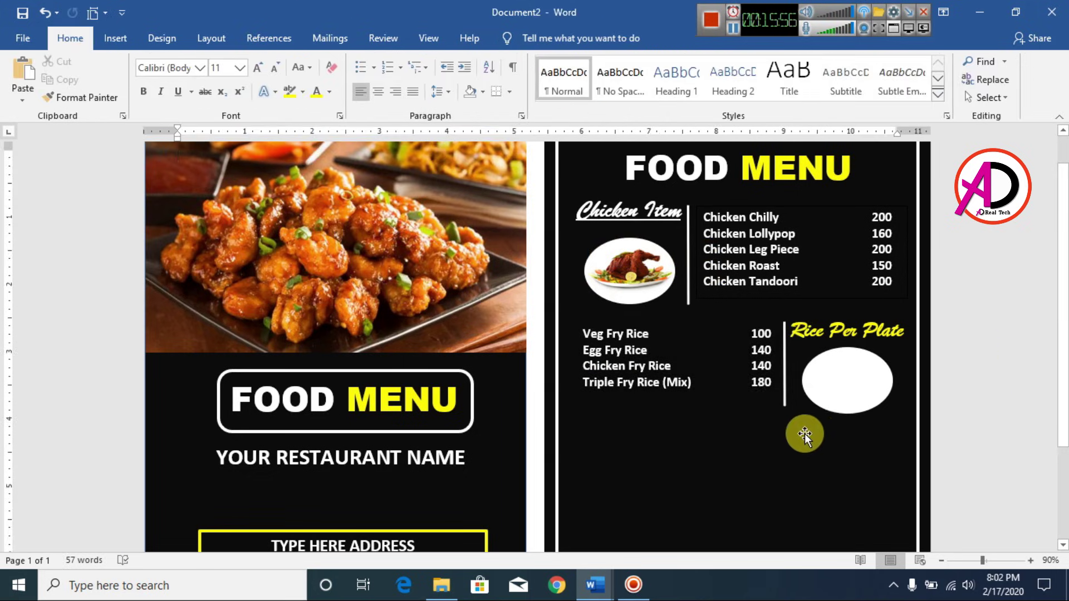
Insert the Fry Rice picture showing a heaped plate, from the Menu Item folder on the Desktop.
{"action": "scroll", "coordinate": [795, 340], "scroll_direction": "down", "scroll_amount": 2}
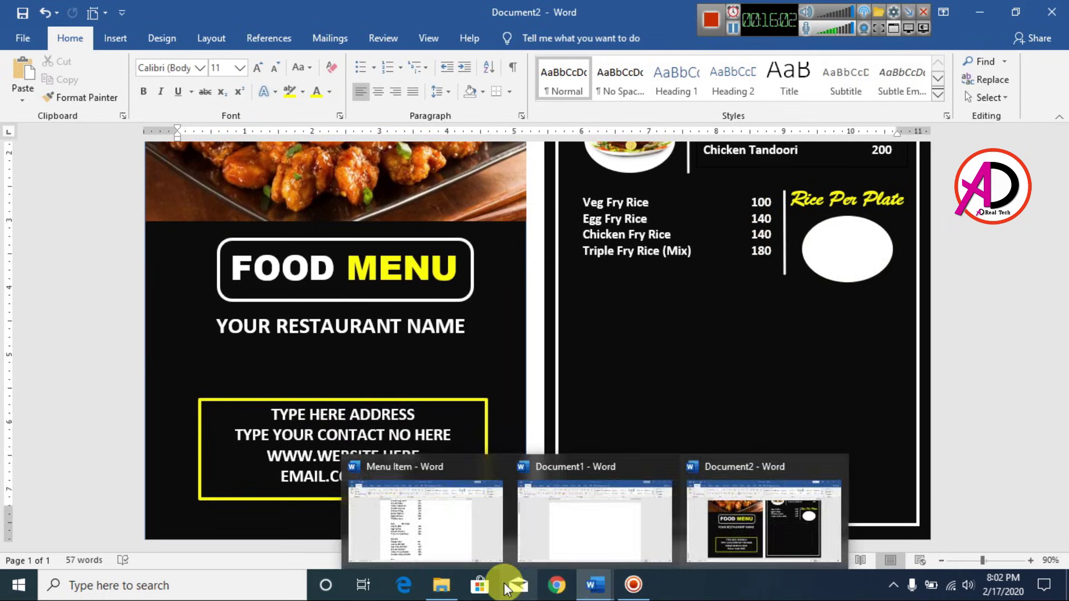
{"action": "left_click", "coordinate": [118, 38]}
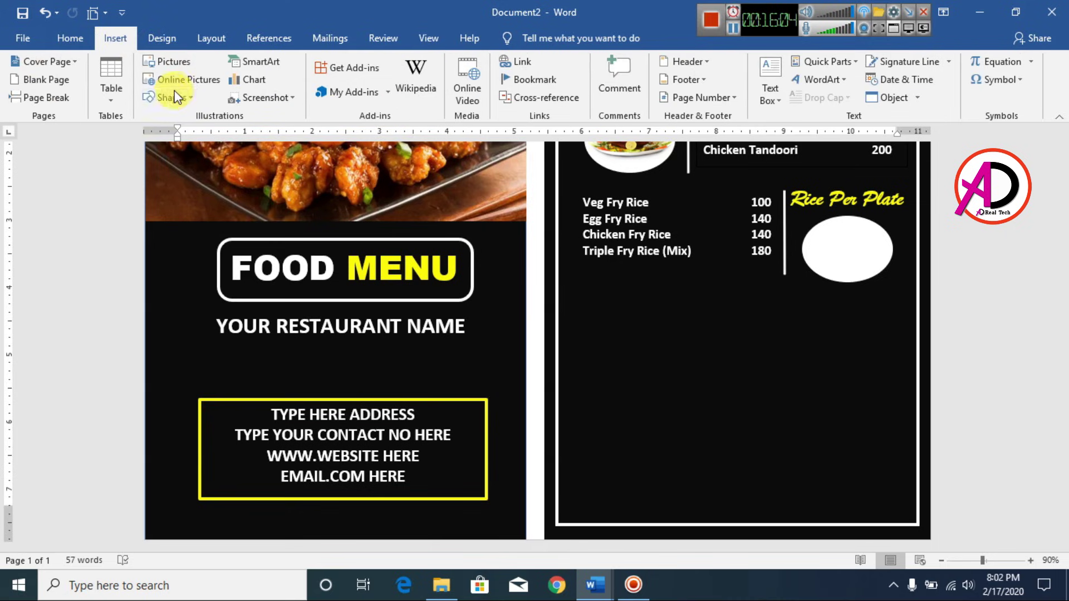
{"action": "left_click", "coordinate": [169, 61]}
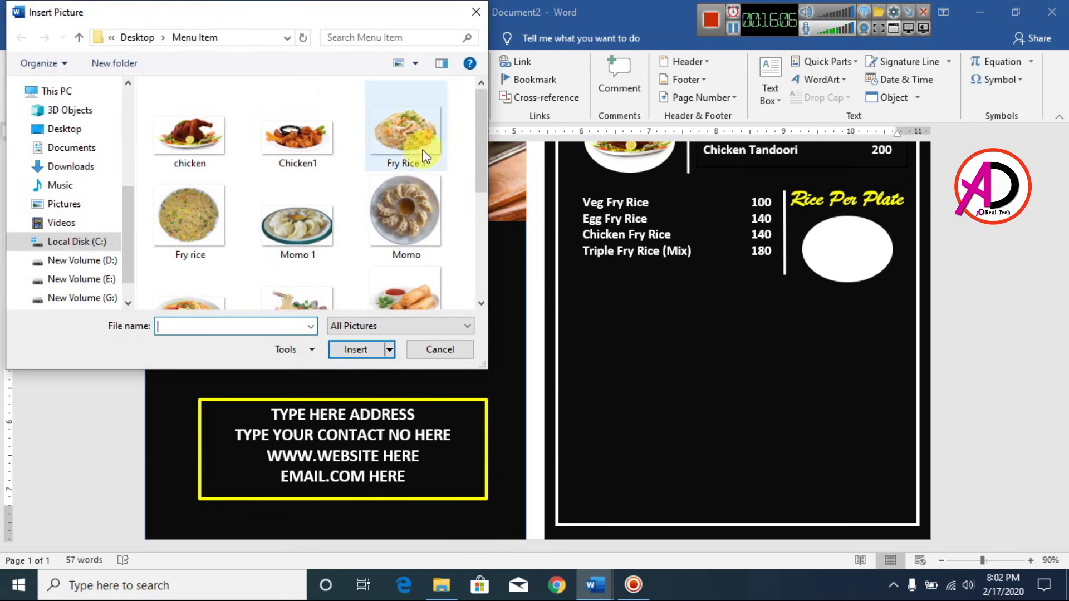
{"action": "left_click", "coordinate": [405, 131]}
{"action": "left_click", "coordinate": [356, 349]}
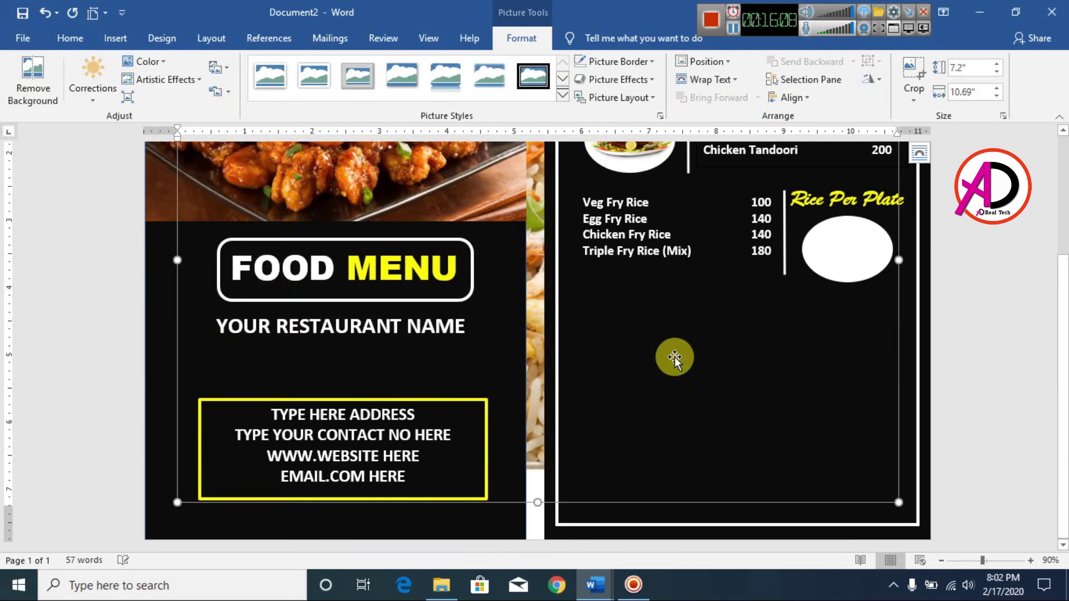
Place the fried rice picture in front of text and shrink it to about 1.19" by 0.8" on the white oval under Rice Per Plate.
{"action": "left_click", "coordinate": [710, 80]}
{"action": "left_click", "coordinate": [727, 203]}
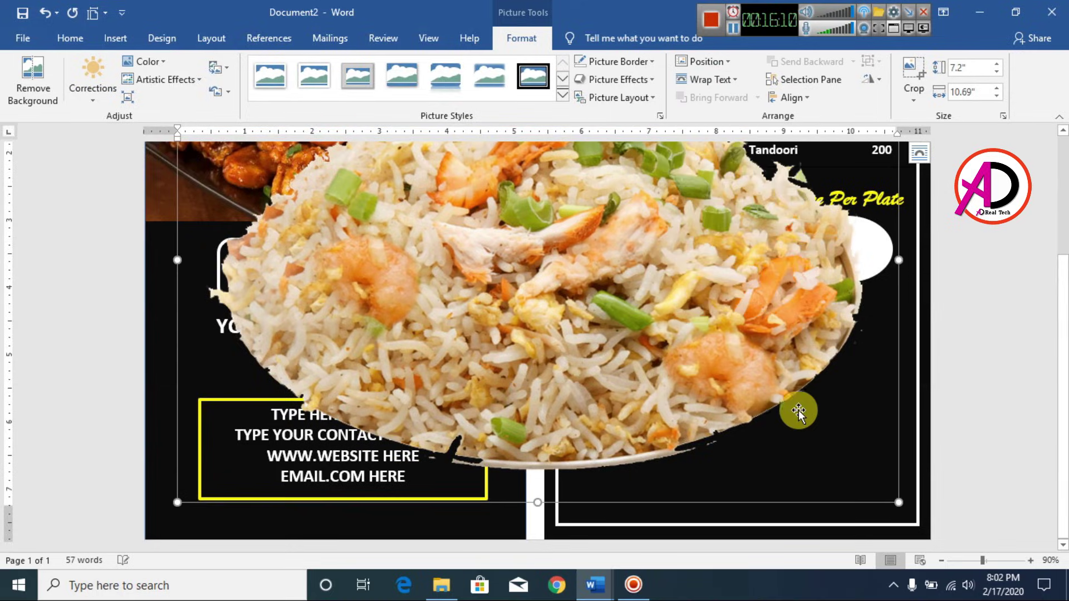
{"action": "scroll", "coordinate": [823, 428], "scroll_direction": "down", "scroll_amount": 4, "text": "ctrl"}
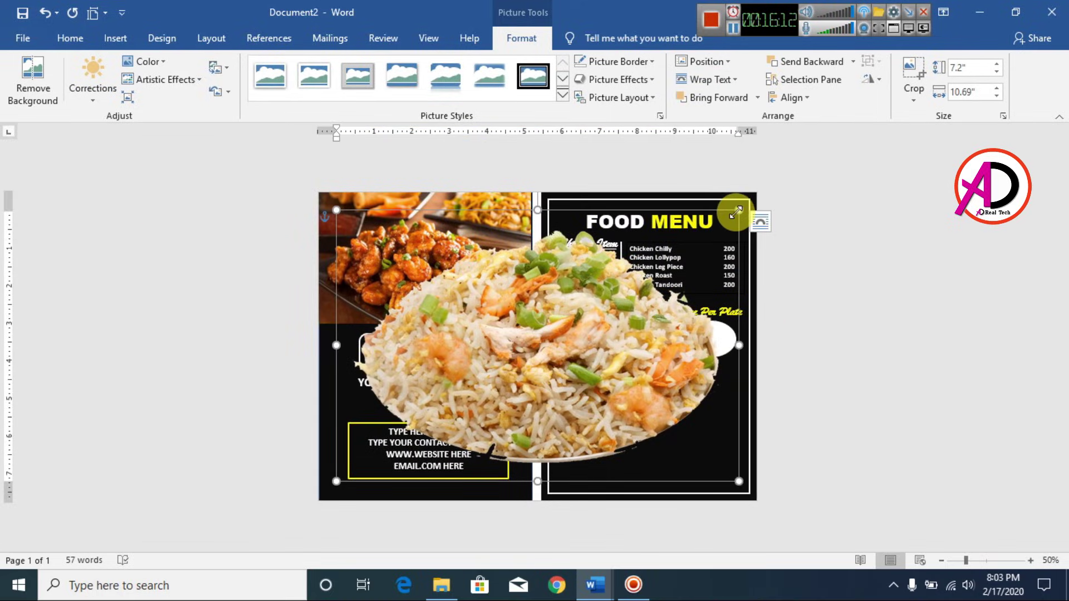
{"action": "left_click_drag", "start_coordinate": [736, 211], "coordinate": [716, 341]}
{"action": "scroll", "coordinate": [811, 395], "scroll_direction": "up", "scroll_amount": 2, "text": "ctrl"}
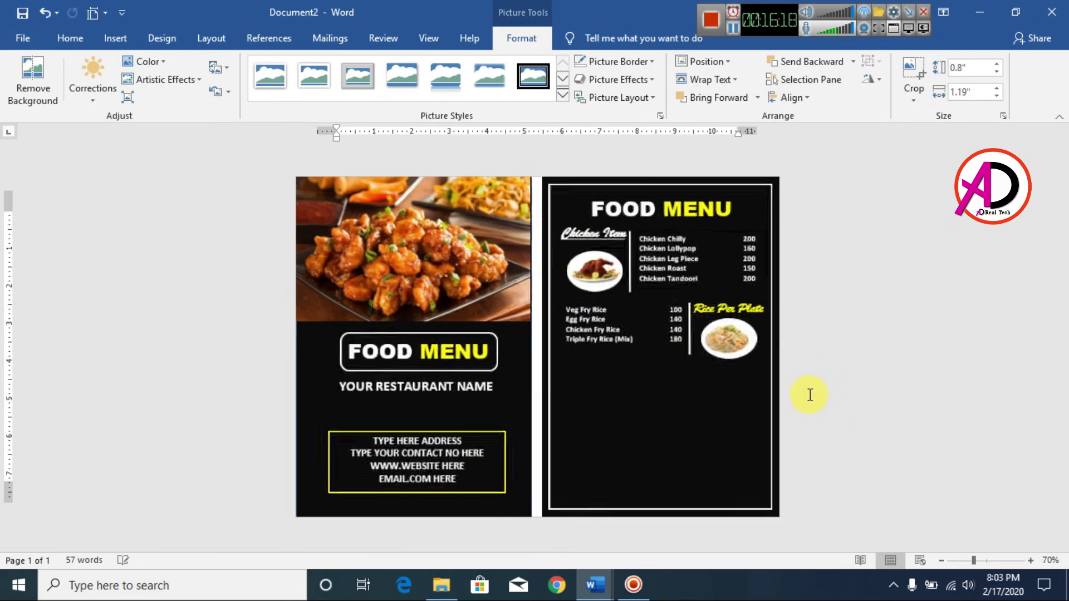
{"action": "scroll", "coordinate": [811, 395], "scroll_direction": "up", "scroll_amount": 6, "text": "ctrl"}
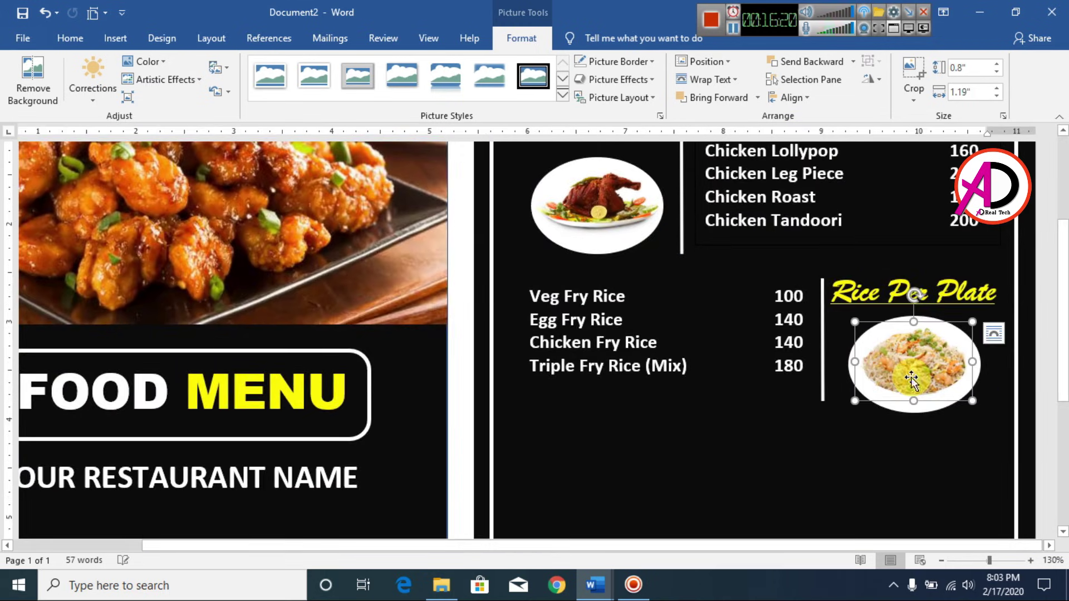
{"action": "left_click", "coordinate": [1035, 371]}
{"action": "scroll", "coordinate": [1036, 370], "scroll_direction": "down", "scroll_amount": 6, "text": "ctrl"}
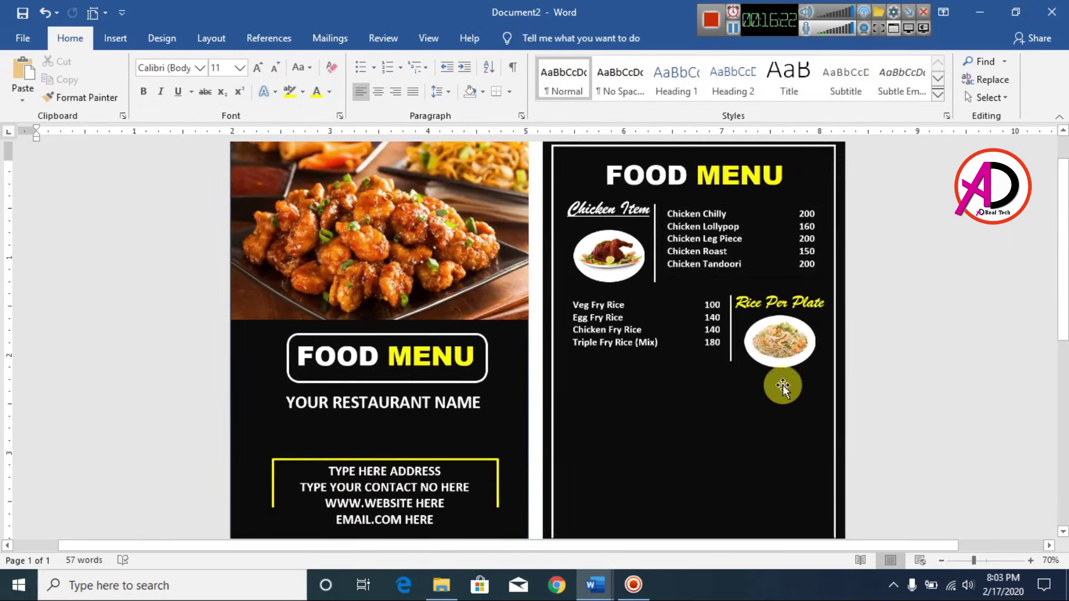
{"action": "scroll", "coordinate": [825, 382], "scroll_direction": "down", "scroll_amount": 3, "text": "ctrl"}
{"action": "scroll", "coordinate": [824, 383], "scroll_direction": "up", "scroll_amount": 3, "text": "ctrl"}
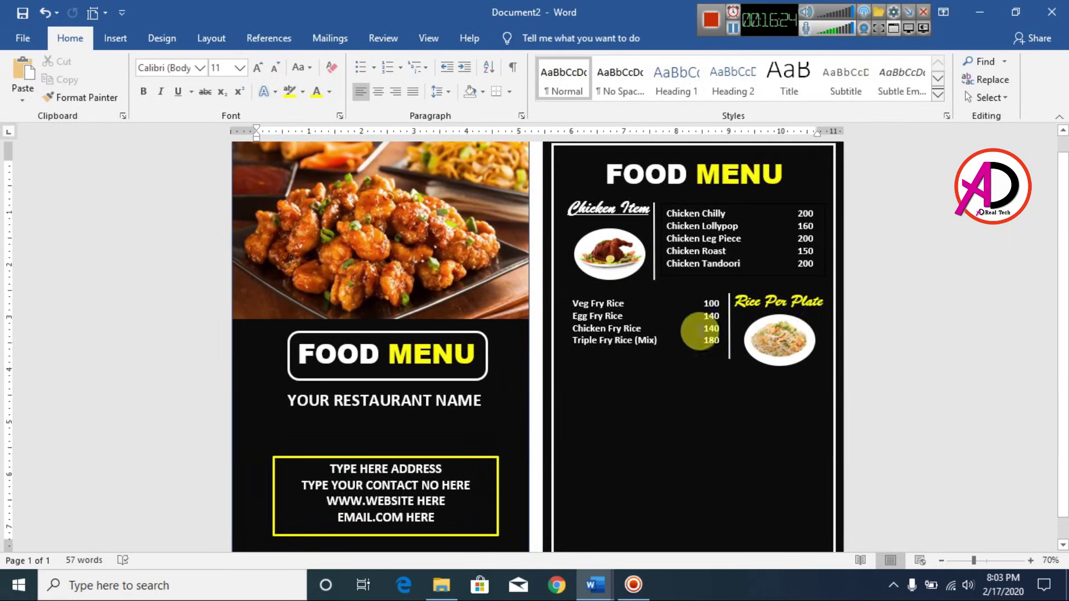
Duplicate the Chicken Item heading and position the copy below the rice dish list, near the frame's inner edge.
{"action": "left_click", "coordinate": [756, 301]}
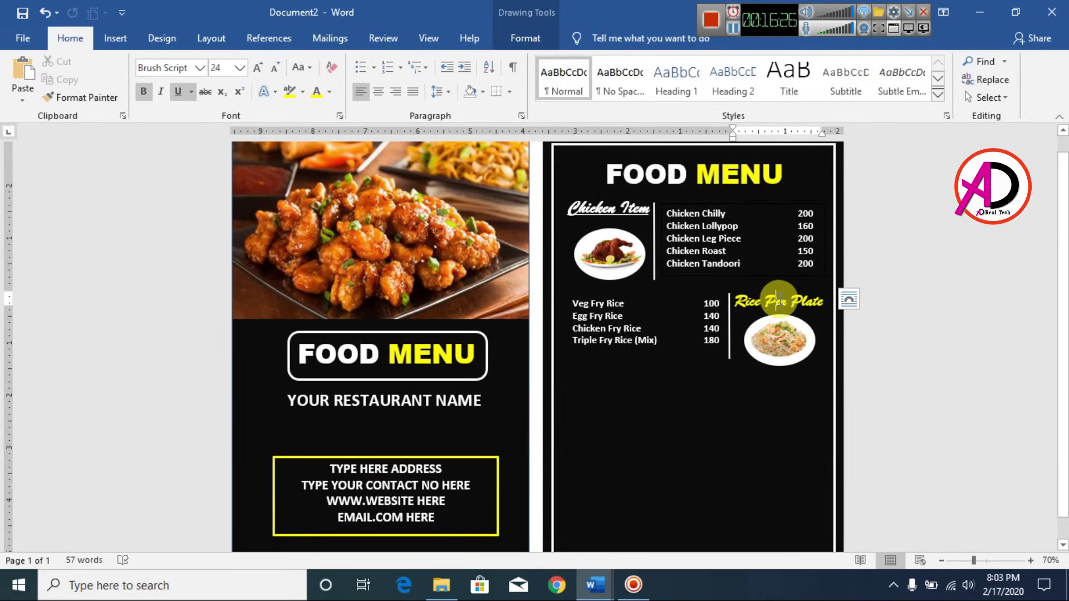
{"action": "left_click", "coordinate": [621, 200]}
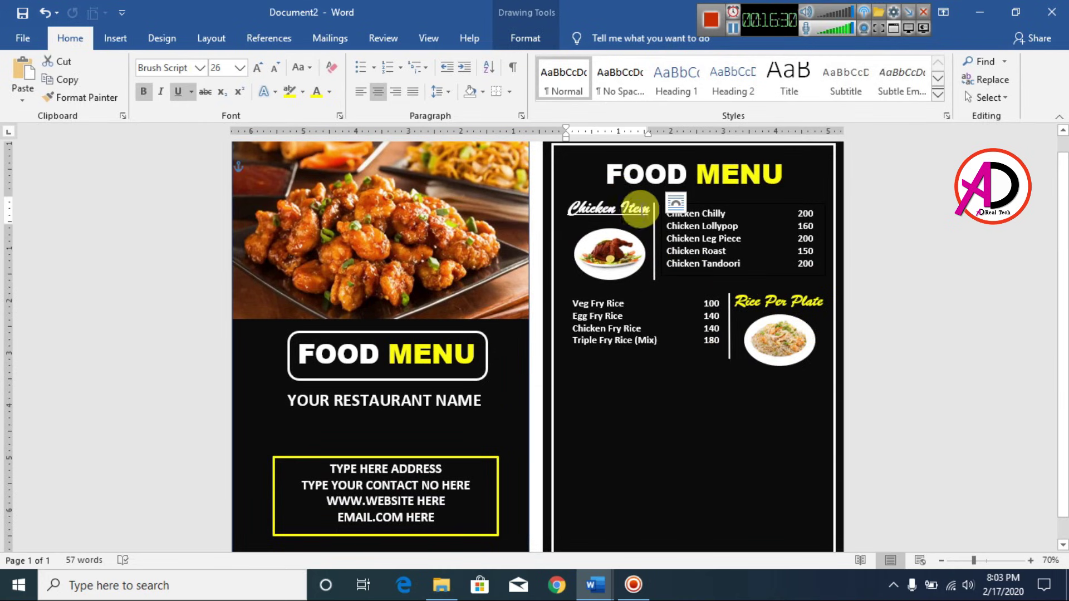
{"action": "left_click_drag", "start_coordinate": [635, 211], "coordinate": [638, 237]}
{"action": "key", "text": "ctrl+d"}
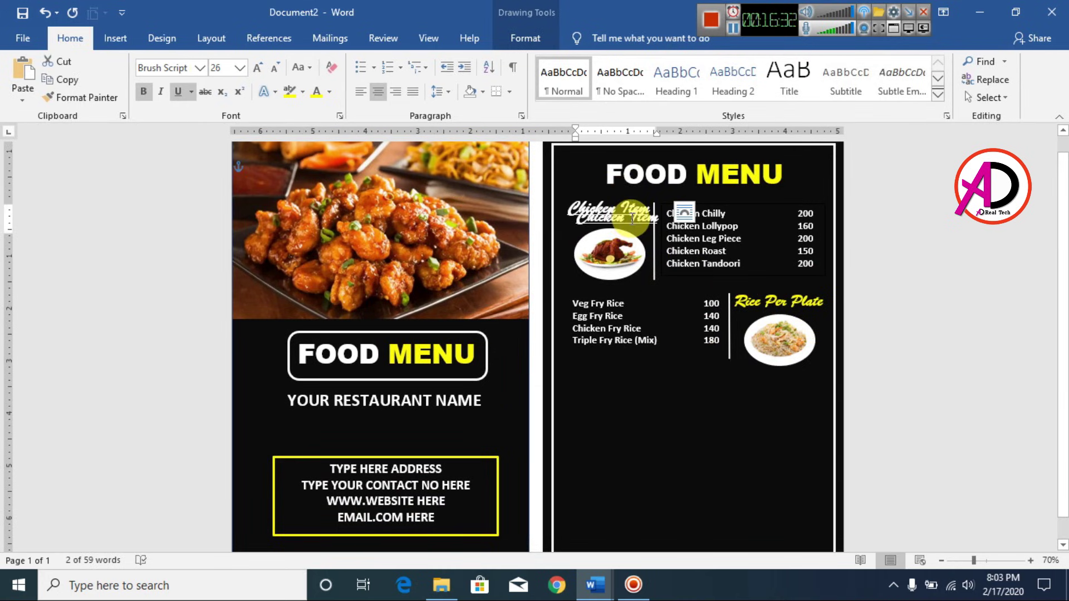
{"action": "left_click_drag", "start_coordinate": [635, 237], "coordinate": [627, 399]}
{"action": "scroll", "coordinate": [734, 418], "scroll_direction": "up", "scroll_amount": 4, "text": "ctrl"}
{"action": "scroll", "coordinate": [702, 416], "scroll_direction": "up", "scroll_amount": 1, "text": "ctrl"}
{"action": "left_click", "coordinate": [650, 395]}
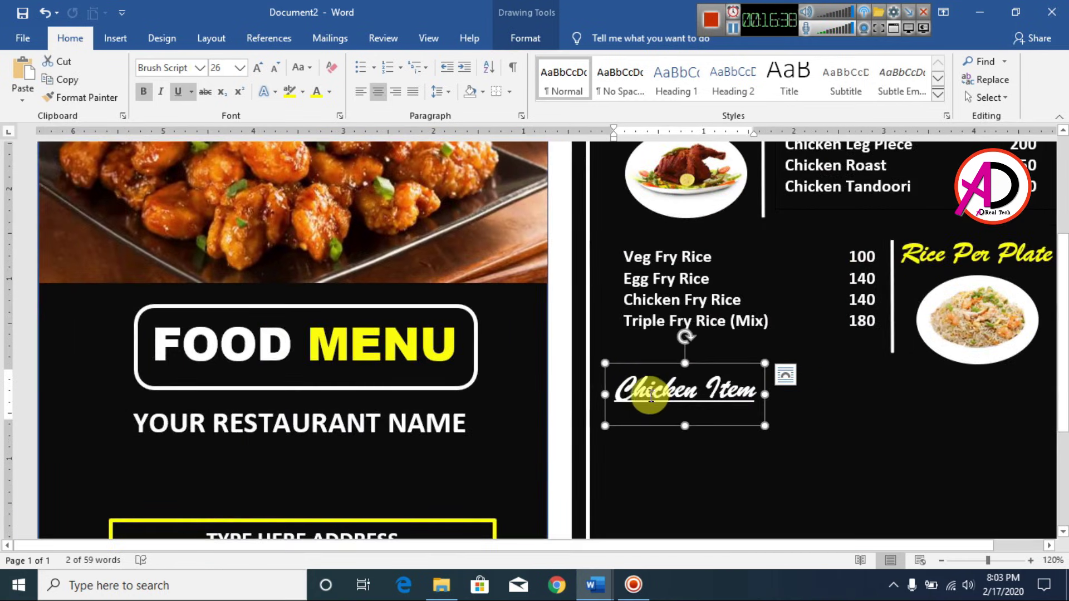
{"action": "scroll", "coordinate": [666, 395], "scroll_direction": "down", "scroll_amount": 3}
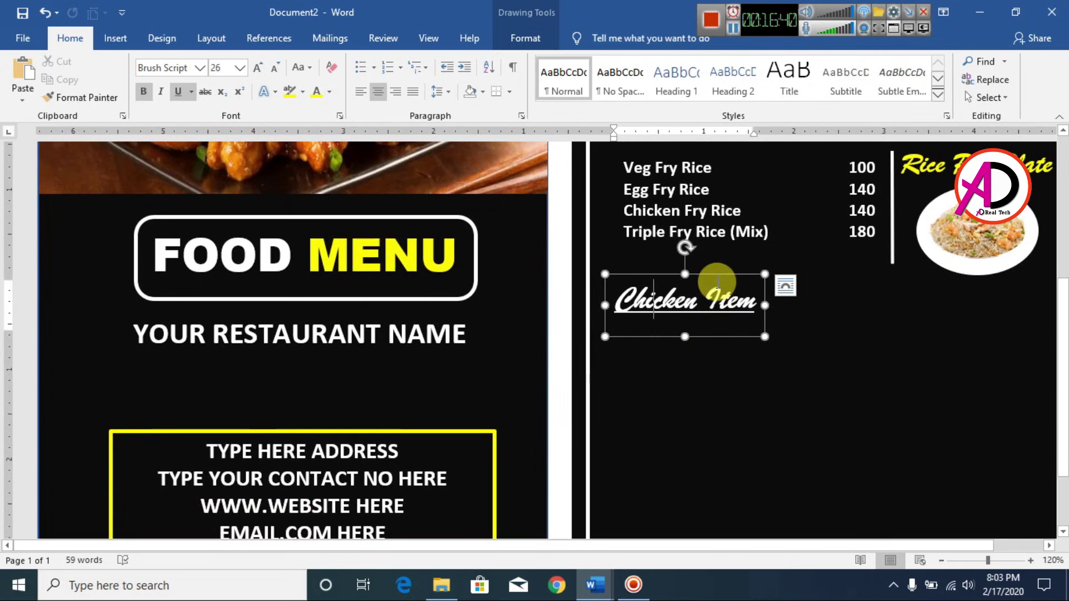
{"action": "left_click_drag", "start_coordinate": [717, 275], "coordinate": [715, 286]}
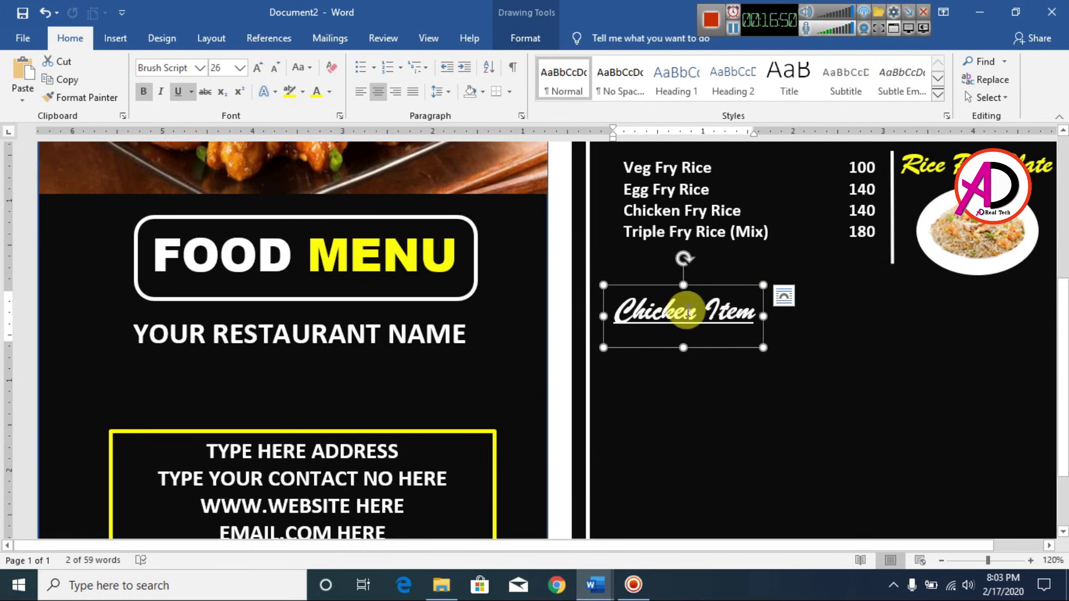
Switch to the Menu Item document and copy the MO:MO heading.
{"action": "mouse_move", "coordinate": [598, 573]}
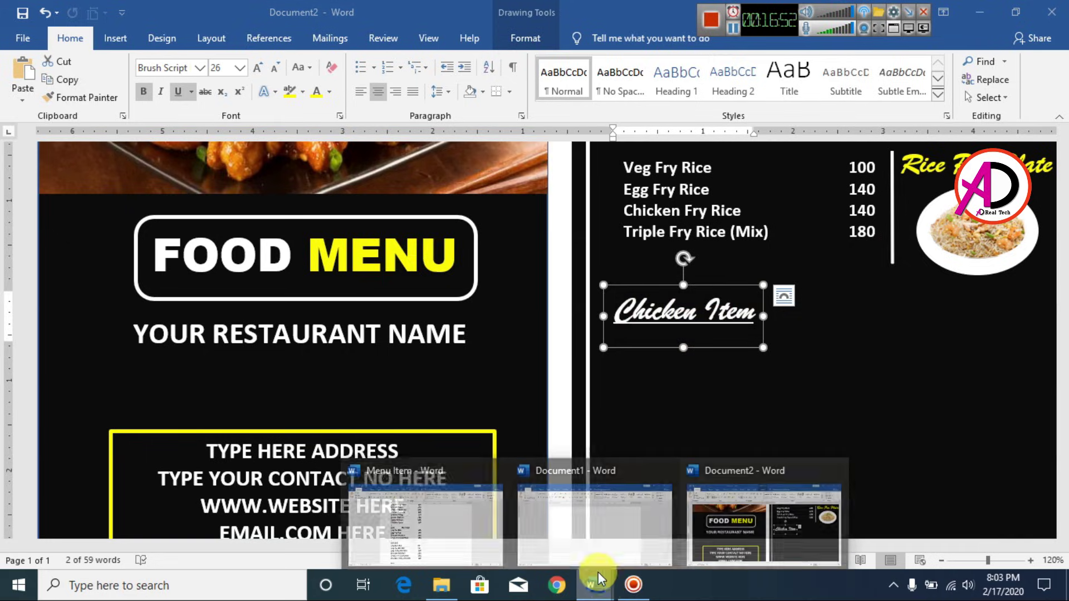
{"action": "left_click", "coordinate": [463, 526]}
{"action": "scroll", "coordinate": [523, 336], "scroll_direction": "down", "scroll_amount": 3}
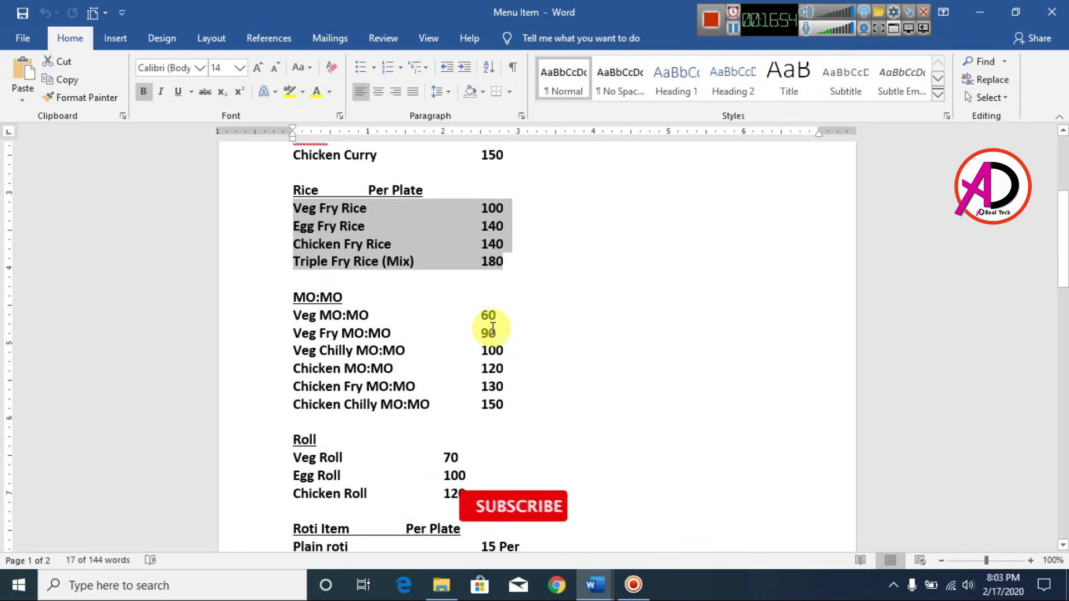
{"action": "scroll", "coordinate": [502, 332], "scroll_direction": "down", "scroll_amount": 1}
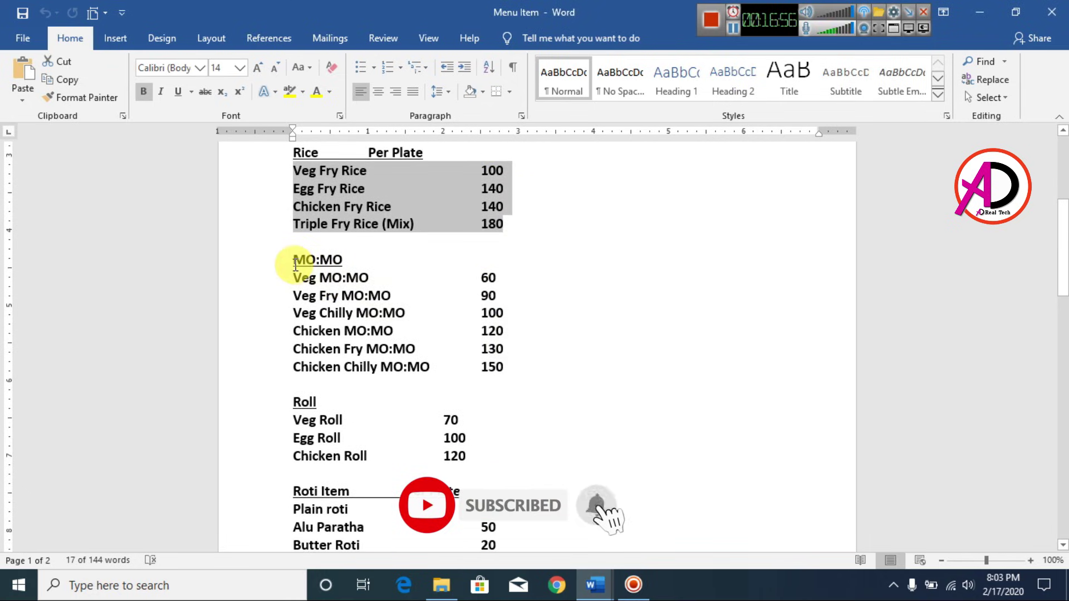
{"action": "left_click_drag", "start_coordinate": [295, 265], "coordinate": [327, 261]}
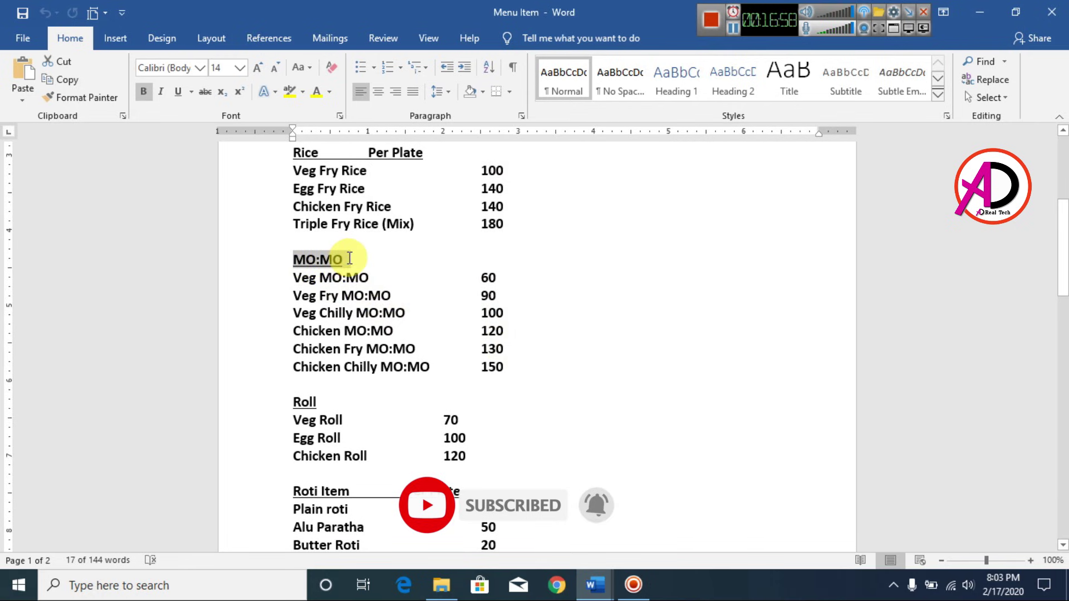
{"action": "left_click", "coordinate": [60, 80]}
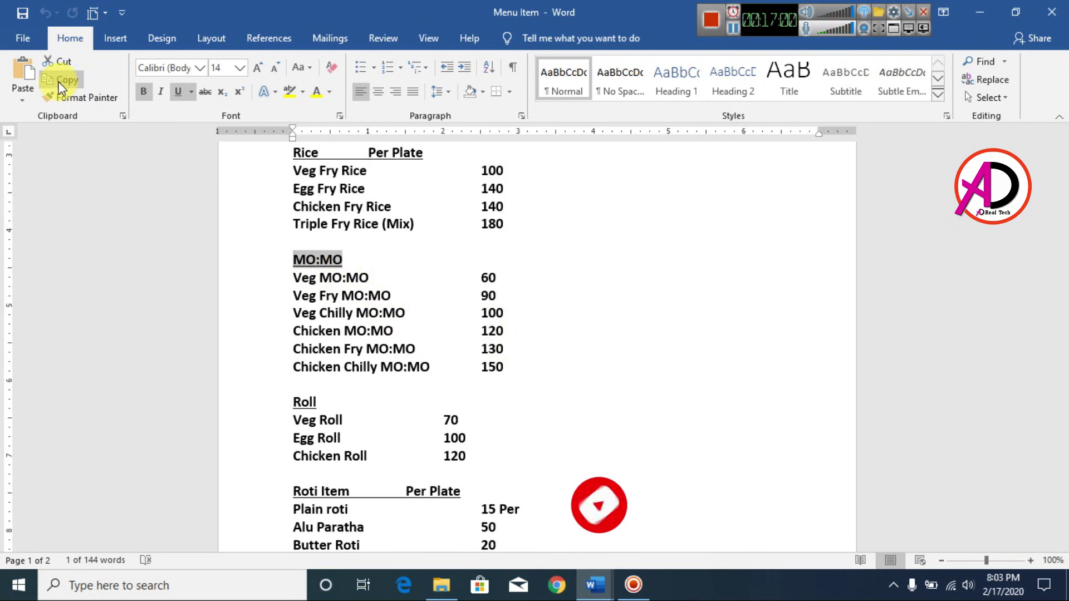
Return to the menu design in Document2 and replace the duplicated Chicken Item heading's text with the copied MO:MO.
{"action": "key", "text": "alt+Tab"}
{"action": "left_click", "coordinate": [700, 353]}
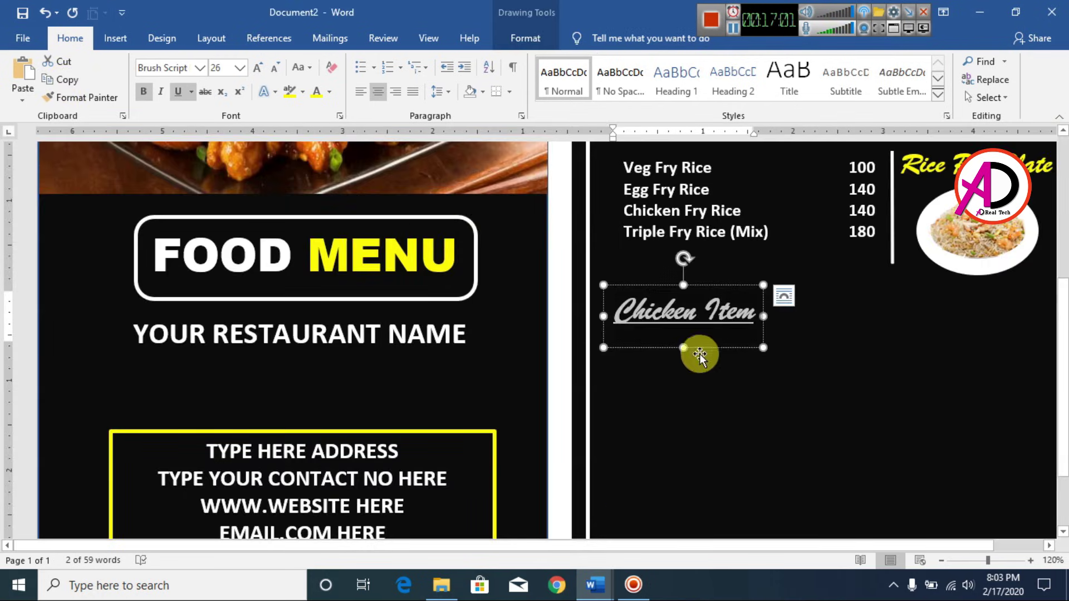
{"action": "left_click", "coordinate": [688, 311]}
{"action": "key", "text": "ctrl+a"}
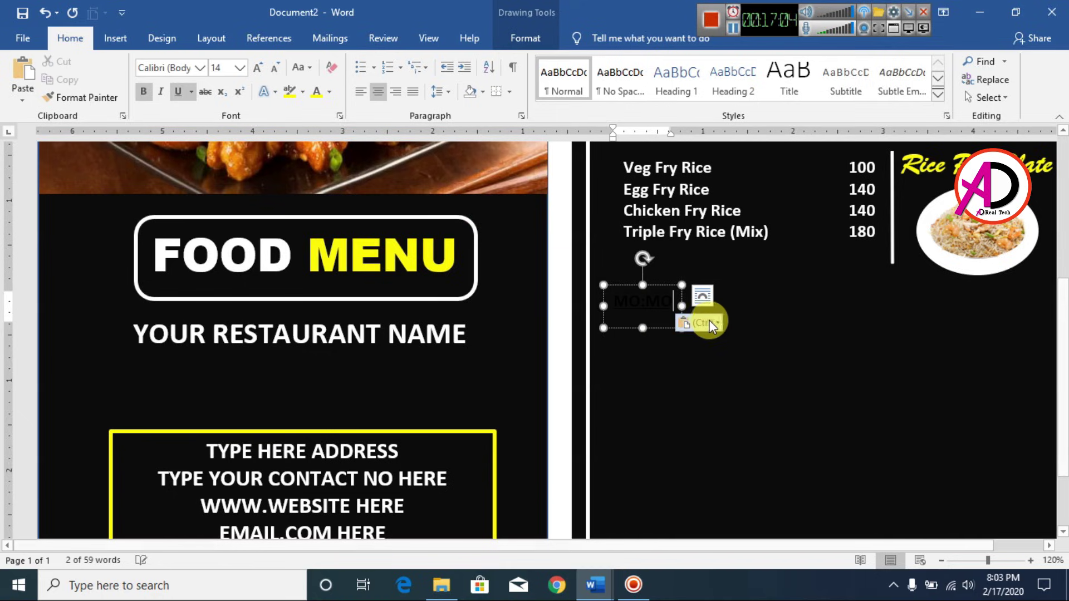
{"action": "type", "text": "MO:MO"}
Format the MO:MO heading in white with the Brush Script MT font.
{"action": "key", "text": "ctrl+a"}
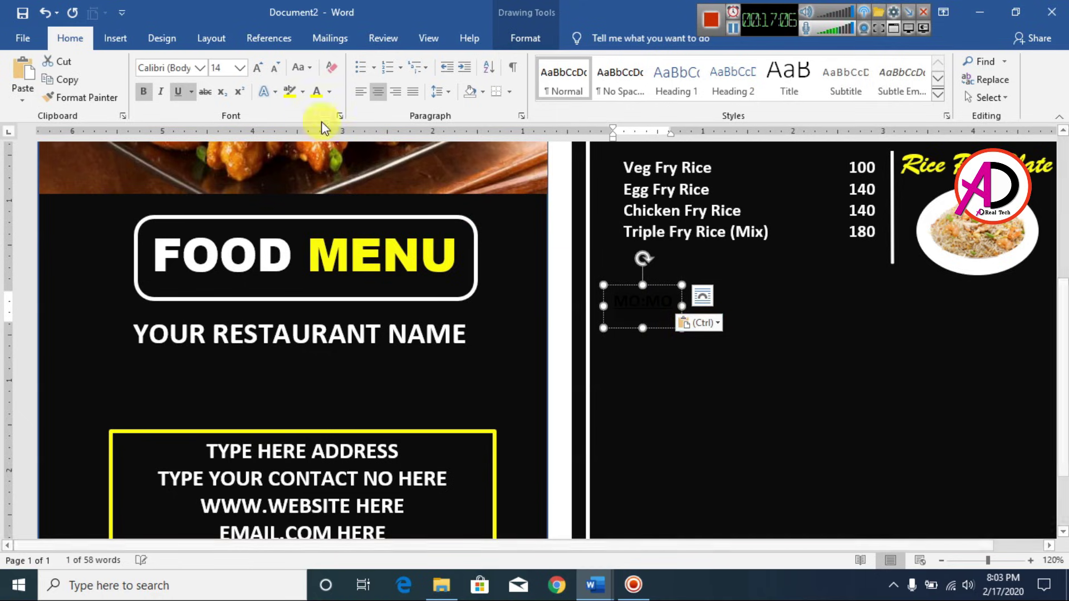
{"action": "left_click", "coordinate": [321, 95]}
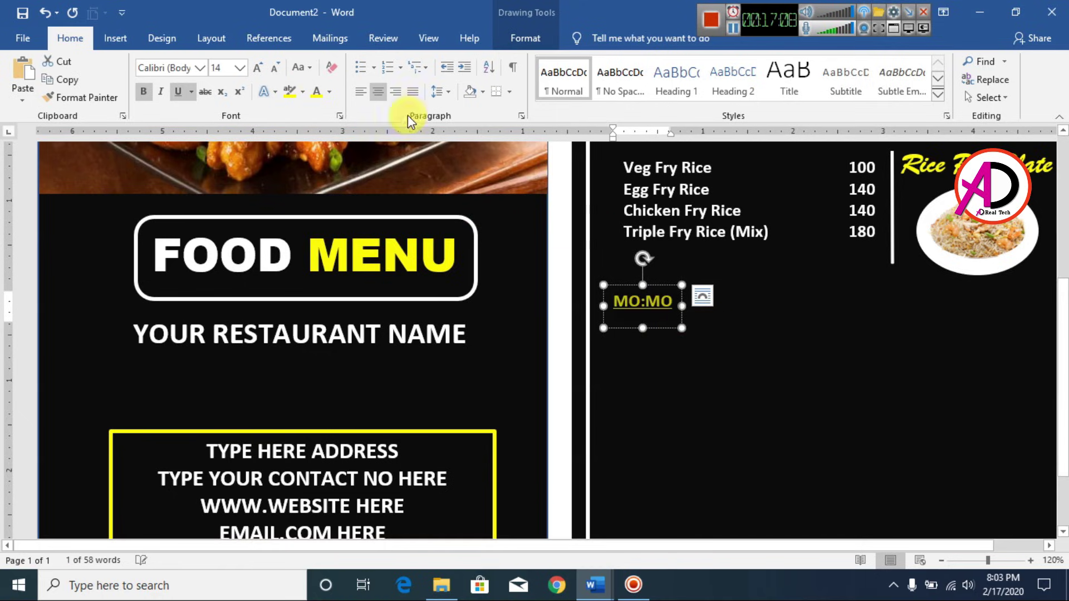
{"action": "left_click", "coordinate": [332, 89]}
{"action": "left_click", "coordinate": [316, 145]}
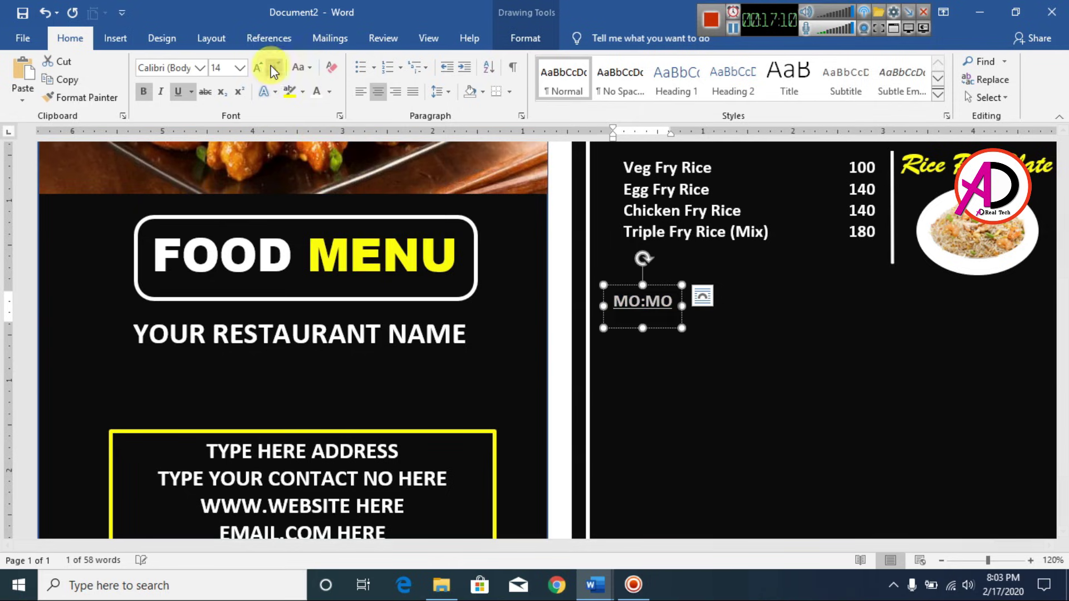
{"action": "left_click", "coordinate": [199, 67]}
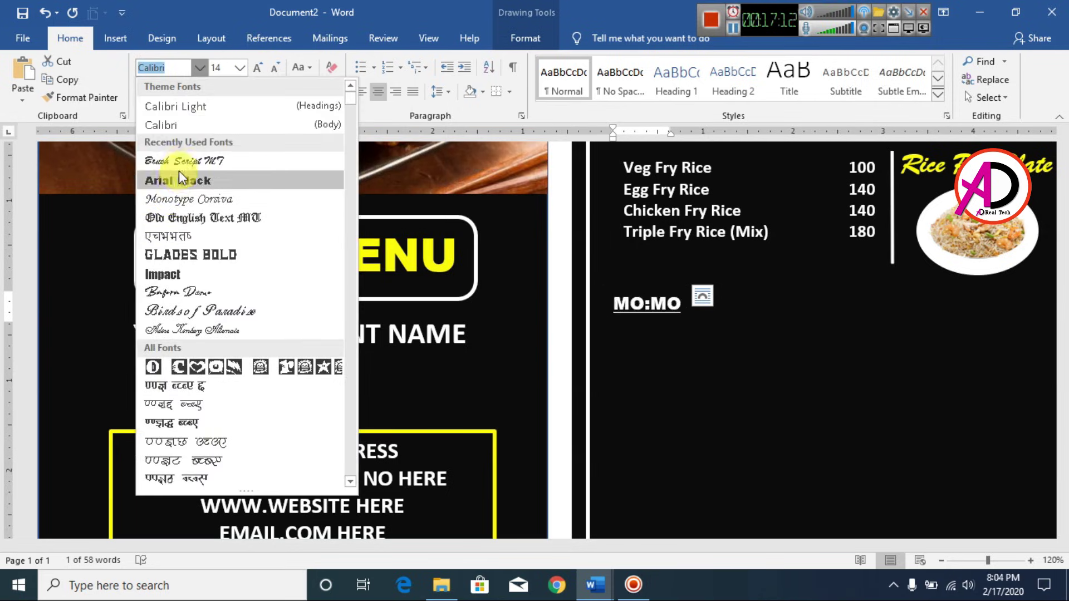
{"action": "left_click", "coordinate": [183, 161]}
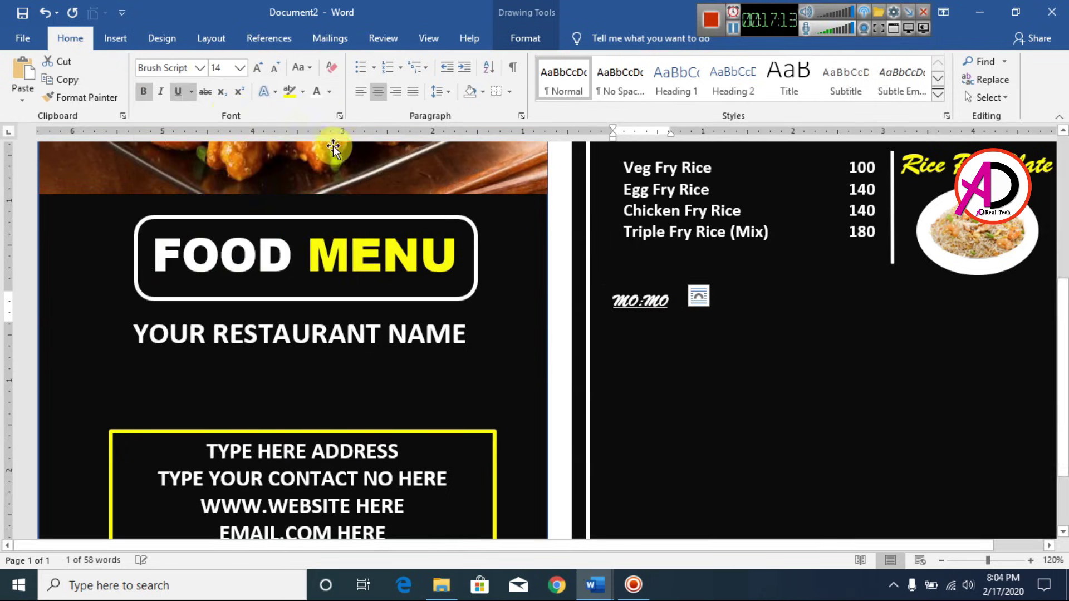
Enlarge the MO:MO heading to font size 22.
{"action": "left_click", "coordinate": [241, 67]}
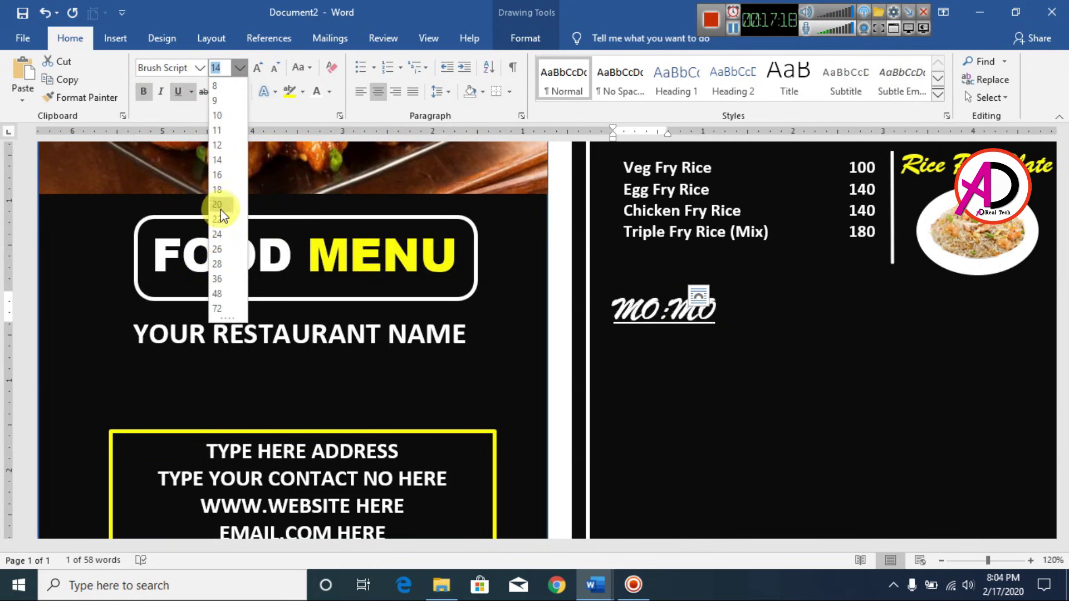
{"action": "left_click", "coordinate": [219, 190]}
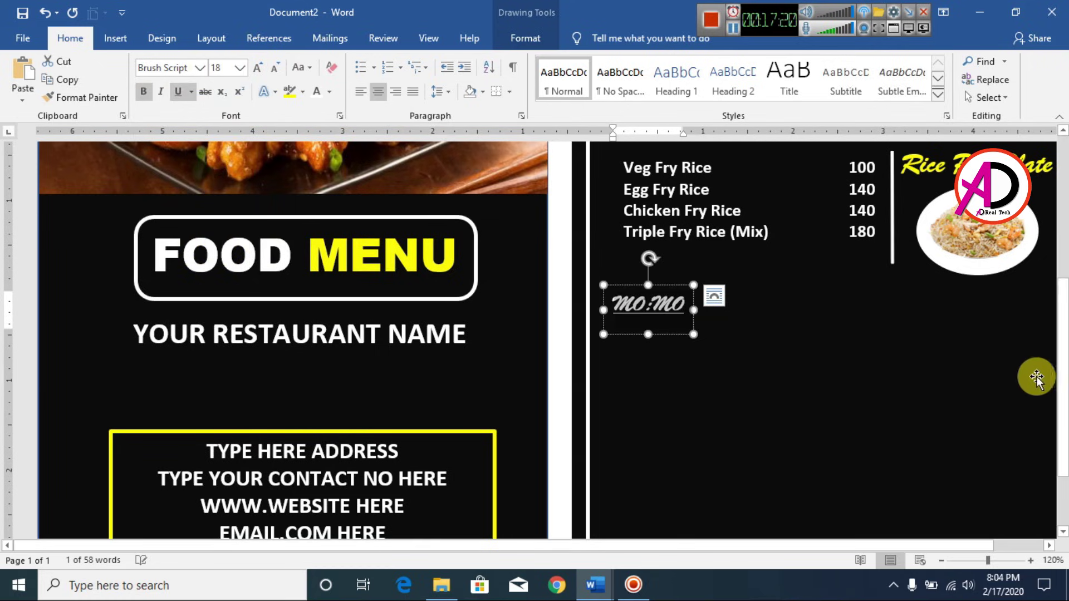
{"action": "scroll", "coordinate": [749, 401], "scroll_direction": "down", "scroll_amount": 6, "text": "ctrl"}
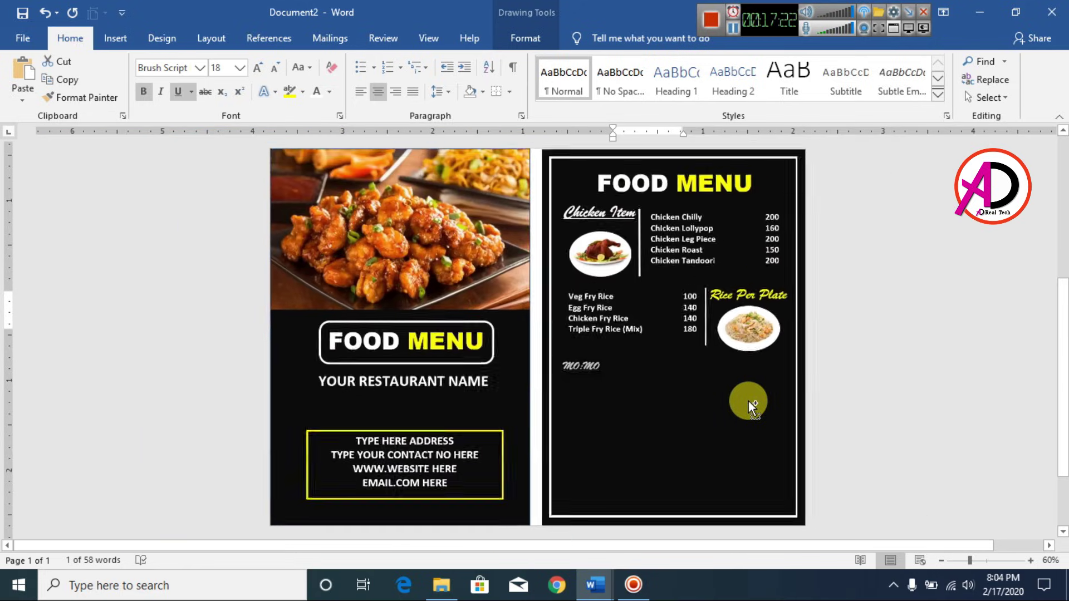
{"action": "scroll", "coordinate": [804, 411], "scroll_direction": "up", "scroll_amount": 4, "text": "ctrl"}
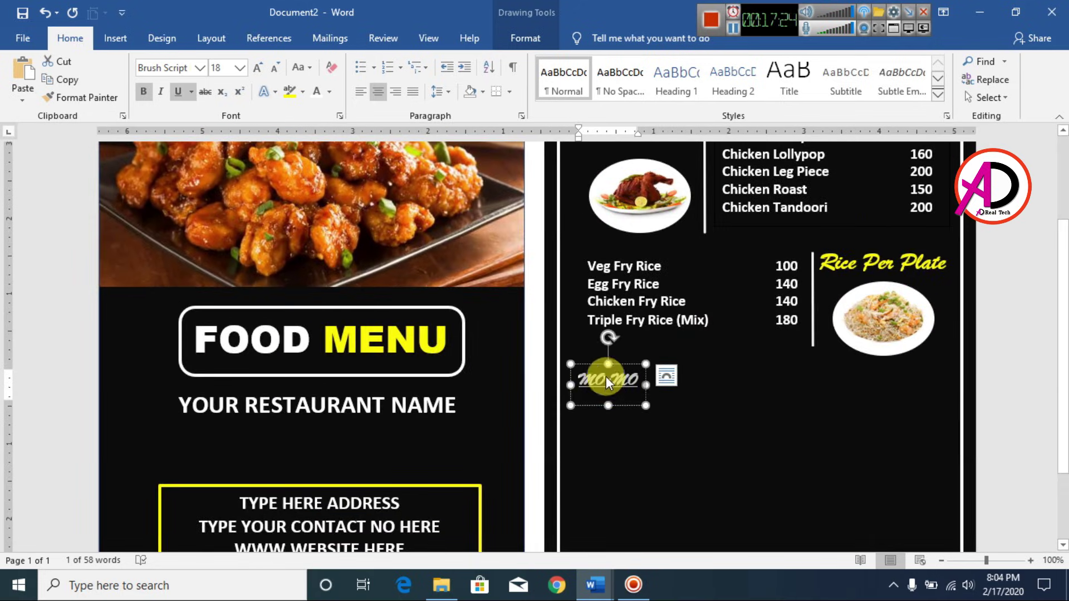
{"action": "left_click", "coordinate": [239, 68]}
{"action": "left_click", "coordinate": [218, 219]}
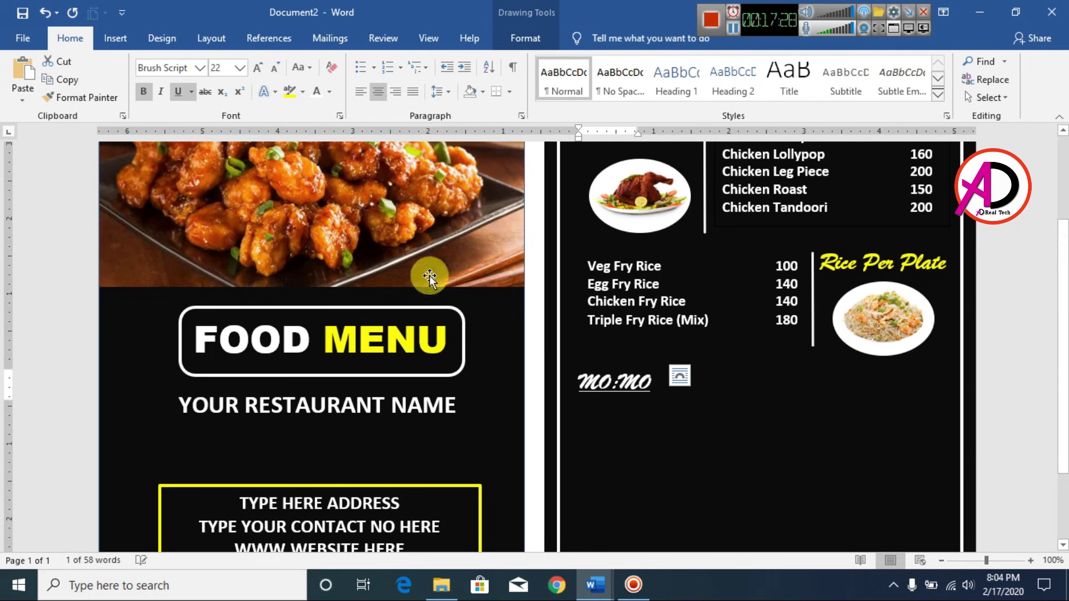
Move the MO:MO heading slightly upward, closer to the rice dish list.
{"action": "left_click", "coordinate": [937, 395]}
{"action": "scroll", "coordinate": [791, 430], "scroll_direction": "up", "scroll_amount": 3}
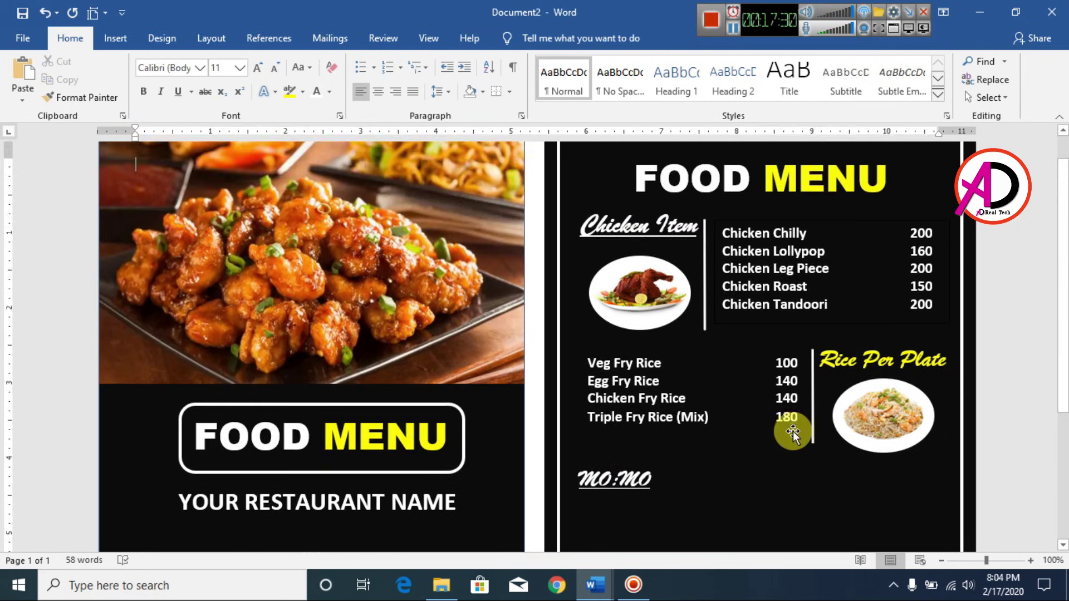
{"action": "scroll", "coordinate": [796, 439], "scroll_direction": "down", "scroll_amount": 1}
{"action": "scroll", "coordinate": [772, 413], "scroll_direction": "down", "scroll_amount": 1}
{"action": "scroll", "coordinate": [747, 413], "scroll_direction": "down", "scroll_amount": 1}
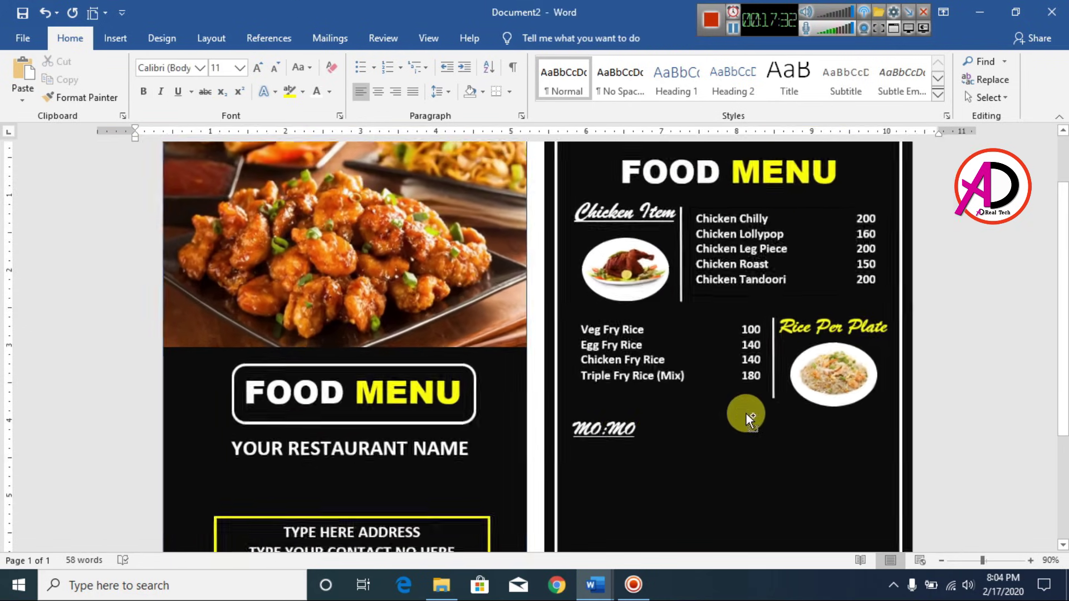
{"action": "scroll", "coordinate": [746, 413], "scroll_direction": "up", "scroll_amount": 1}
{"action": "left_click", "coordinate": [613, 421]}
{"action": "left_click_drag", "start_coordinate": [614, 421], "coordinate": [614, 412]}
Duplicate the vertical divider line from the rice section and place the copy to the right of the MO:MO heading.
{"action": "scroll", "coordinate": [699, 429], "scroll_direction": "down", "scroll_amount": 3}
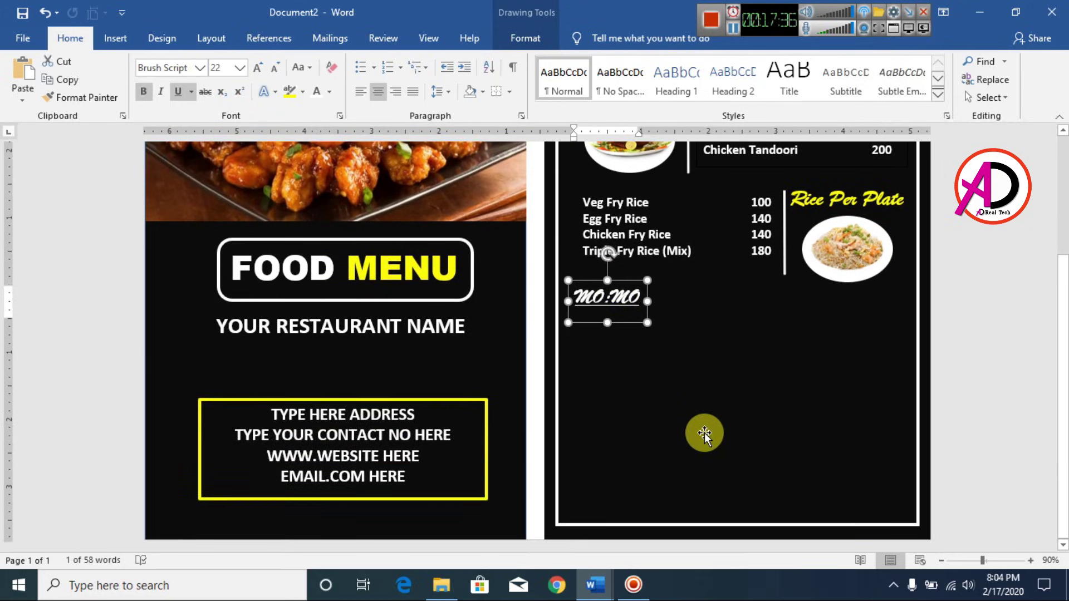
{"action": "left_click", "coordinate": [785, 272]}
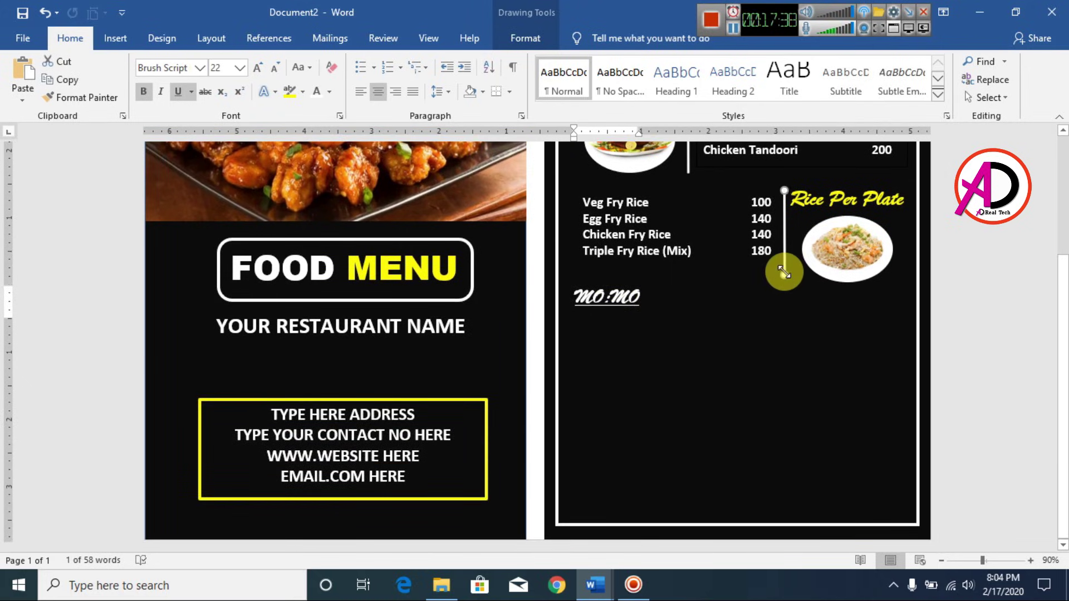
{"action": "left_click_drag", "start_coordinate": [755, 352], "coordinate": [798, 278]}
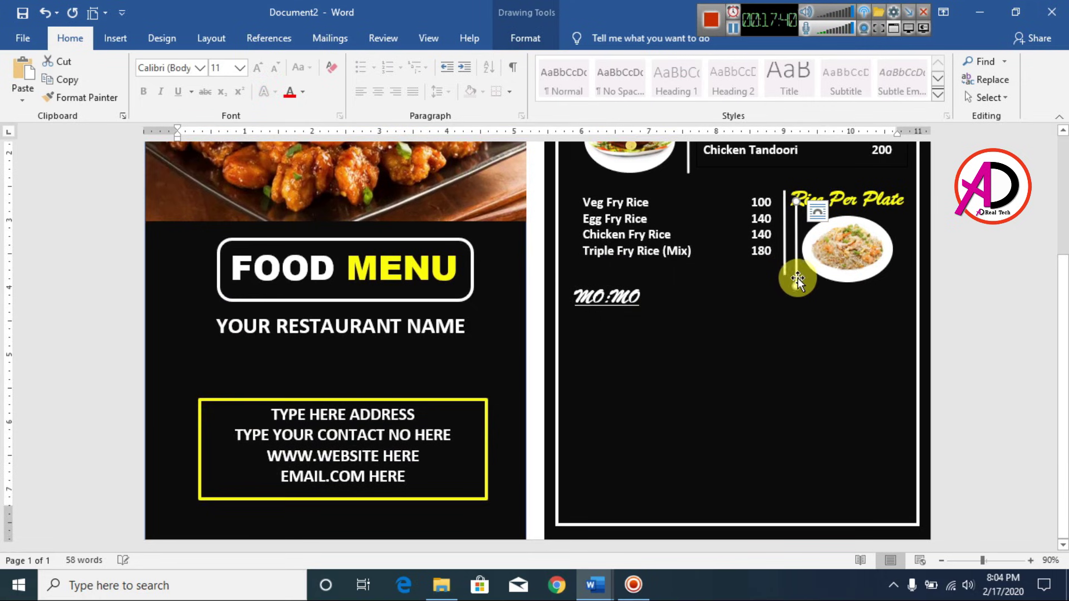
{"action": "left_click", "coordinate": [664, 369]}
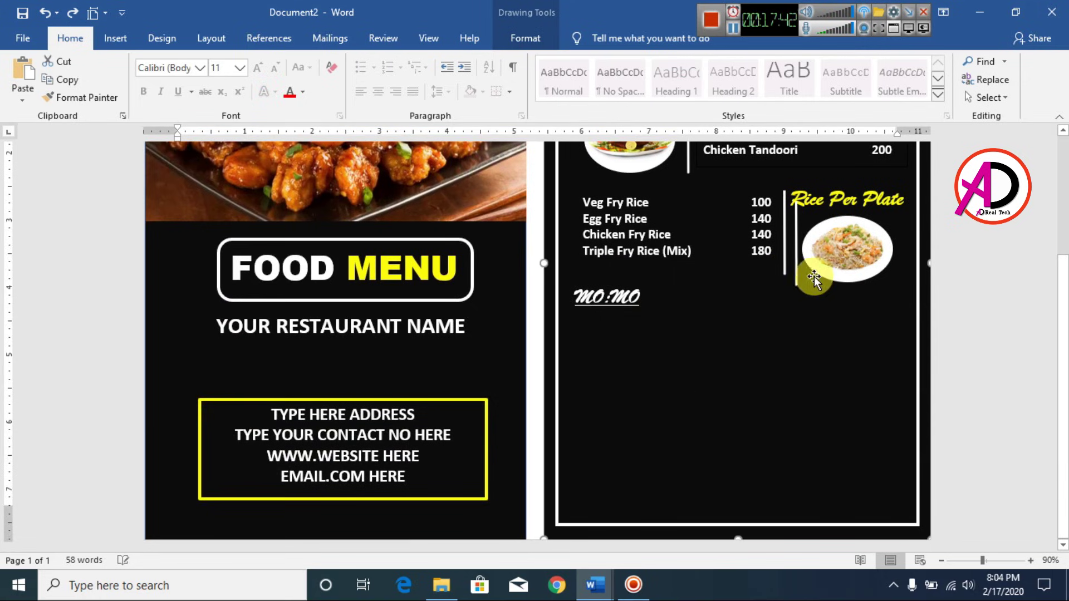
{"action": "left_click", "coordinate": [797, 251]}
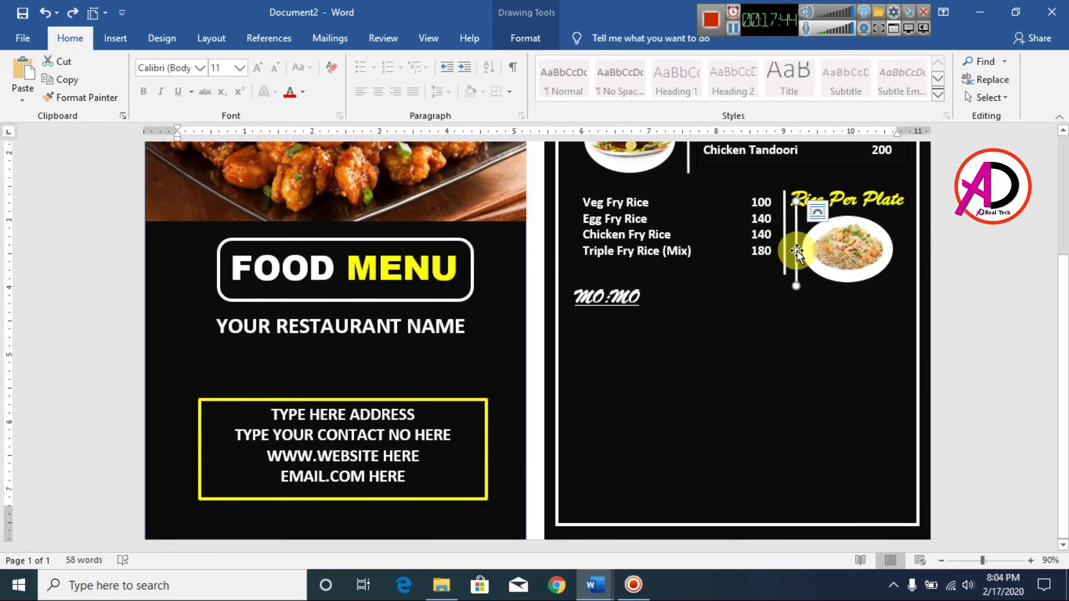
{"action": "left_click_drag", "start_coordinate": [797, 251], "coordinate": [659, 335]}
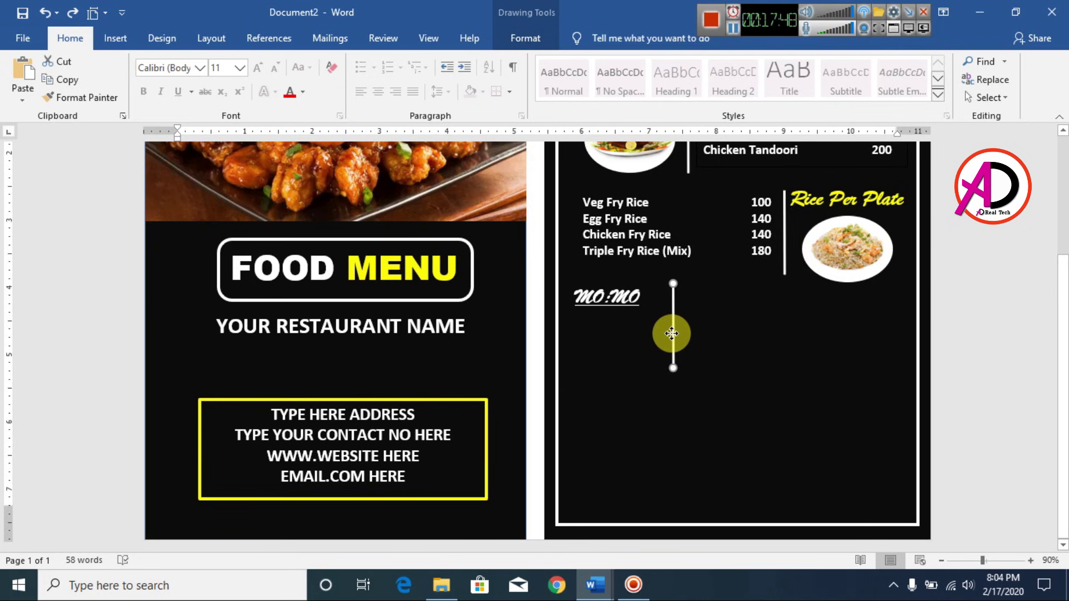
{"action": "left_click", "coordinate": [1021, 342]}
Duplicate the white oval behind the rice photo and place the copy beneath the MO:MO heading.
{"action": "scroll", "coordinate": [841, 440], "scroll_direction": "up", "scroll_amount": 3}
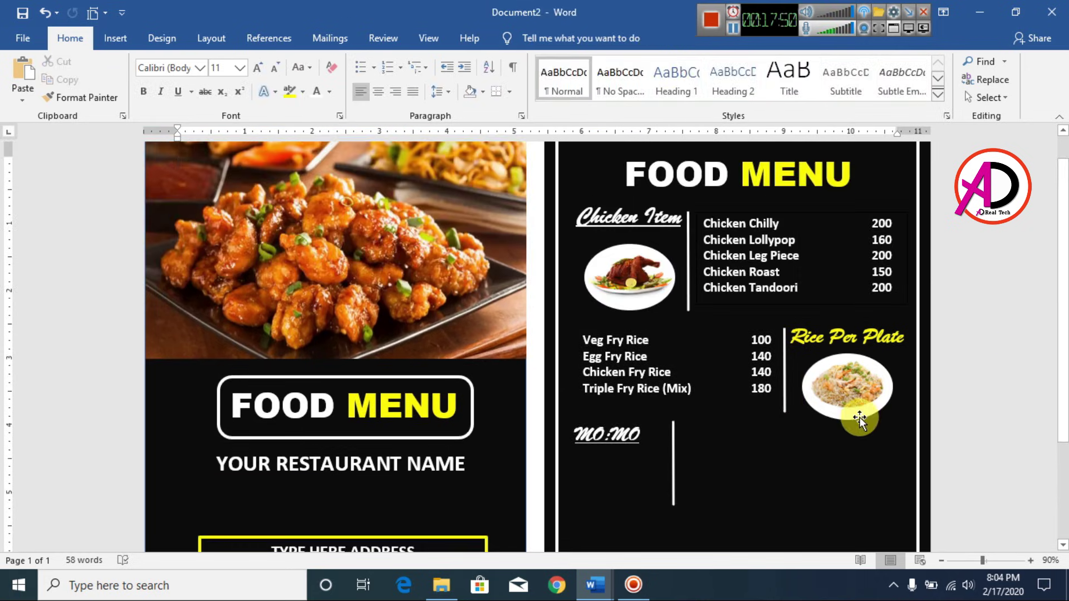
{"action": "left_click", "coordinate": [860, 417]}
{"action": "left_click", "coordinate": [860, 421]}
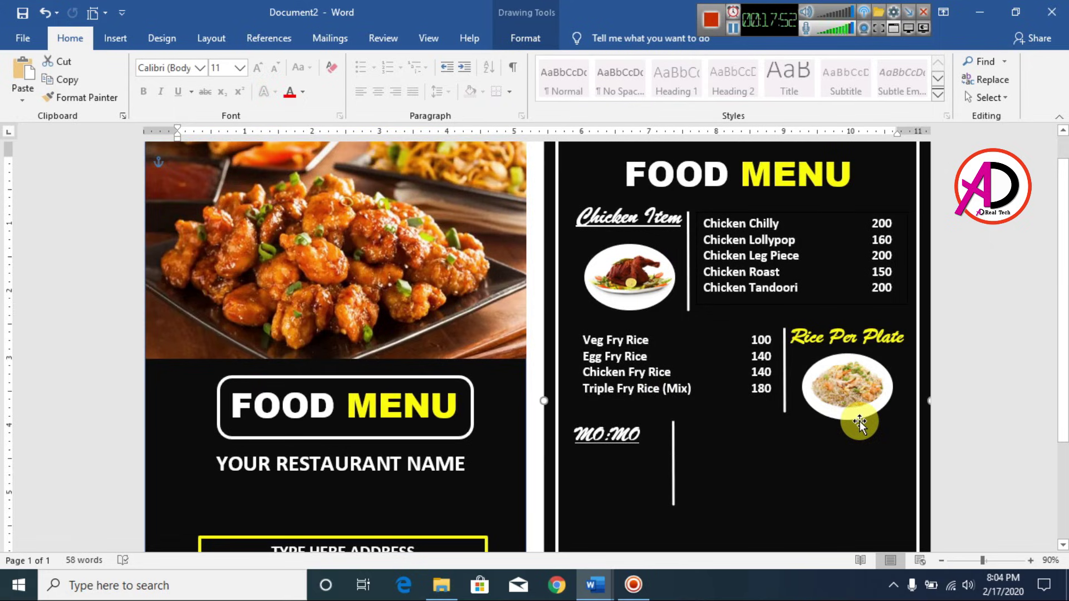
{"action": "left_click", "coordinate": [855, 413]}
{"action": "left_click", "coordinate": [856, 422]}
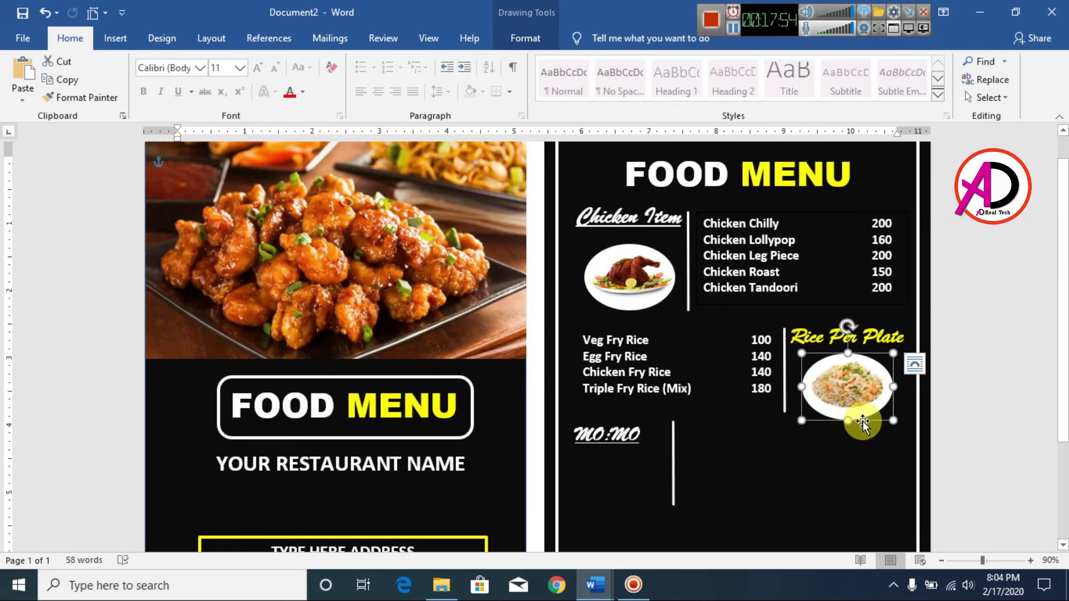
{"action": "mouse_move", "coordinate": [865, 425]}
{"action": "left_mouse_down"}
{"action": "mouse_move", "coordinate": [840, 449]}
{"action": "mouse_move", "coordinate": [871, 409]}
{"action": "mouse_move", "coordinate": [656, 505]}
{"action": "mouse_move", "coordinate": [632, 500]}
{"action": "left_mouse_up"}
{"action": "scroll", "coordinate": [685, 496], "scroll_direction": "down", "scroll_amount": 4}
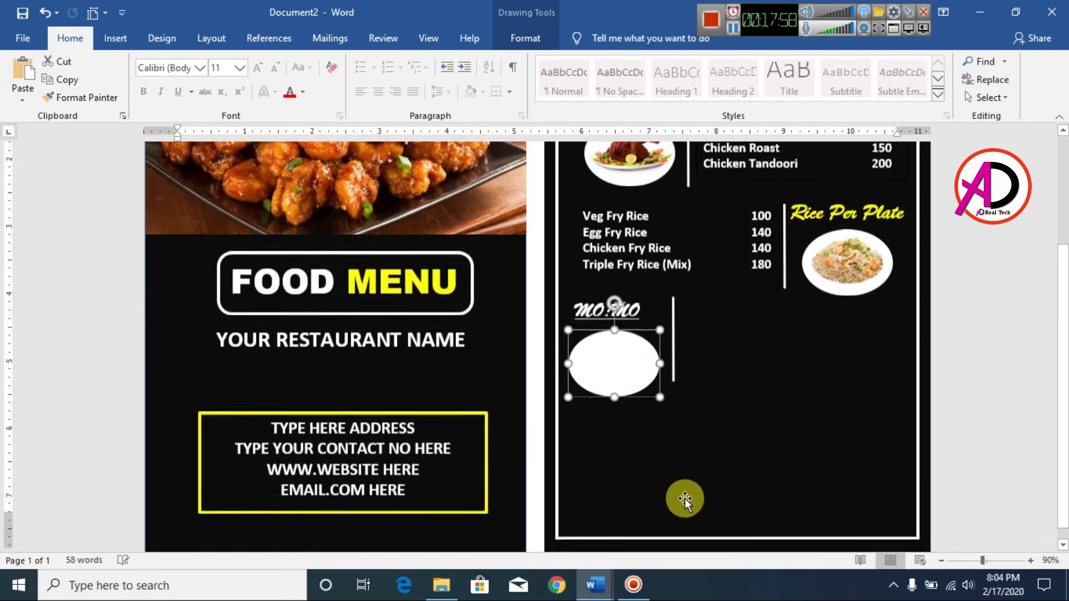
{"action": "left_click", "coordinate": [675, 364]}
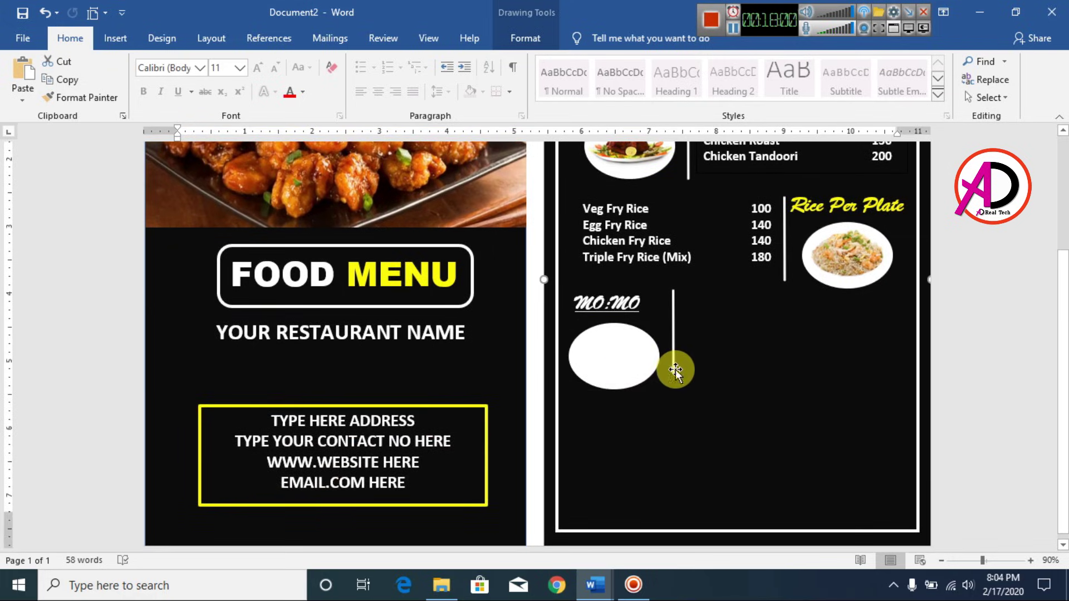
{"action": "left_click_drag", "start_coordinate": [676, 370], "coordinate": [675, 348]}
{"action": "left_click", "coordinate": [673, 336]}
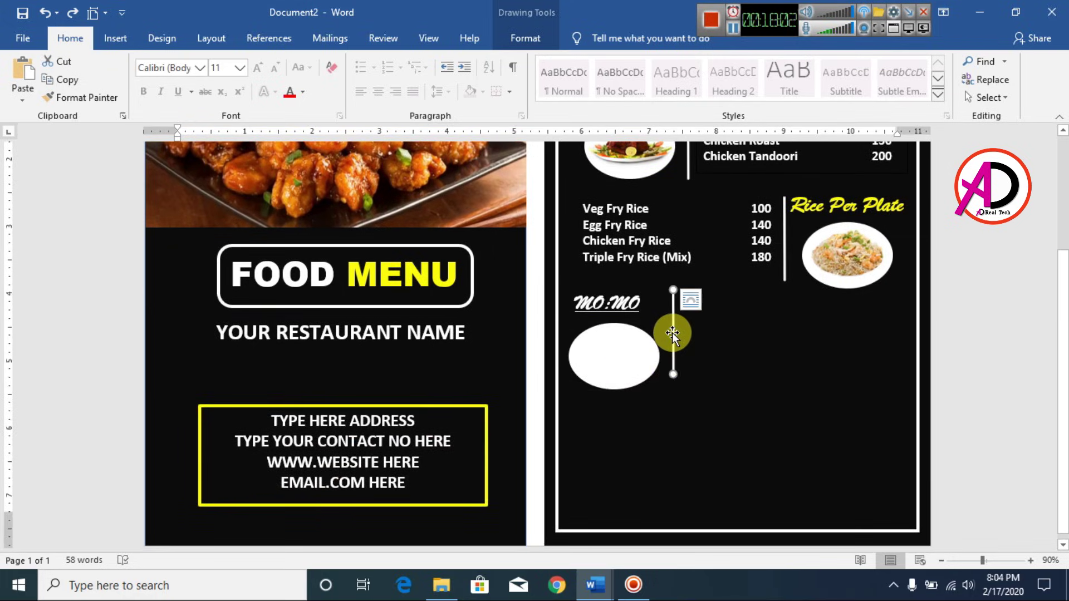
{"action": "scroll", "coordinate": [675, 337], "scroll_direction": "up", "scroll_amount": 5}
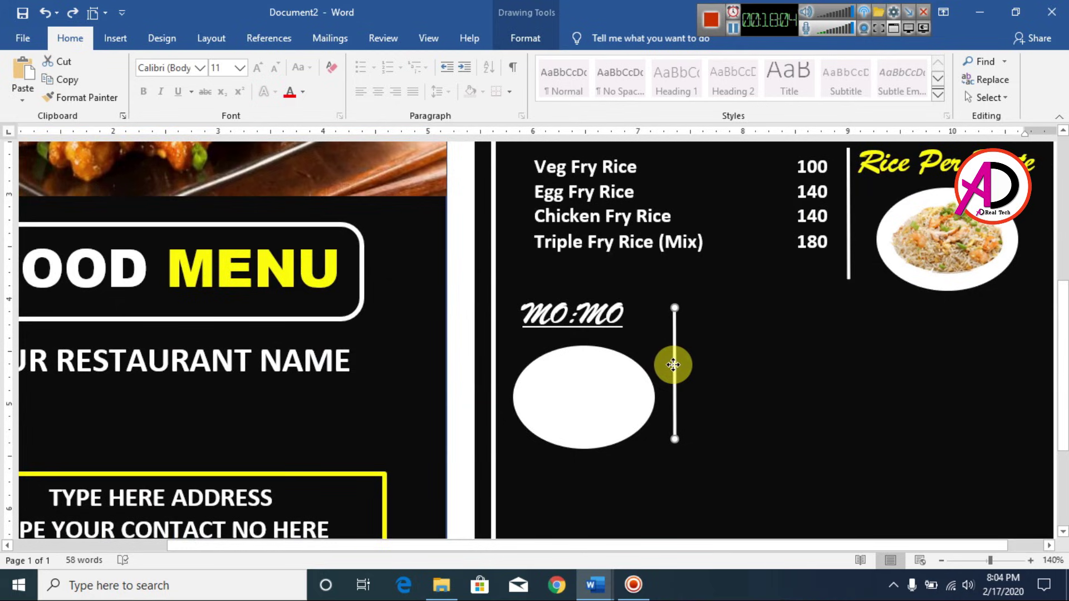
{"action": "scroll", "coordinate": [830, 399], "scroll_direction": "down", "scroll_amount": 3}
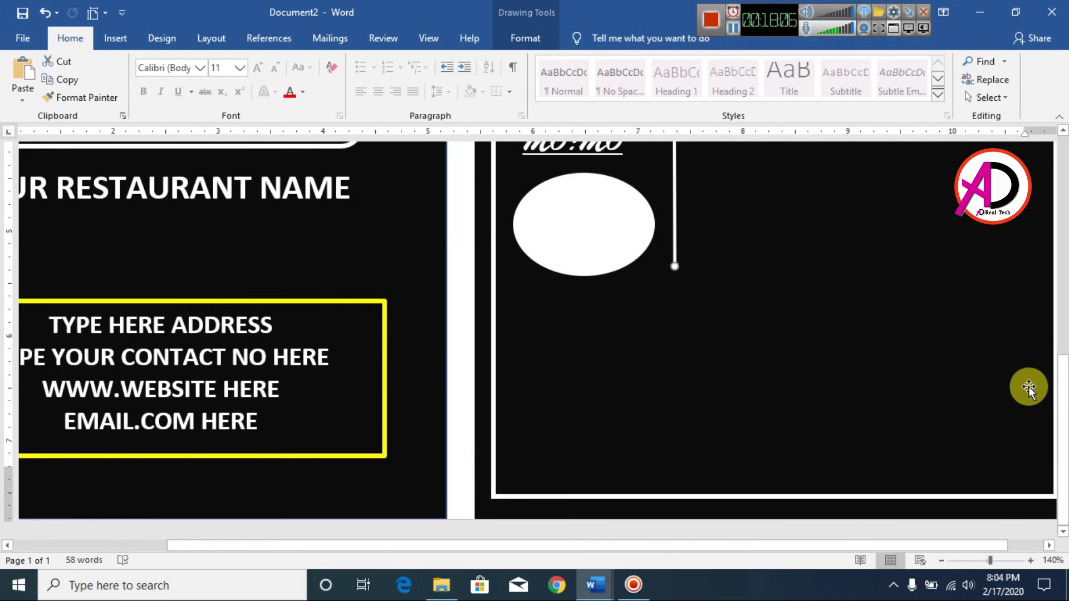
Insert the Momo 1 picture from the Menu Item folder and set its text wrapping to In Front of Text.
{"action": "left_click", "coordinate": [117, 38]}
{"action": "left_click", "coordinate": [172, 63]}
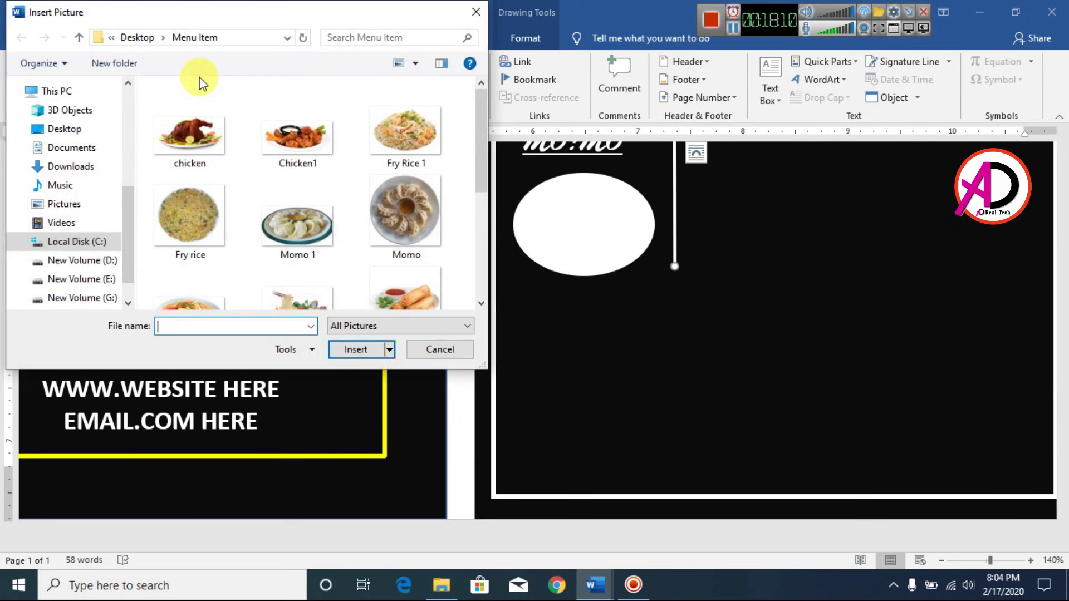
{"action": "left_click", "coordinate": [296, 220]}
{"action": "left_click", "coordinate": [367, 351]}
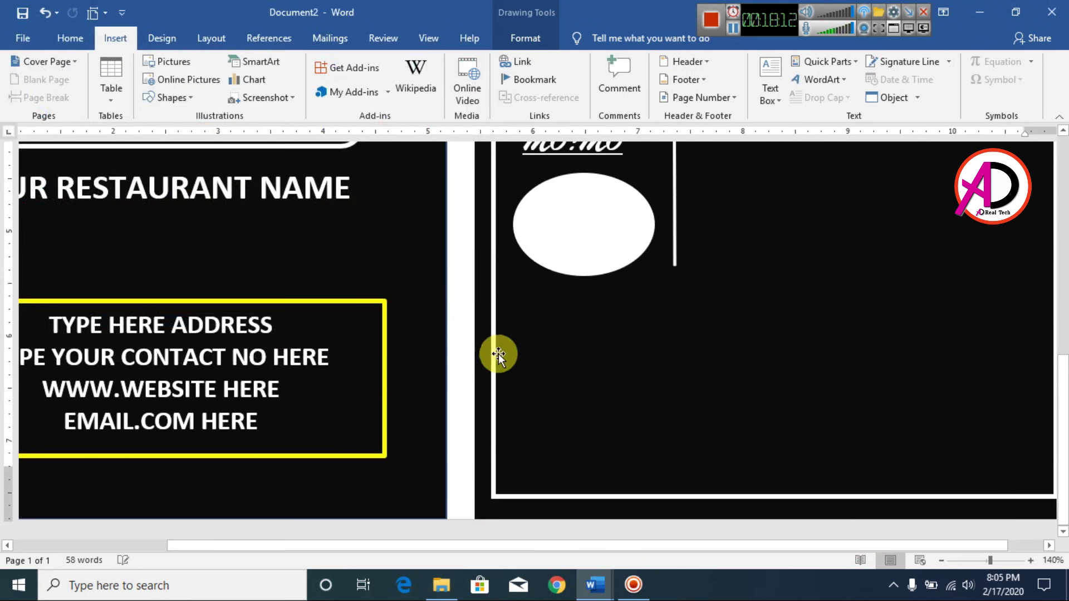
{"action": "left_click", "coordinate": [713, 79]}
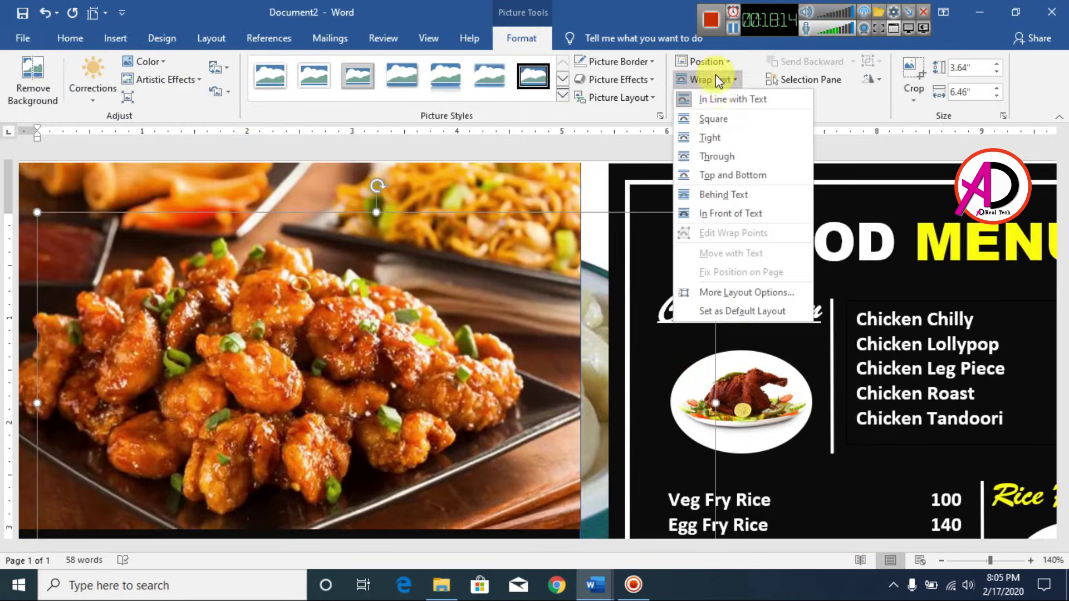
{"action": "left_click", "coordinate": [710, 213]}
Shrink the momo picture to about 0.65" by 1.16" and center it on the white oval under the MO:MO heading.
{"action": "scroll", "coordinate": [600, 329], "scroll_direction": "down", "scroll_amount": 9}
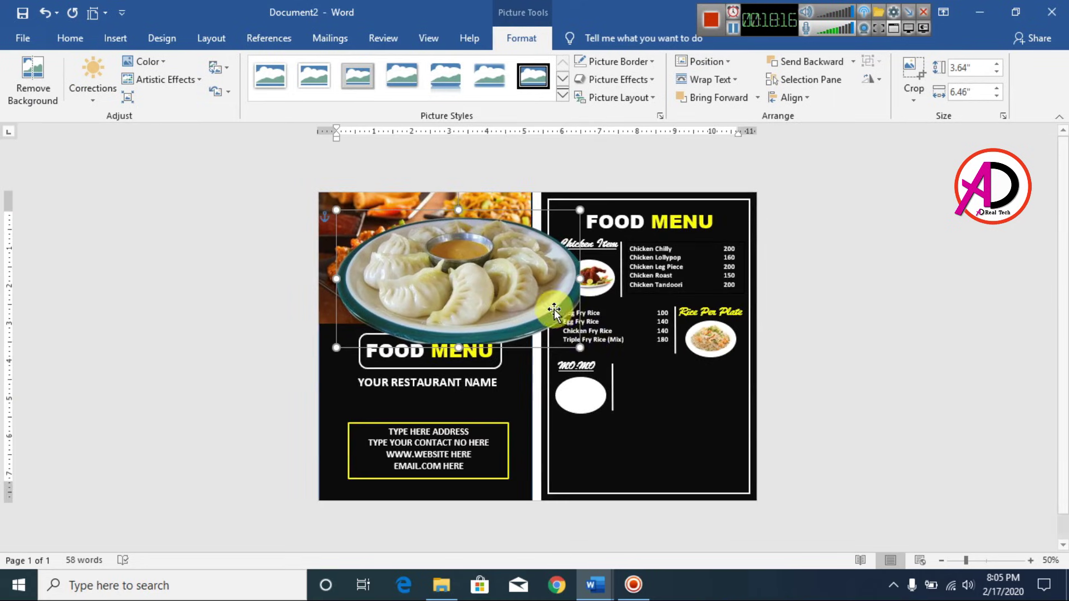
{"action": "left_click_drag", "start_coordinate": [580, 348], "coordinate": [594, 406]}
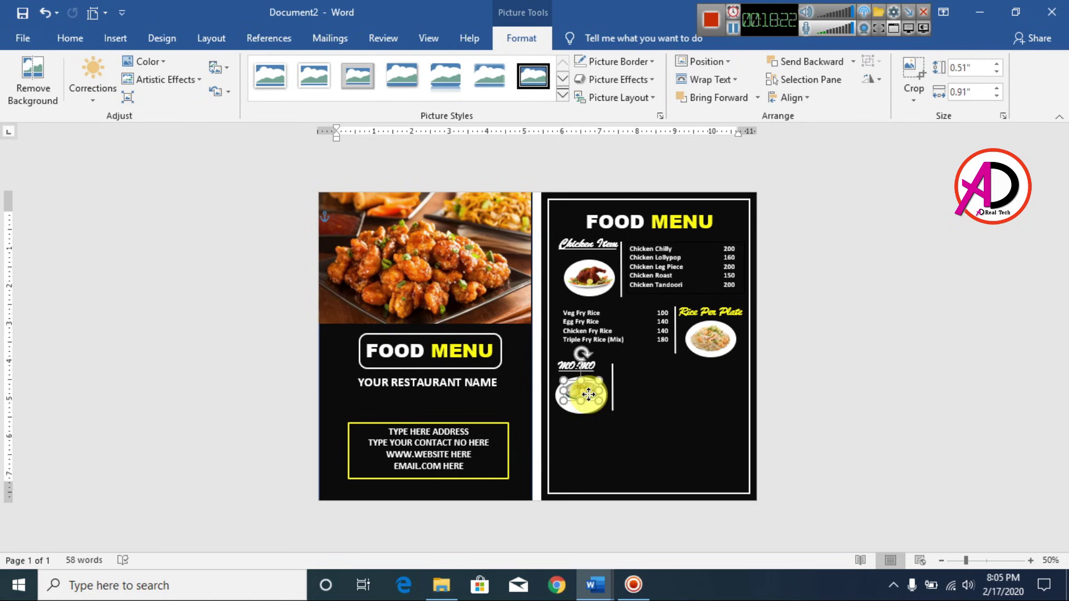
{"action": "scroll", "coordinate": [588, 402], "scroll_direction": "up", "scroll_amount": 3}
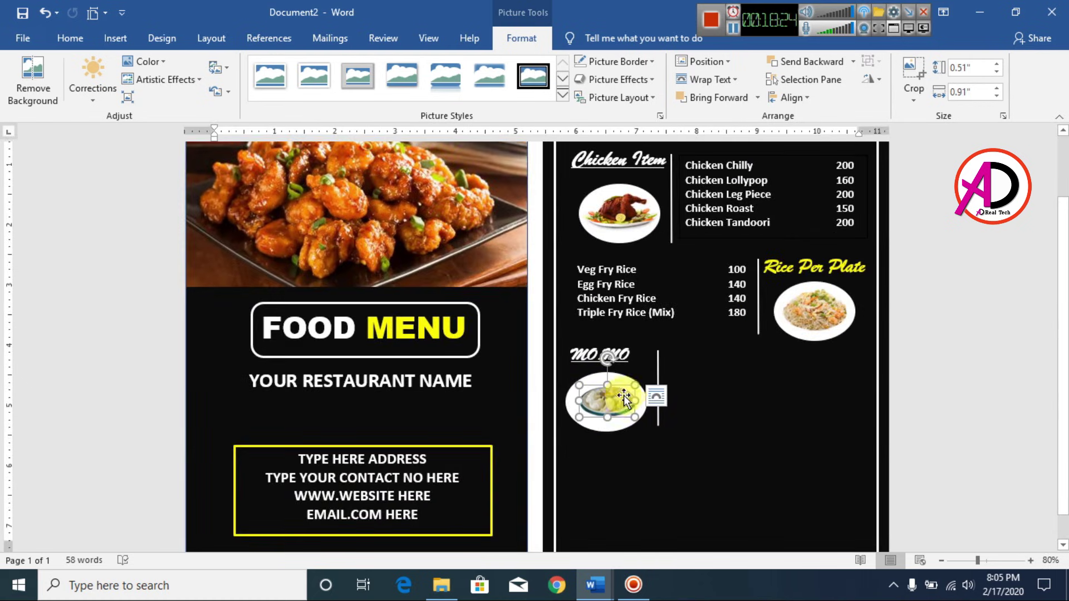
{"action": "left_click_drag", "start_coordinate": [631, 385], "coordinate": [664, 400]}
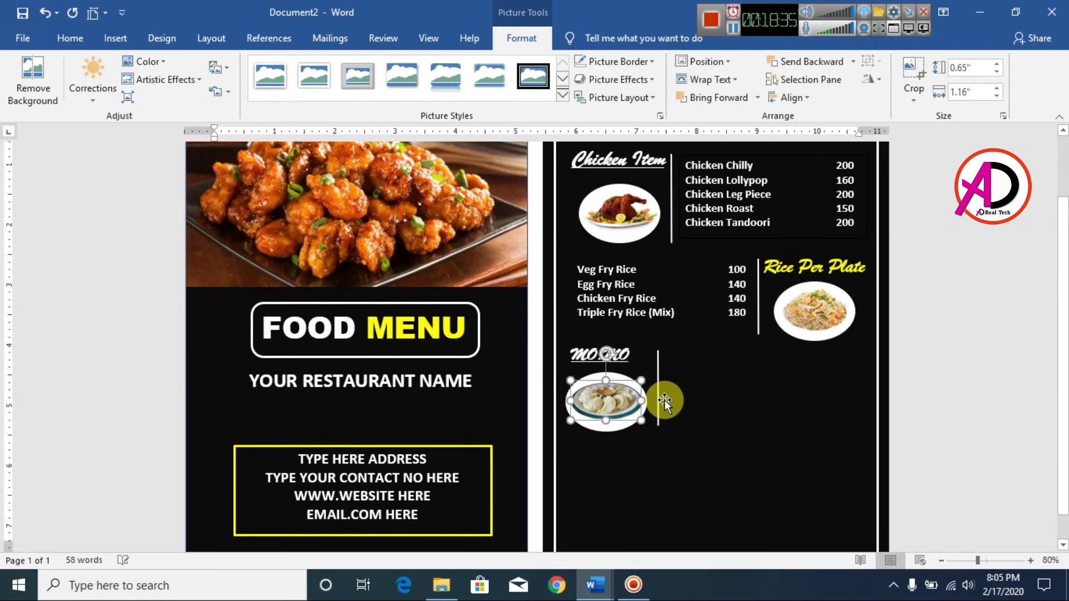
{"action": "left_click", "coordinate": [968, 390]}
Duplicate the fry rice price list and place the copy to the right of the MO:MO divider.
{"action": "scroll", "coordinate": [712, 433], "scroll_direction": "up", "scroll_amount": 2}
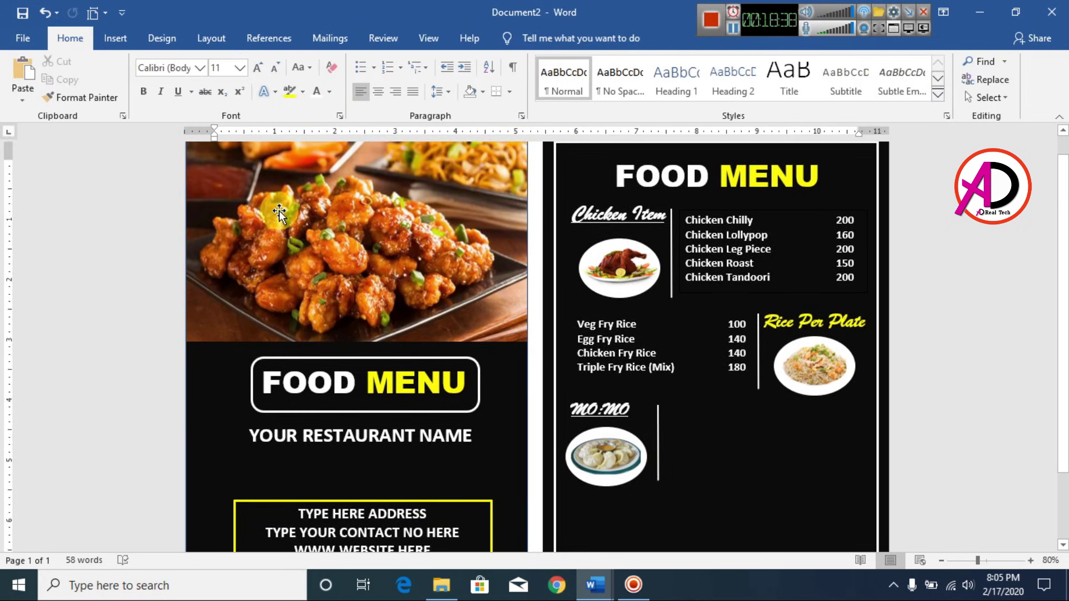
{"action": "left_click", "coordinate": [631, 342]}
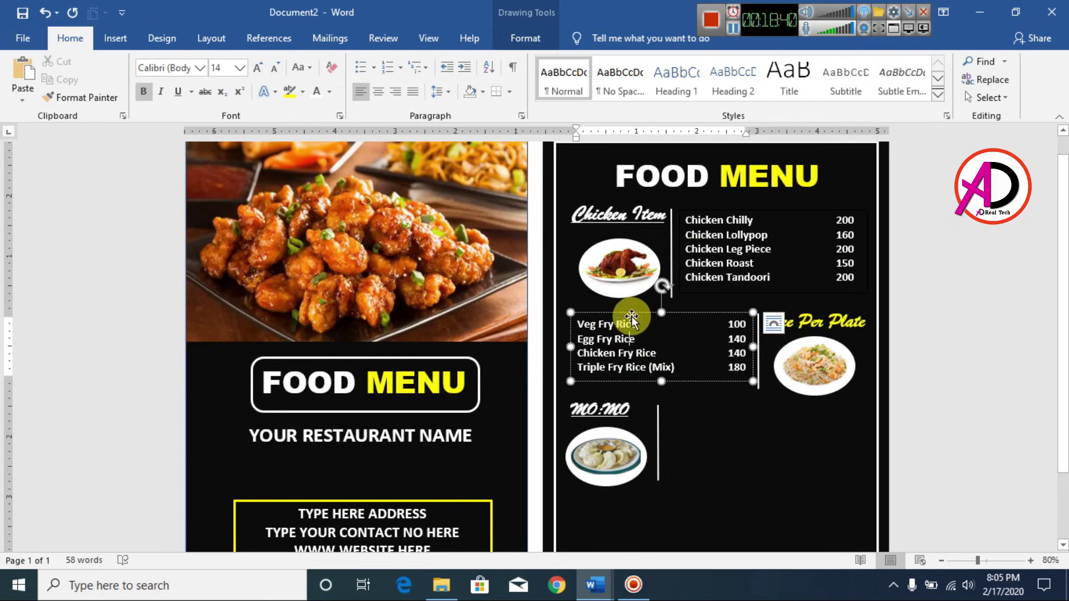
{"action": "left_click", "coordinate": [637, 312]}
{"action": "left_click_drag", "start_coordinate": [705, 313], "coordinate": [787, 406]}
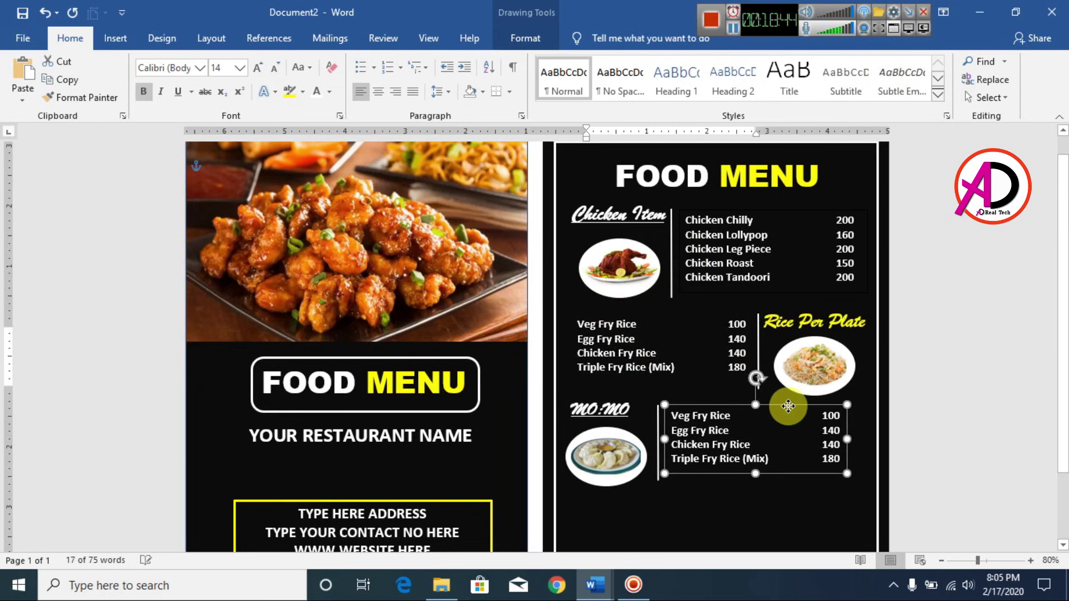
Switch to the Menu Item document and copy the six MO:MO dishes with their prices, from Veg MO:MO to Chicken Chilly MO:MO.
{"action": "scroll", "coordinate": [771, 434], "scroll_direction": "down", "scroll_amount": 3}
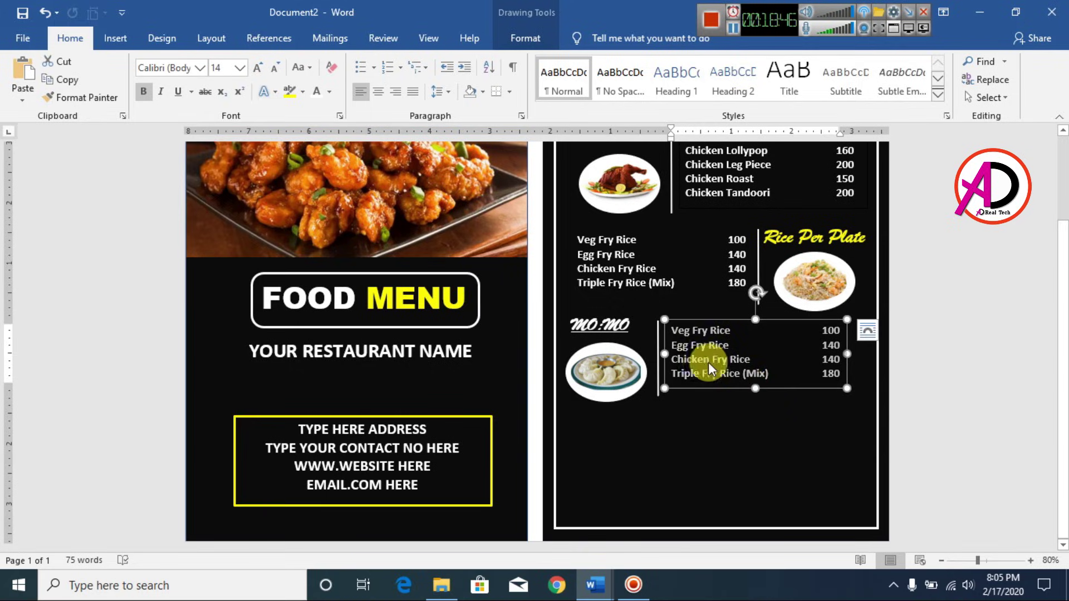
{"action": "mouse_move", "coordinate": [595, 585]}
{"action": "left_click", "coordinate": [418, 512]}
{"action": "scroll", "coordinate": [444, 393], "scroll_direction": "down", "scroll_amount": 3}
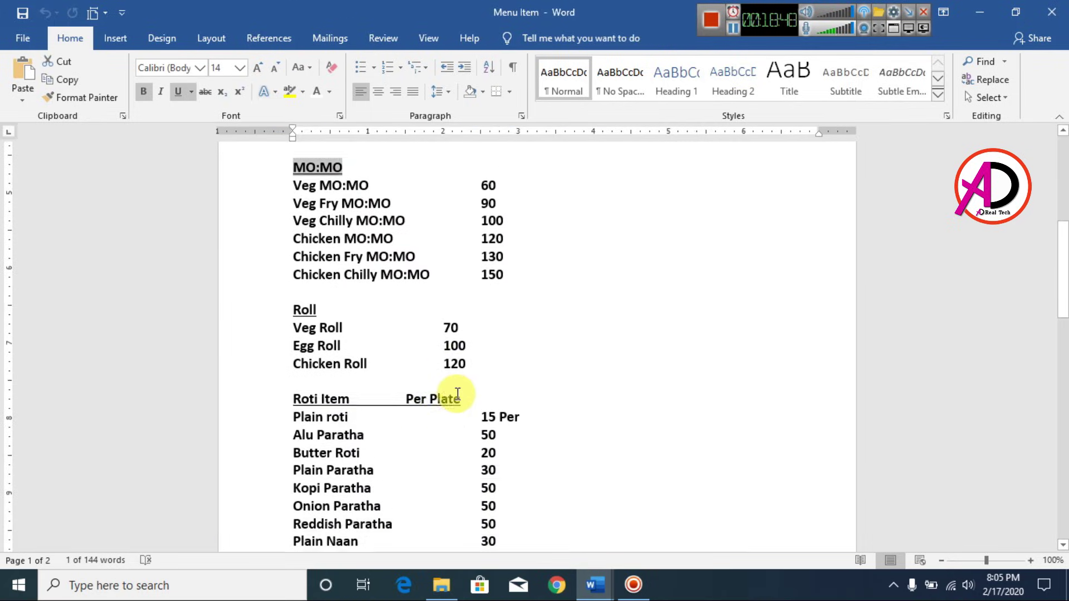
{"action": "scroll", "coordinate": [414, 395], "scroll_direction": "up", "scroll_amount": 1}
{"action": "left_click_drag", "start_coordinate": [294, 203], "coordinate": [499, 287]}
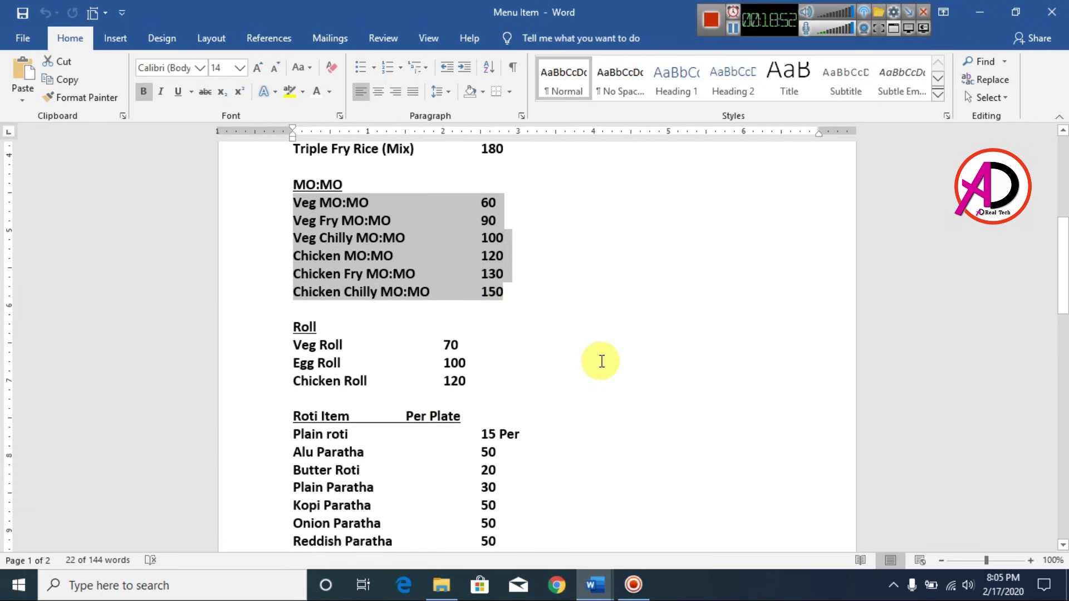
Return to Document2 and replace the duplicated rice list's text with the copied MO:MO dishes and prices.
{"action": "key", "text": "alt+Tab"}
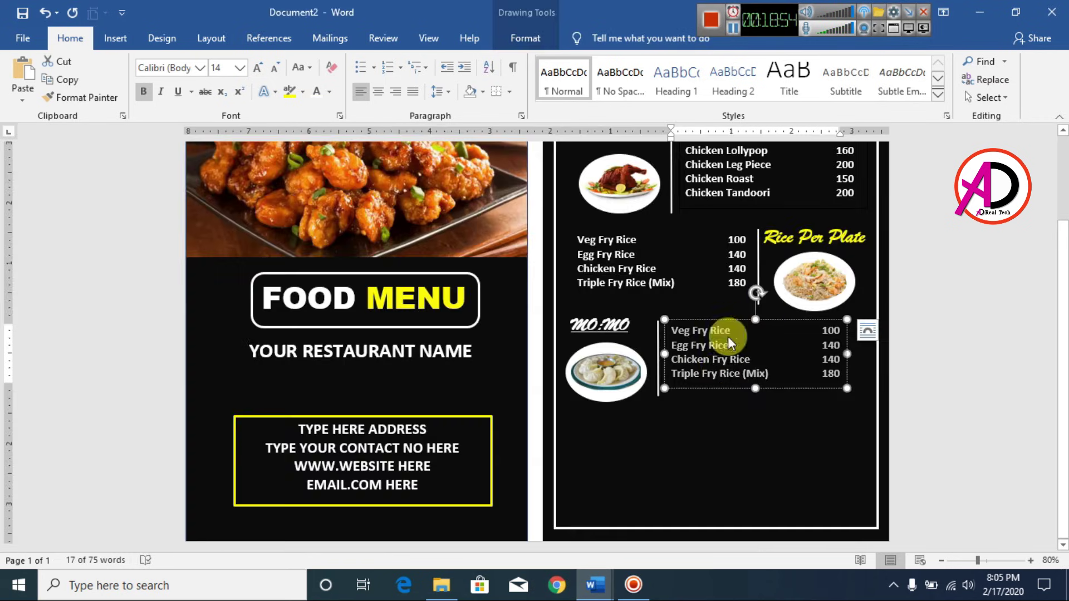
{"action": "left_click", "coordinate": [770, 376]}
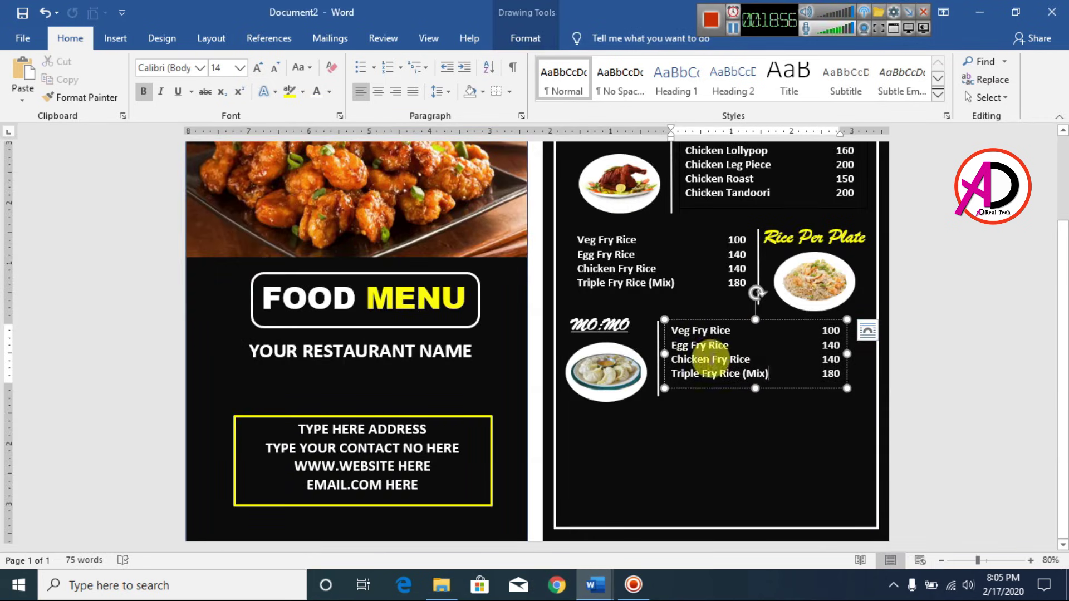
{"action": "key", "text": "ctrl+a"}
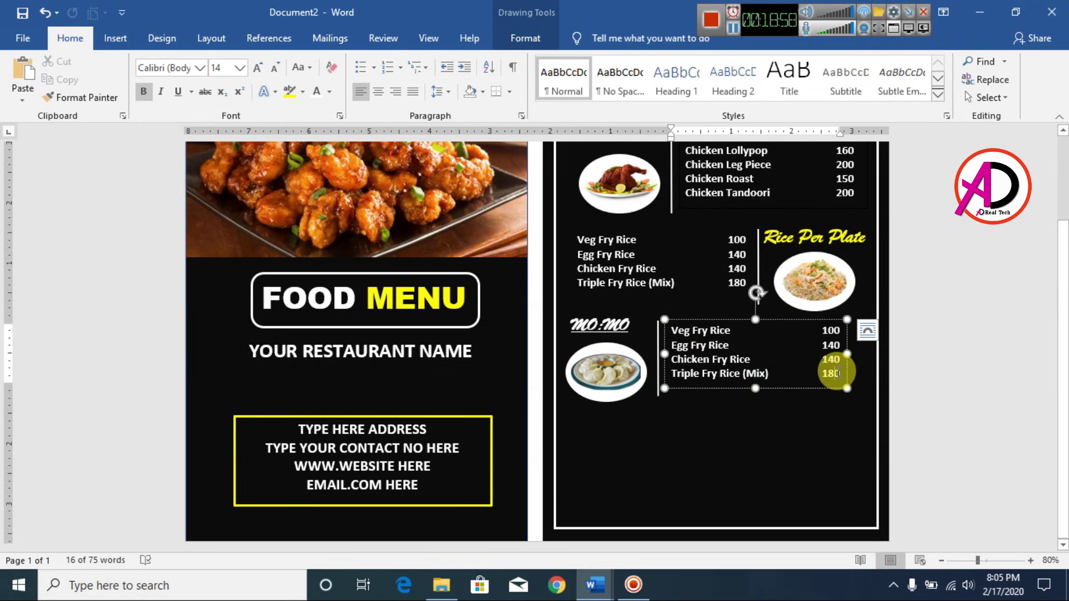
{"action": "key", "text": "ctrl+v"}
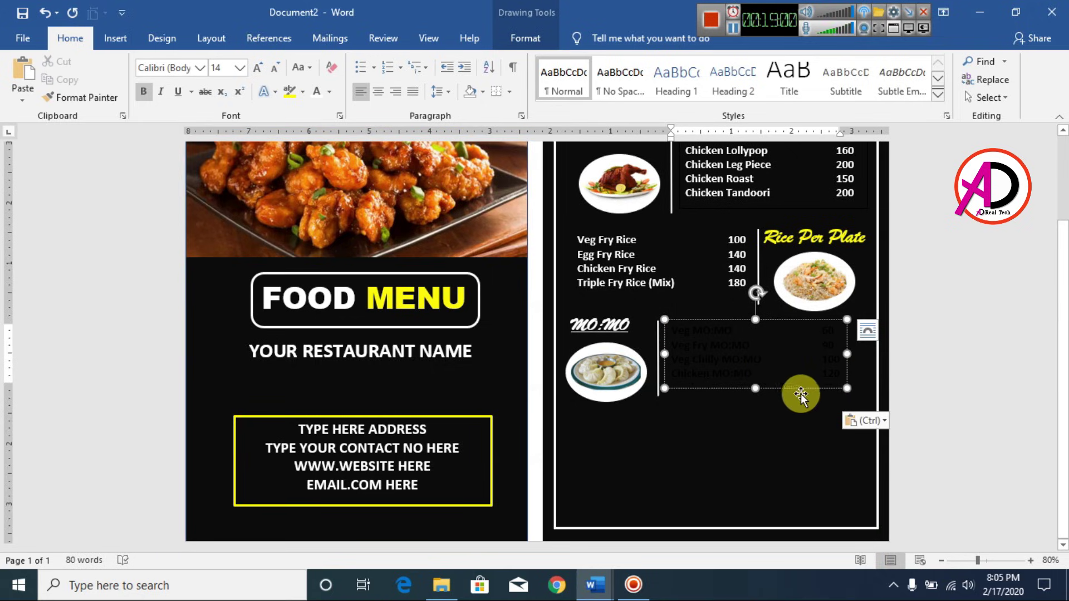
Color the MO:MO dish list white and extend its text box downward to fit all six dishes.
{"action": "key", "text": "ctrl+a"}
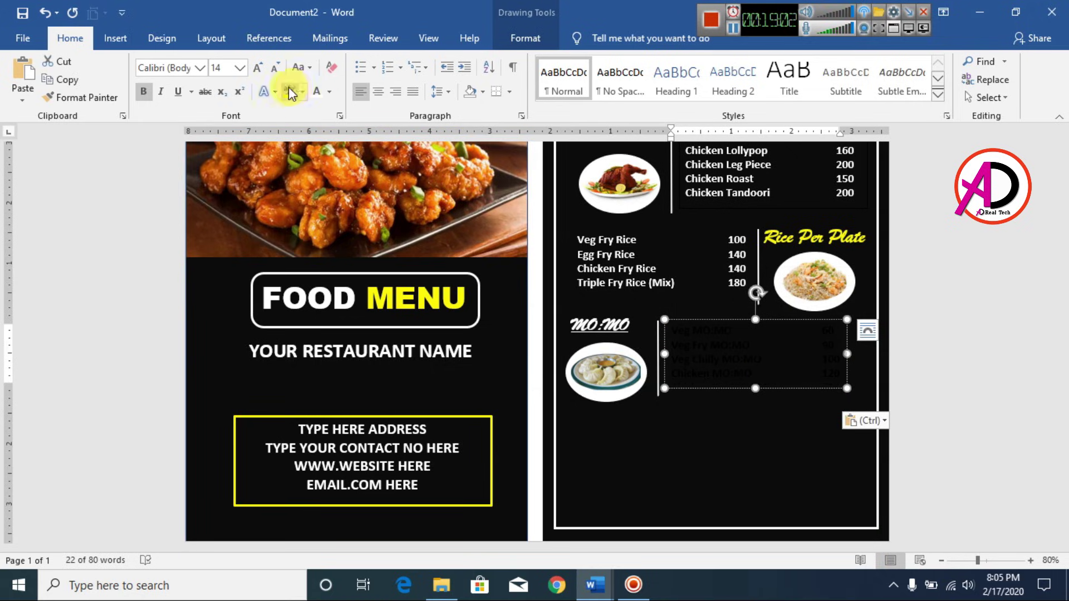
{"action": "left_click", "coordinate": [317, 92]}
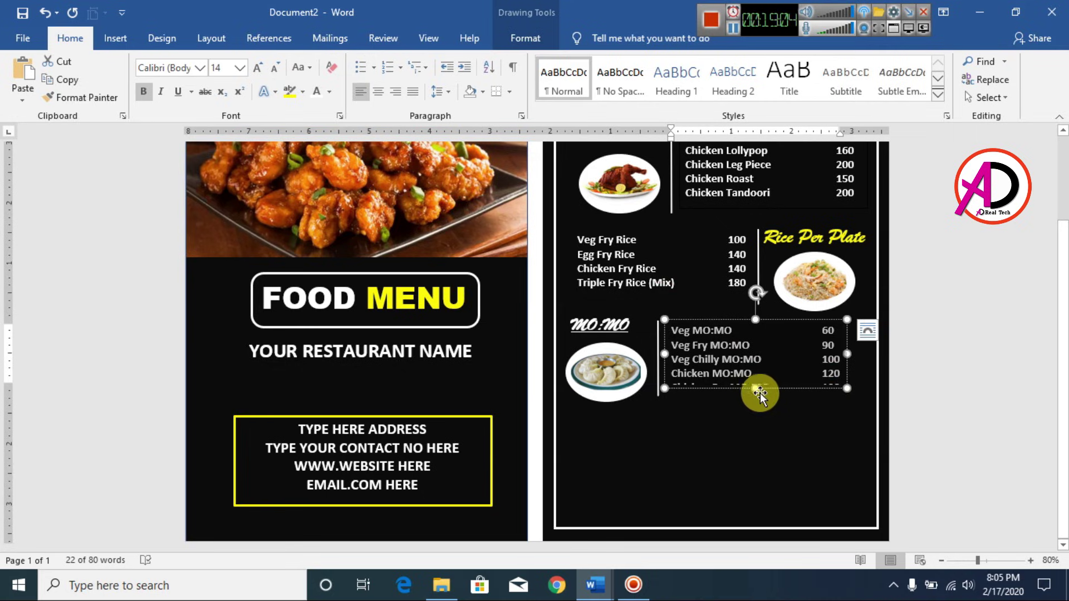
{"action": "left_click_drag", "start_coordinate": [755, 389], "coordinate": [755, 422]}
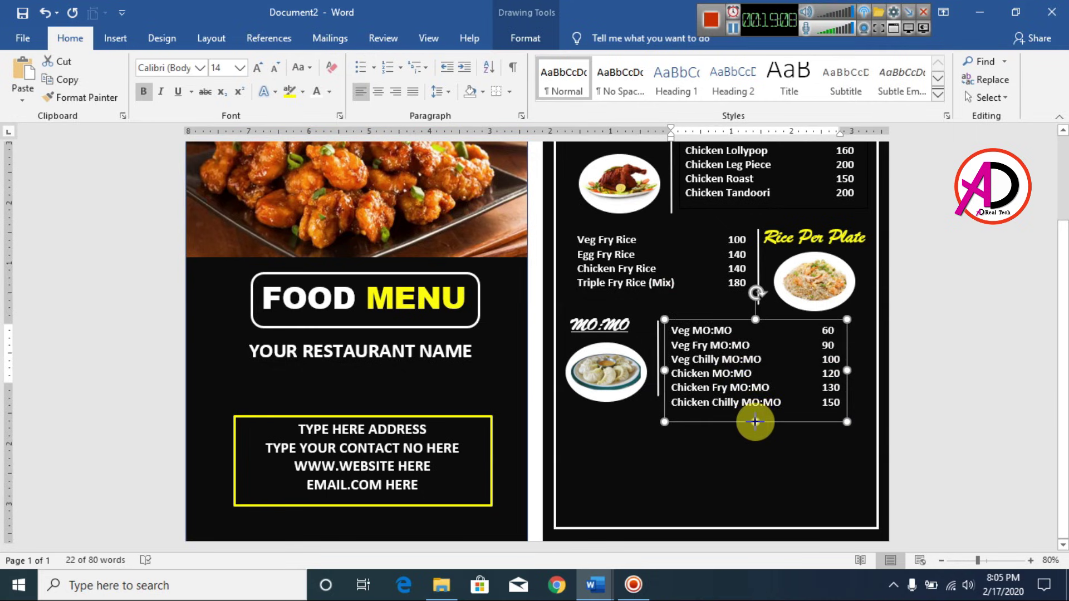
Lengthen the vertical divider beside the MO:MO photo downward to match the height of the six-dish list.
{"action": "left_click", "coordinate": [657, 386]}
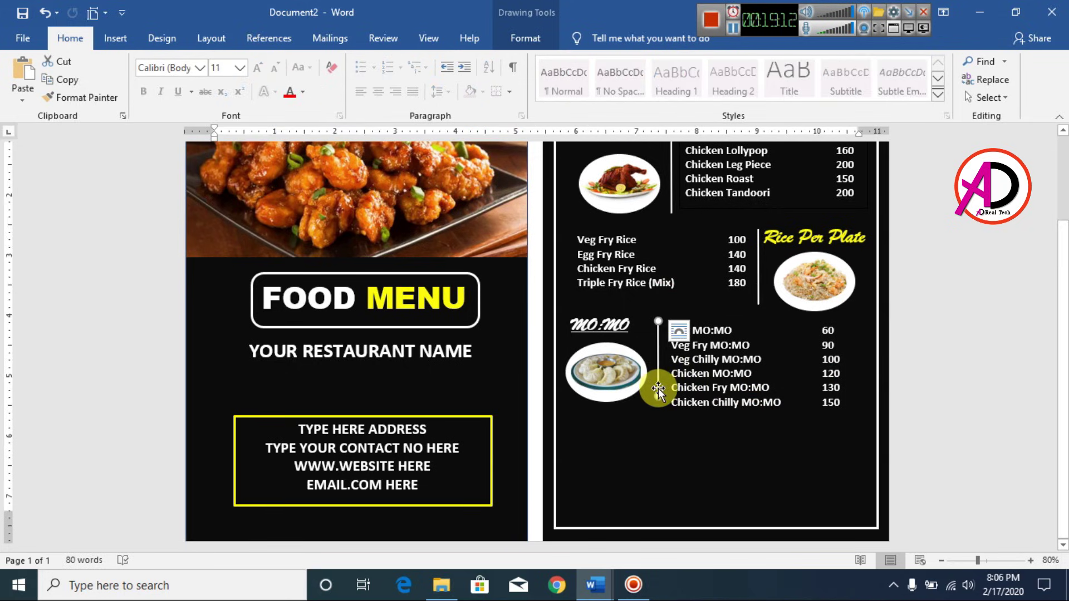
{"action": "left_click_drag", "start_coordinate": [660, 396], "coordinate": [660, 403]}
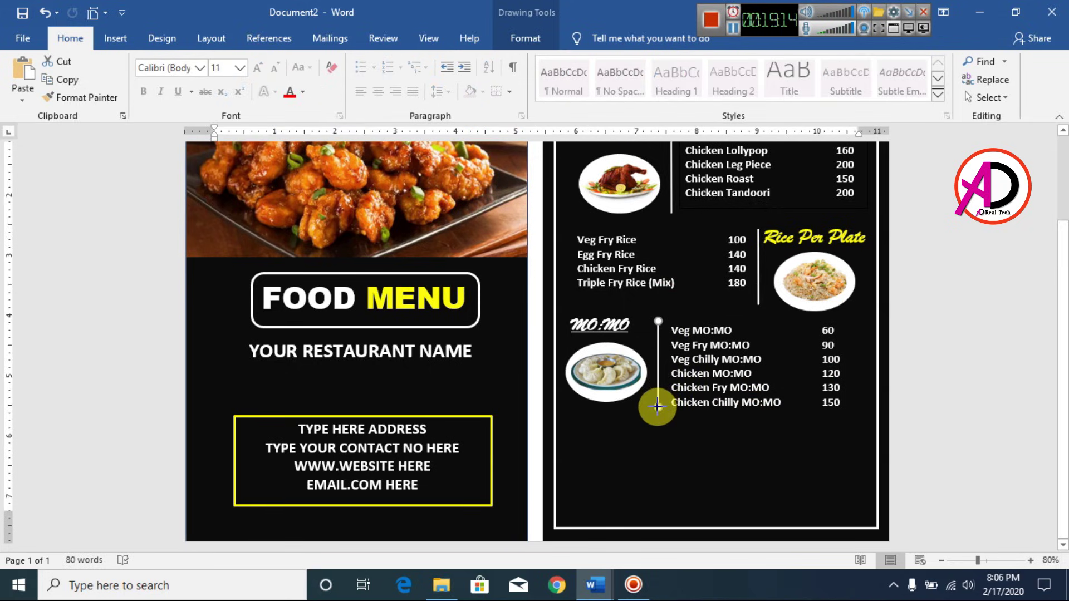
{"action": "left_click", "coordinate": [854, 423]}
{"action": "scroll", "coordinate": [854, 423], "scroll_direction": "up", "scroll_amount": 1}
{"action": "scroll", "coordinate": [783, 446], "scroll_direction": "down", "scroll_amount": 1}
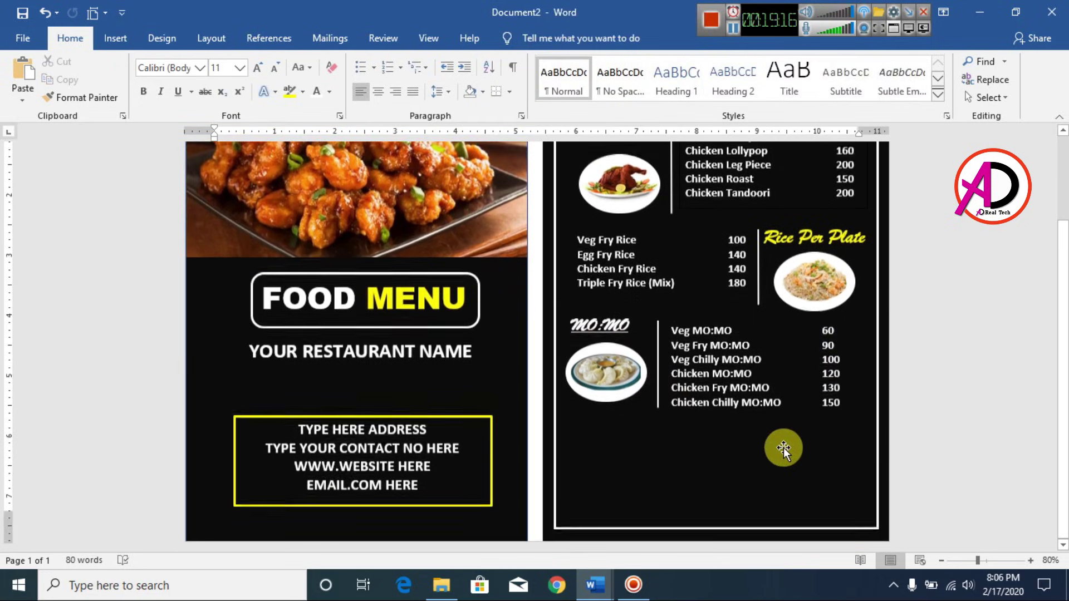
Duplicate the rice photo's white oval below the MO:MO list and place a copy of the MO:MO divider to its left.
{"action": "mouse_move", "coordinate": [801, 309]}
{"action": "left_mouse_down"}
{"action": "mouse_move", "coordinate": [805, 332]}
{"action": "mouse_move", "coordinate": [834, 337]}
{"action": "mouse_move", "coordinate": [841, 471]}
{"action": "left_mouse_up"}
{"action": "left_click", "coordinate": [667, 352]}
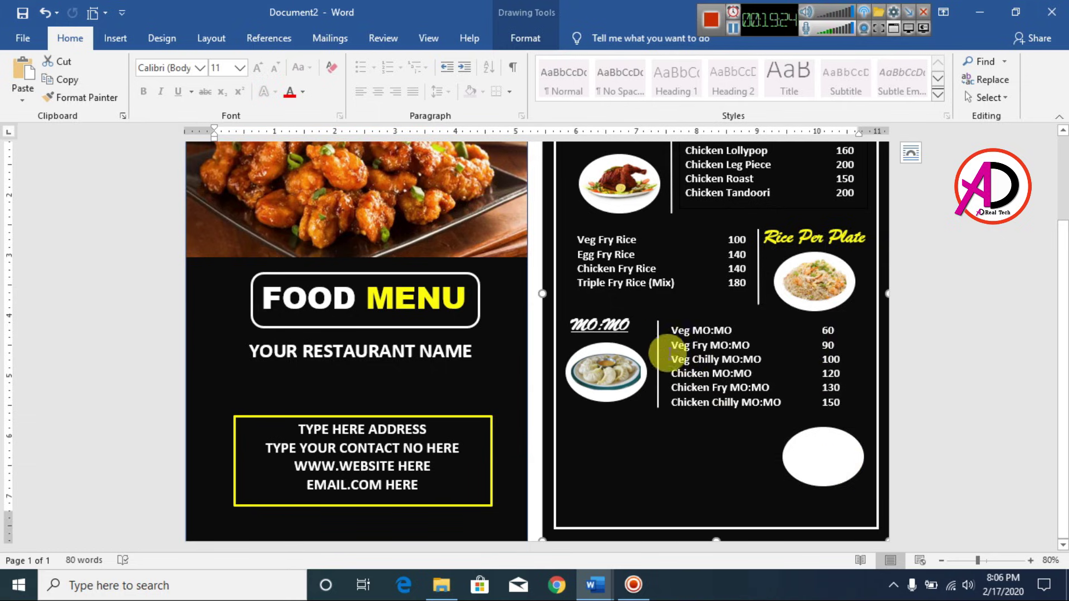
{"action": "left_click_drag", "start_coordinate": [657, 343], "coordinate": [762, 456]}
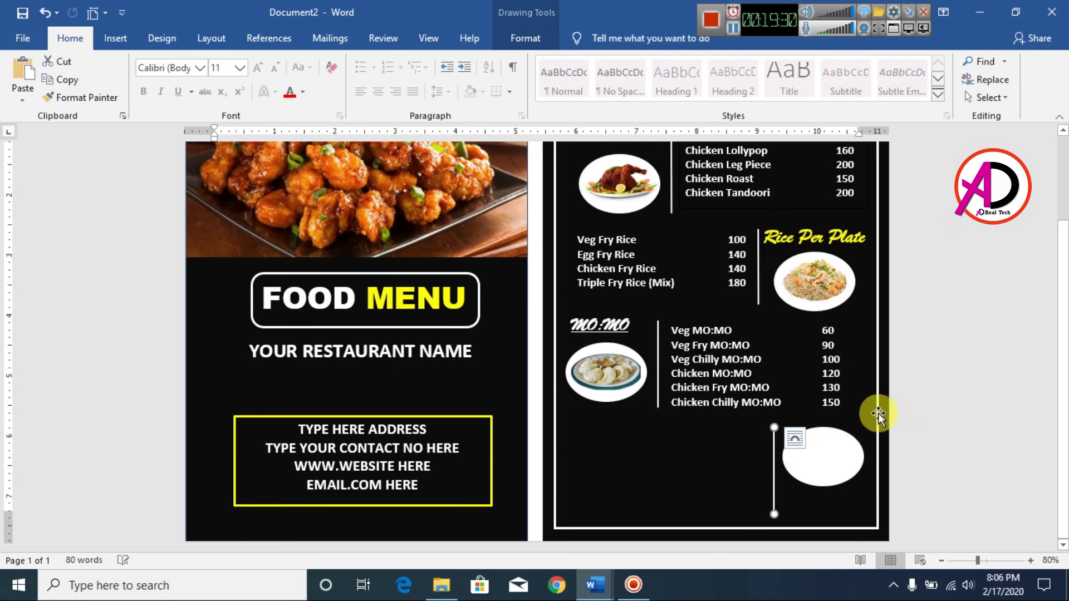
Duplicate the Rice Per Plate heading and place the copy above the blank white oval, lowering the oval to make room.
{"action": "scroll", "coordinate": [836, 423], "scroll_direction": "up", "scroll_amount": 3}
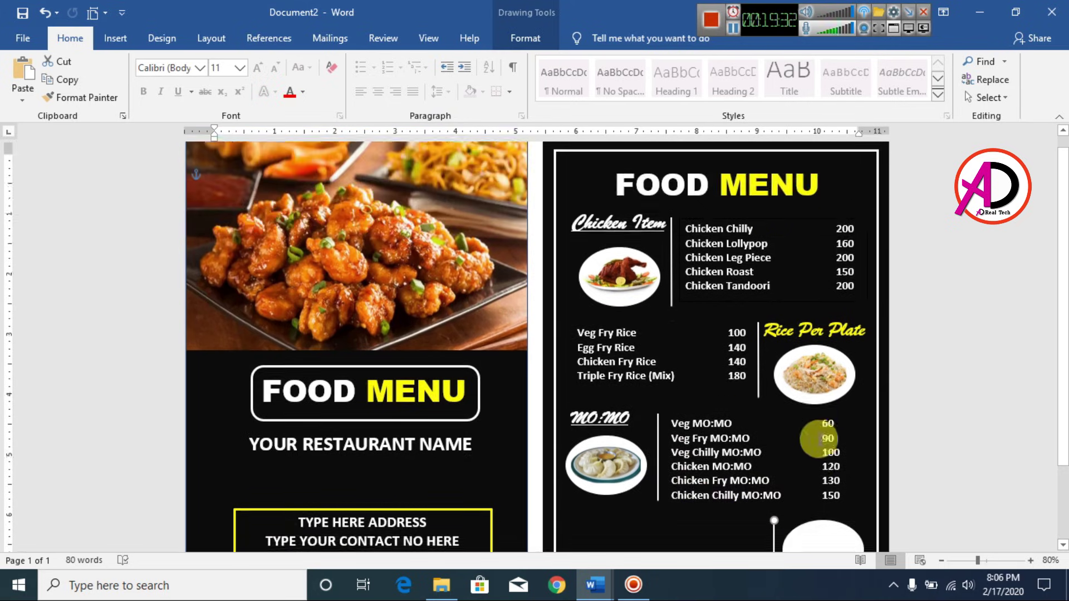
{"action": "scroll", "coordinate": [824, 437], "scroll_direction": "down", "scroll_amount": 3}
{"action": "scroll", "coordinate": [802, 401], "scroll_direction": "up", "scroll_amount": 1}
{"action": "left_click", "coordinate": [810, 265]}
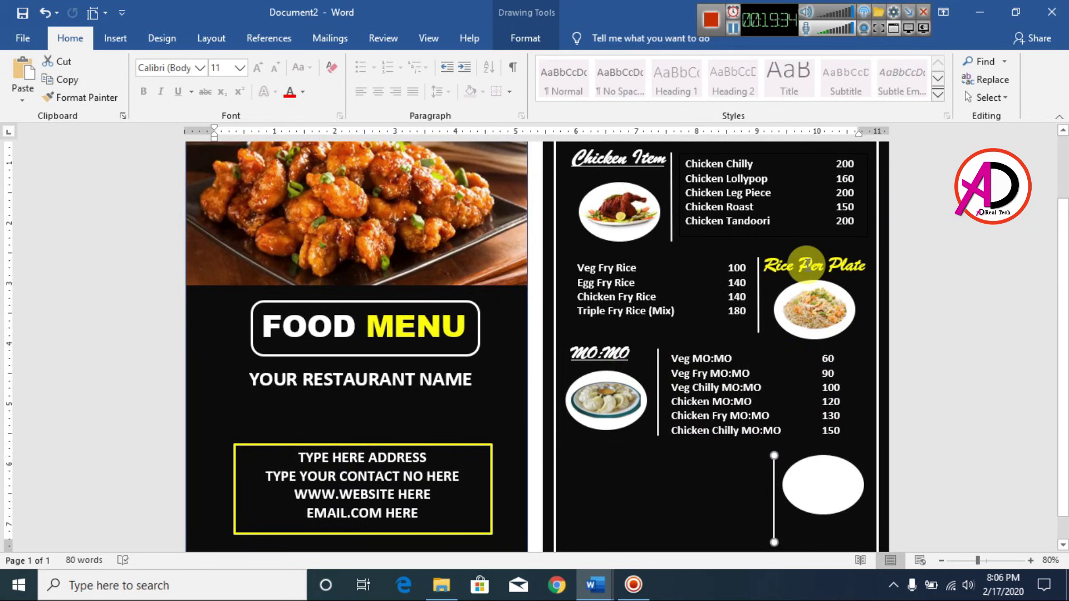
{"action": "key", "text": "ctrl+c"}
{"action": "key", "text": "ctrl+v"}
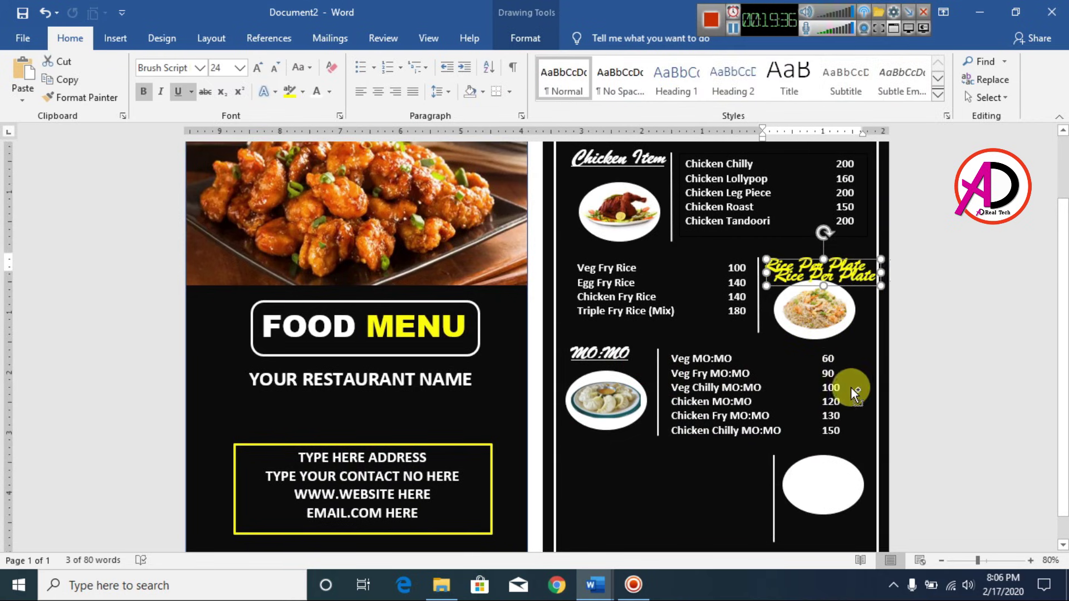
{"action": "left_click_drag", "start_coordinate": [851, 285], "coordinate": [766, 446]}
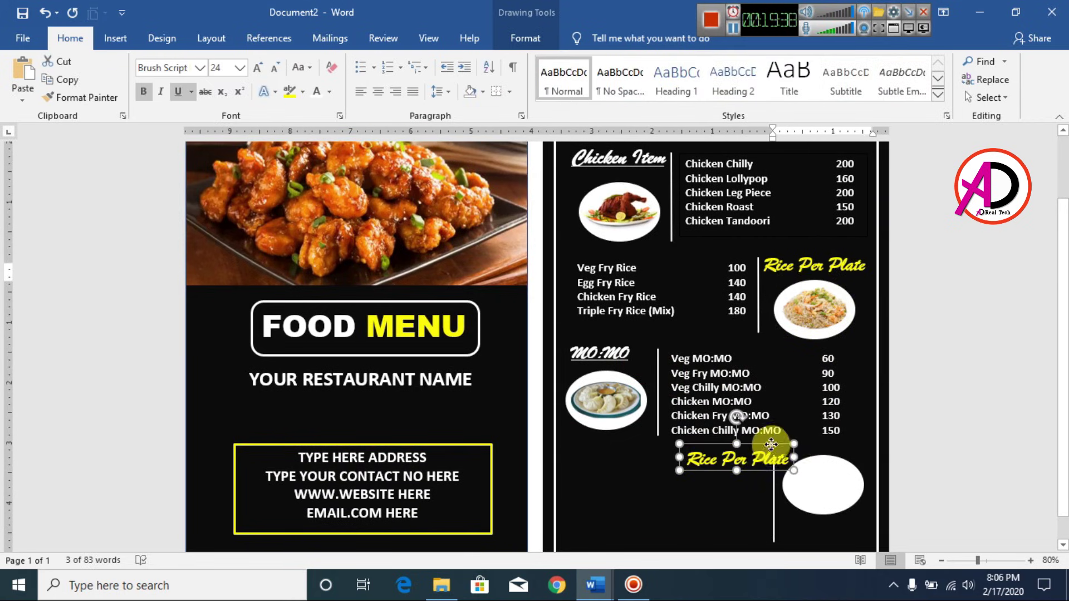
{"action": "left_click", "coordinate": [827, 484]}
{"action": "left_click", "coordinate": [752, 458]}
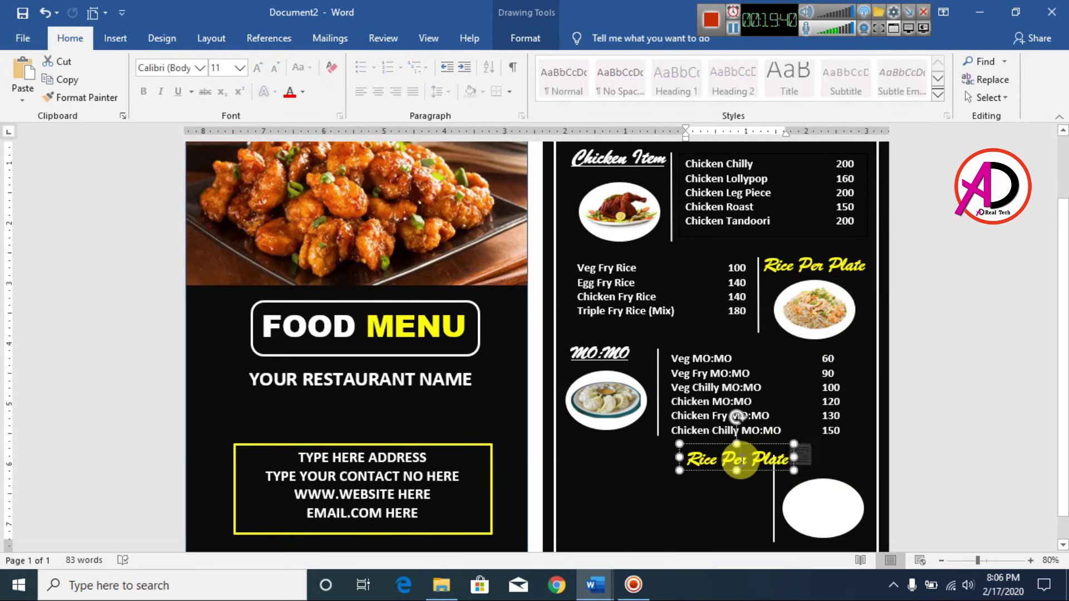
{"action": "left_click_drag", "start_coordinate": [747, 442], "coordinate": [834, 445]}
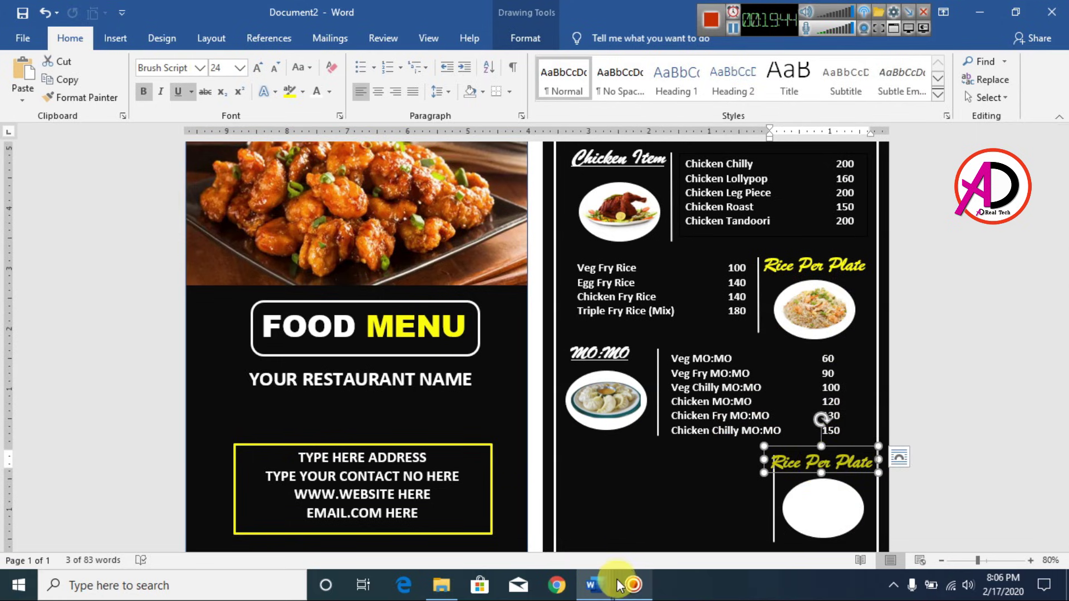
Copy the Roti Item Per Plate heading from the Menu Item document and paste it over the duplicated heading's text in Document2.
{"action": "mouse_move", "coordinate": [594, 584]}
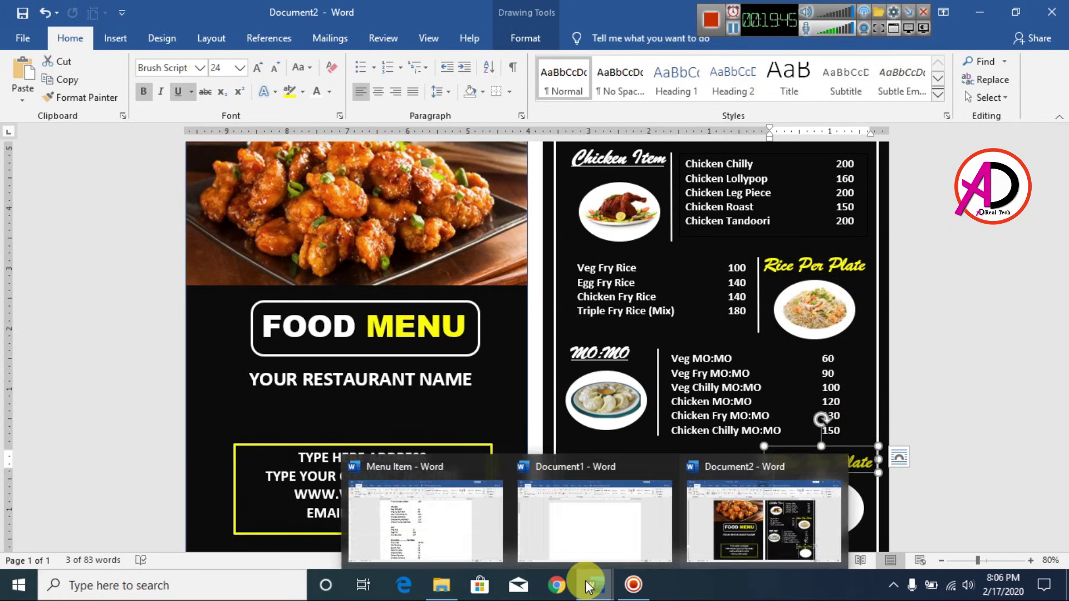
{"action": "left_click", "coordinate": [466, 518]}
{"action": "scroll", "coordinate": [362, 328], "scroll_direction": "down", "scroll_amount": 3}
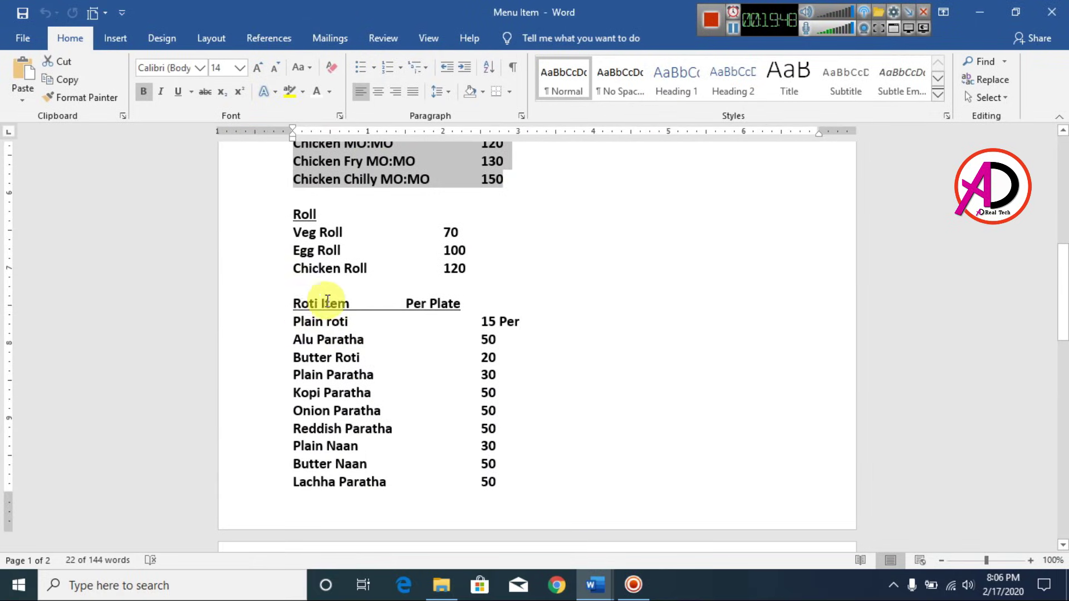
{"action": "left_click_drag", "start_coordinate": [299, 308], "coordinate": [448, 304]}
{"action": "key", "text": "alt+Tab"}
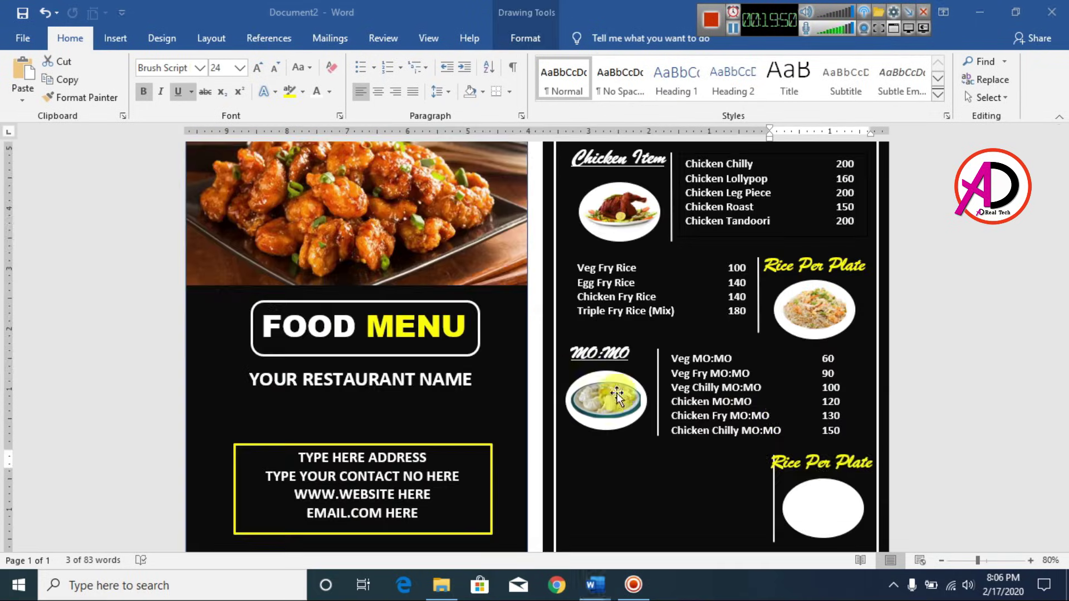
{"action": "key", "text": "ctrl+a"}
{"action": "key", "text": "ctrl+v"}
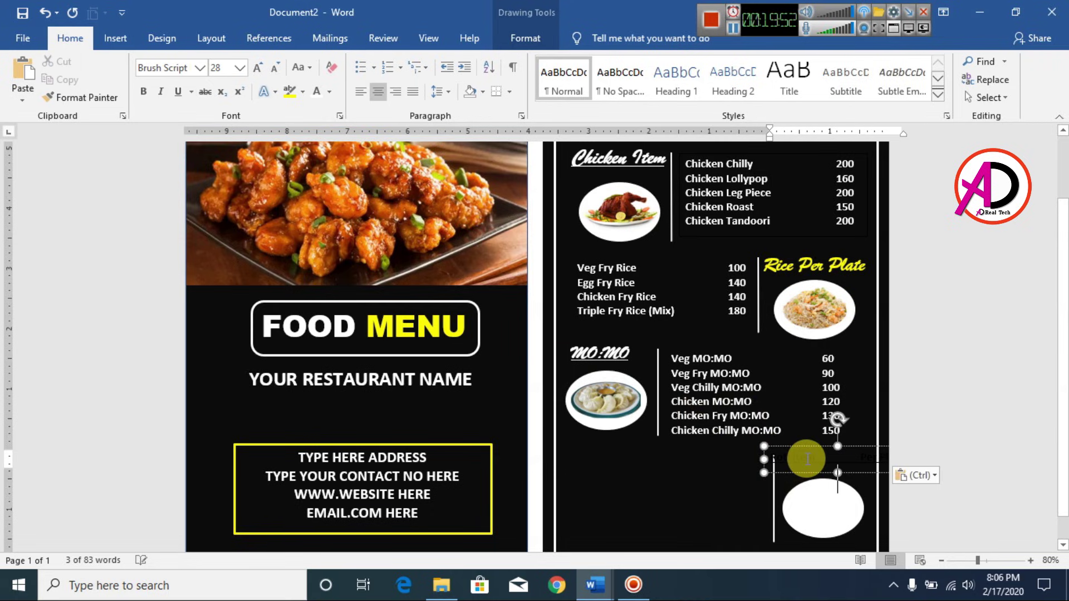
Format the Roti Item Per Plate heading in yellow Brush Script at 26 pt.
{"action": "key", "text": "ctrl+a"}
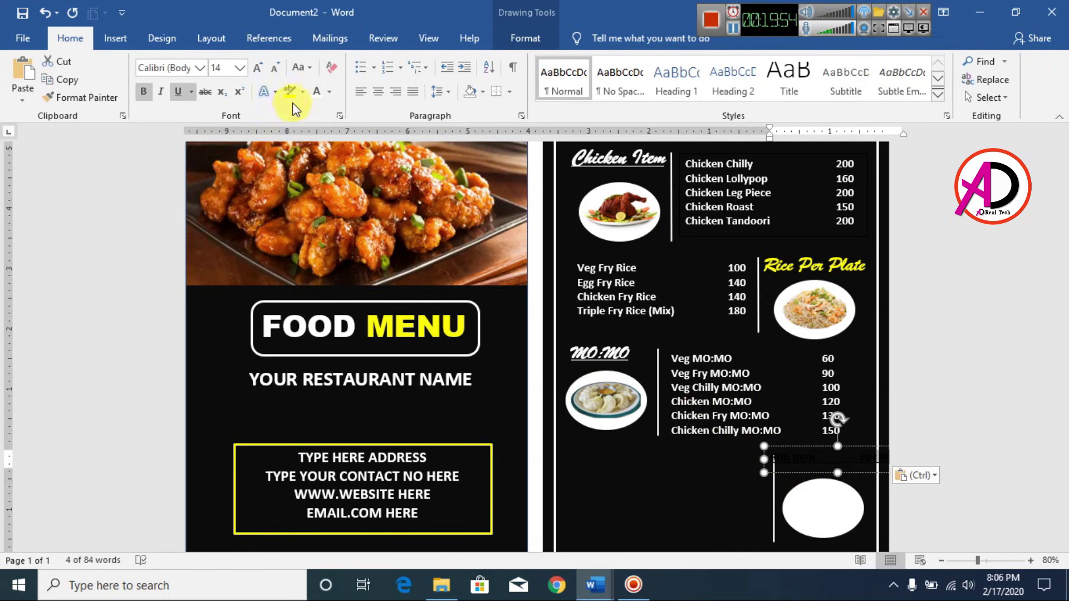
{"action": "left_click", "coordinate": [329, 92]}
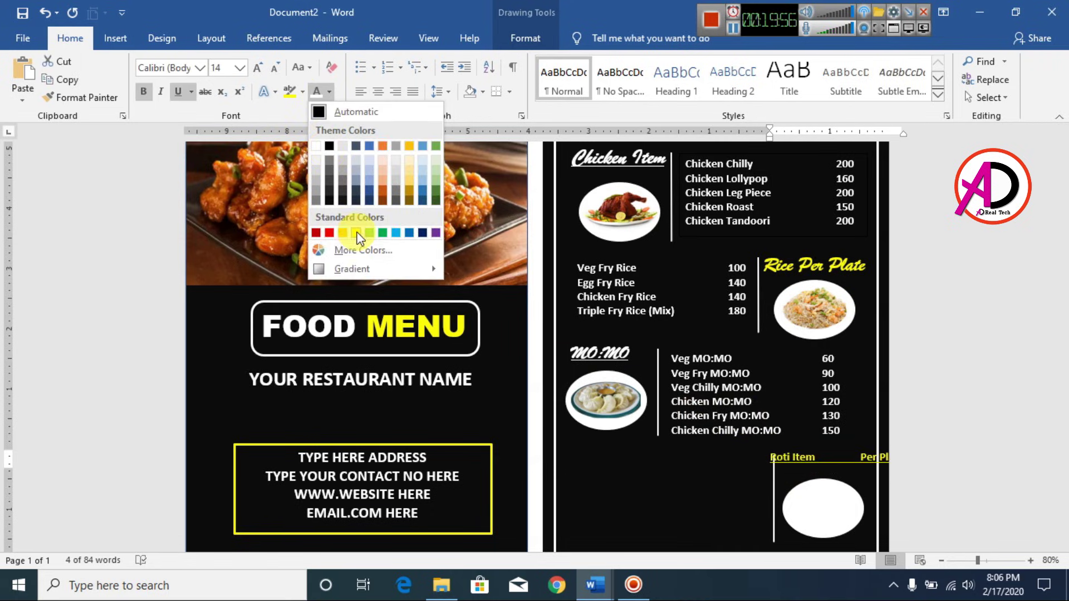
{"action": "left_click", "coordinate": [356, 228]}
{"action": "left_click", "coordinate": [200, 68]}
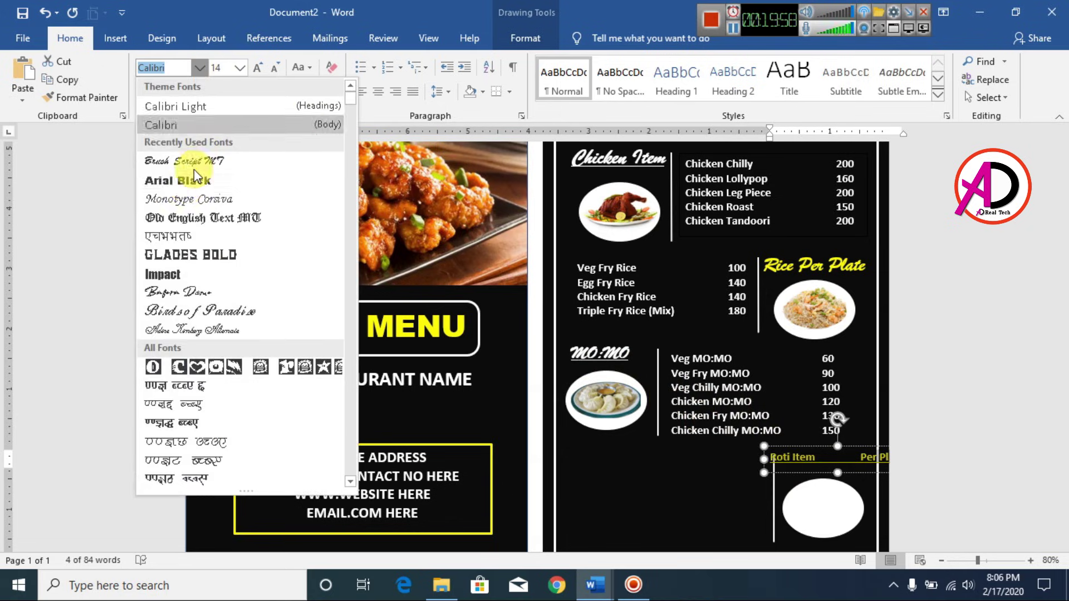
{"action": "left_click", "coordinate": [172, 161]}
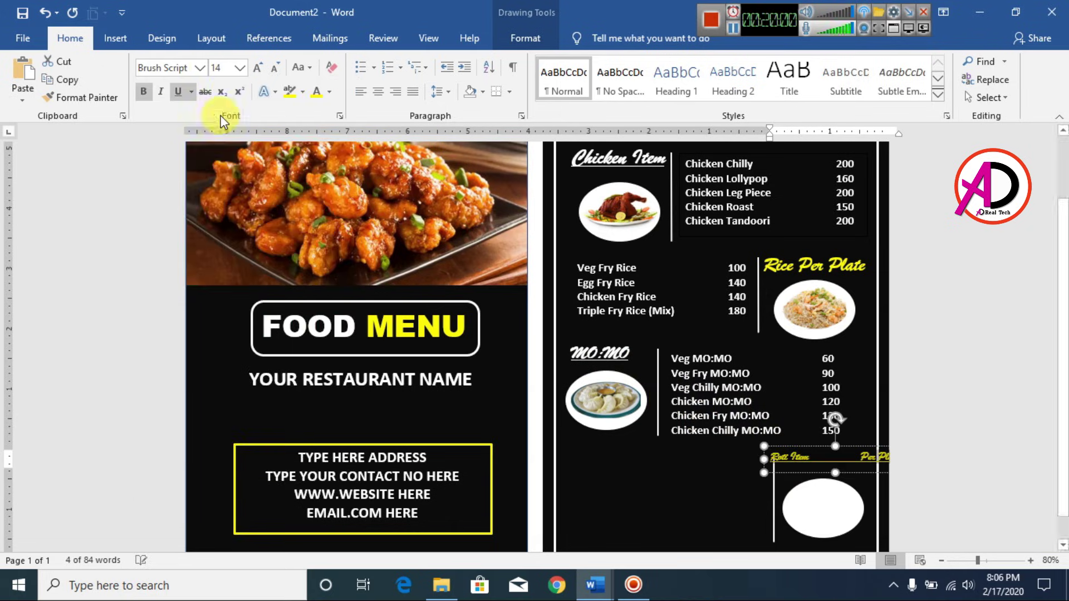
{"action": "left_click", "coordinate": [258, 68]}
{"action": "left_click", "coordinate": [258, 68]}
{"action": "left_click", "coordinate": [258, 68]}
{"action": "left_click", "coordinate": [258, 68]}
{"action": "left_click", "coordinate": [258, 68]}
{"action": "left_click", "coordinate": [258, 68]}
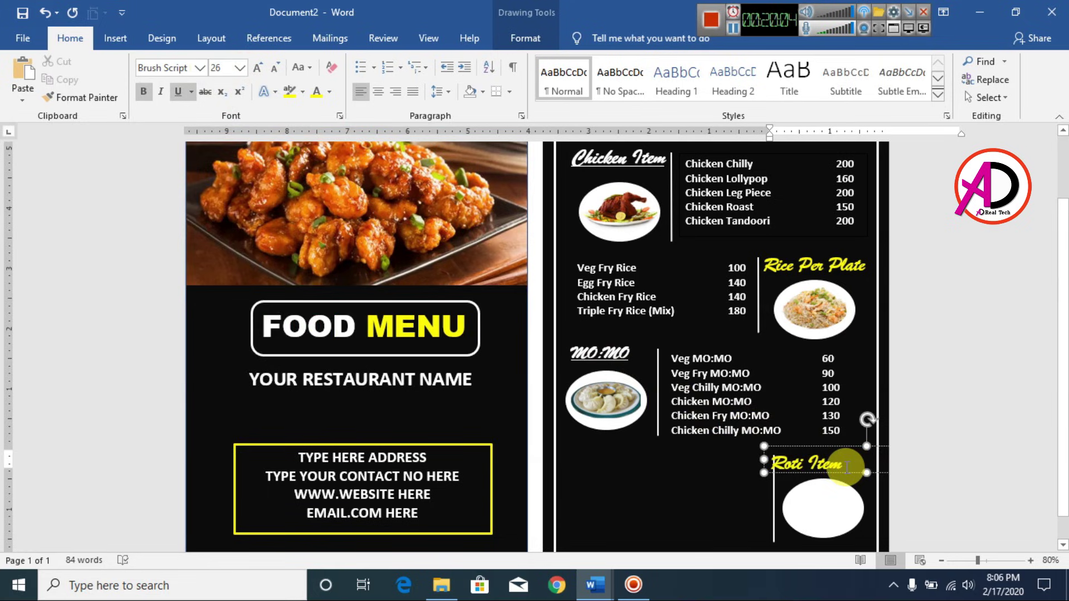
Close up the gap between Roti Item and Per Plate, and position the heading above the blank oval.
{"action": "left_click_drag", "start_coordinate": [821, 445], "coordinate": [628, 447]}
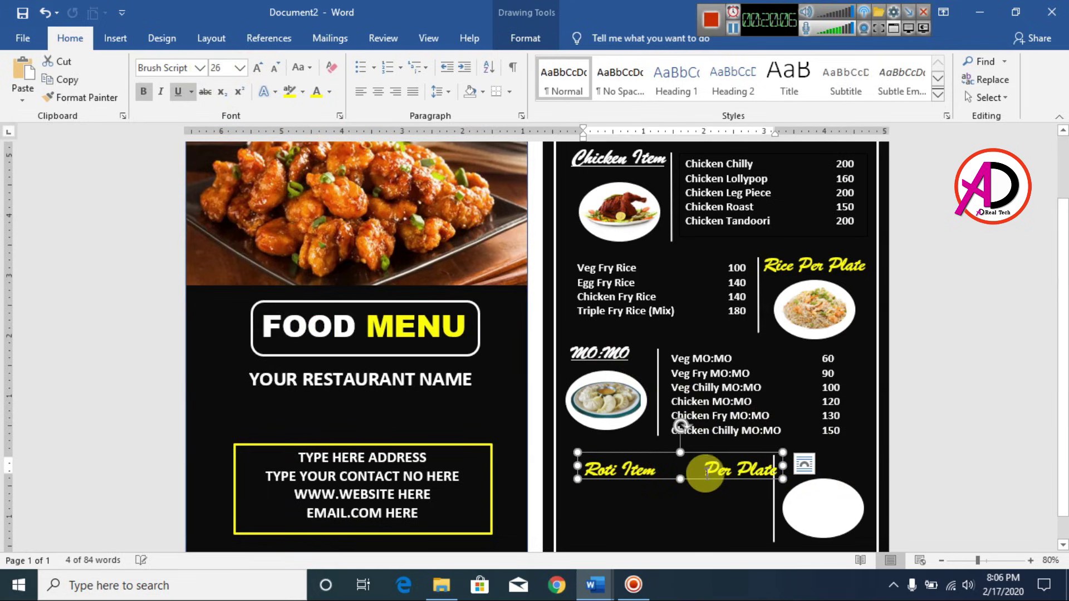
{"action": "key", "text": "BackSpace"}
{"action": "key", "text": "BackSpace"}
{"action": "key", "text": "BackSpace"}
{"action": "key", "text": "BackSpace"}
{"action": "key", "text": "BackSpace"}
{"action": "key", "text": "BackSpace"}
{"action": "key", "text": "BackSpace"}
{"action": "key", "text": "BackSpace"}
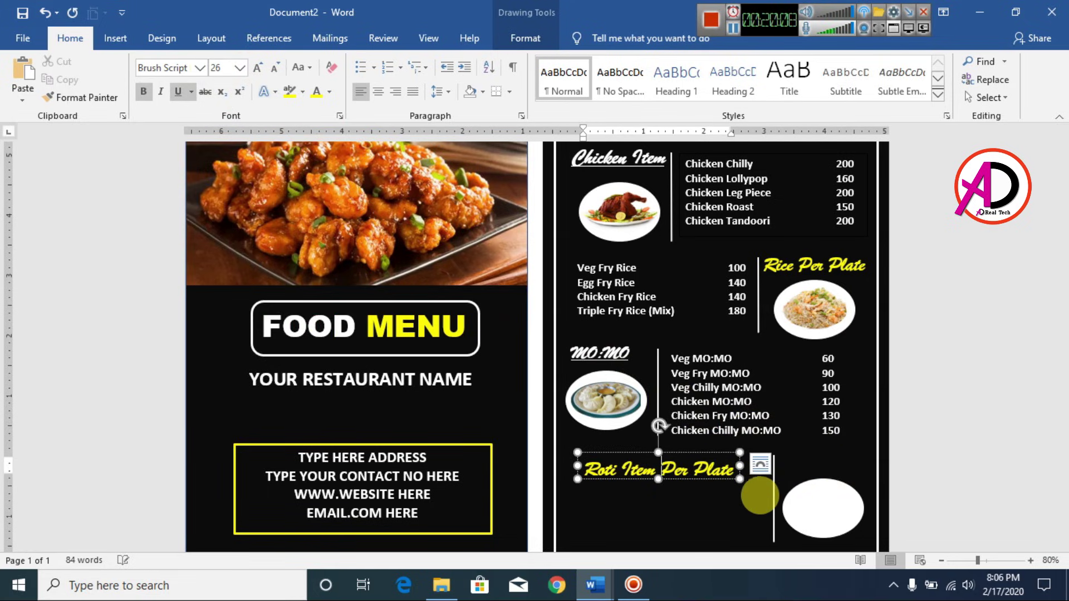
{"action": "left_click_drag", "start_coordinate": [710, 453], "coordinate": [842, 446]}
Fit the divider beside the blank oval beneath the Roti Item heading, and nudge the heading slightly to the right.
{"action": "left_click", "coordinate": [773, 510]}
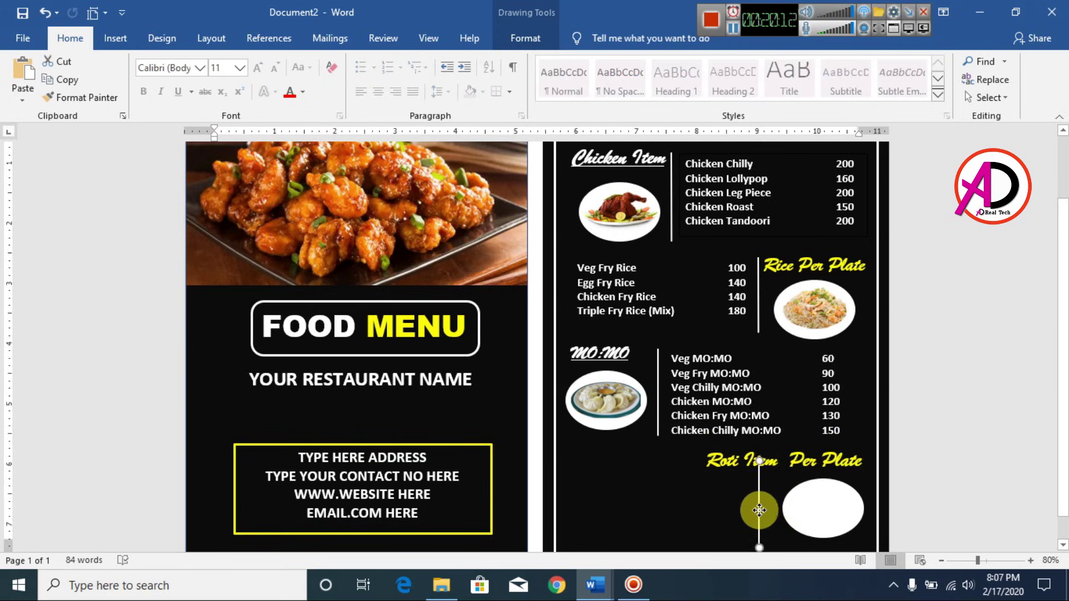
{"action": "left_click_drag", "start_coordinate": [774, 469], "coordinate": [775, 482]}
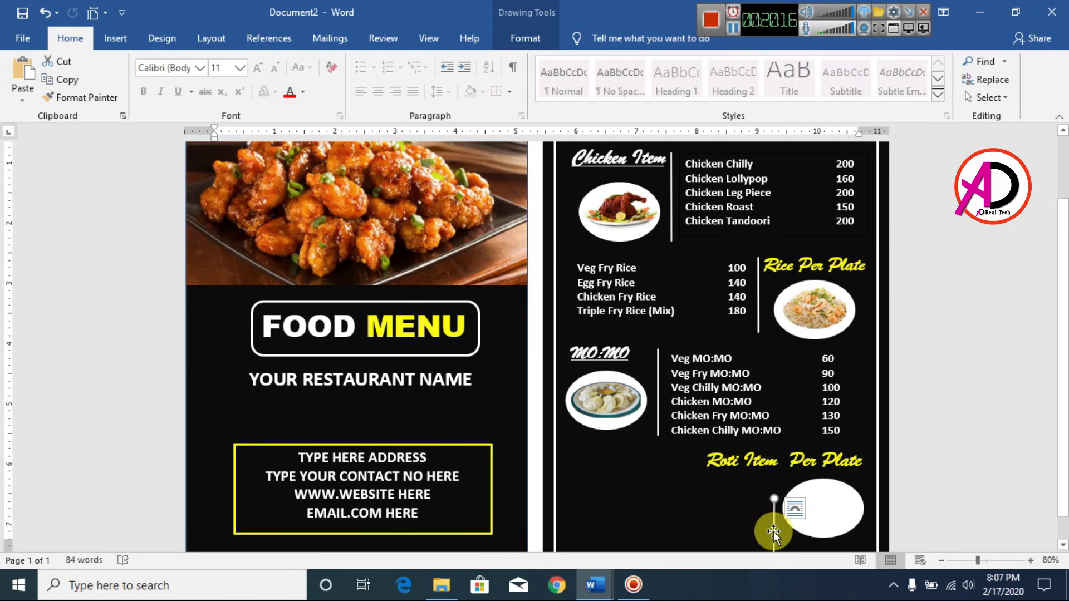
{"action": "left_click_drag", "start_coordinate": [774, 532], "coordinate": [775, 513]}
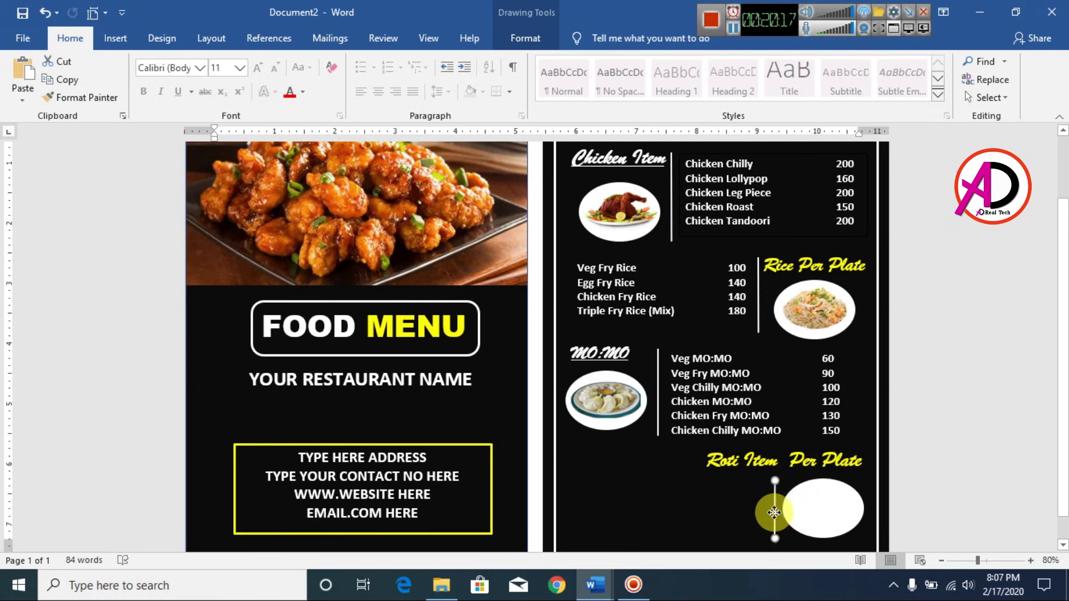
{"action": "left_click", "coordinate": [769, 450]}
{"action": "left_click_drag", "start_coordinate": [767, 447], "coordinate": [771, 448]}
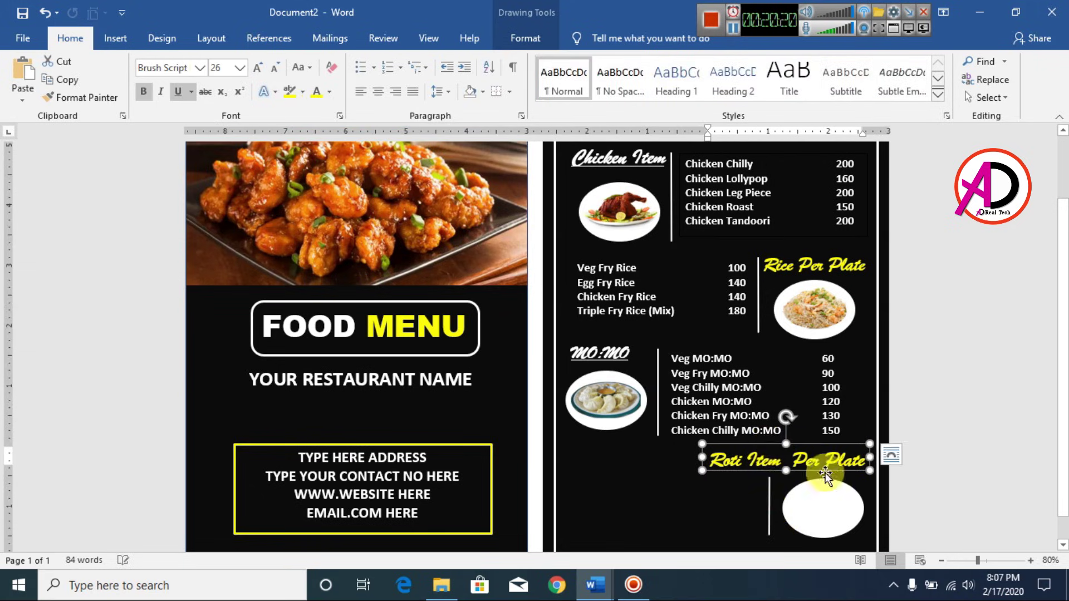
{"action": "scroll", "coordinate": [799, 495], "scroll_direction": "down", "scroll_amount": 1}
{"action": "left_click", "coordinate": [768, 486]}
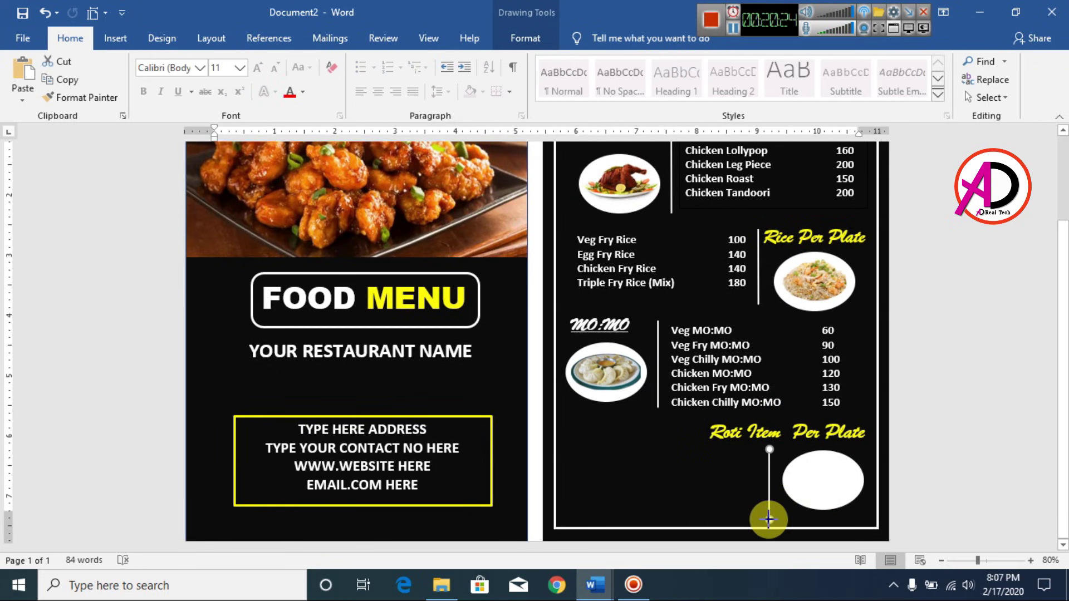
{"action": "left_click", "coordinate": [776, 478]}
Duplicate the fry rice price list, place the copy left of the roti divider, and widen its text box to the left.
{"action": "scroll", "coordinate": [775, 477], "scroll_direction": "up", "scroll_amount": 3}
{"action": "scroll", "coordinate": [771, 485], "scroll_direction": "up", "scroll_amount": 2}
{"action": "scroll", "coordinate": [763, 485], "scroll_direction": "down", "scroll_amount": 3}
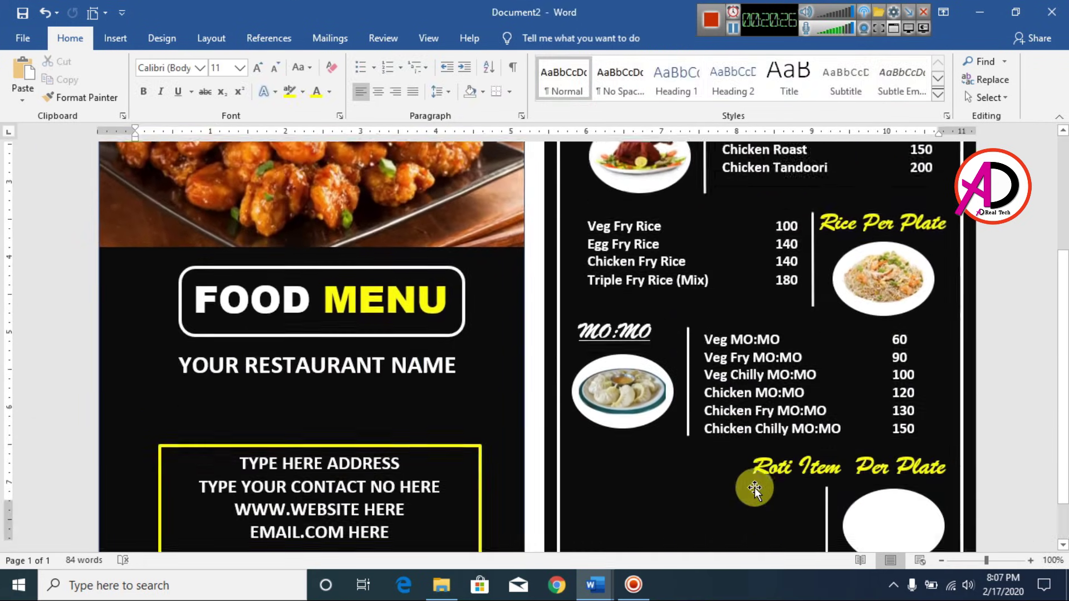
{"action": "scroll", "coordinate": [754, 487], "scroll_direction": "down", "scroll_amount": 2}
{"action": "left_click", "coordinate": [622, 216]}
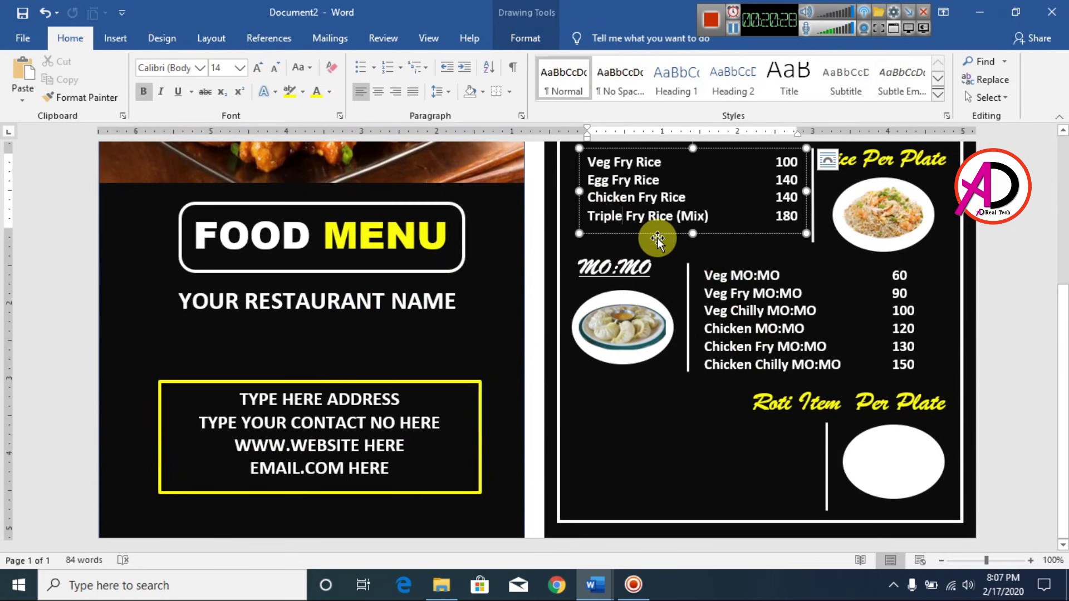
{"action": "left_click", "coordinate": [657, 238]}
{"action": "key", "text": "ctrl+c"}
{"action": "key", "text": "ctrl+v"}
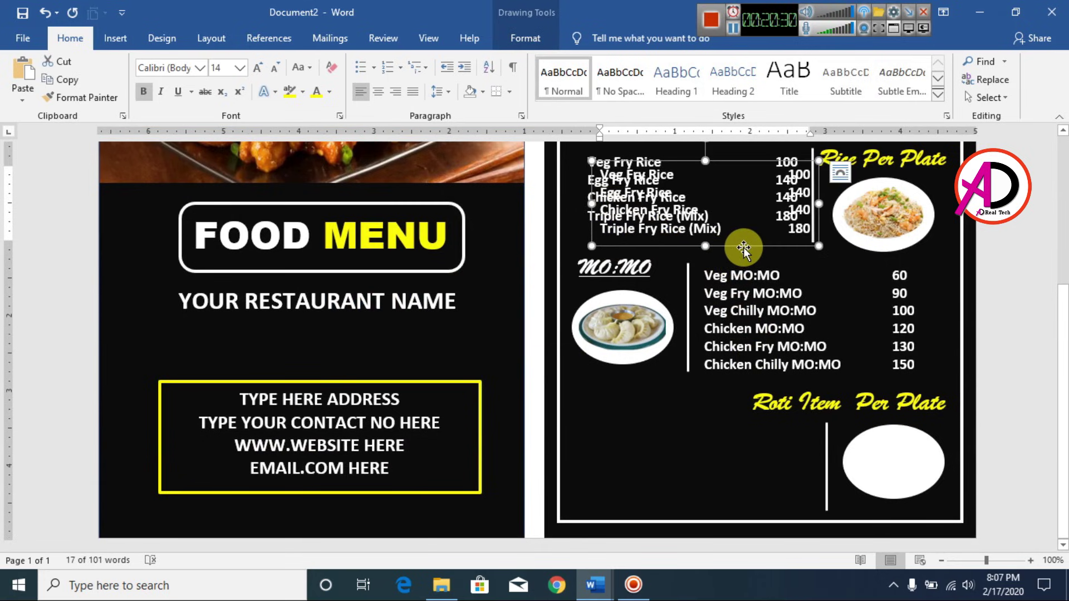
{"action": "left_click_drag", "start_coordinate": [745, 245], "coordinate": [743, 509]}
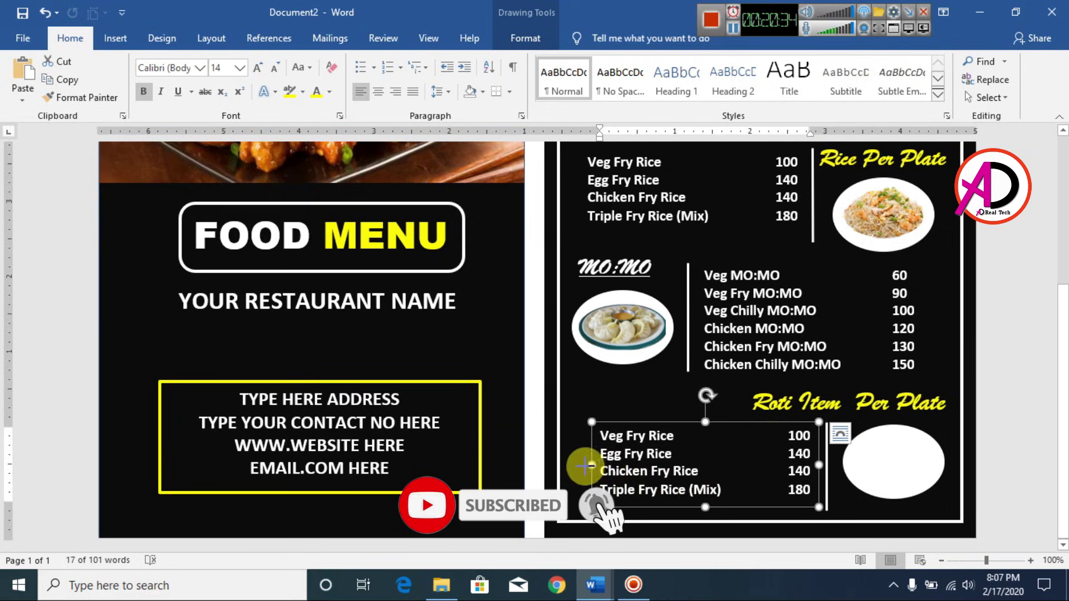
{"action": "left_click_drag", "start_coordinate": [592, 464], "coordinate": [578, 465]}
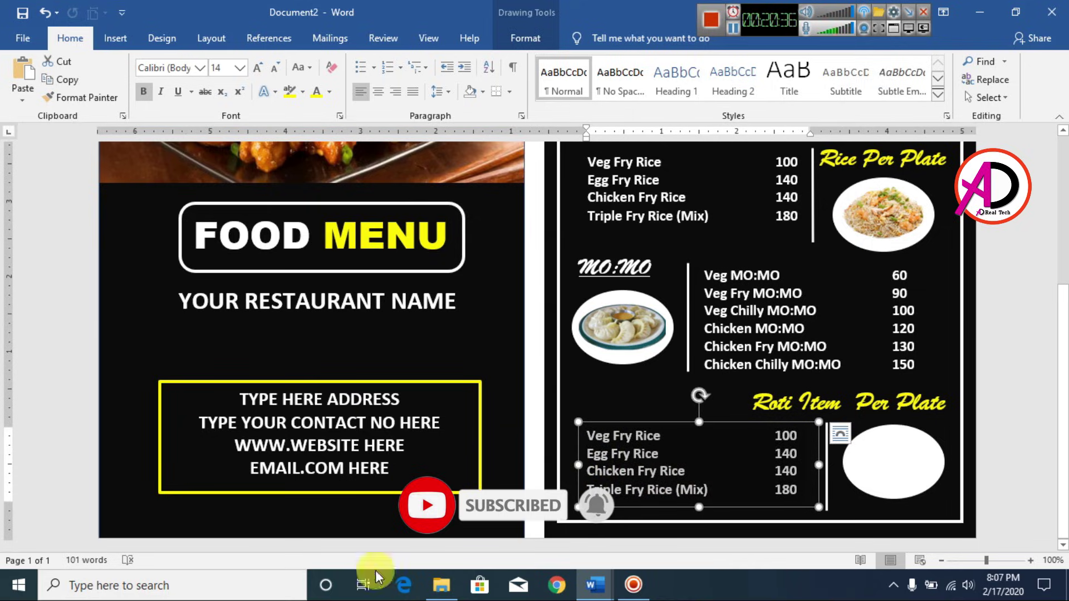
Copy the six roti dishes with their prices, Plain roti to Onion Paratha, from the Menu Item document and return to Document2.
{"action": "left_click", "coordinate": [589, 592]}
{"action": "left_click", "coordinate": [462, 516]}
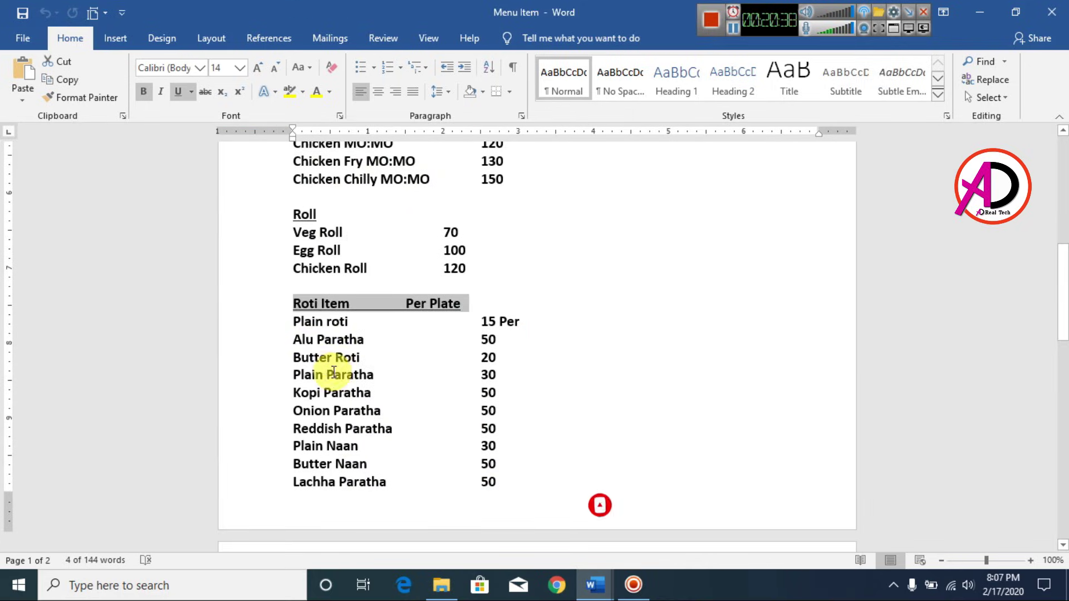
{"action": "left_click_drag", "start_coordinate": [294, 321], "coordinate": [510, 411]}
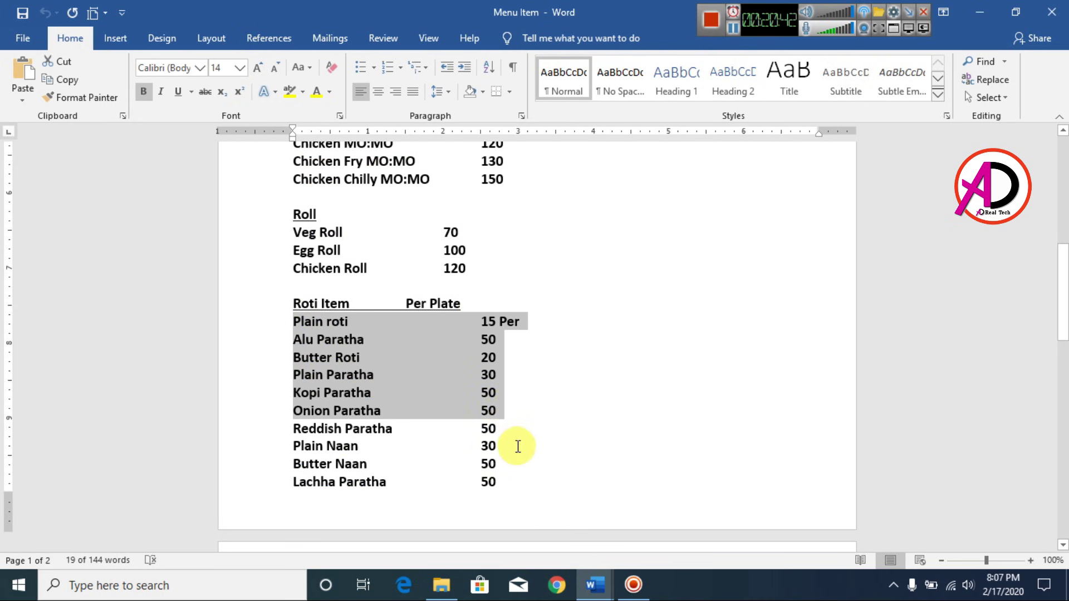
{"action": "key", "text": "alt+Tab"}
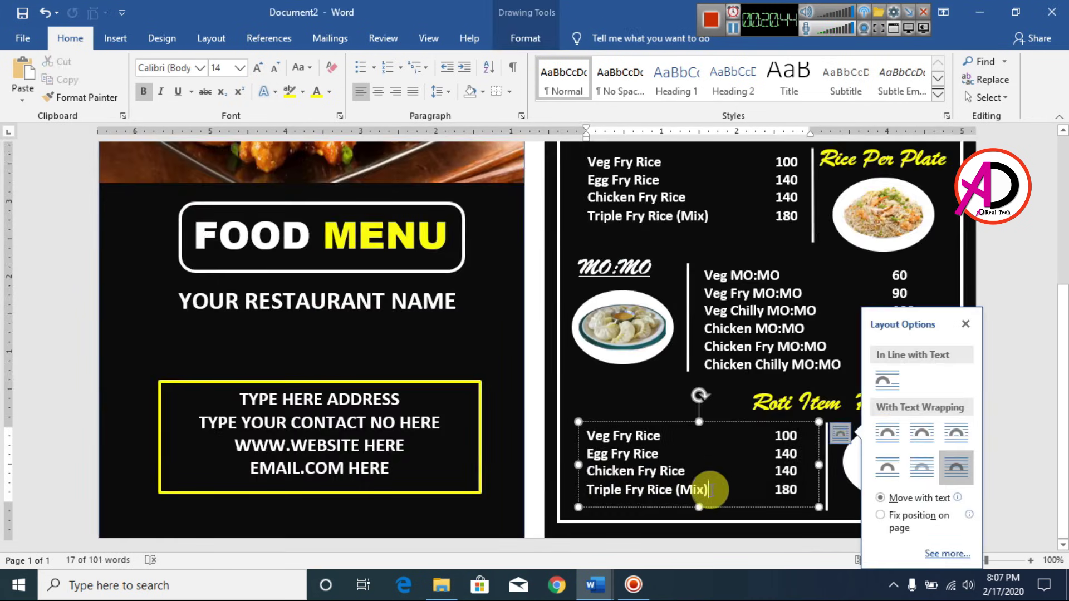
Replace the duplicated fry rice list with the copied roti dishes and prices, and widen its text box slightly to the right.
{"action": "key", "text": "ctrl+v"}
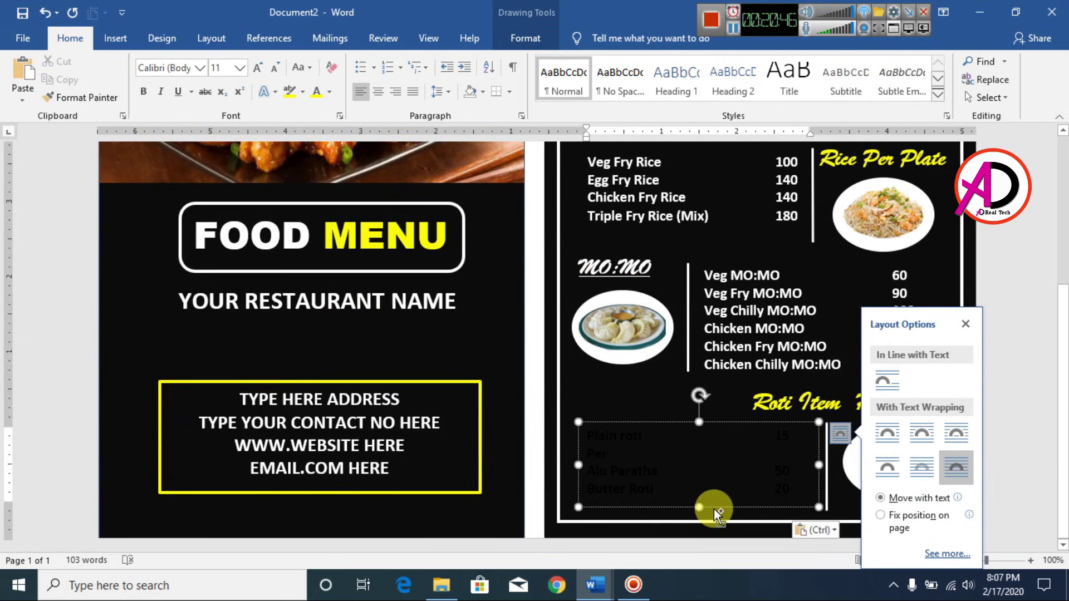
{"action": "key", "text": "ctrl"}
{"action": "key", "text": "Escape"}
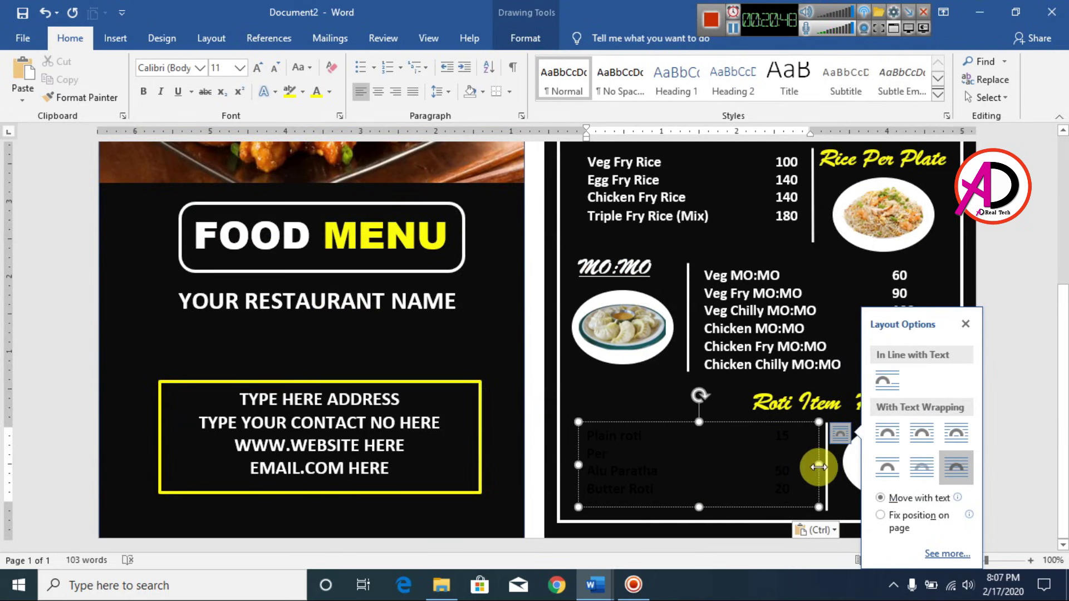
{"action": "left_click_drag", "start_coordinate": [819, 465], "coordinate": [831, 465]}
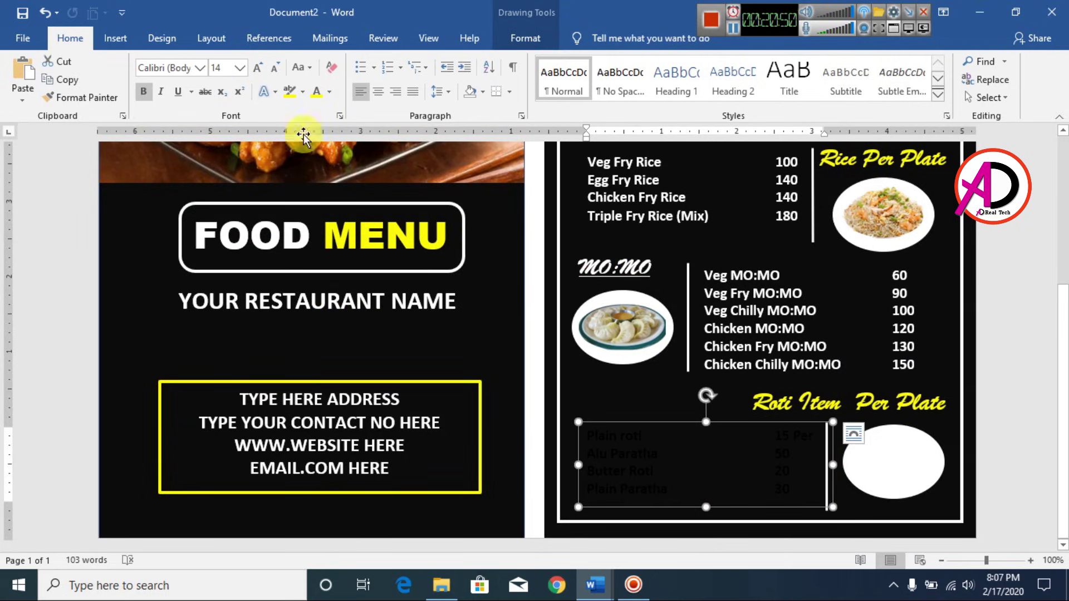
Color the roti price list white and extend its text box downward to fit the Kopi Paratha line.
{"action": "left_click", "coordinate": [330, 91]}
{"action": "left_click", "coordinate": [317, 147]}
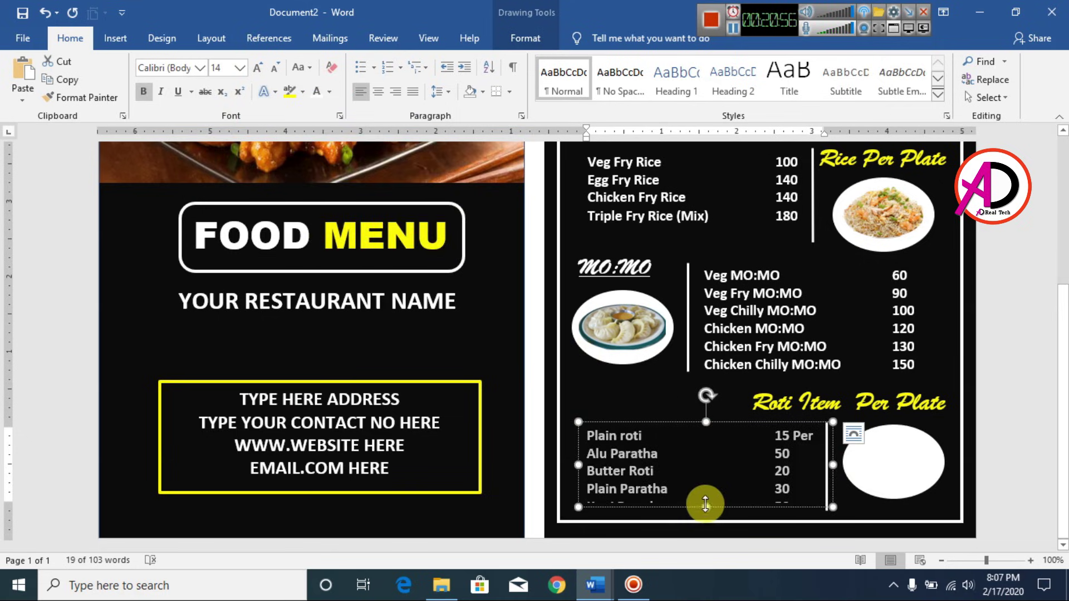
{"action": "left_click_drag", "start_coordinate": [706, 507], "coordinate": [706, 522]}
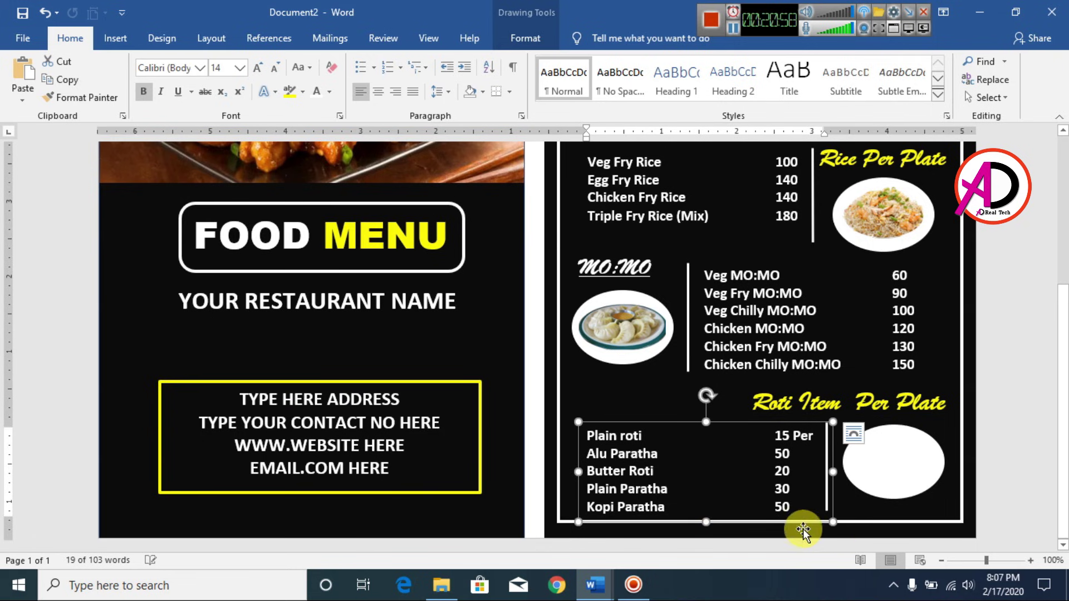
{"action": "left_click", "coordinate": [1014, 477]}
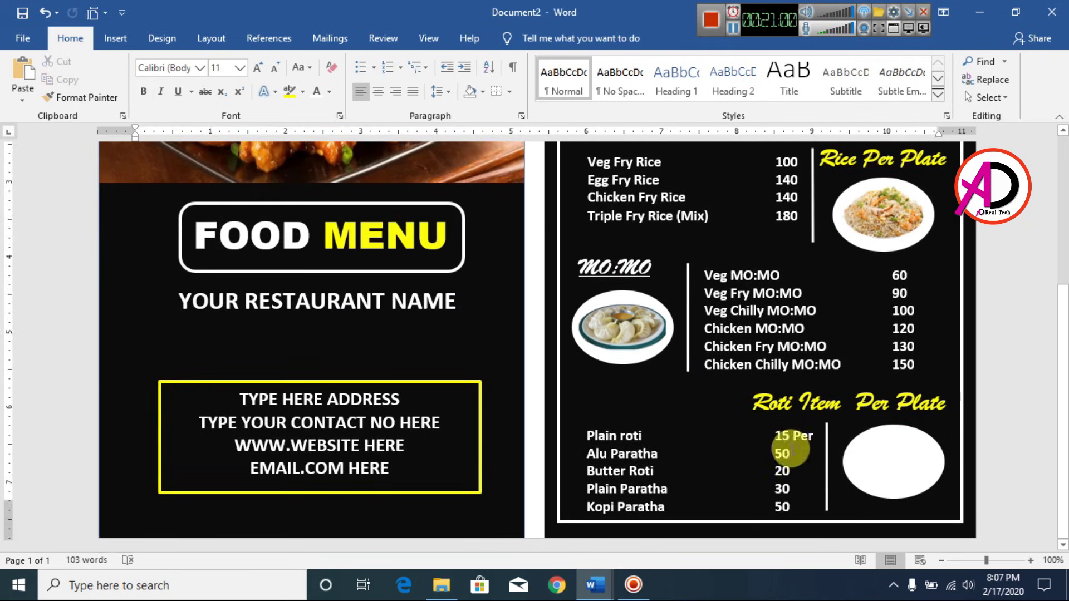
Nudge the roti price list slightly upward to line up with the divider beside it.
{"action": "left_click", "coordinate": [767, 434]}
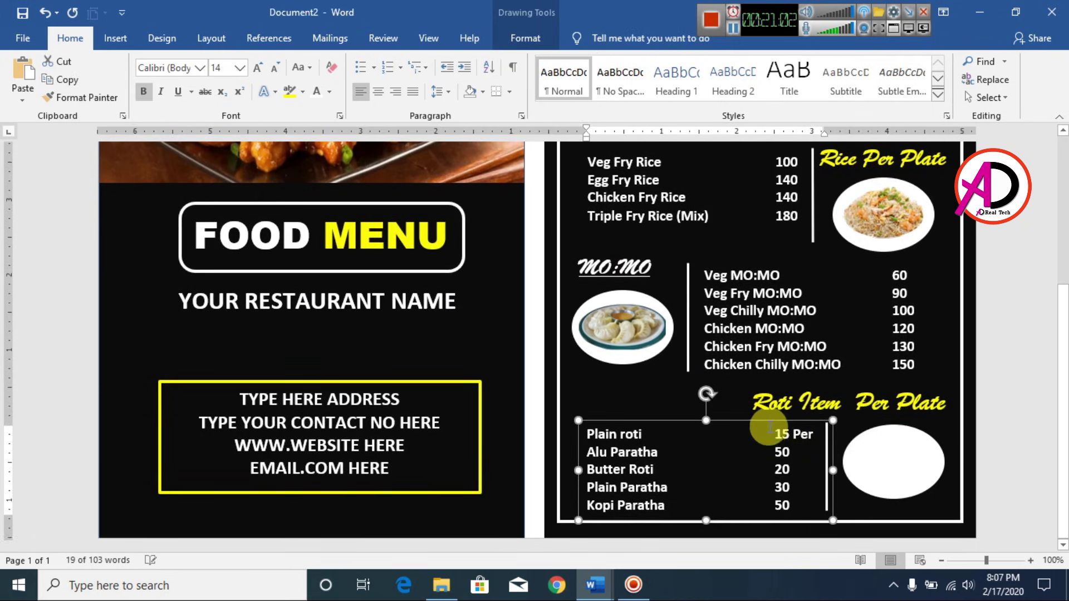
{"action": "left_click", "coordinate": [920, 467]}
{"action": "left_click", "coordinate": [861, 507]}
{"action": "left_click", "coordinate": [861, 507]}
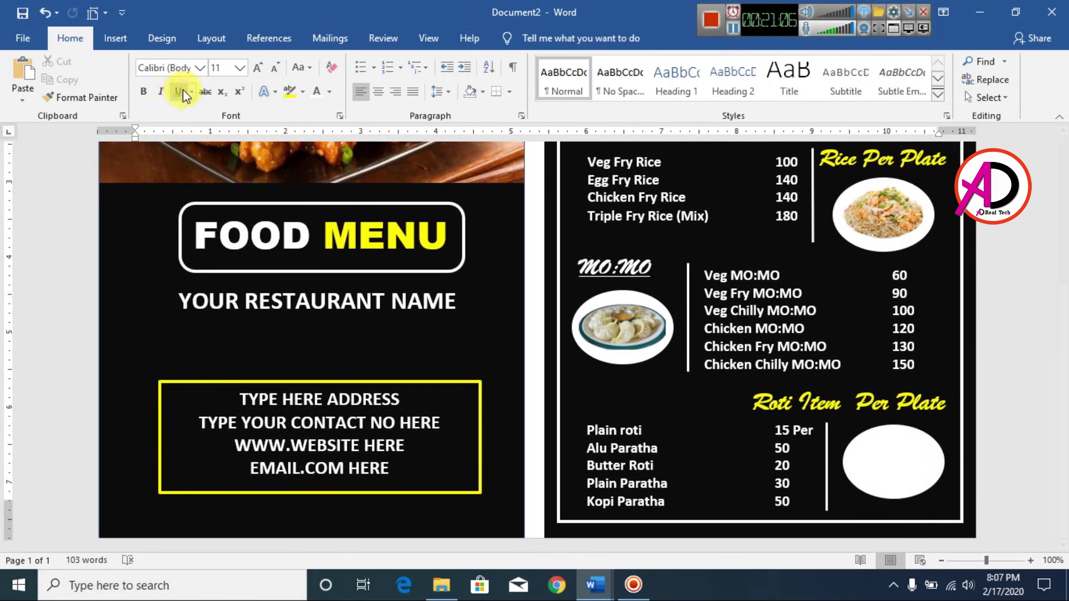
Insert the Roti picture from the Menu Item folder on the Desktop.
{"action": "left_click", "coordinate": [115, 38]}
{"action": "left_click", "coordinate": [167, 65]}
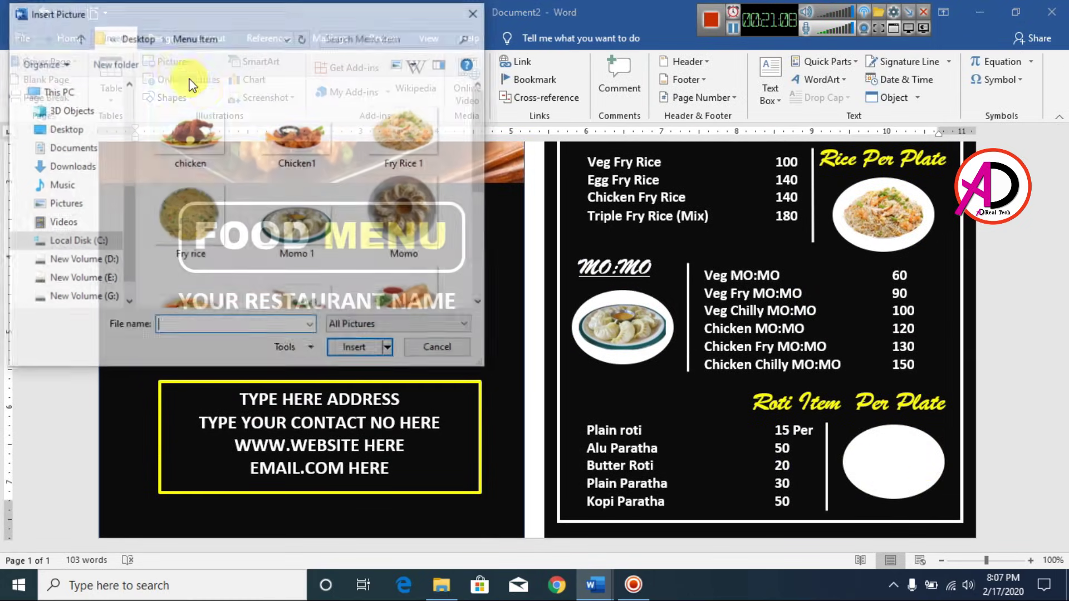
{"action": "scroll", "coordinate": [485, 177], "scroll_direction": "down", "scroll_amount": 3}
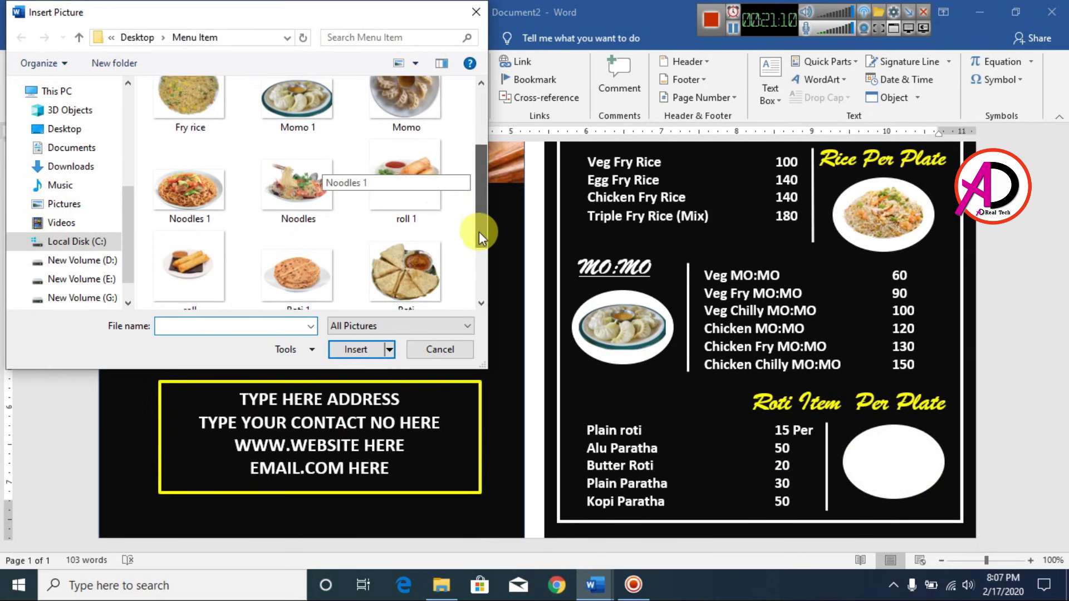
{"action": "scroll", "coordinate": [469, 264], "scroll_direction": "up", "scroll_amount": 1}
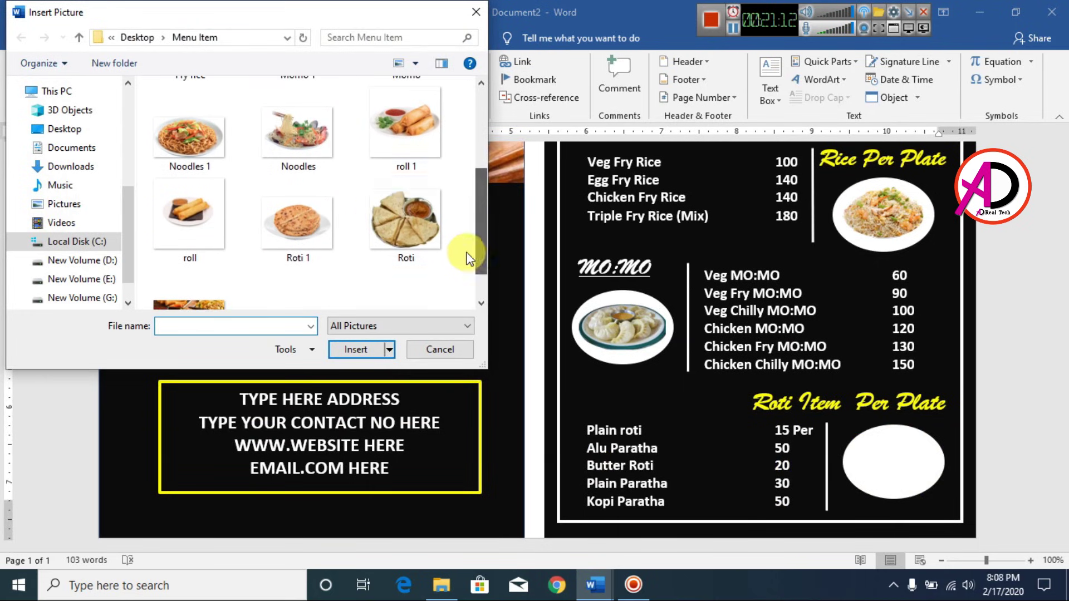
{"action": "left_click", "coordinate": [395, 234]}
{"action": "left_click", "coordinate": [357, 349]}
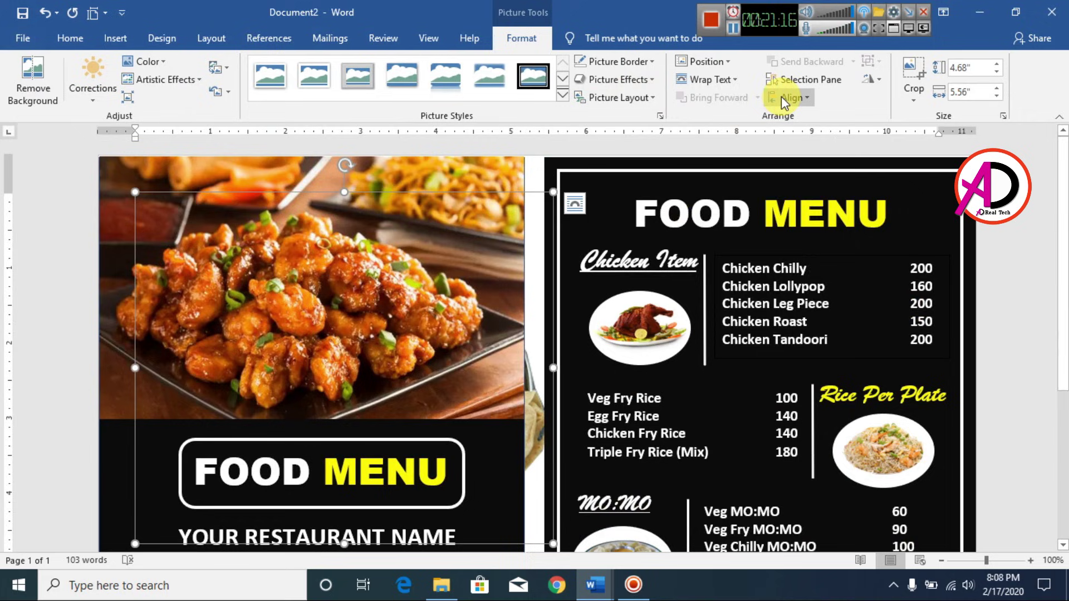
Set the roti picture in front of text and shrink it to about 1" high by 1.19" wide.
{"action": "left_click", "coordinate": [706, 79]}
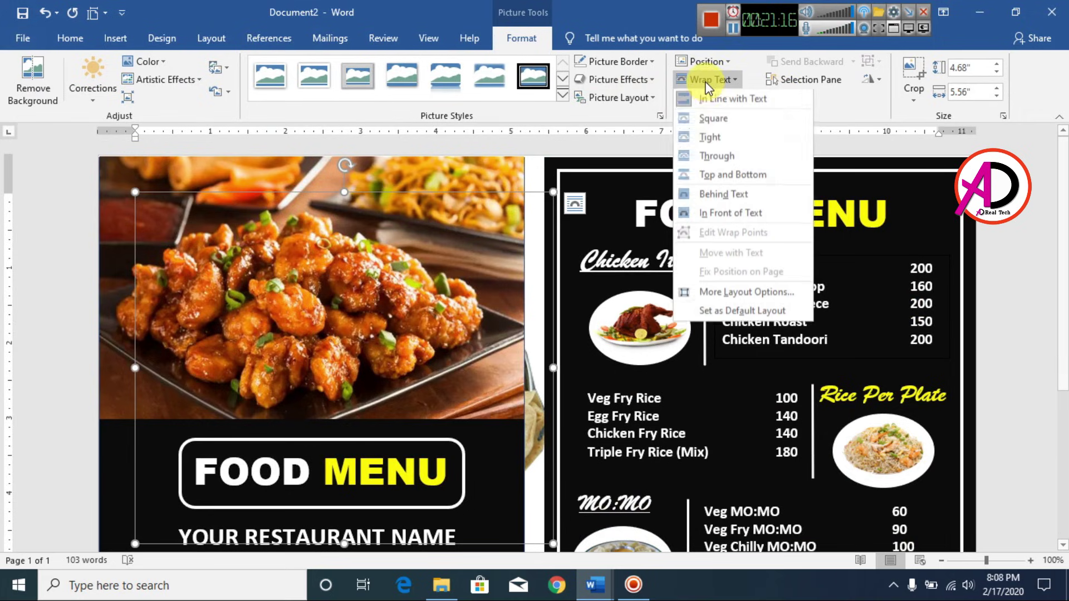
{"action": "left_click", "coordinate": [723, 214]}
{"action": "left_click_drag", "start_coordinate": [553, 193], "coordinate": [229, 465]}
{"action": "scroll", "coordinate": [288, 465], "scroll_direction": "down", "scroll_amount": 2}
{"action": "scroll", "coordinate": [288, 465], "scroll_direction": "down", "scroll_amount": 2}
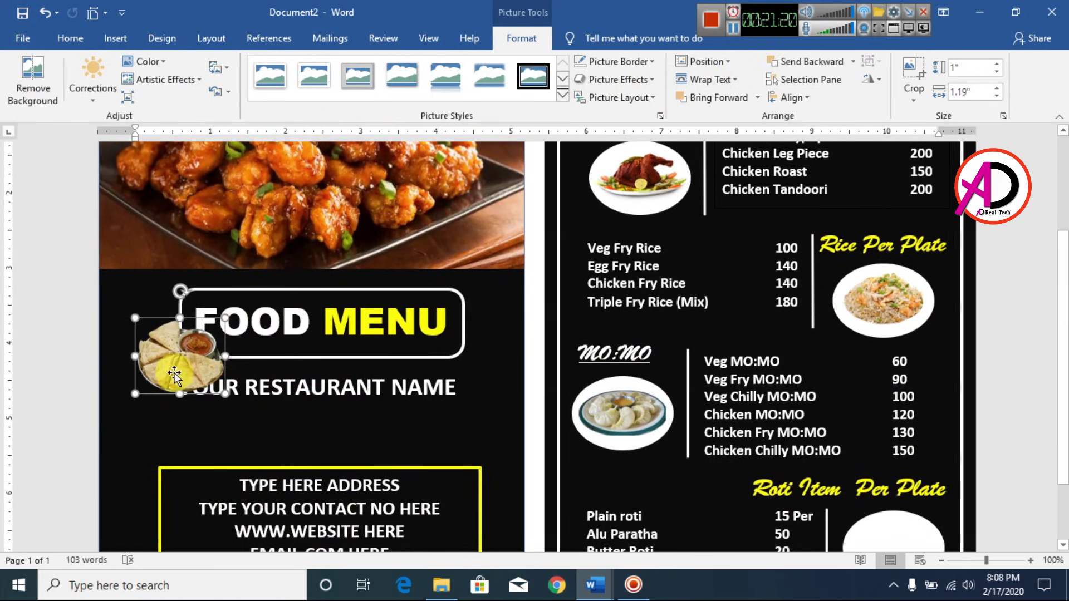
Place the roti picture on the blank oval under Roti Item Per Plate and shrink it to about 0.89" by 1.06".
{"action": "left_click_drag", "start_coordinate": [180, 367], "coordinate": [914, 490]}
{"action": "scroll", "coordinate": [684, 470], "scroll_direction": "down", "scroll_amount": 2}
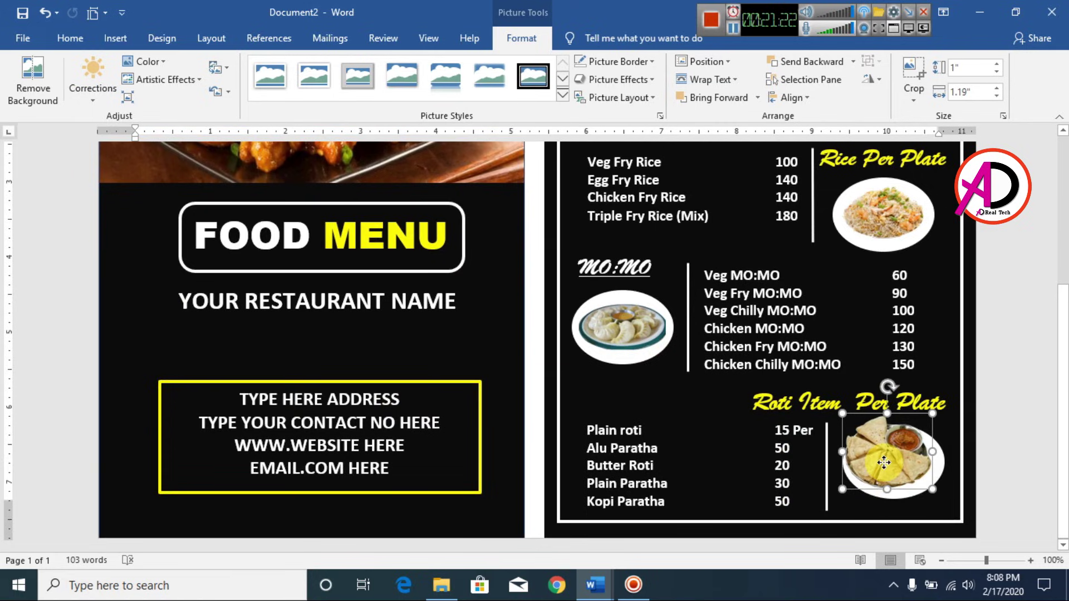
{"action": "left_click_drag", "start_coordinate": [937, 428], "coordinate": [901, 455]}
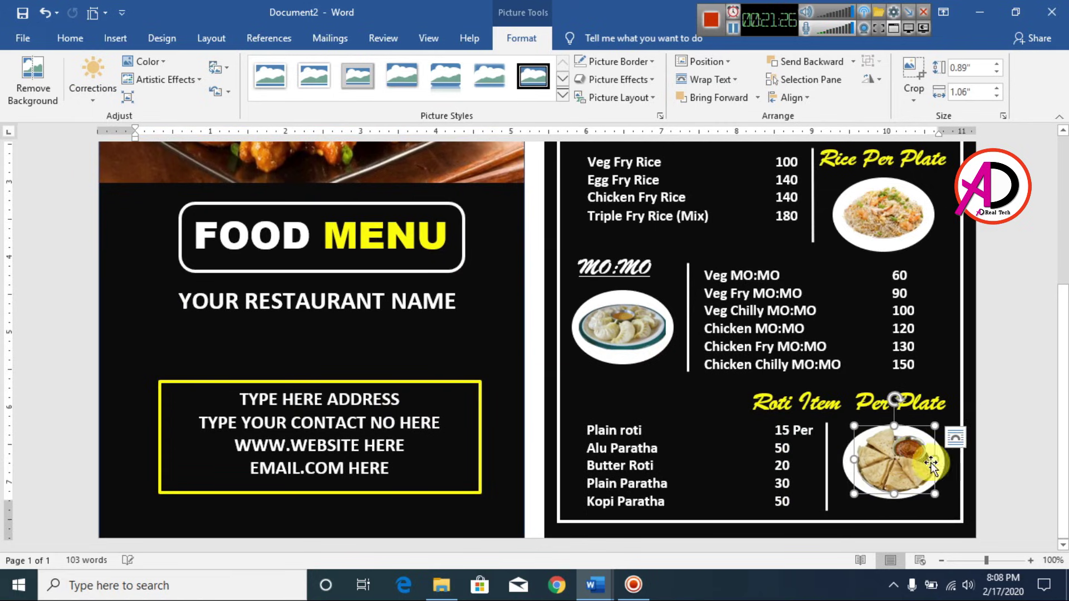
{"action": "left_click", "coordinate": [986, 458]}
Review the whole two-panel menu page at 60% zoom.
{"action": "scroll", "coordinate": [985, 458], "scroll_direction": "up", "scroll_amount": 3}
{"action": "scroll", "coordinate": [919, 468], "scroll_direction": "down", "scroll_amount": 5, "text": "ctrl"}
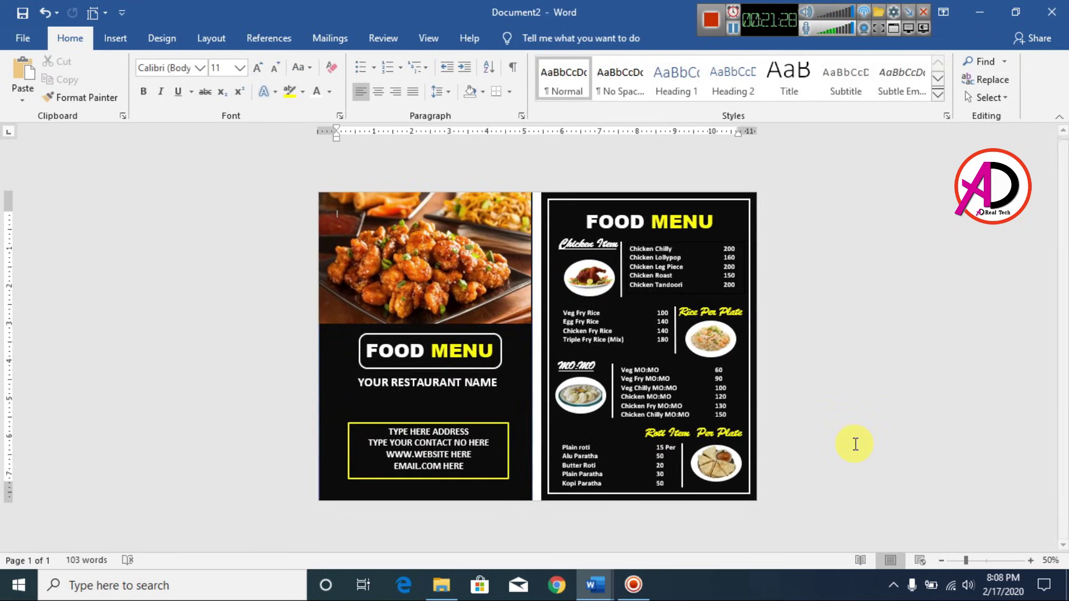
{"action": "scroll", "coordinate": [856, 444], "scroll_direction": "up", "scroll_amount": 1, "text": "ctrl"}
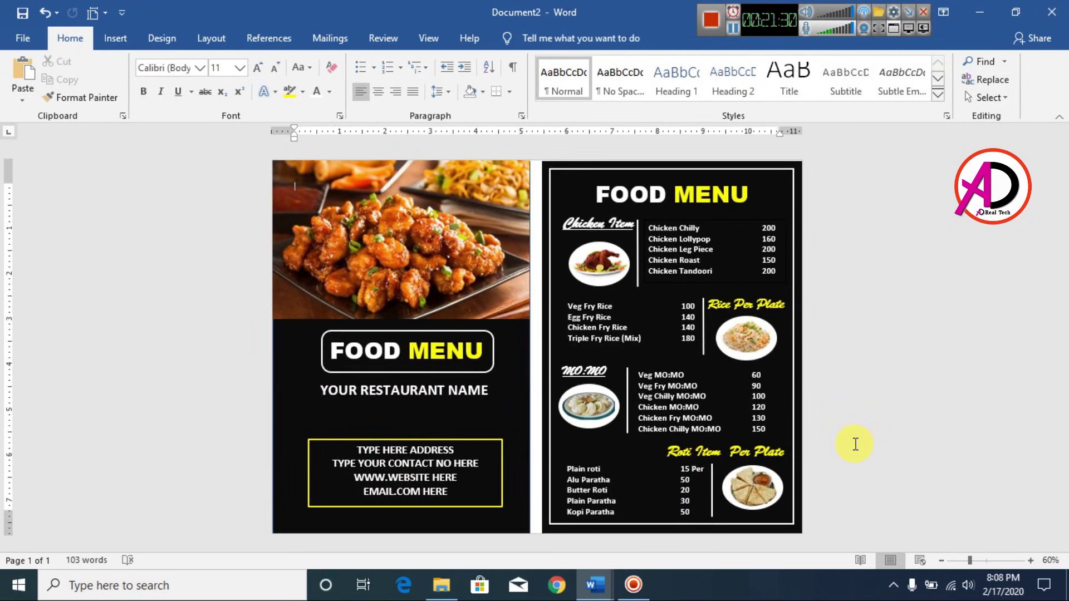